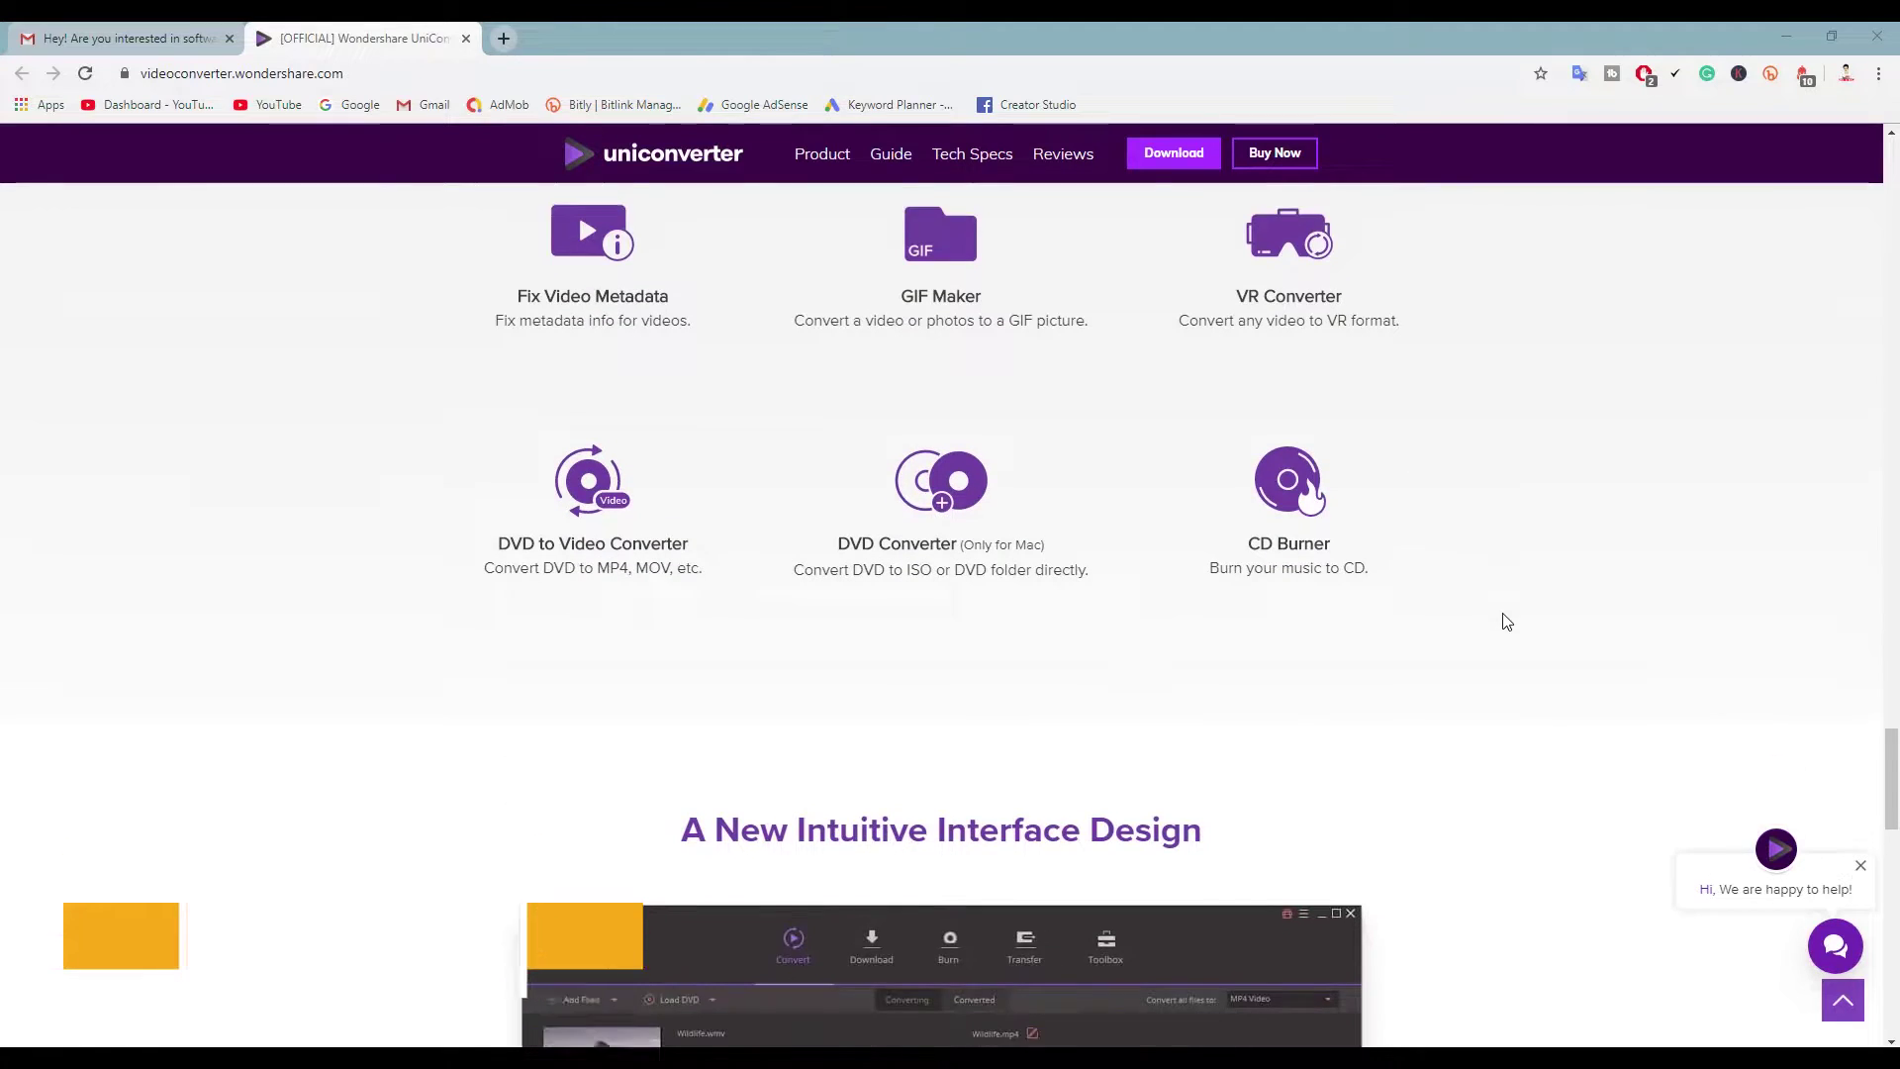
Step: Download the free Windows version of UniConverter from its product page and install it with the downloaded setup file
scroll(1506, 621, down, 10)
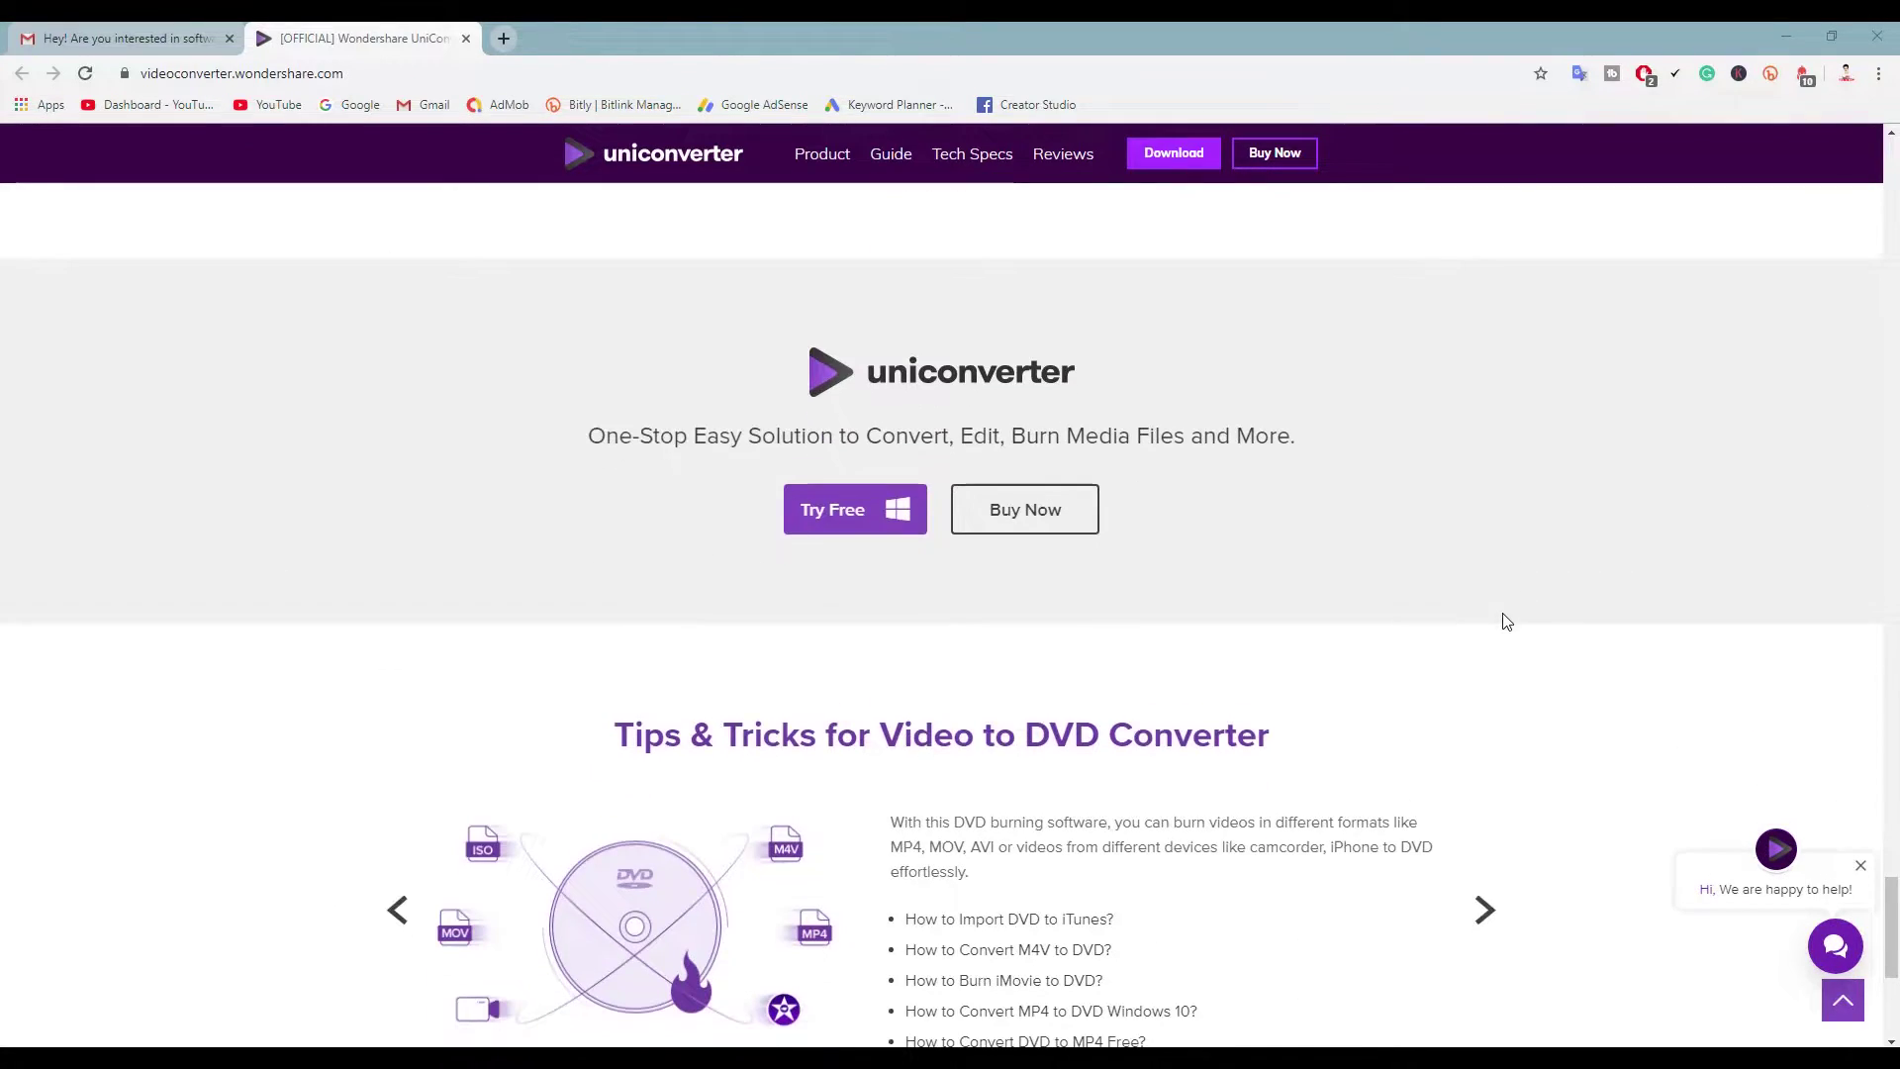
scroll(1507, 621, up, 15)
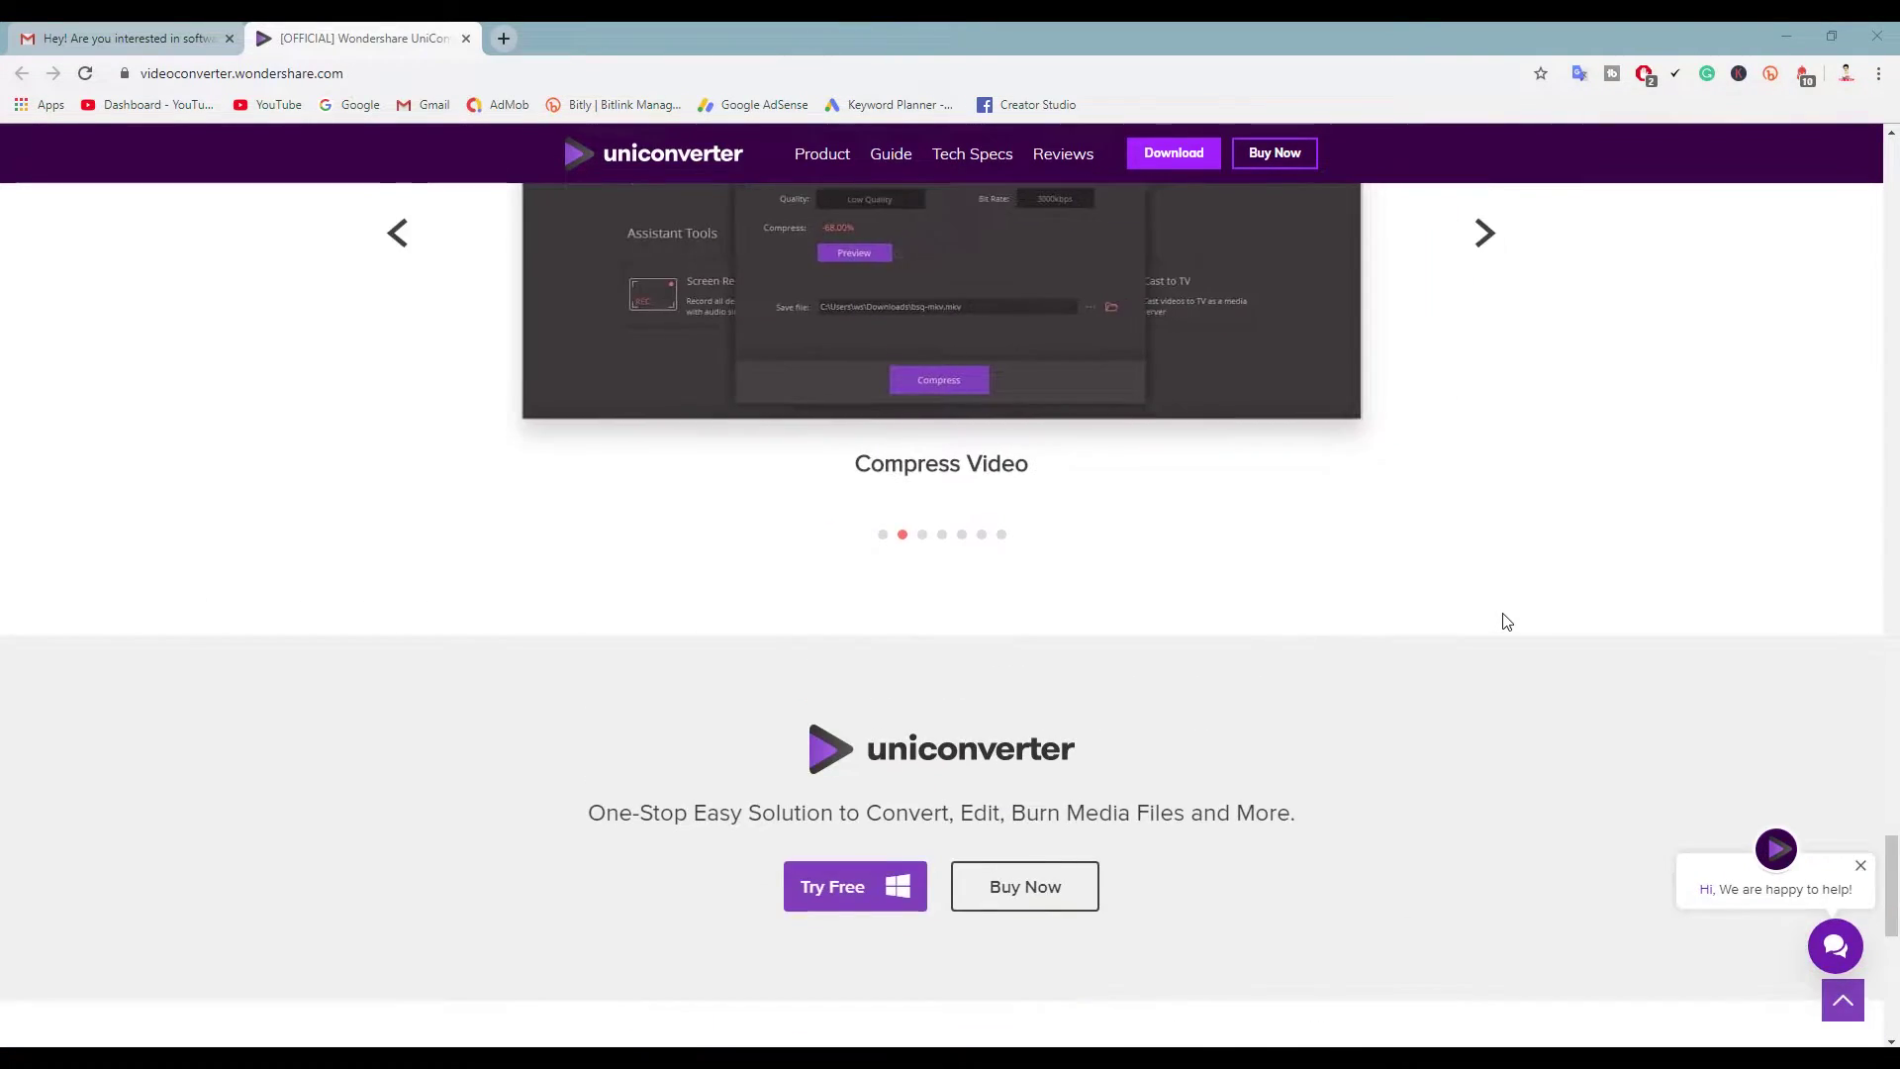
scroll(1503, 621, up, 15)
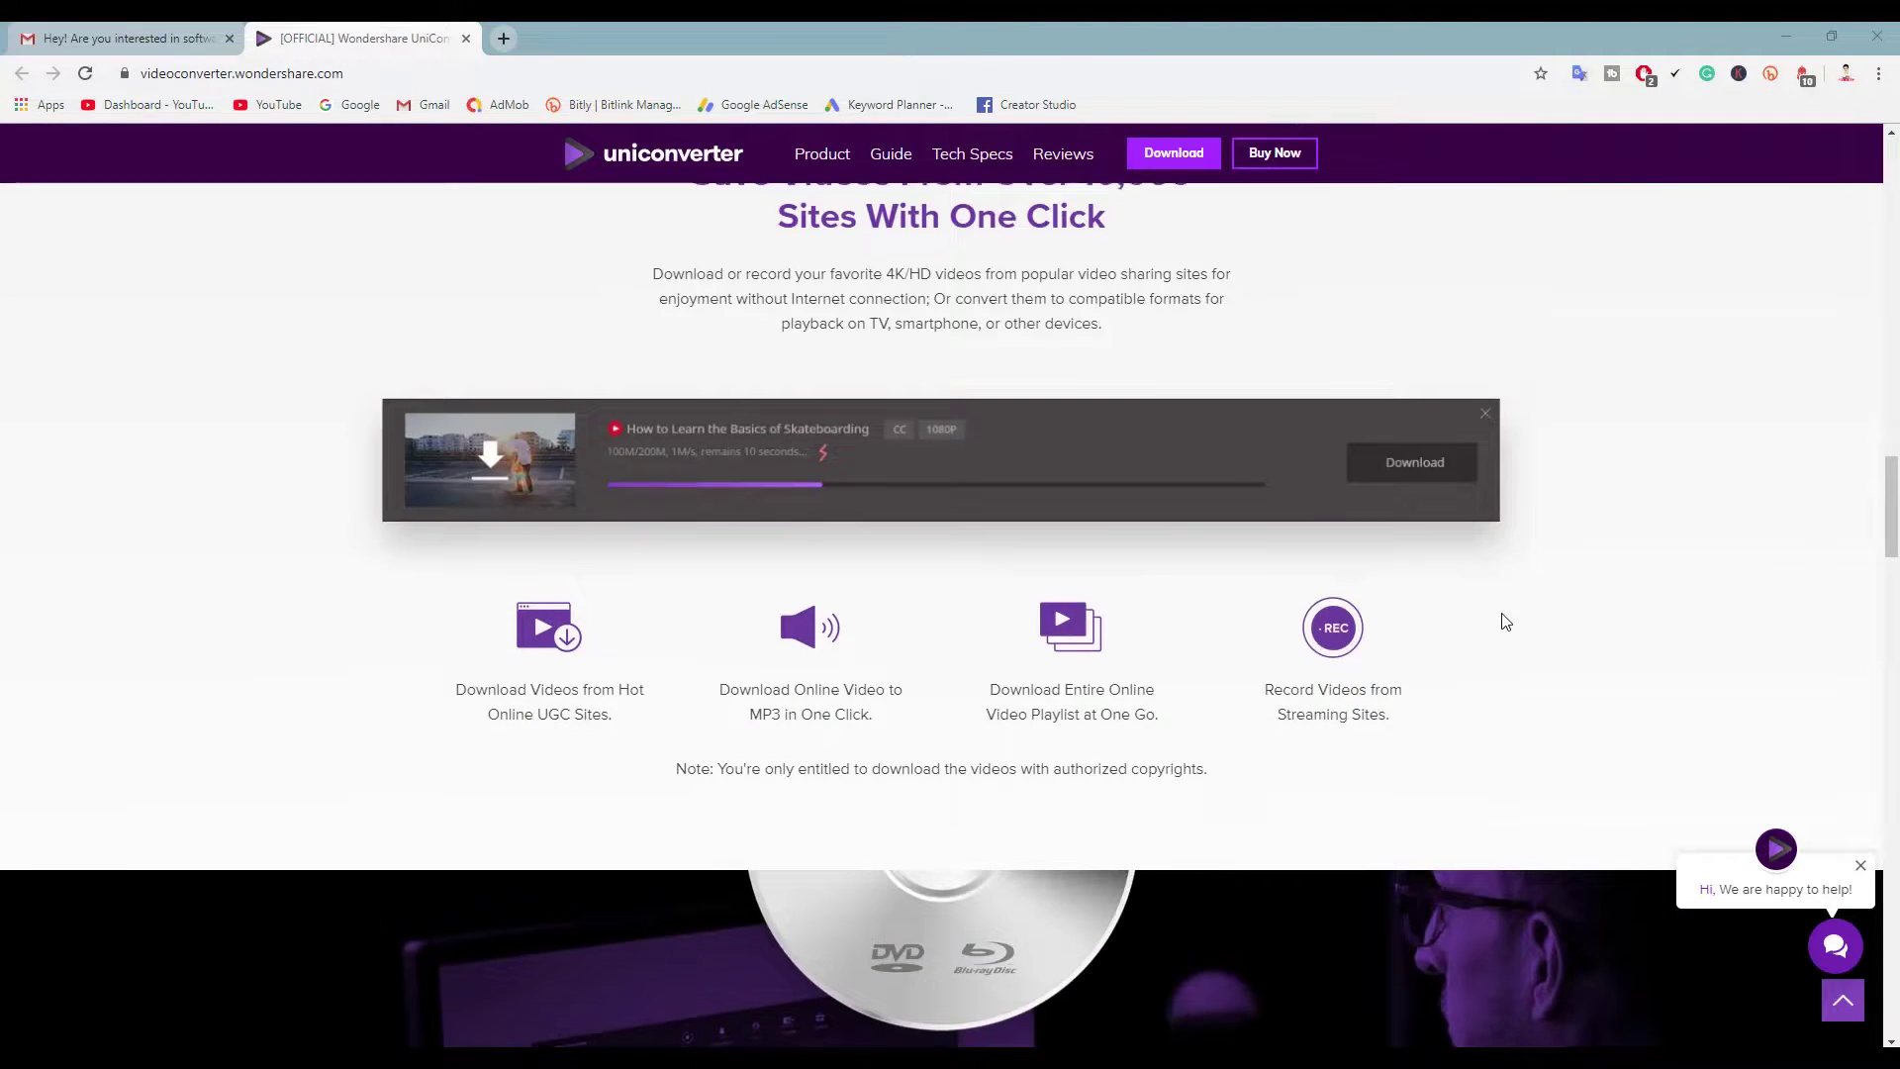
scroll(1500, 614, up, 5)
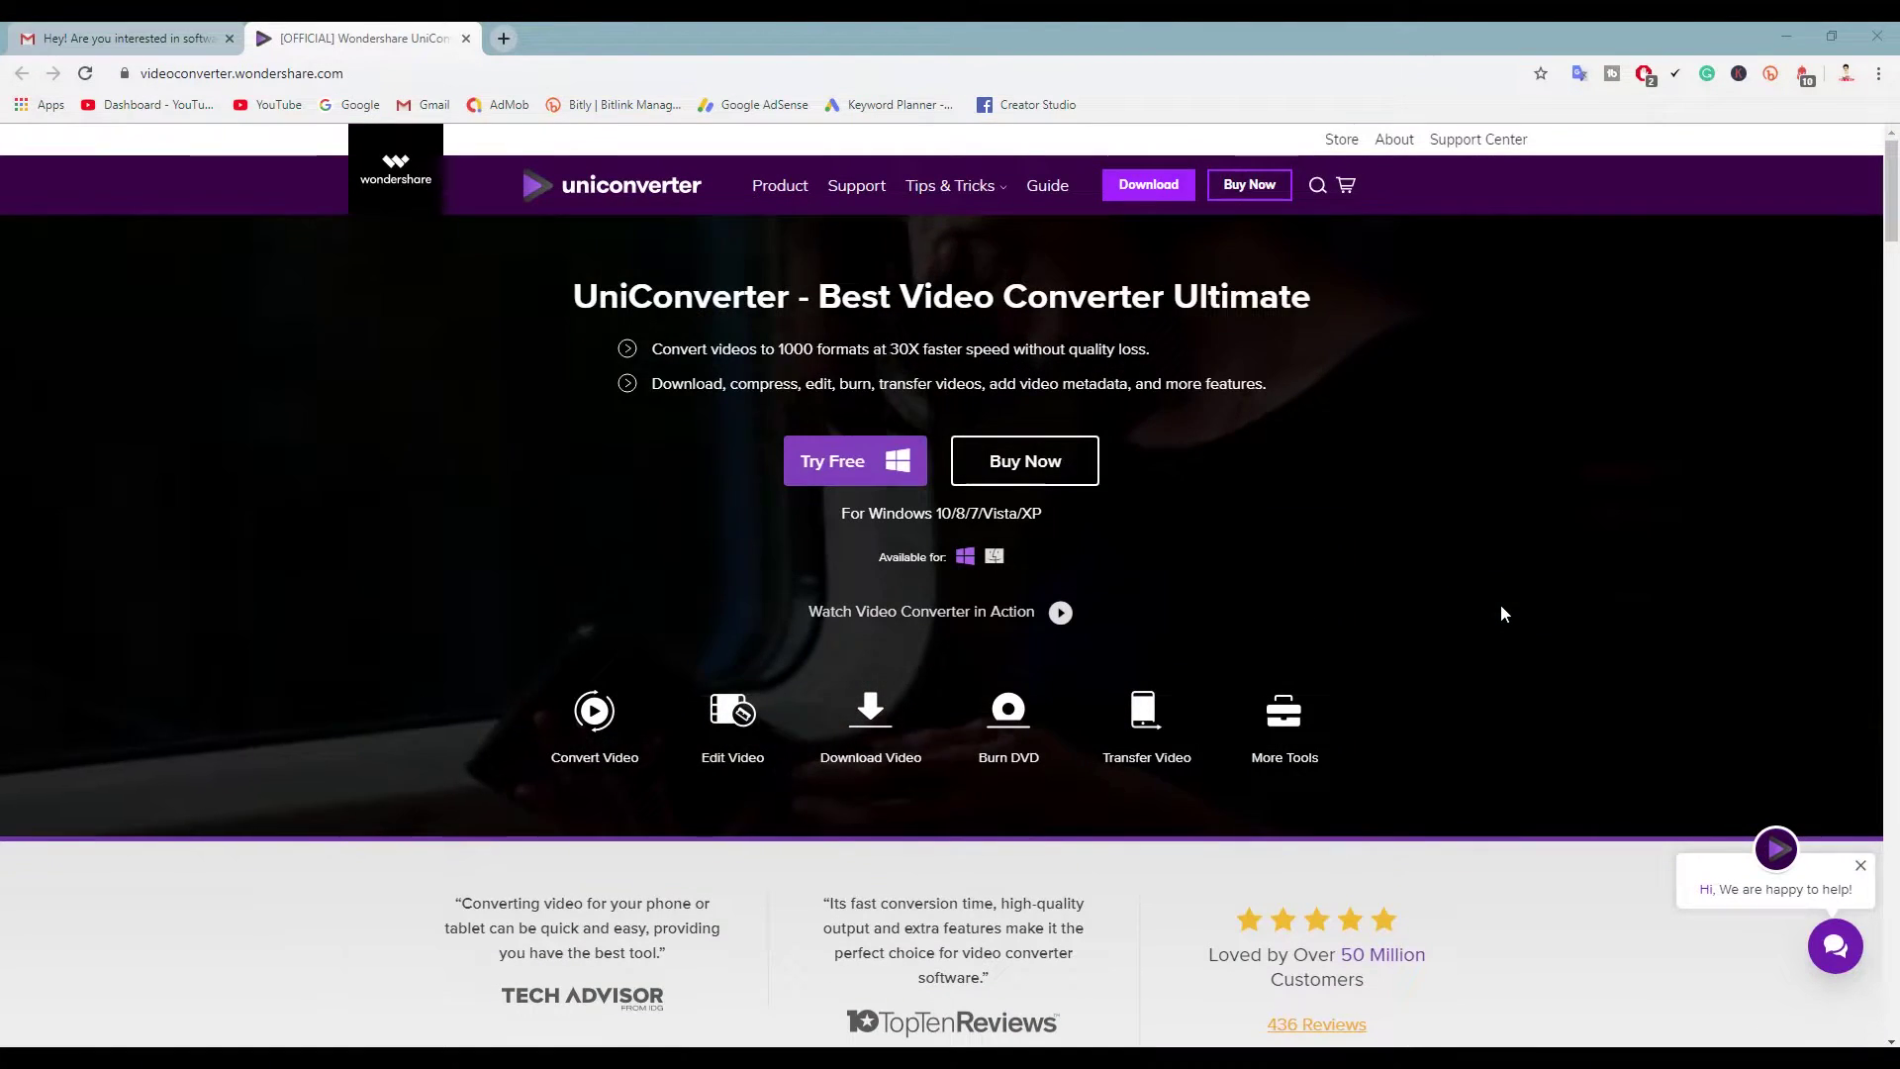
click(840, 469)
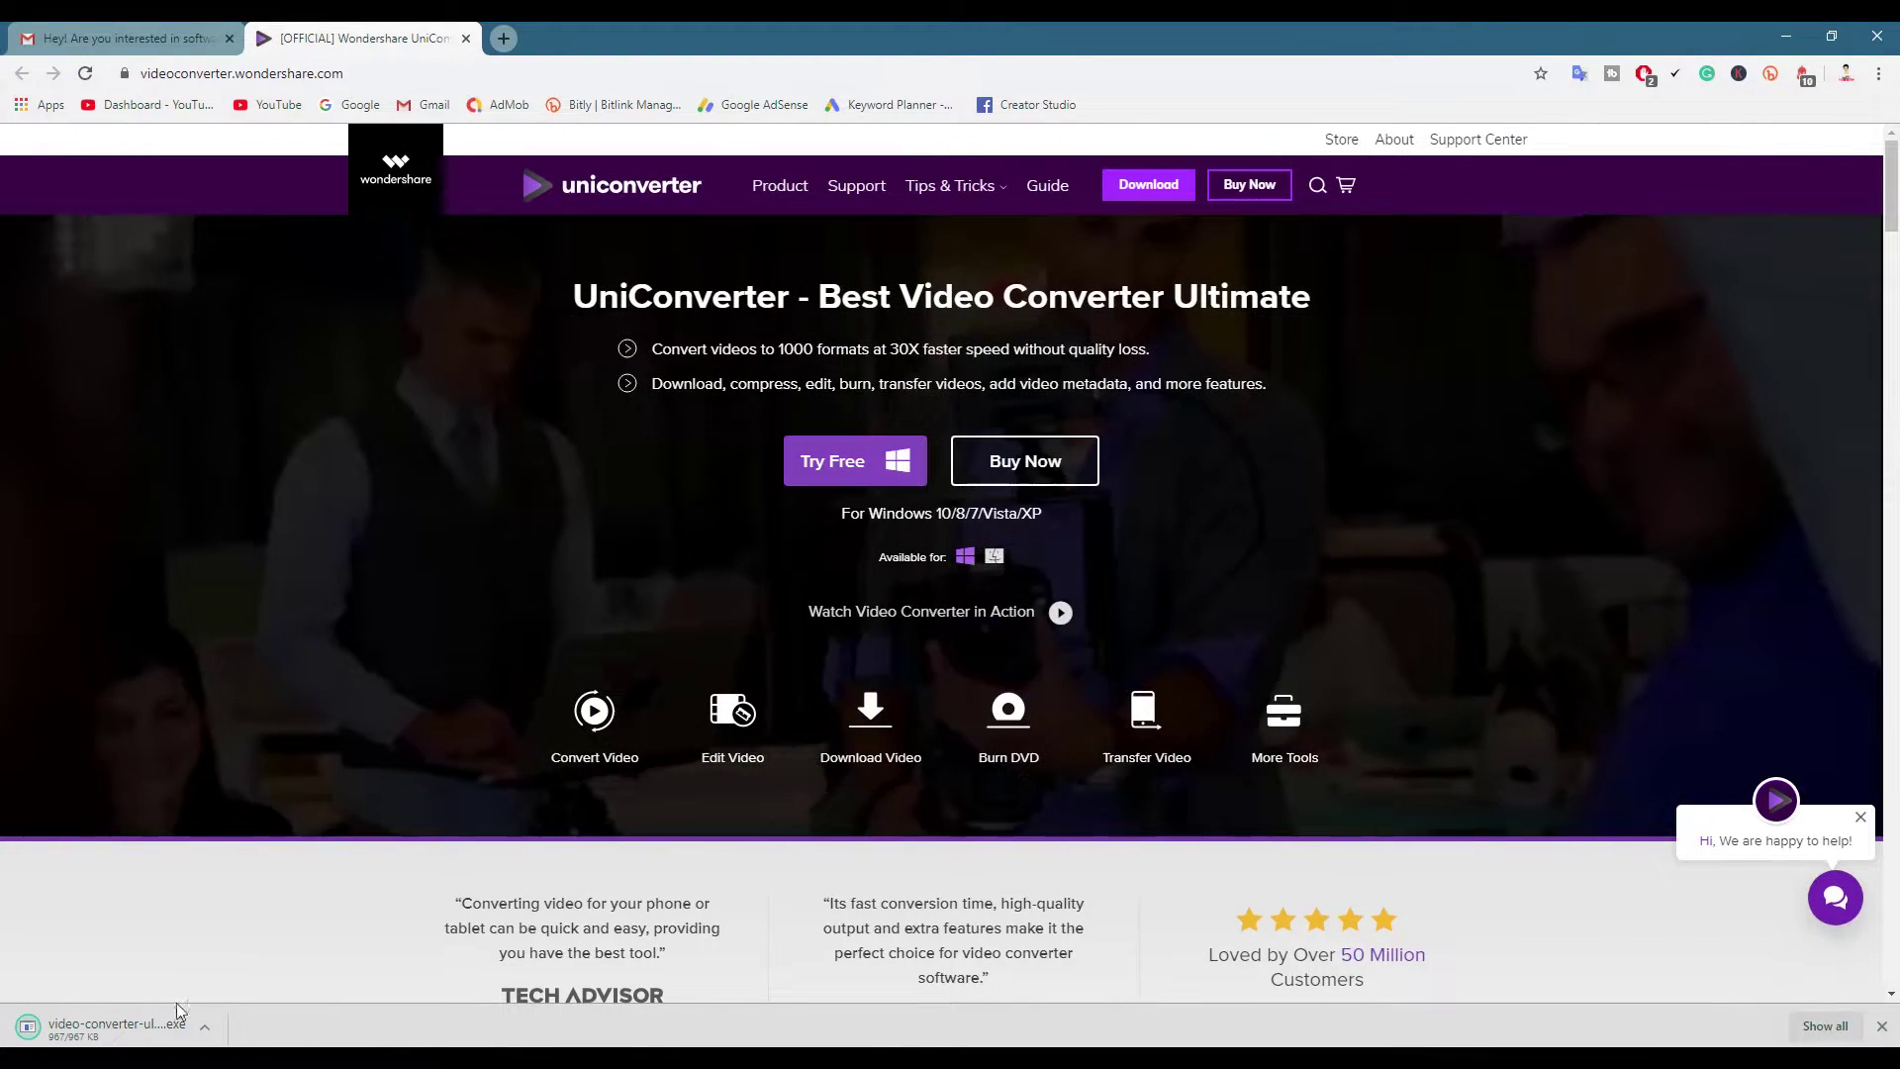
click(168, 1019)
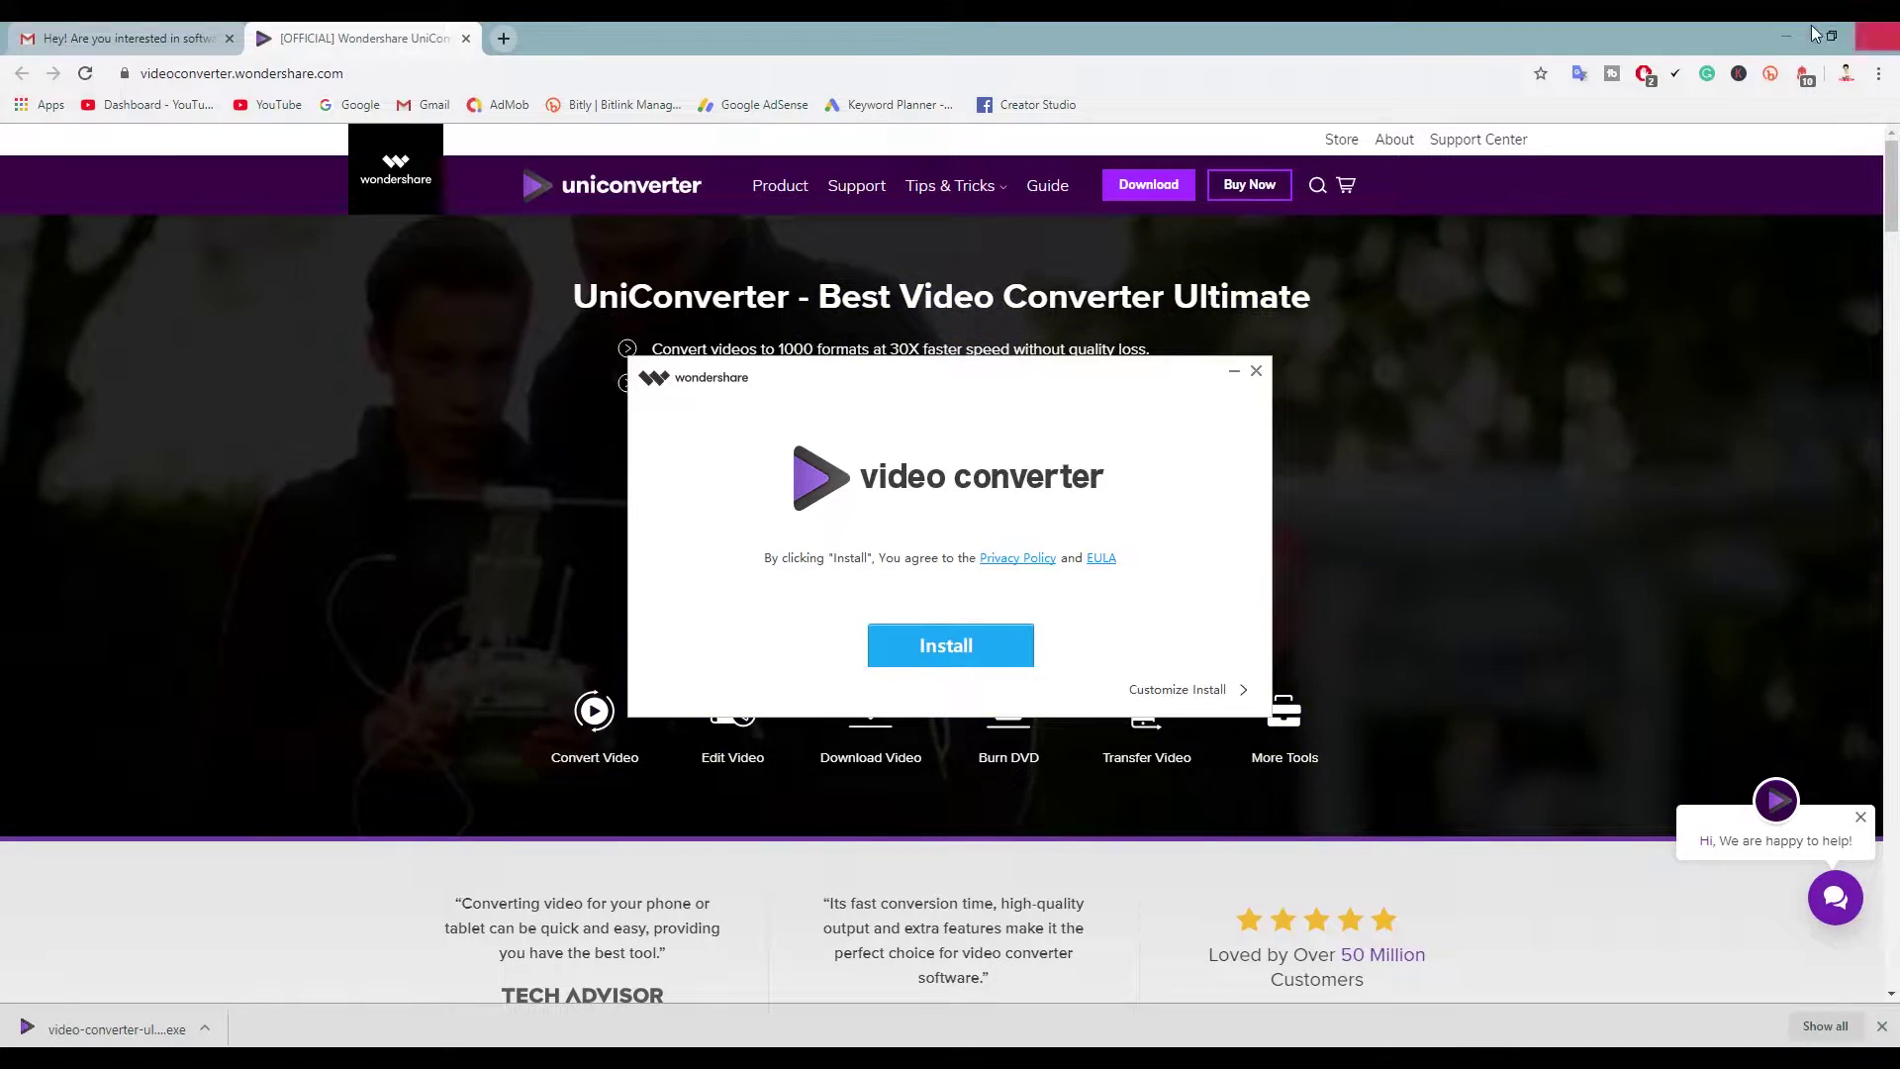
click(1786, 37)
click(941, 643)
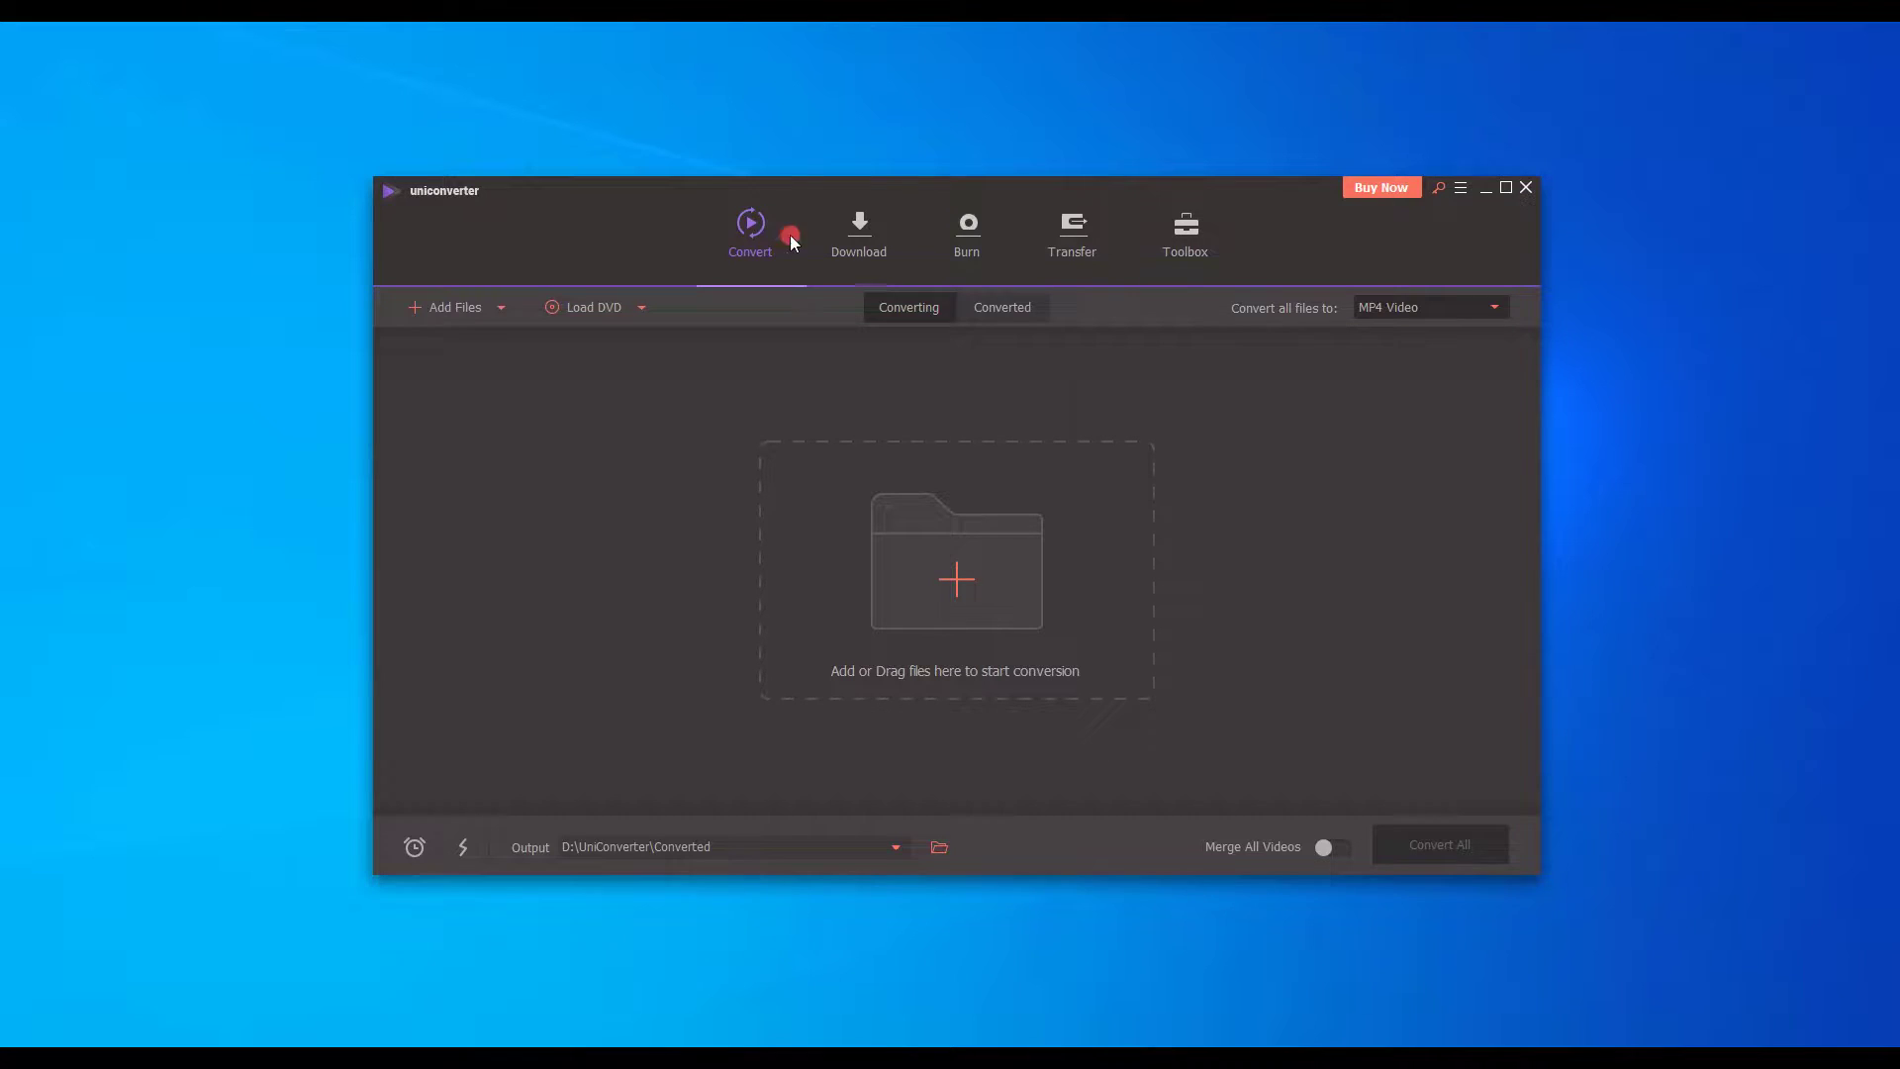
Step: Look through the list of output formats and the Download, Burn, Transfer and Toolbox sections
click(1415, 308)
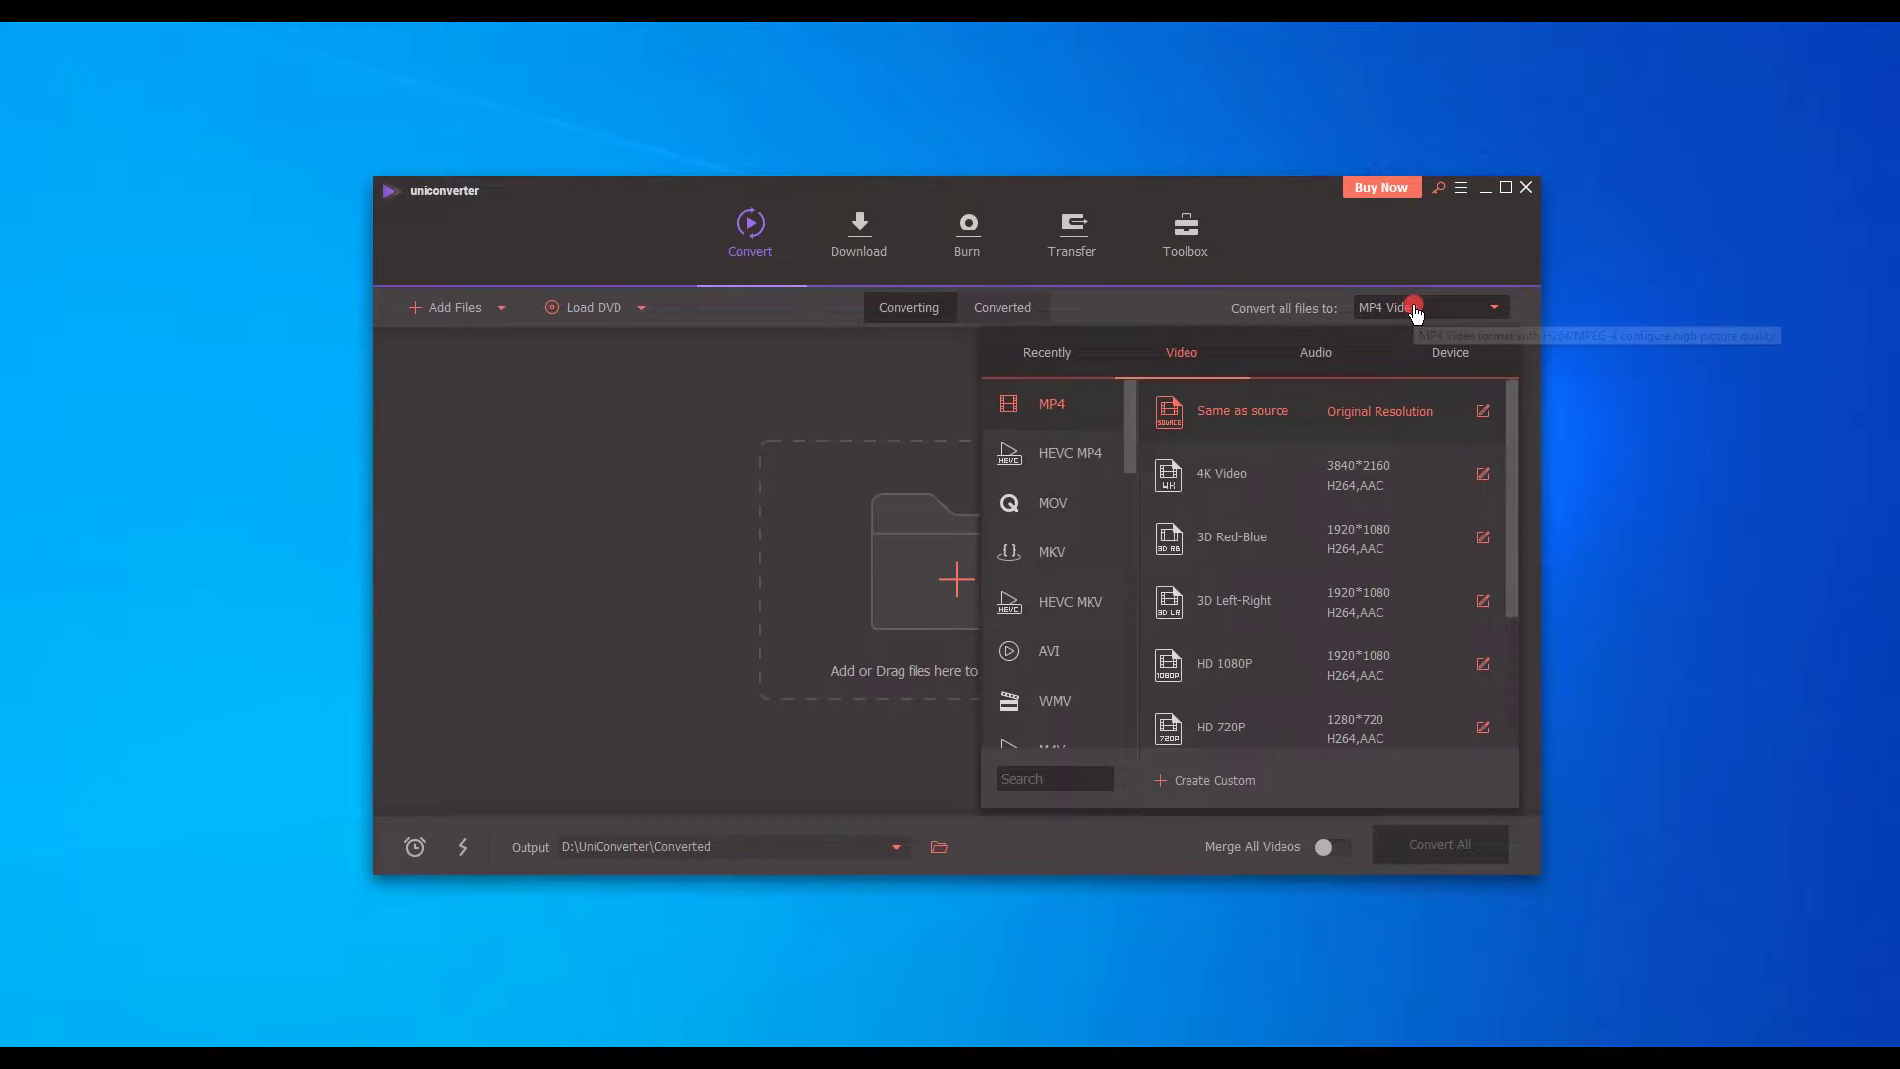
click(592, 457)
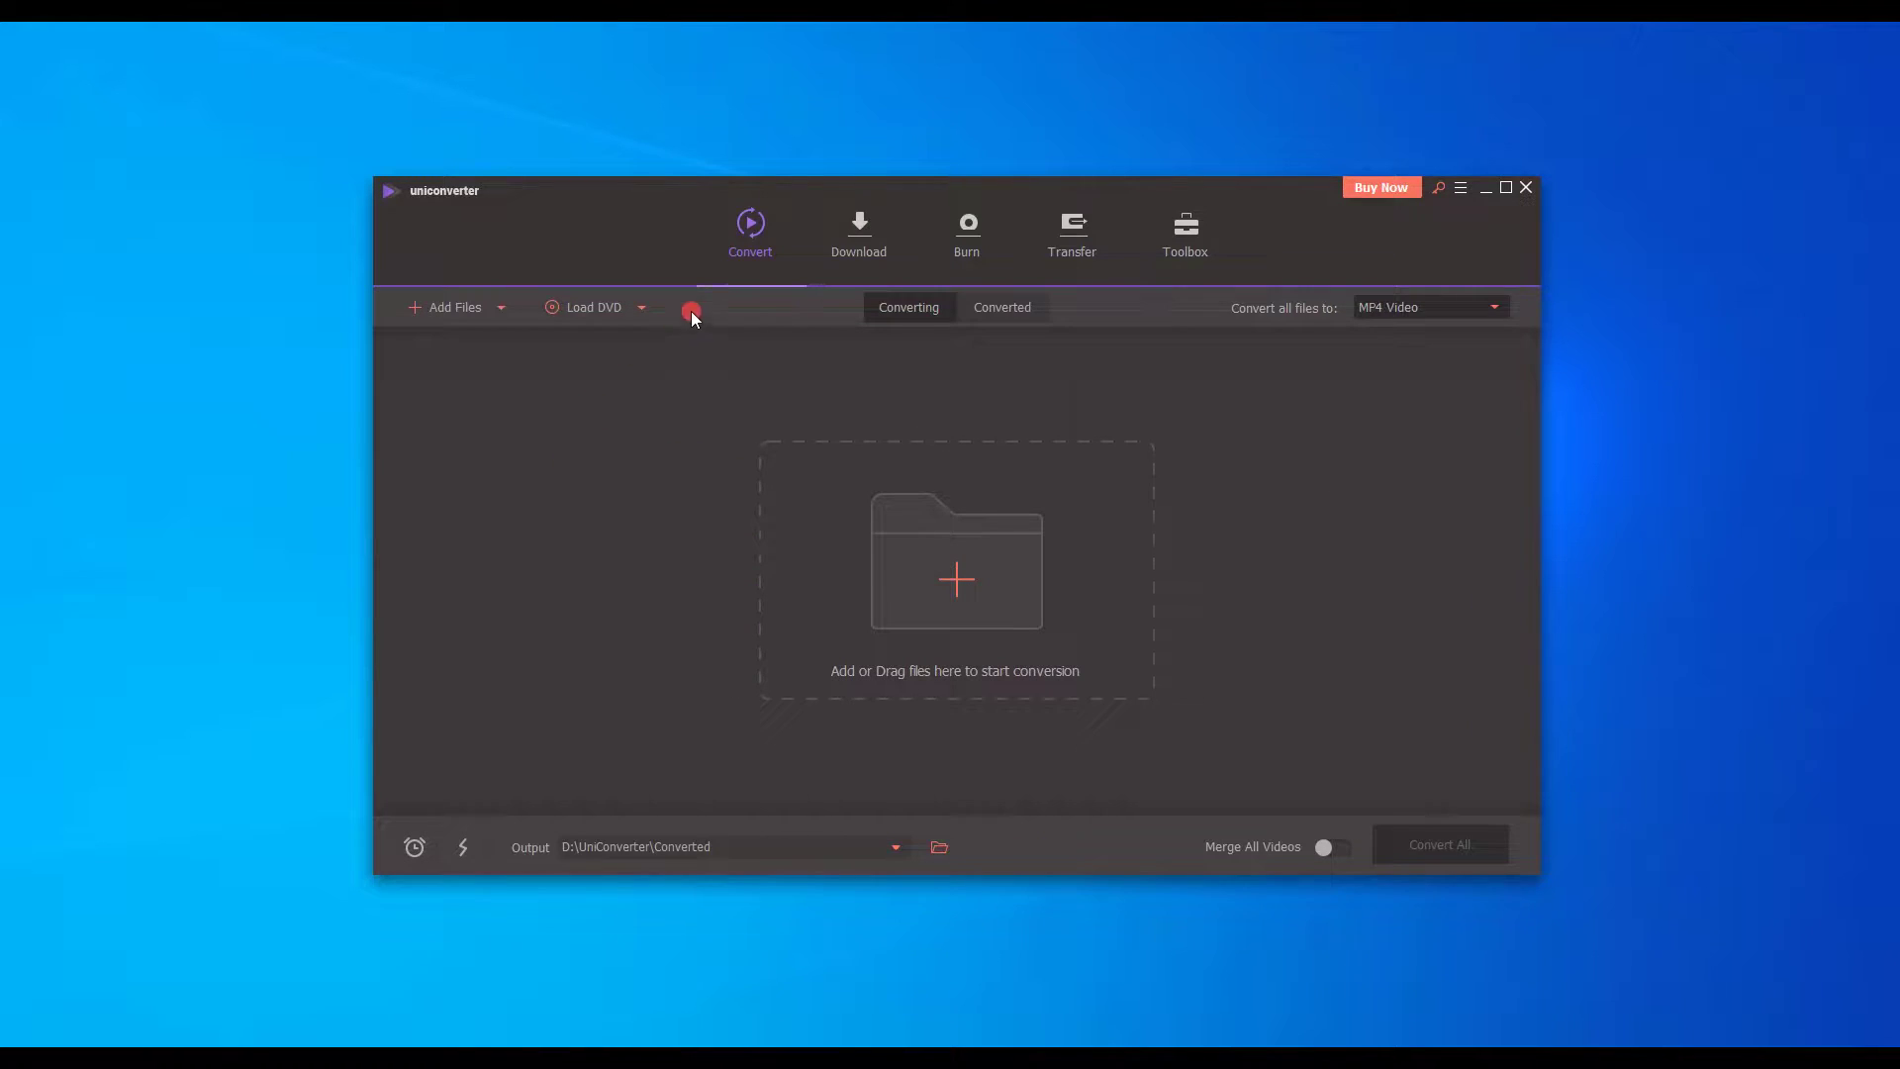
click(830, 254)
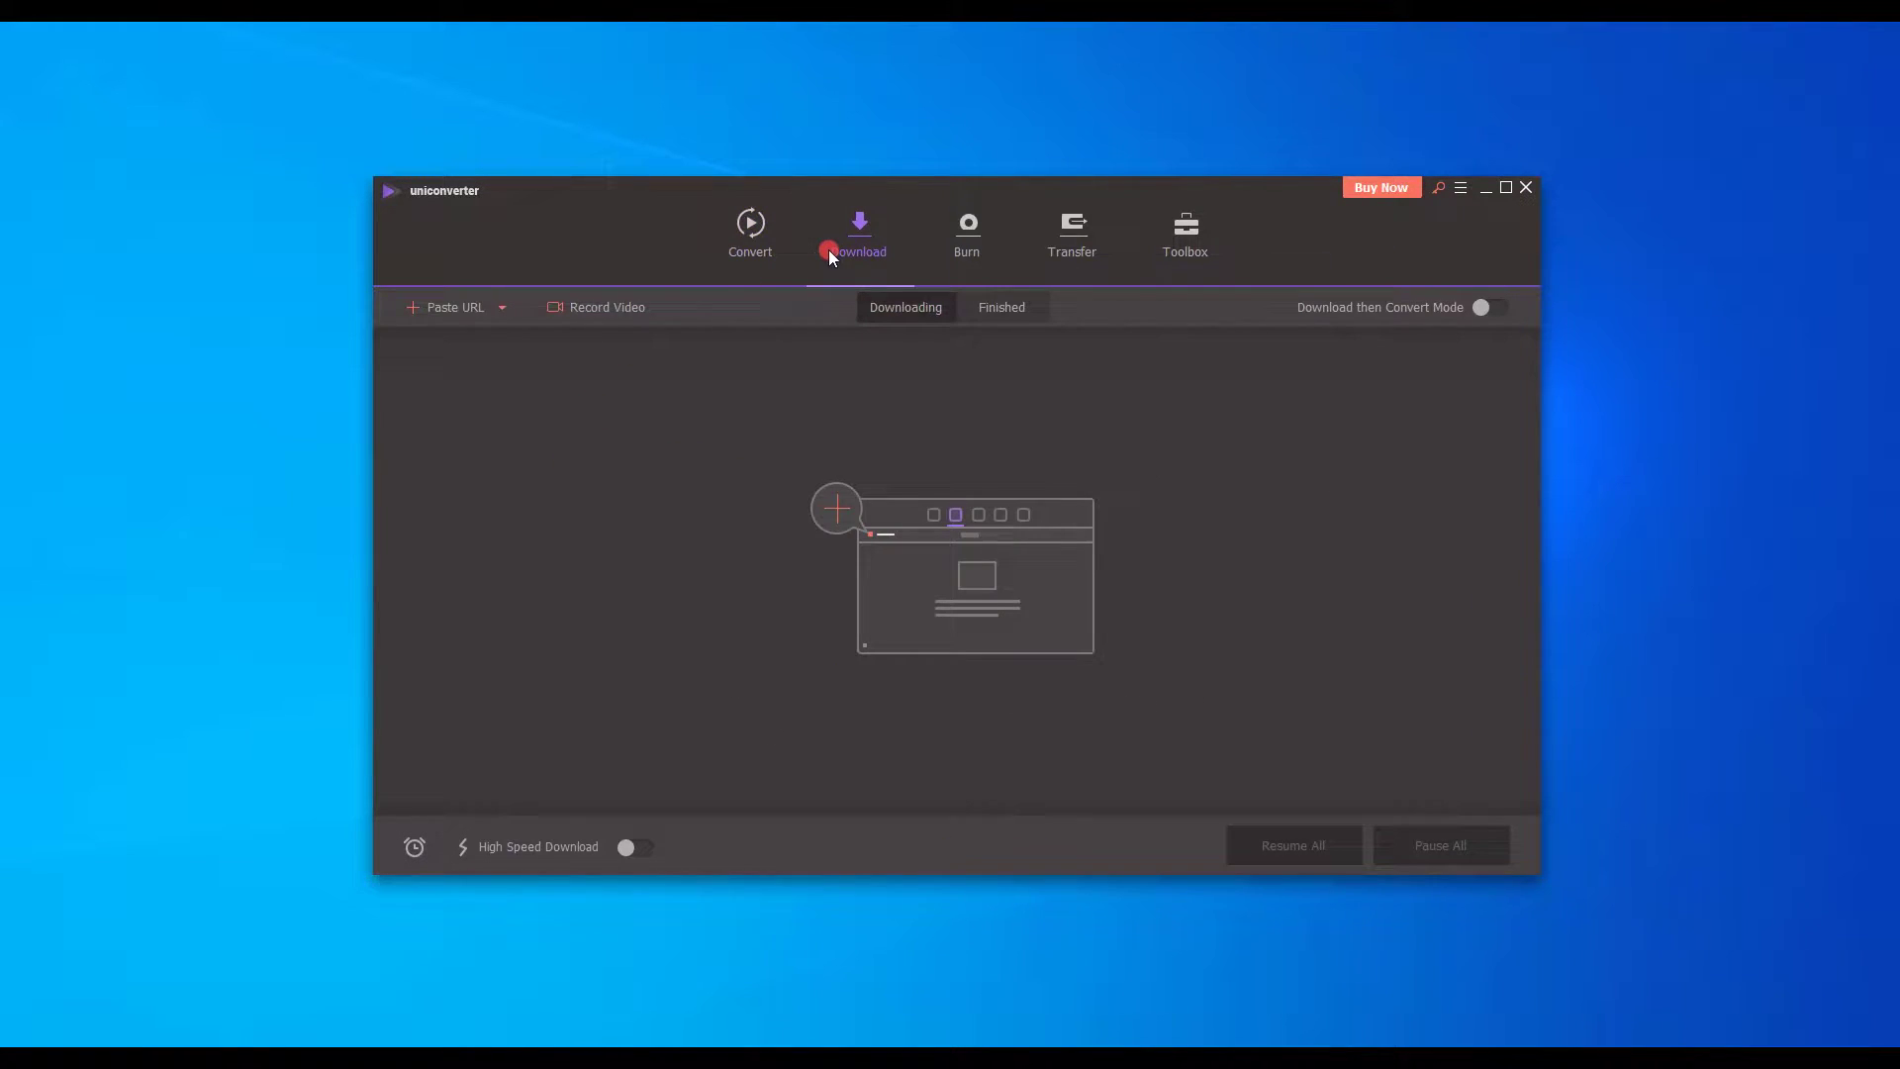
click(439, 309)
click(994, 247)
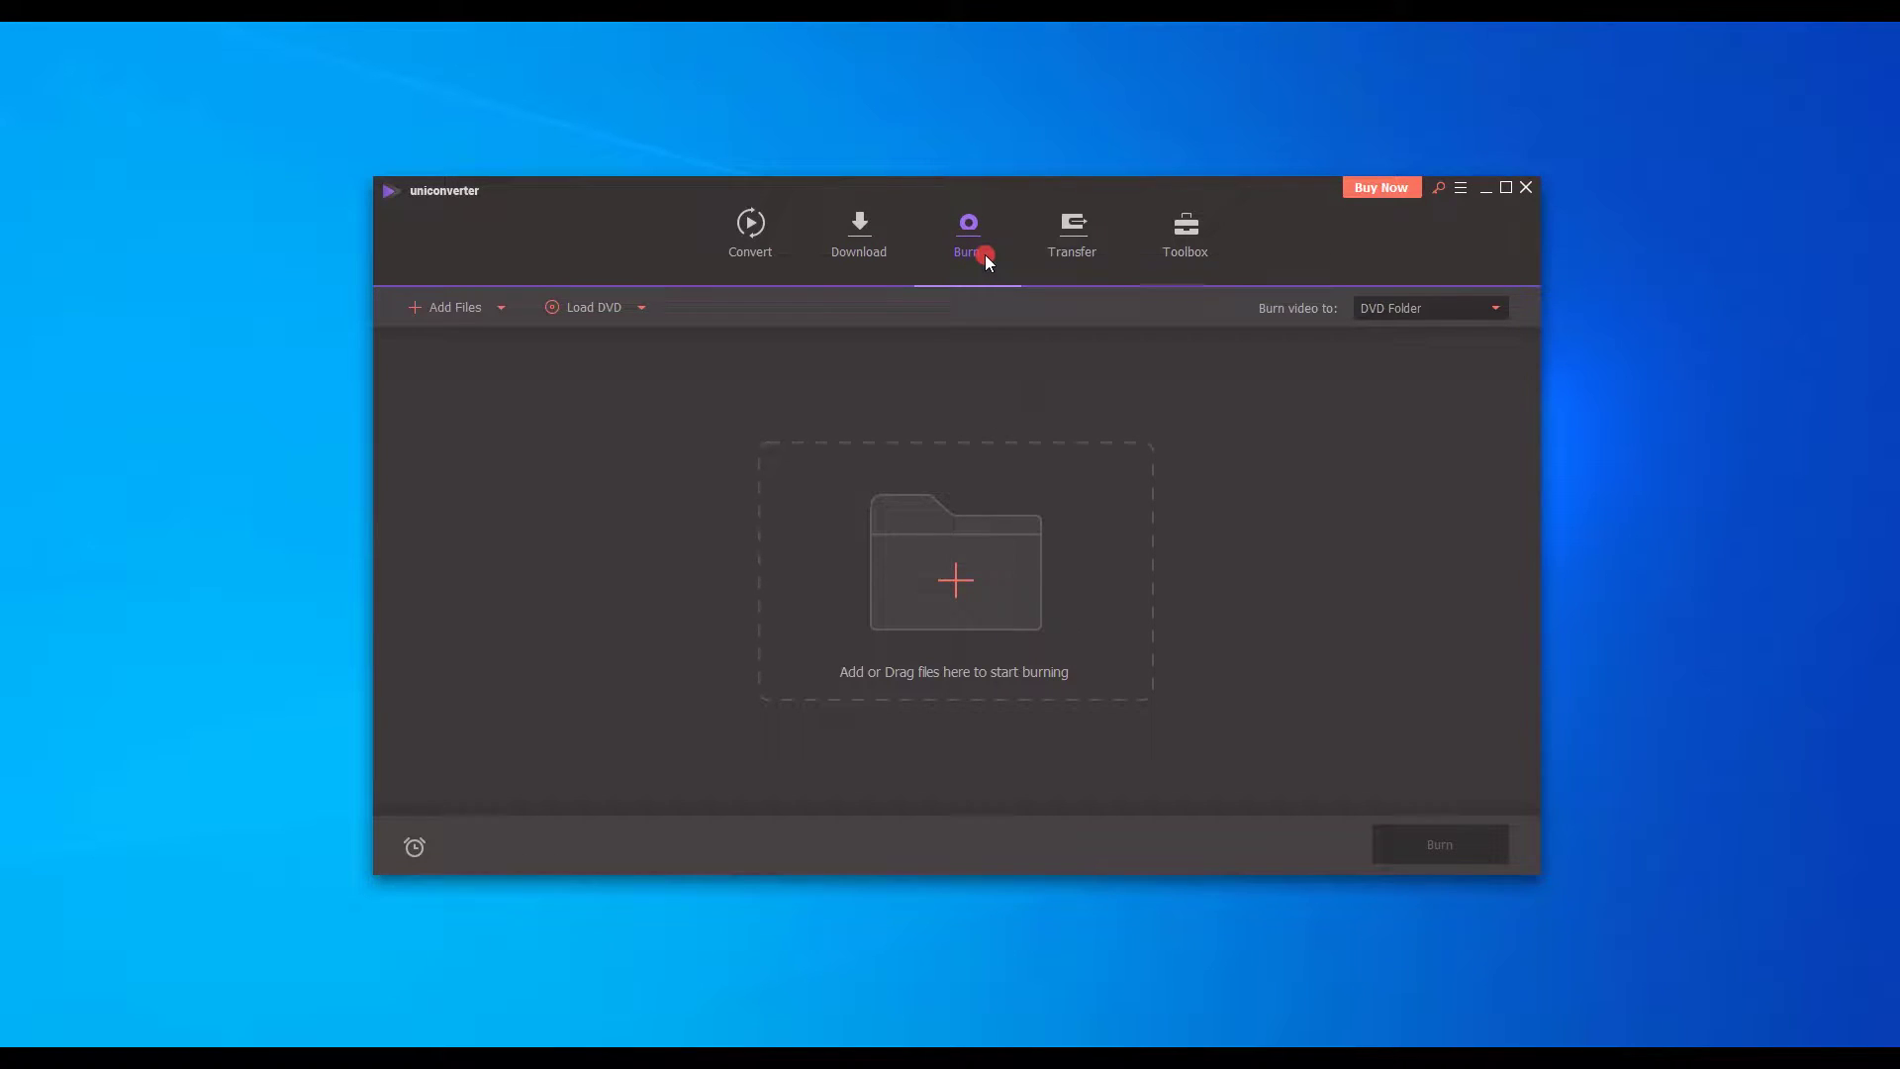
click(1053, 242)
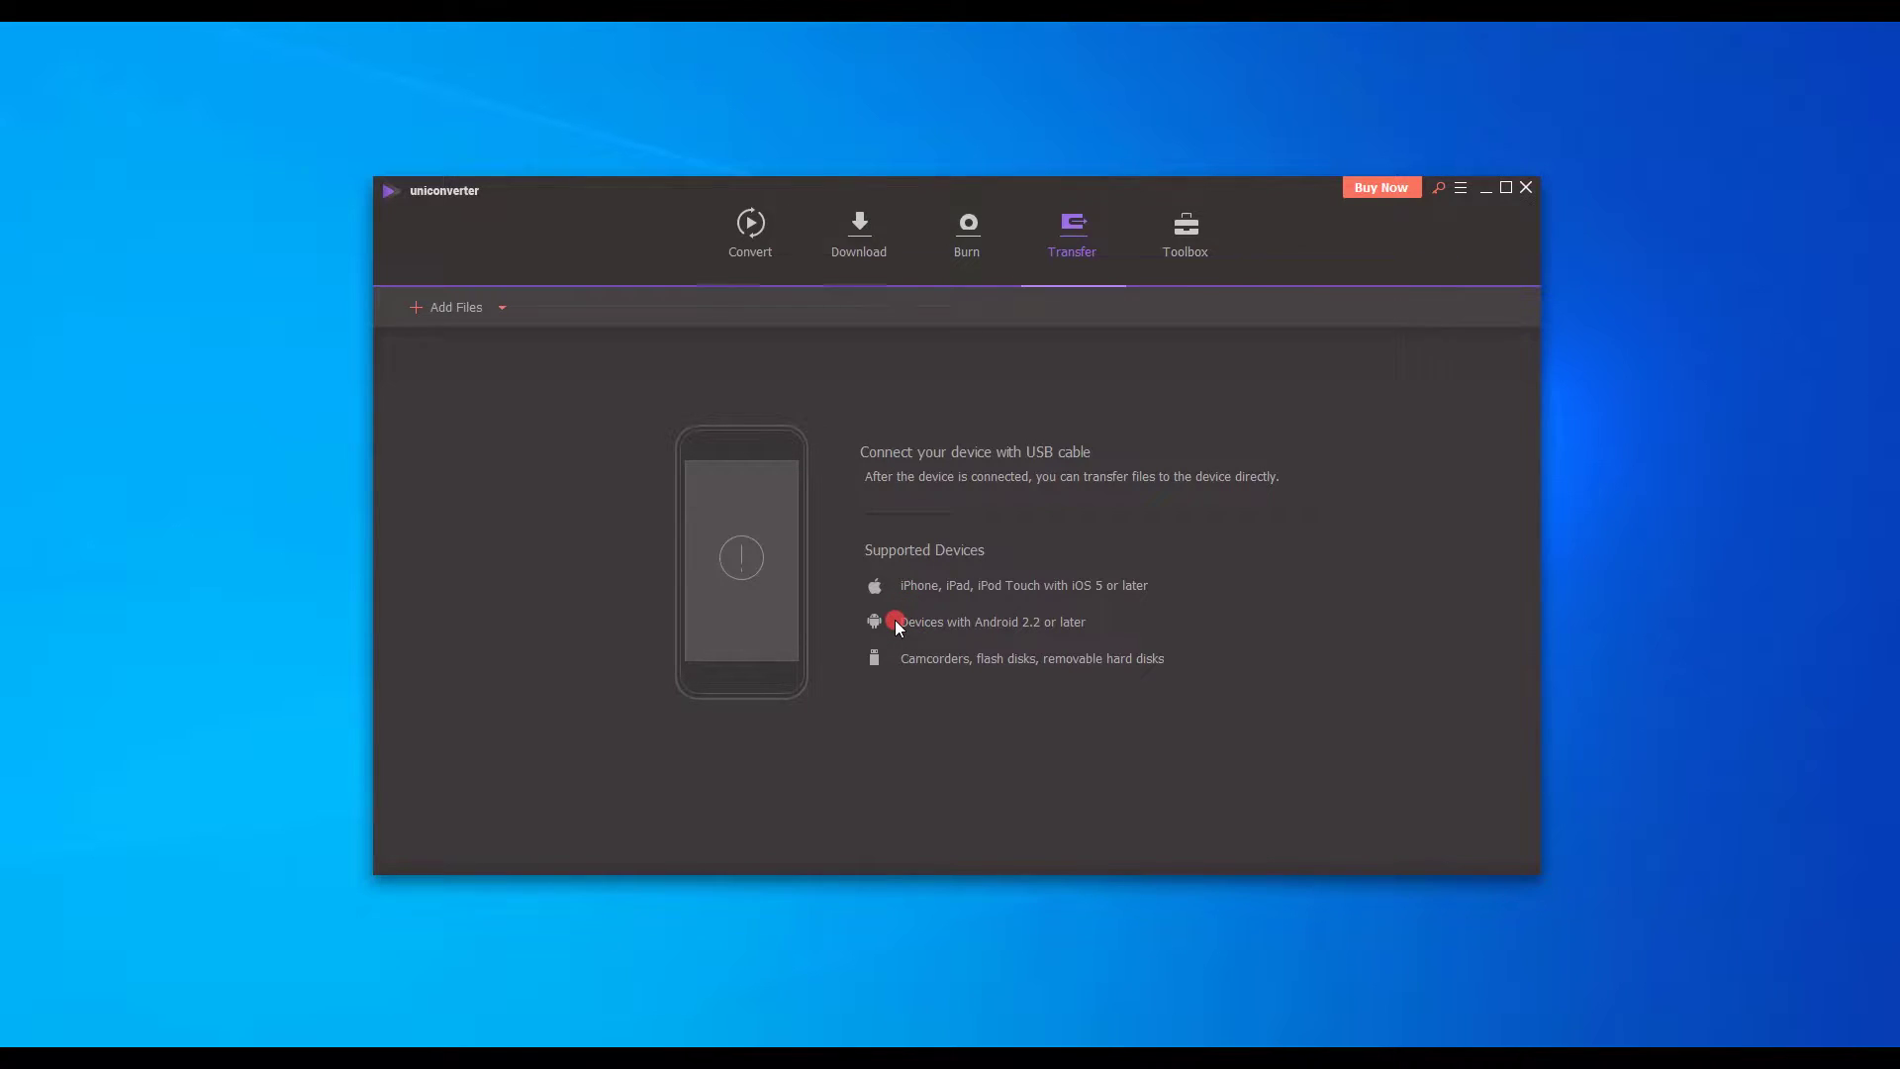
click(1208, 234)
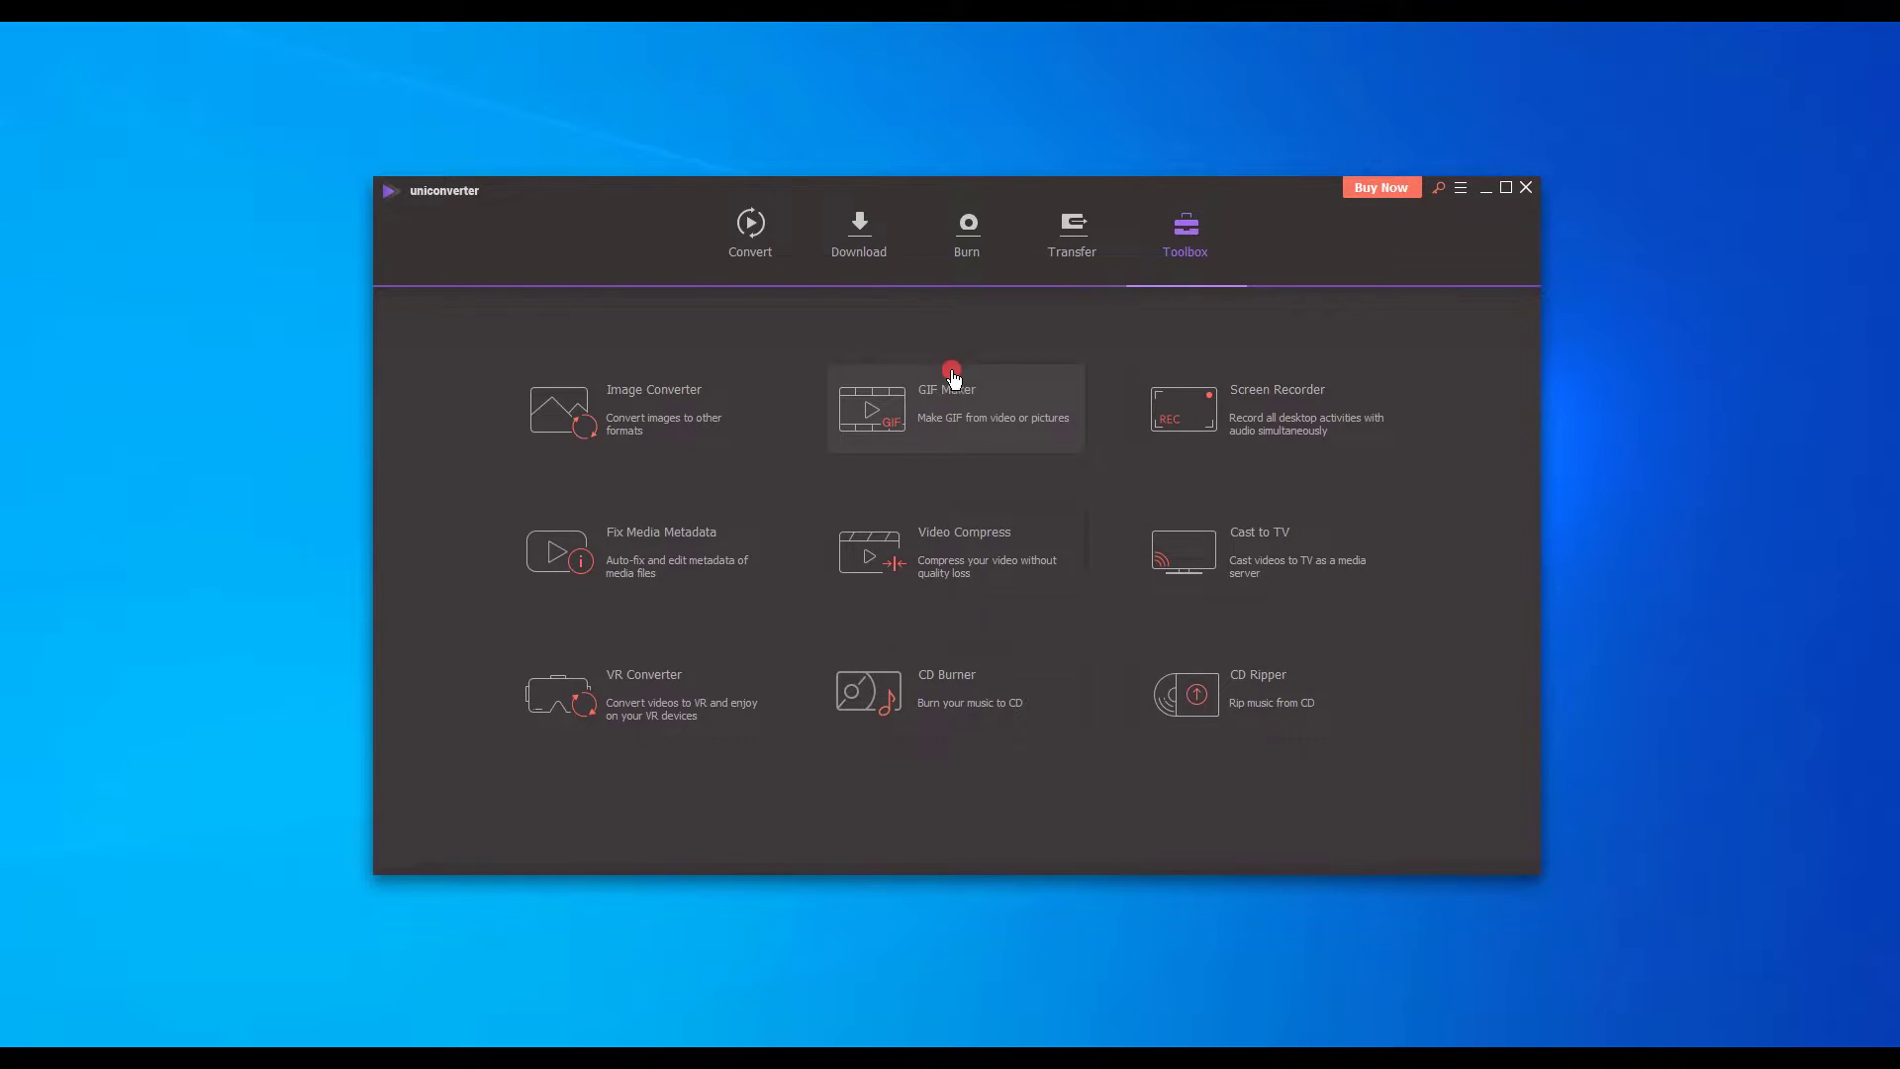
Step: Add the video "how to earn money from instagram in pakistan.mp4" from the Desktop to the files for conversion
click(762, 227)
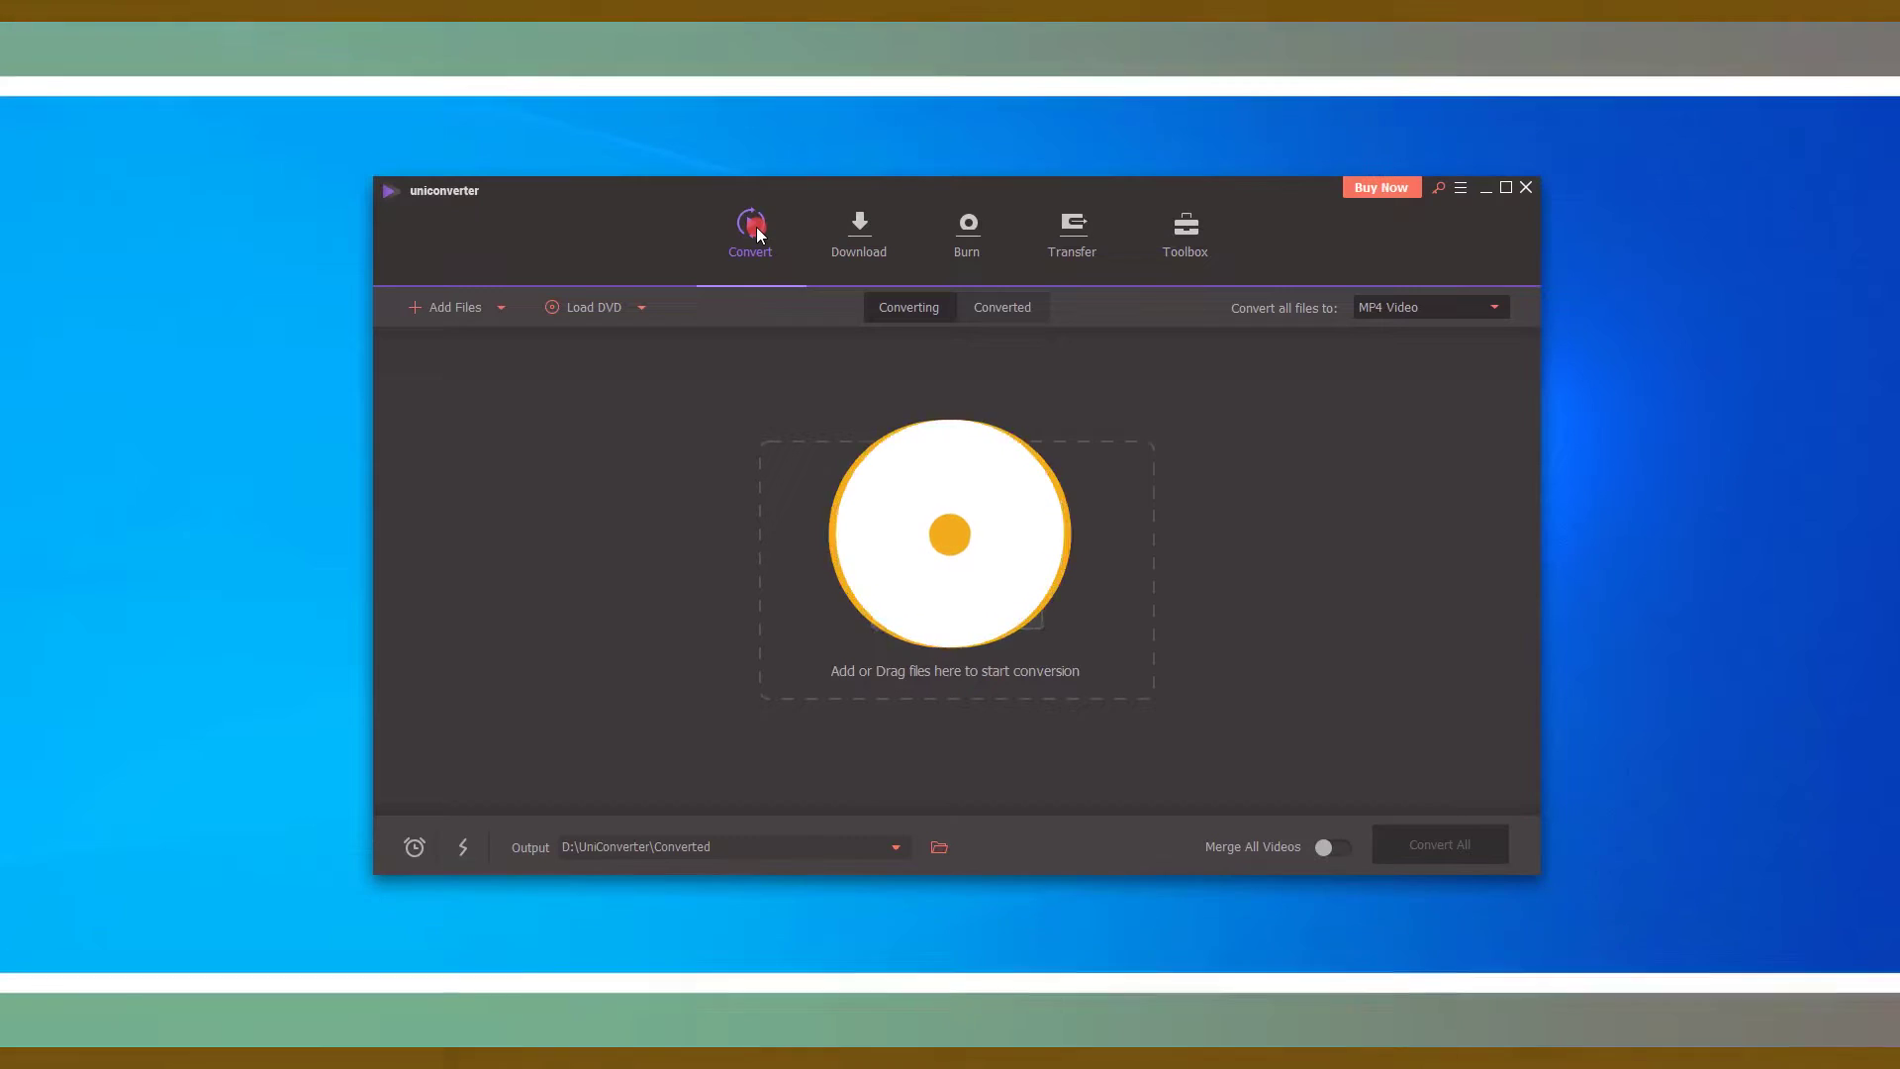
click(448, 311)
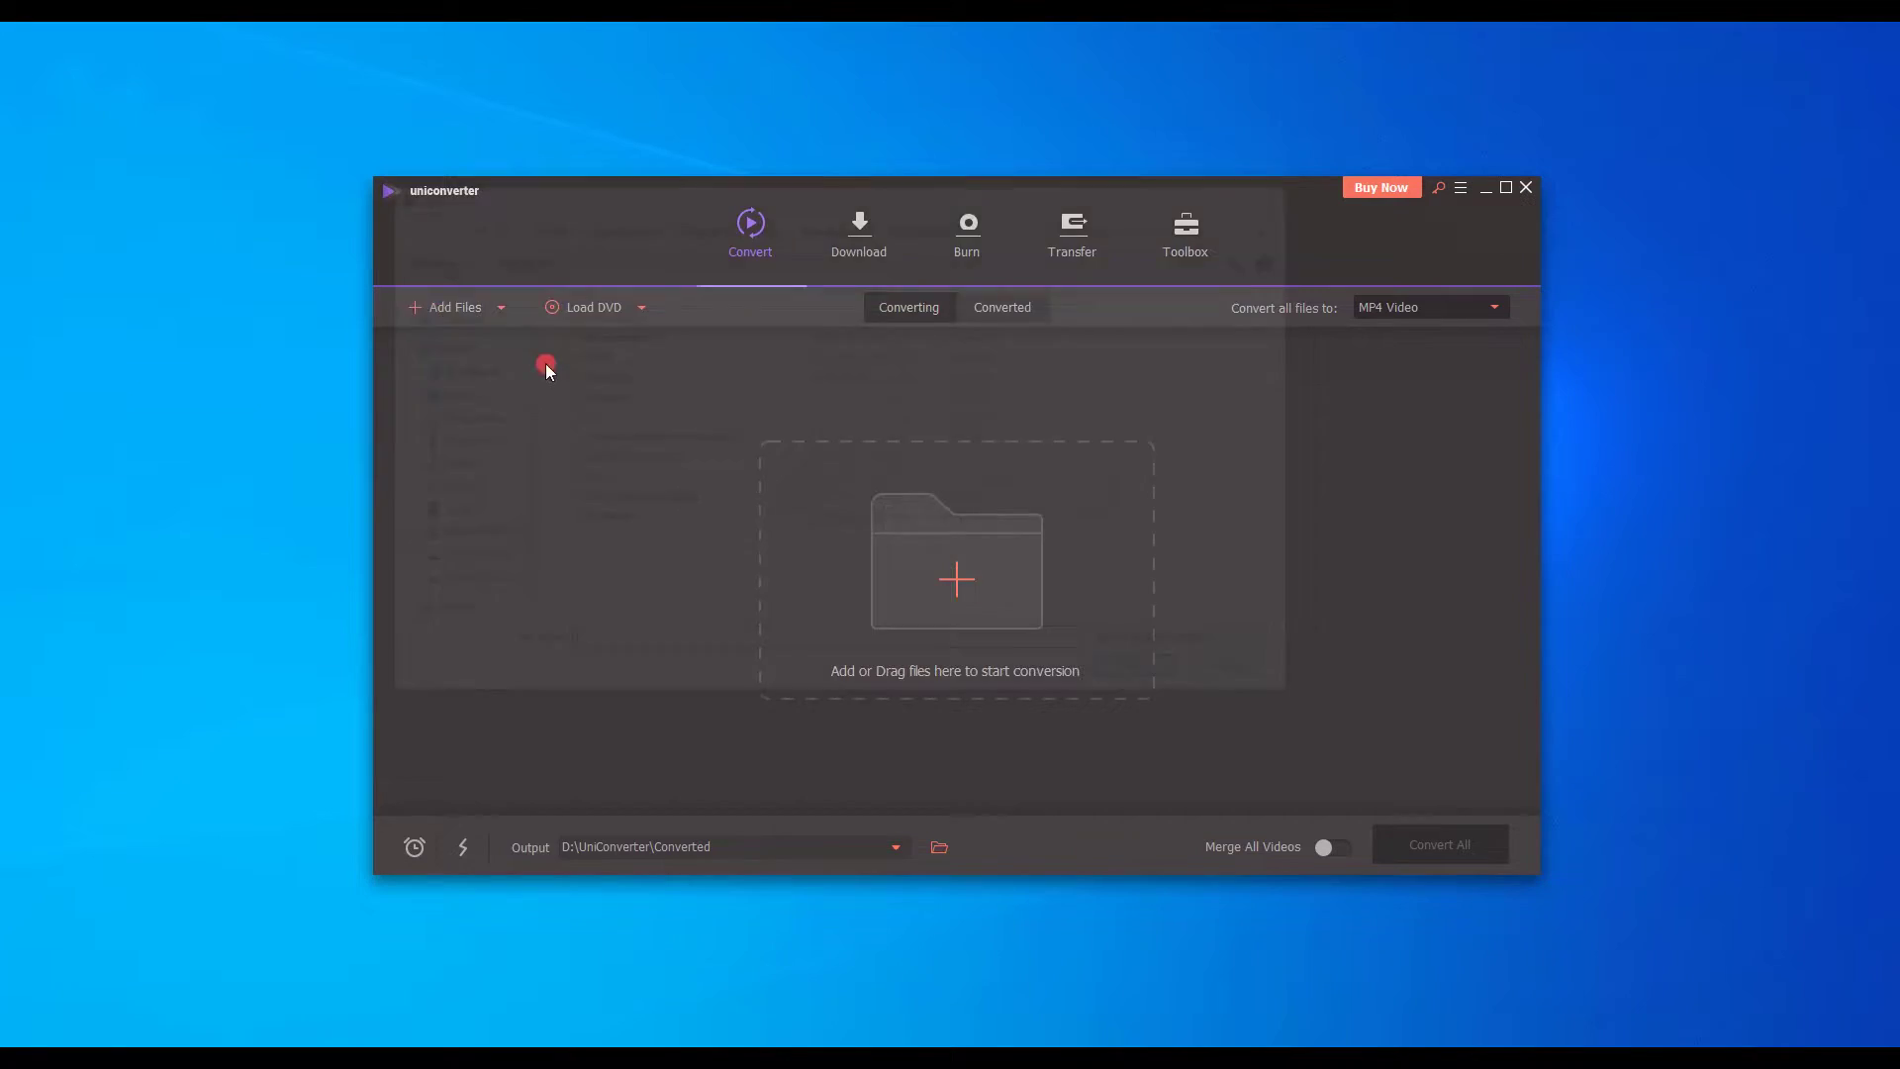
click(1281, 683)
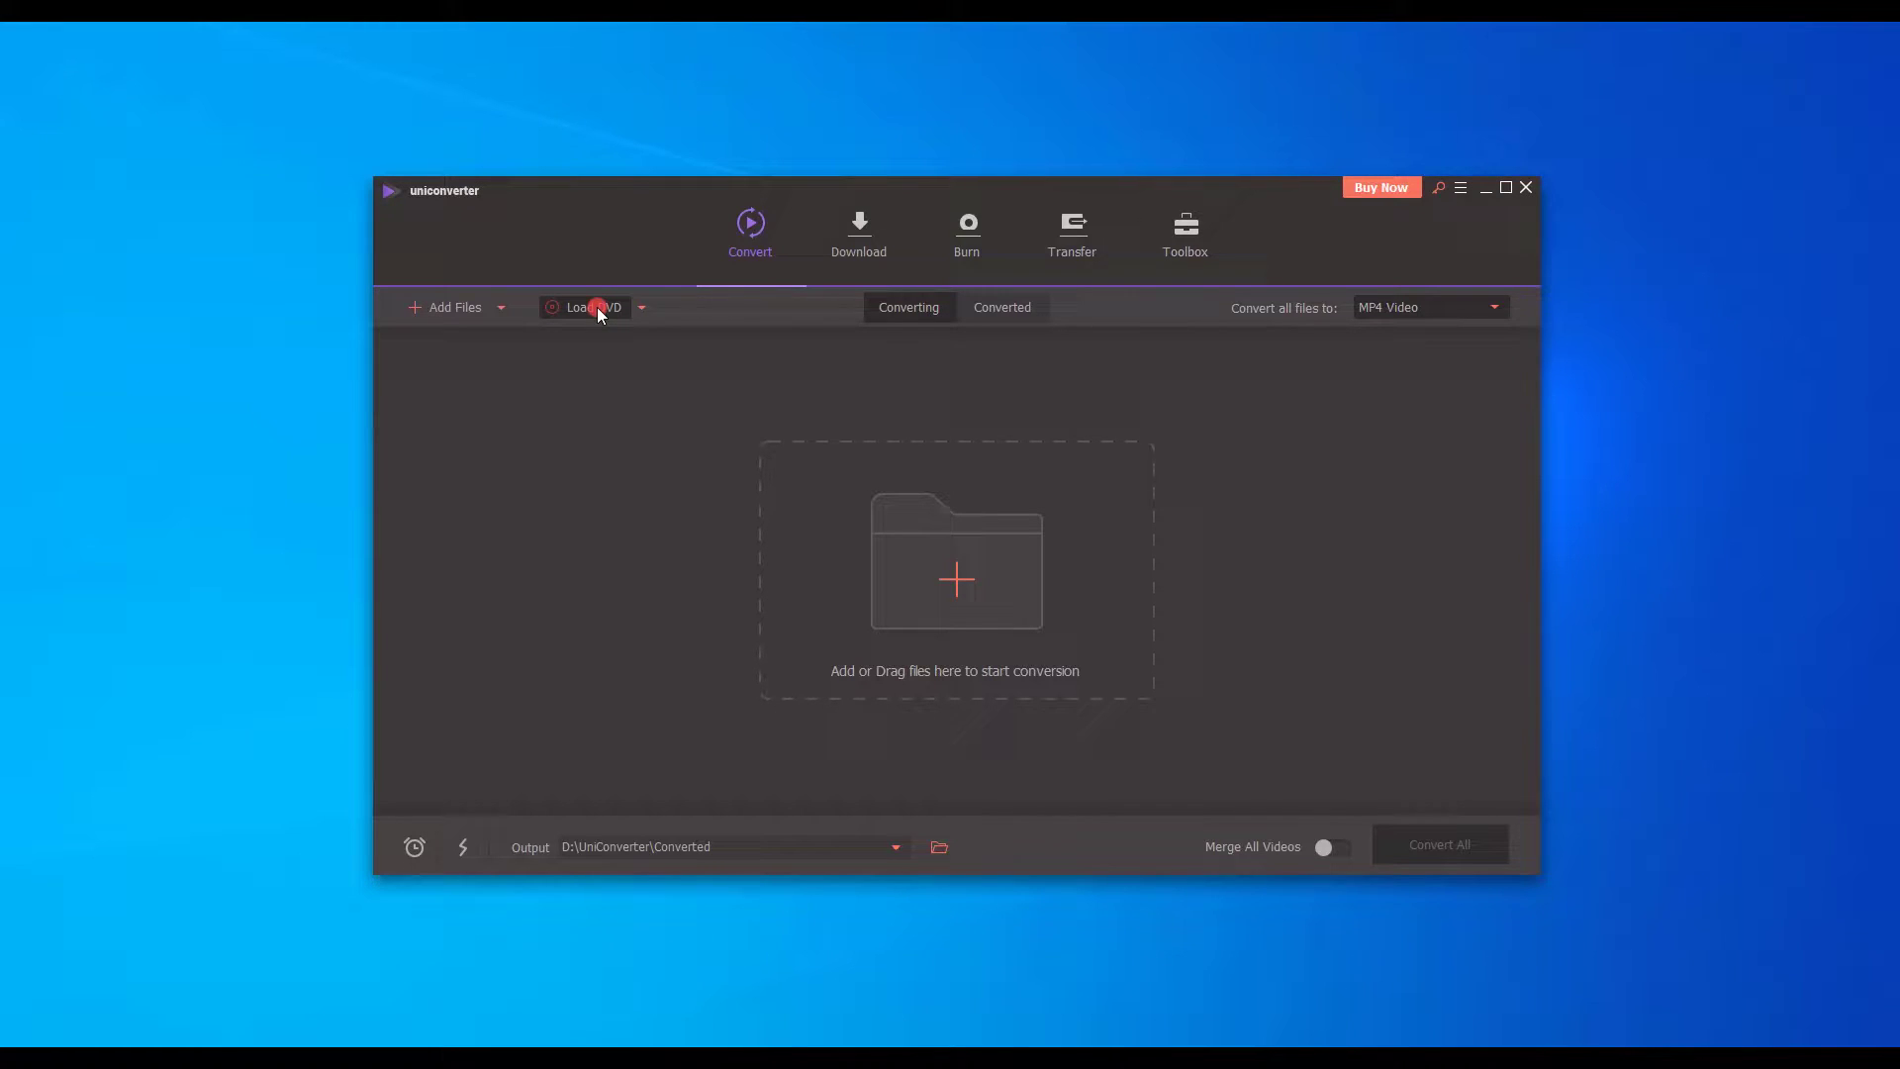
click(454, 306)
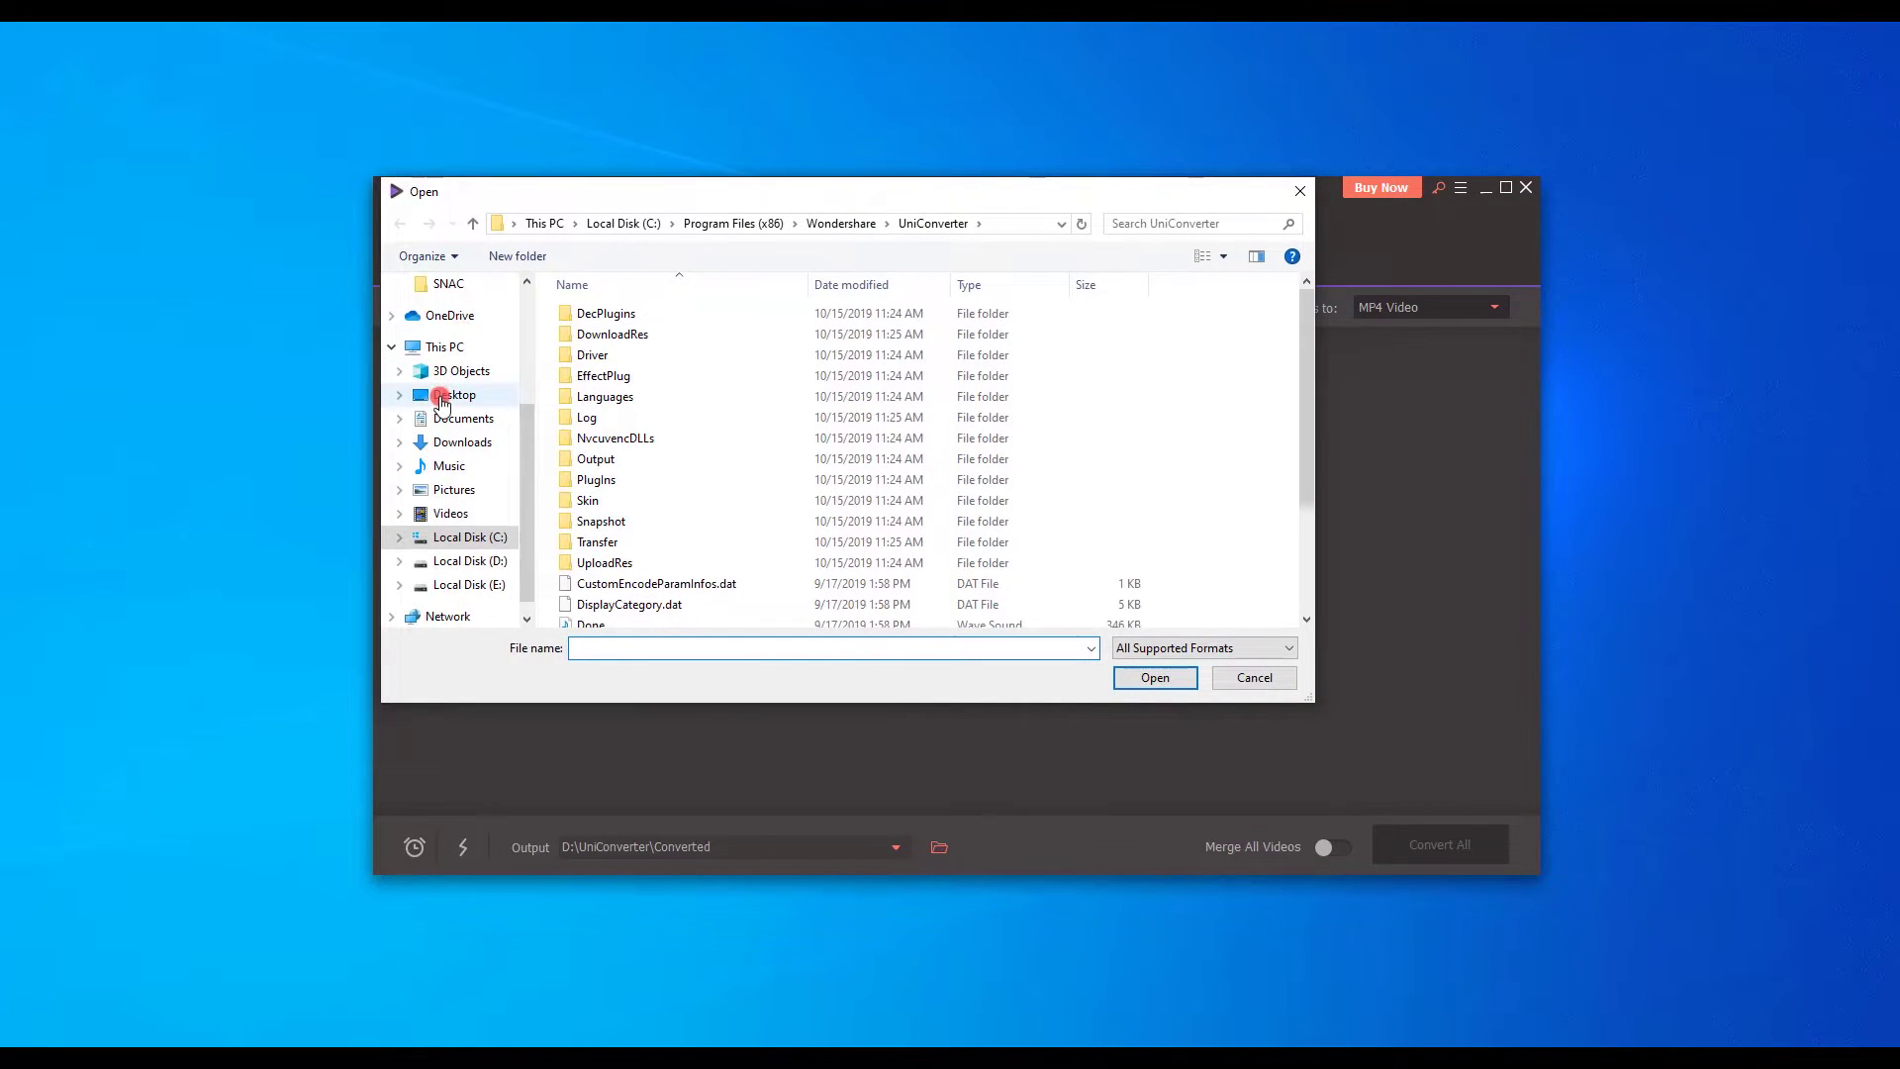
click(450, 394)
double_click(1241, 346)
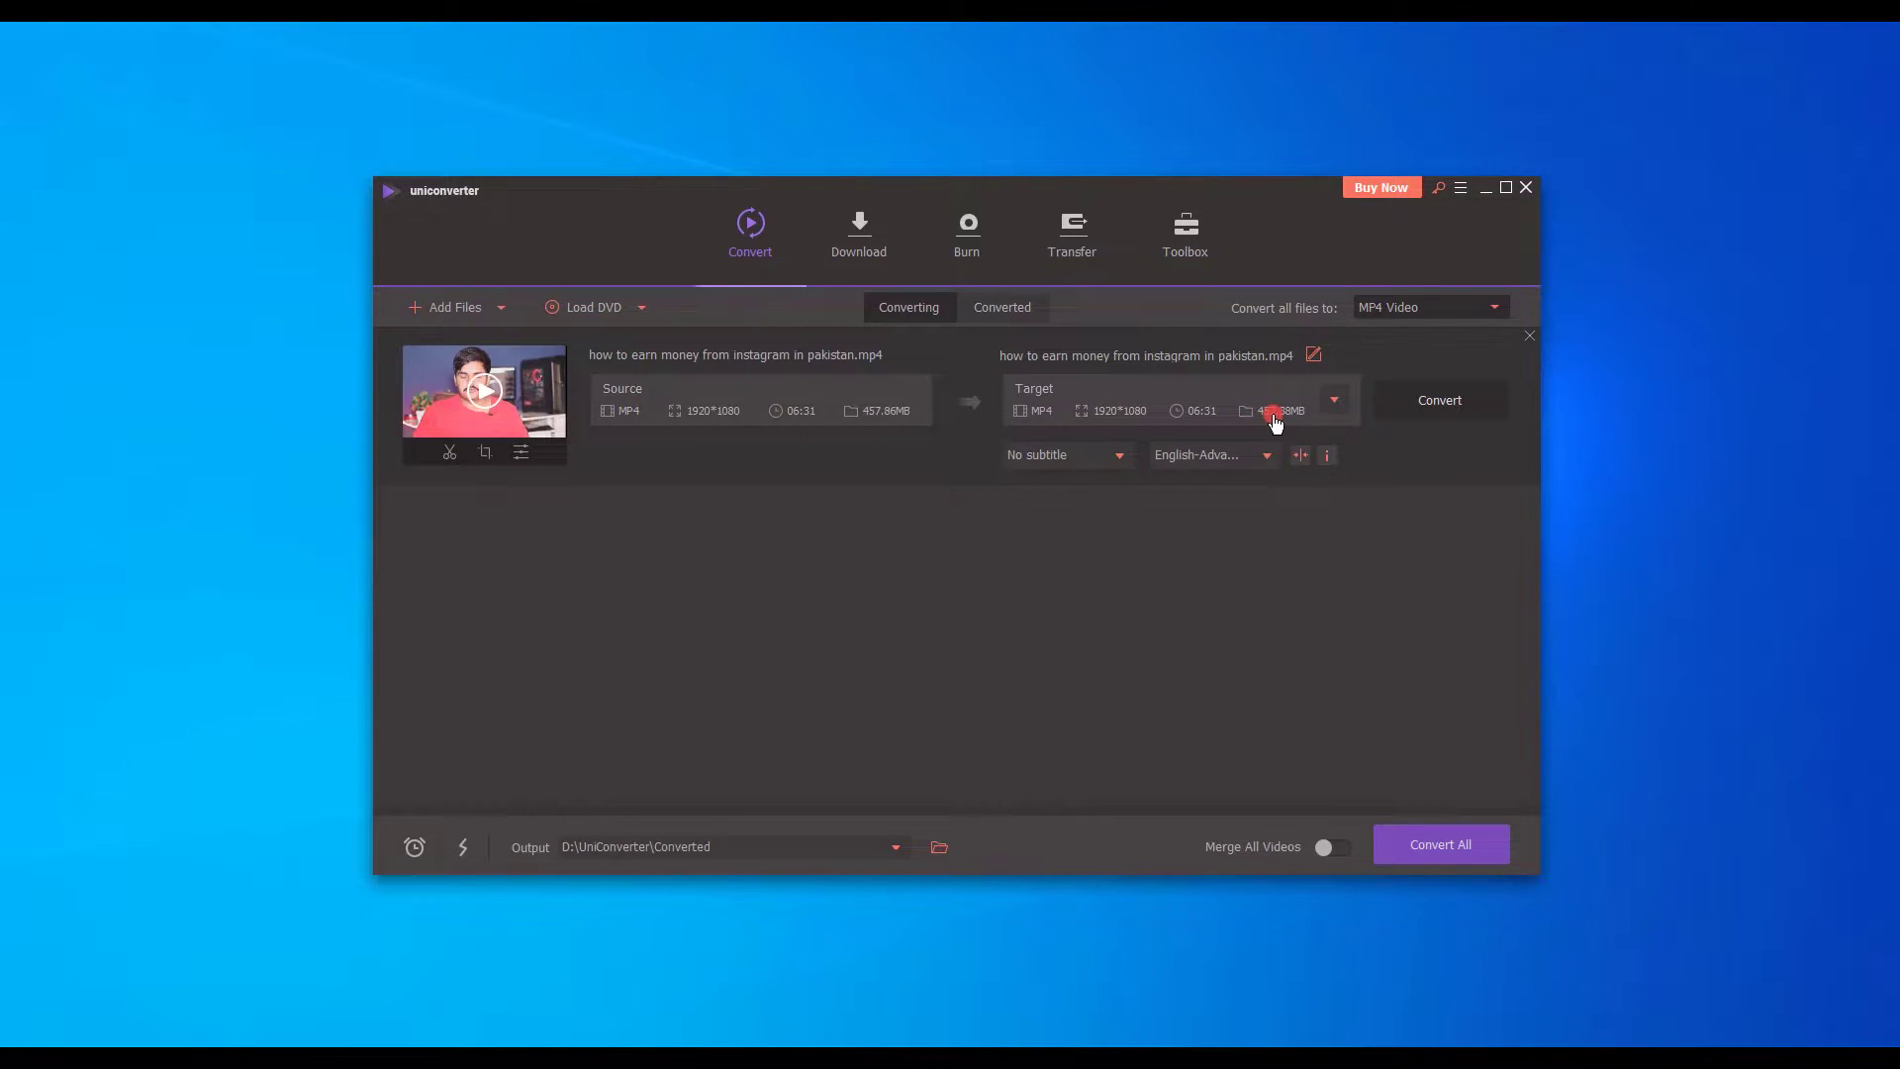
Step: Try the MP4 presets SD 480P and HD 1080P as the output format for all files
click(1389, 311)
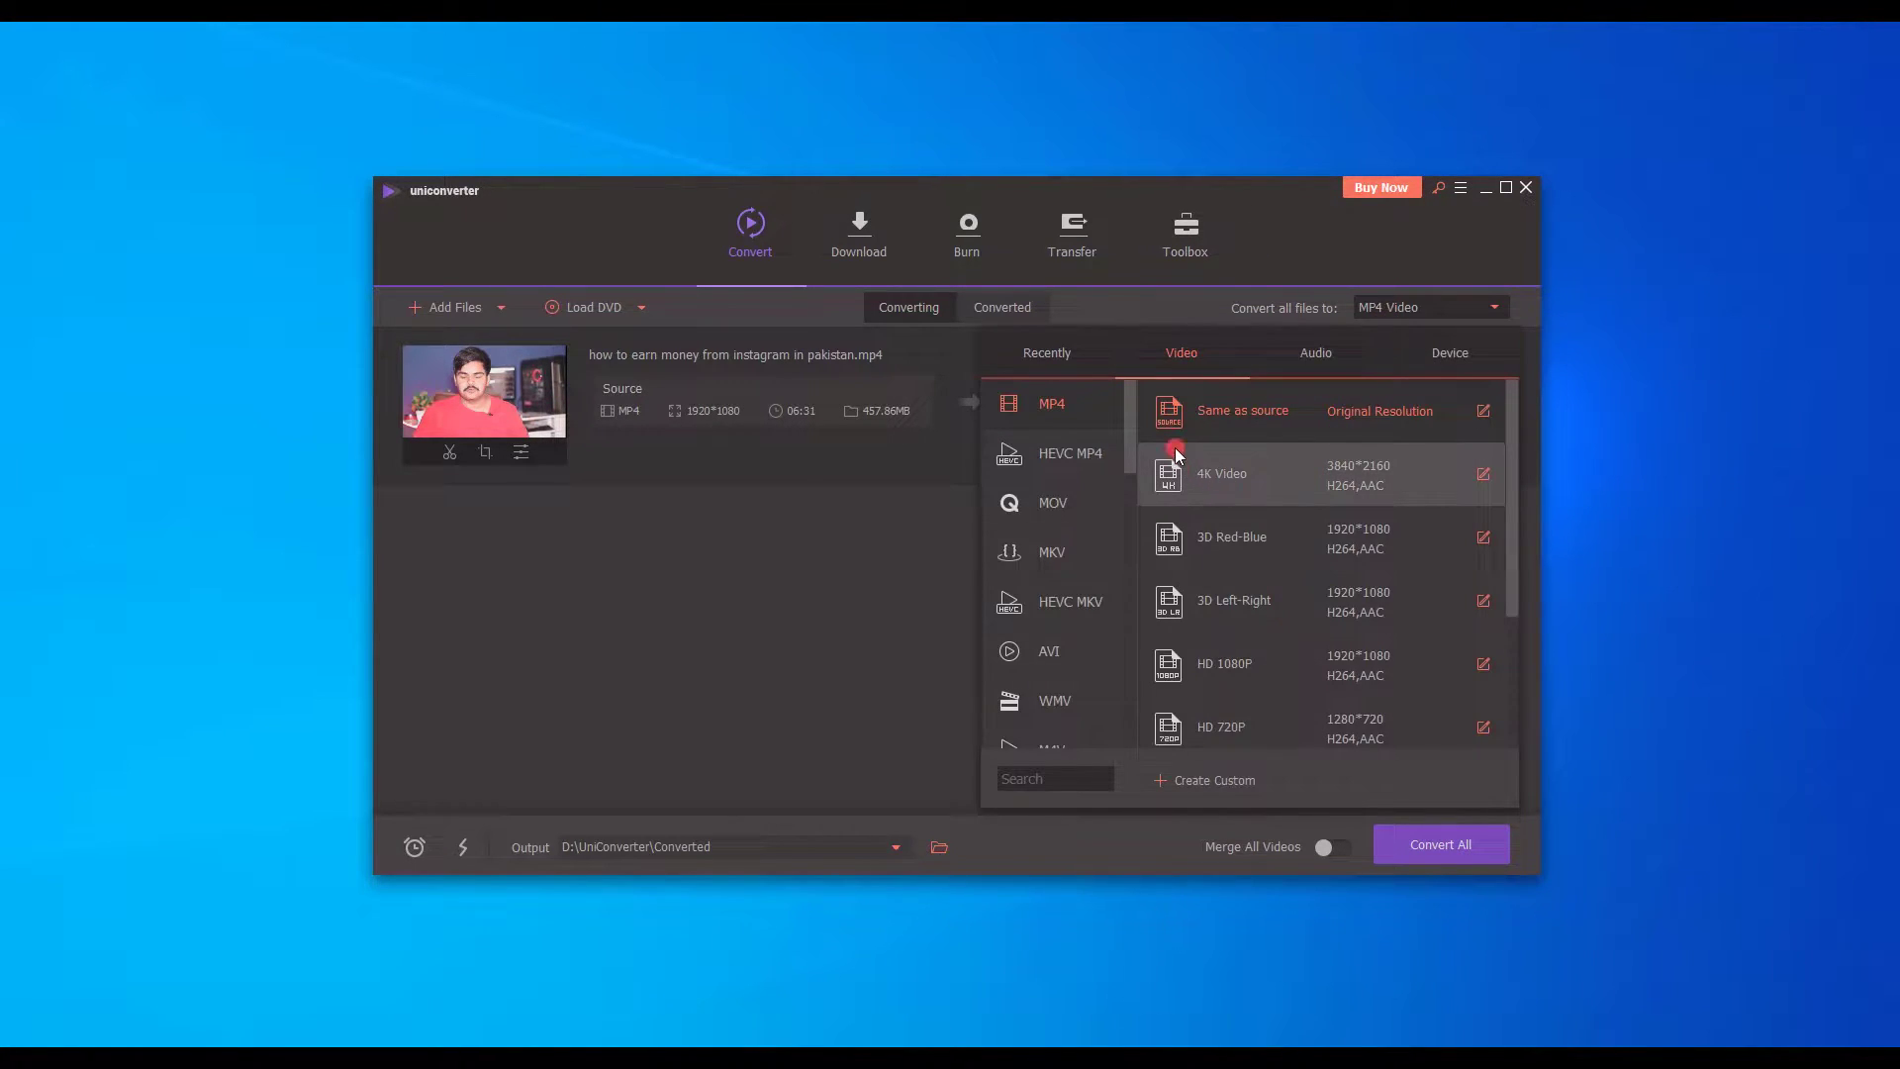
scroll(1177, 579, down, 2)
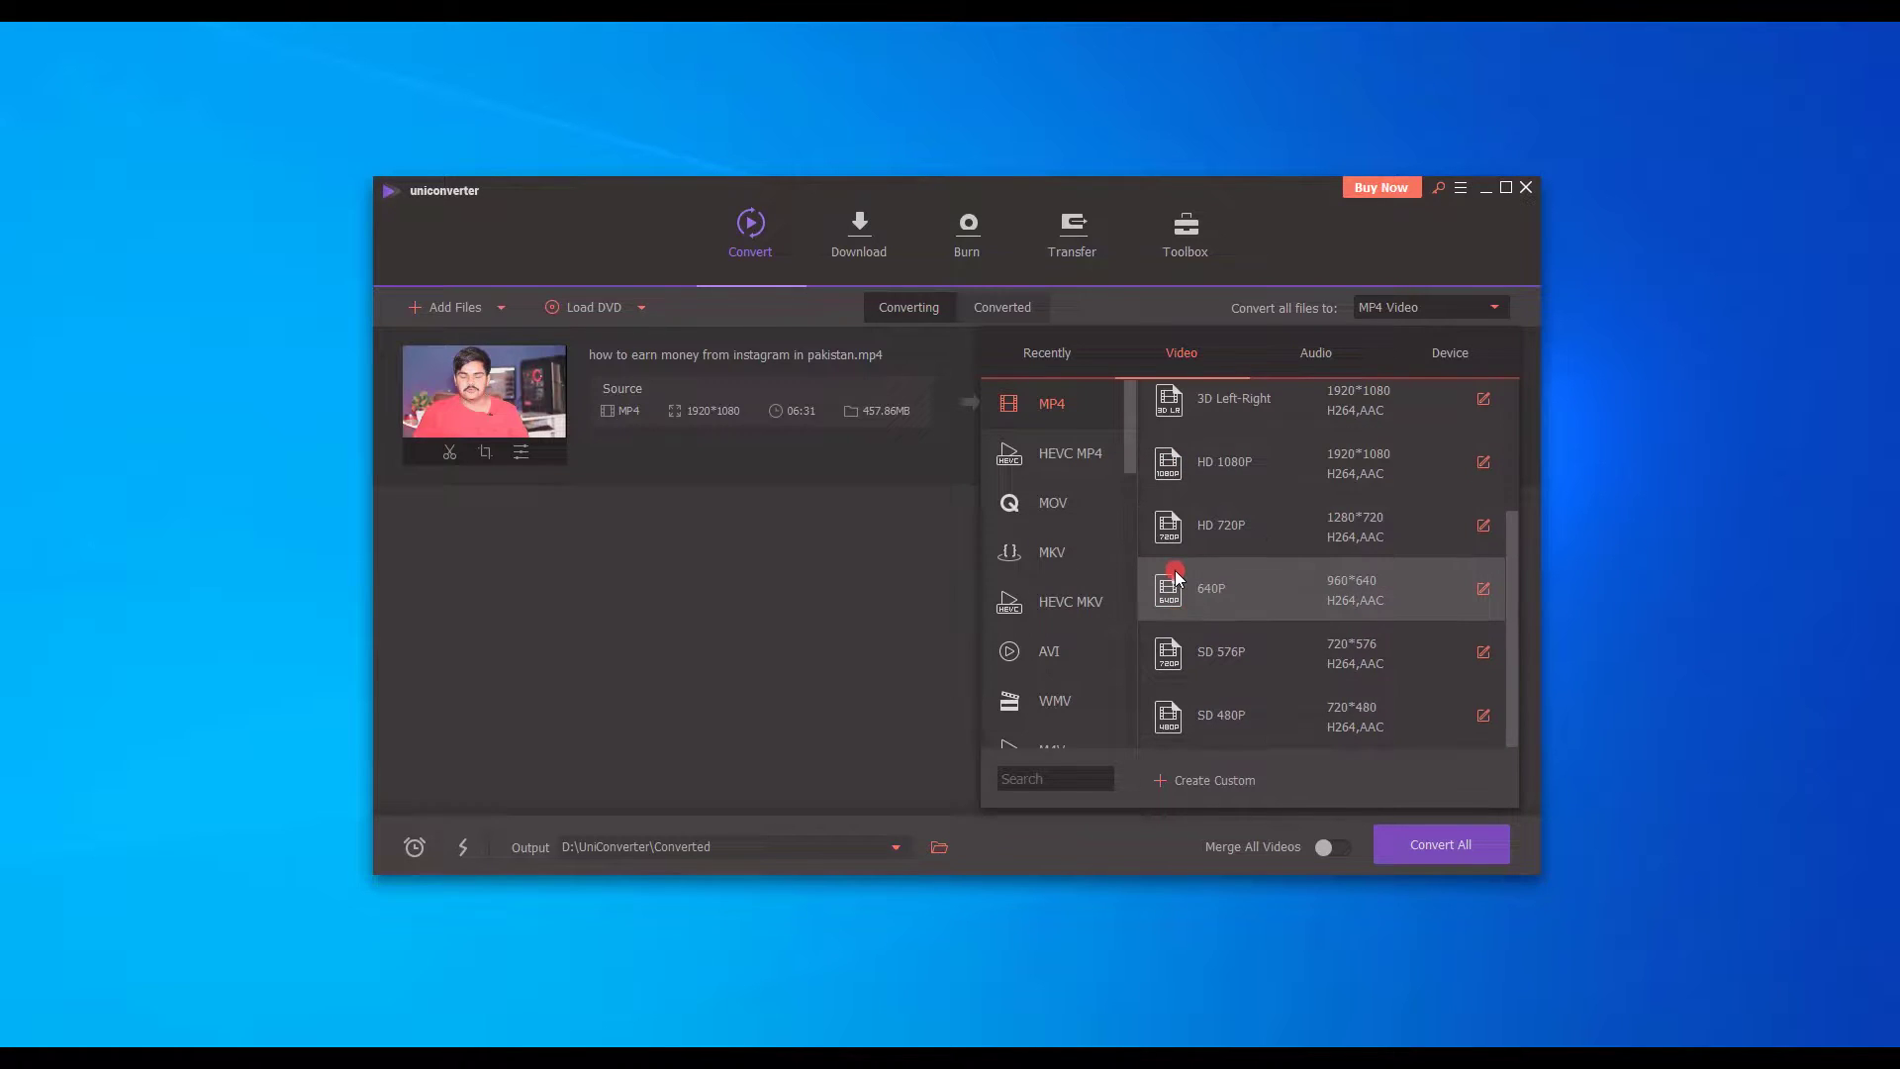
click(1445, 712)
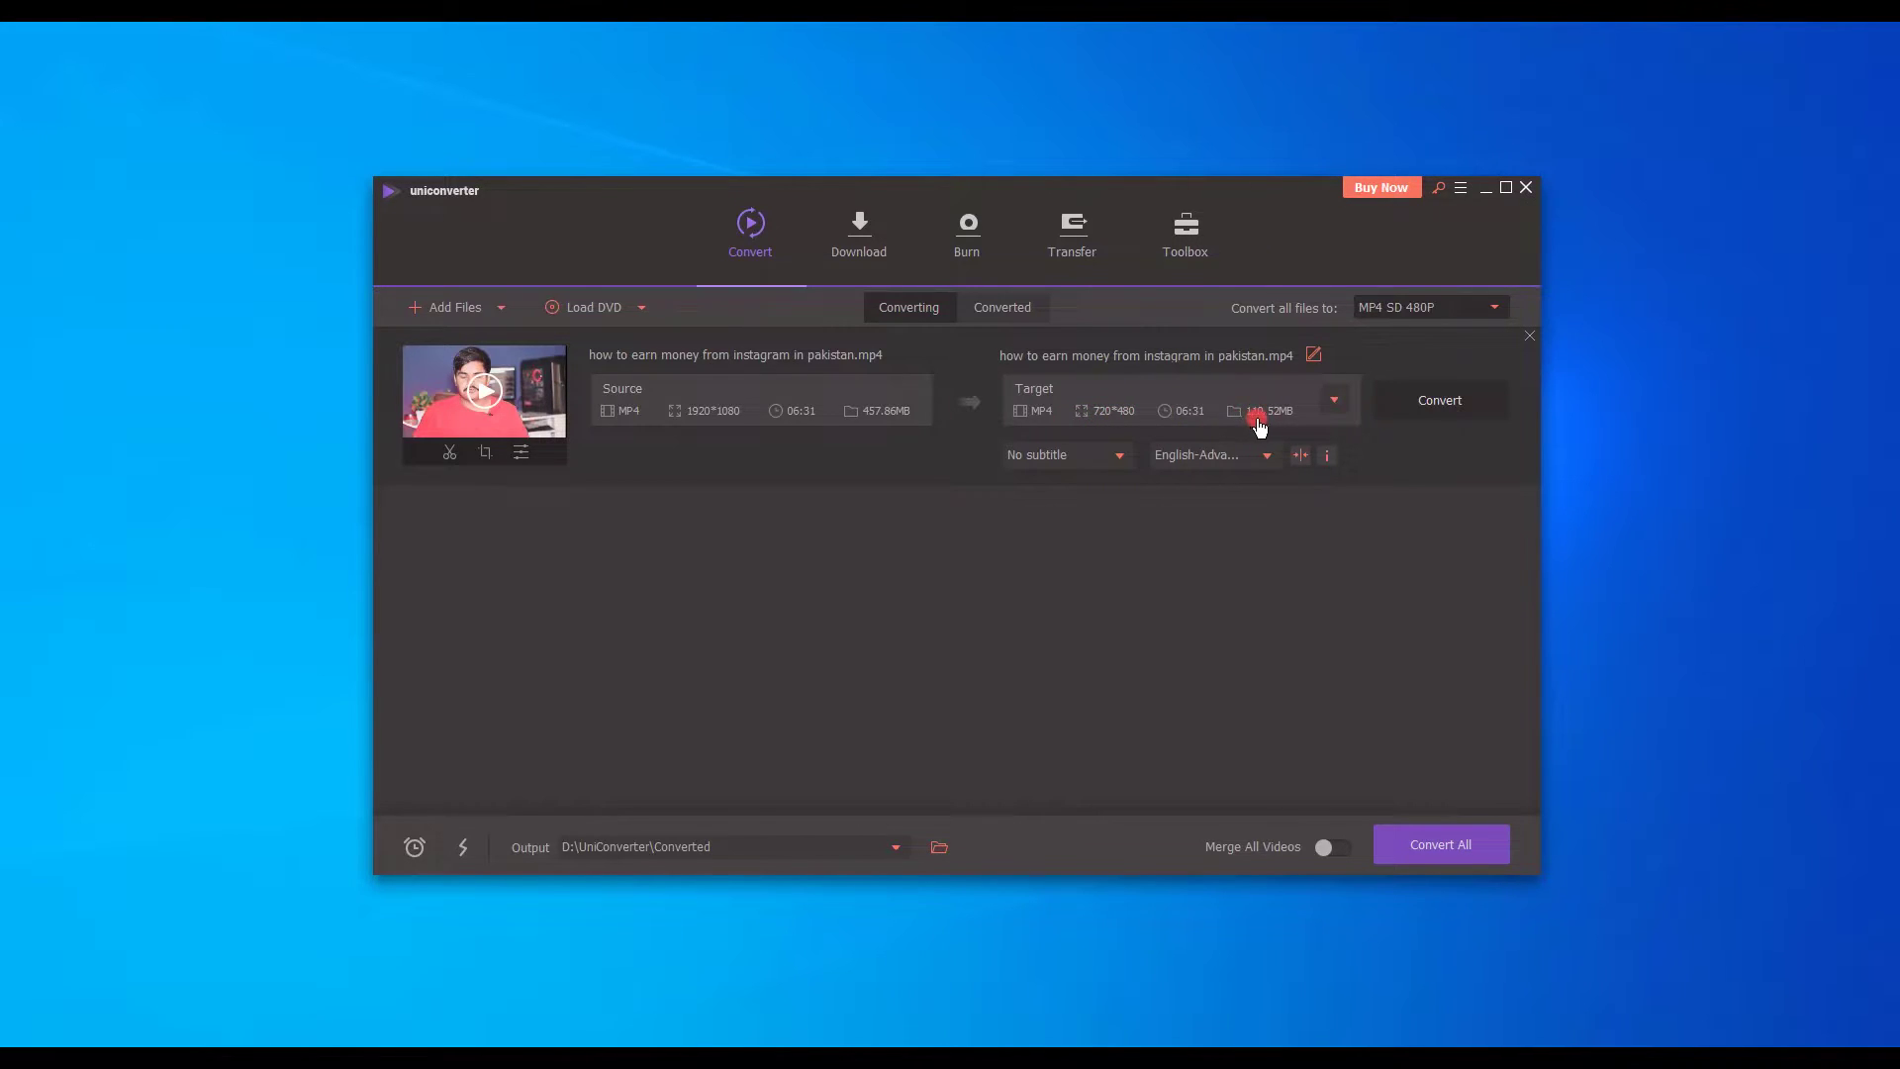
click(1431, 308)
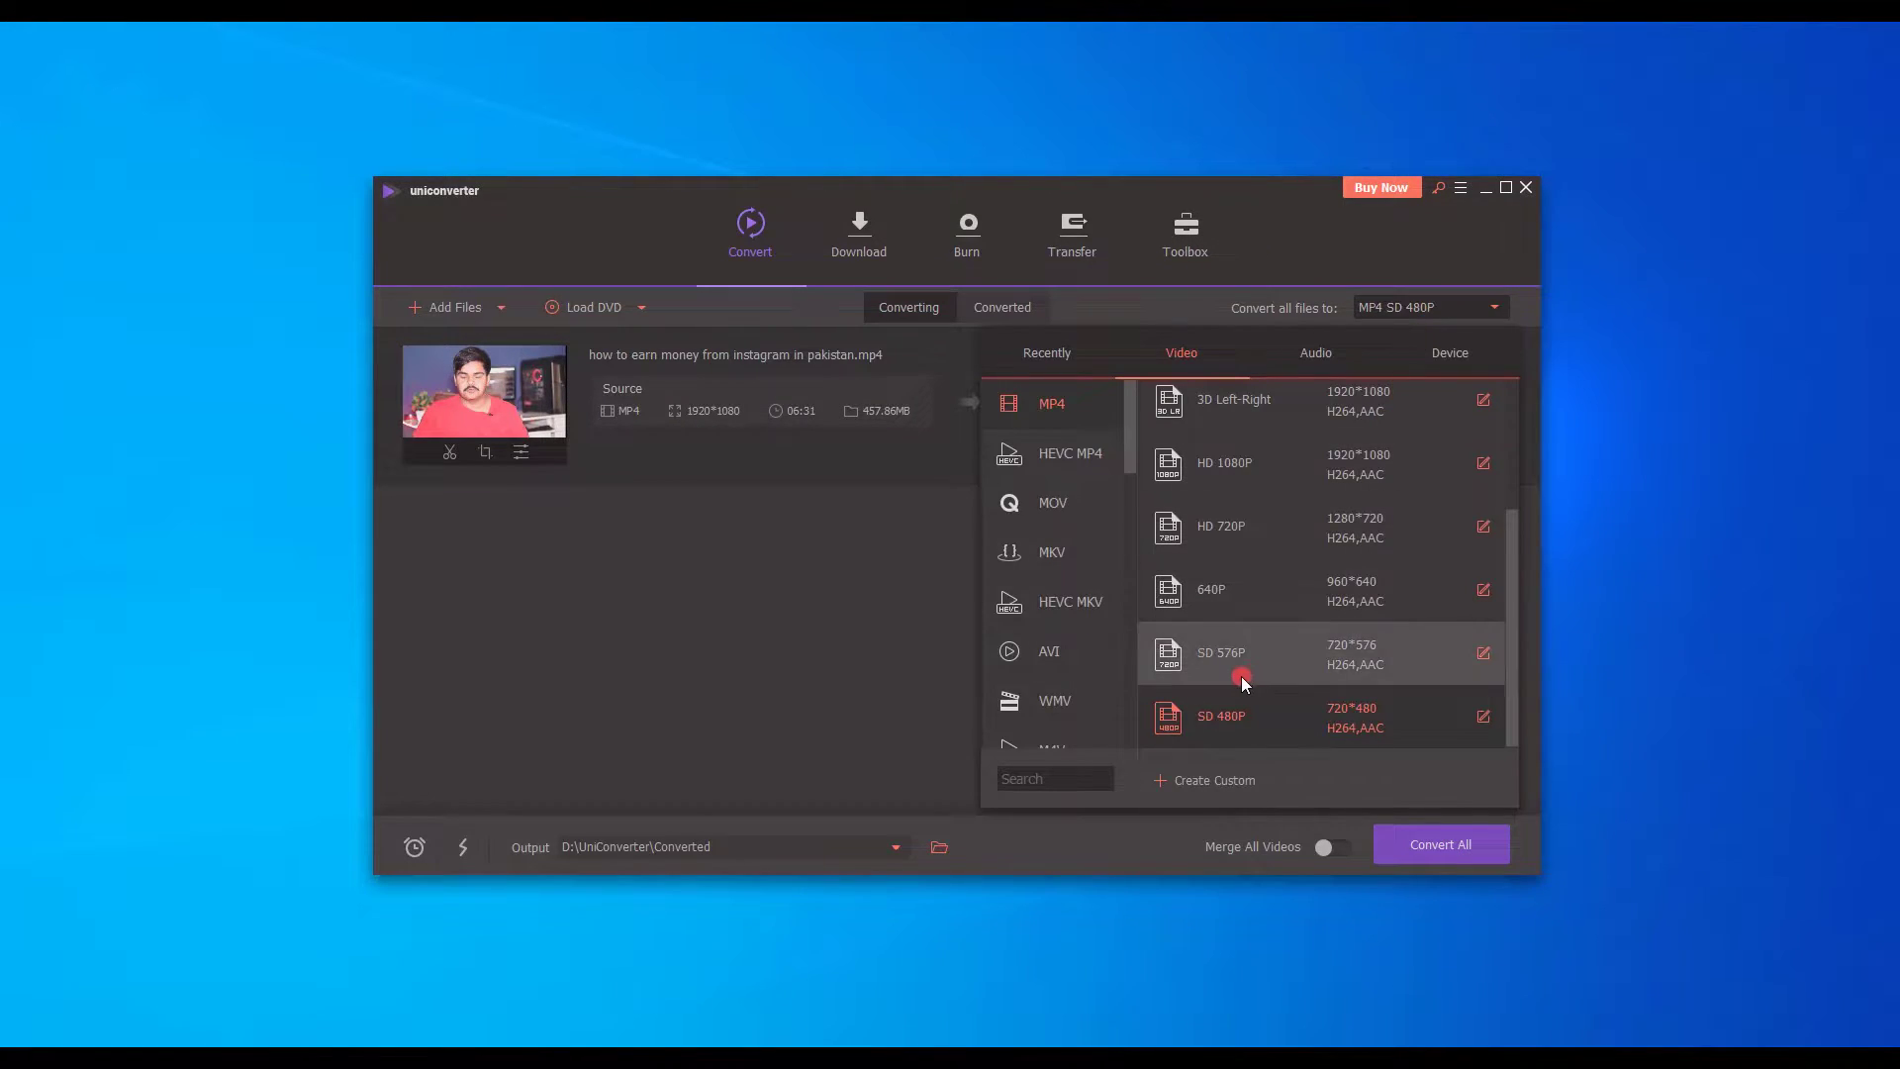
click(1222, 457)
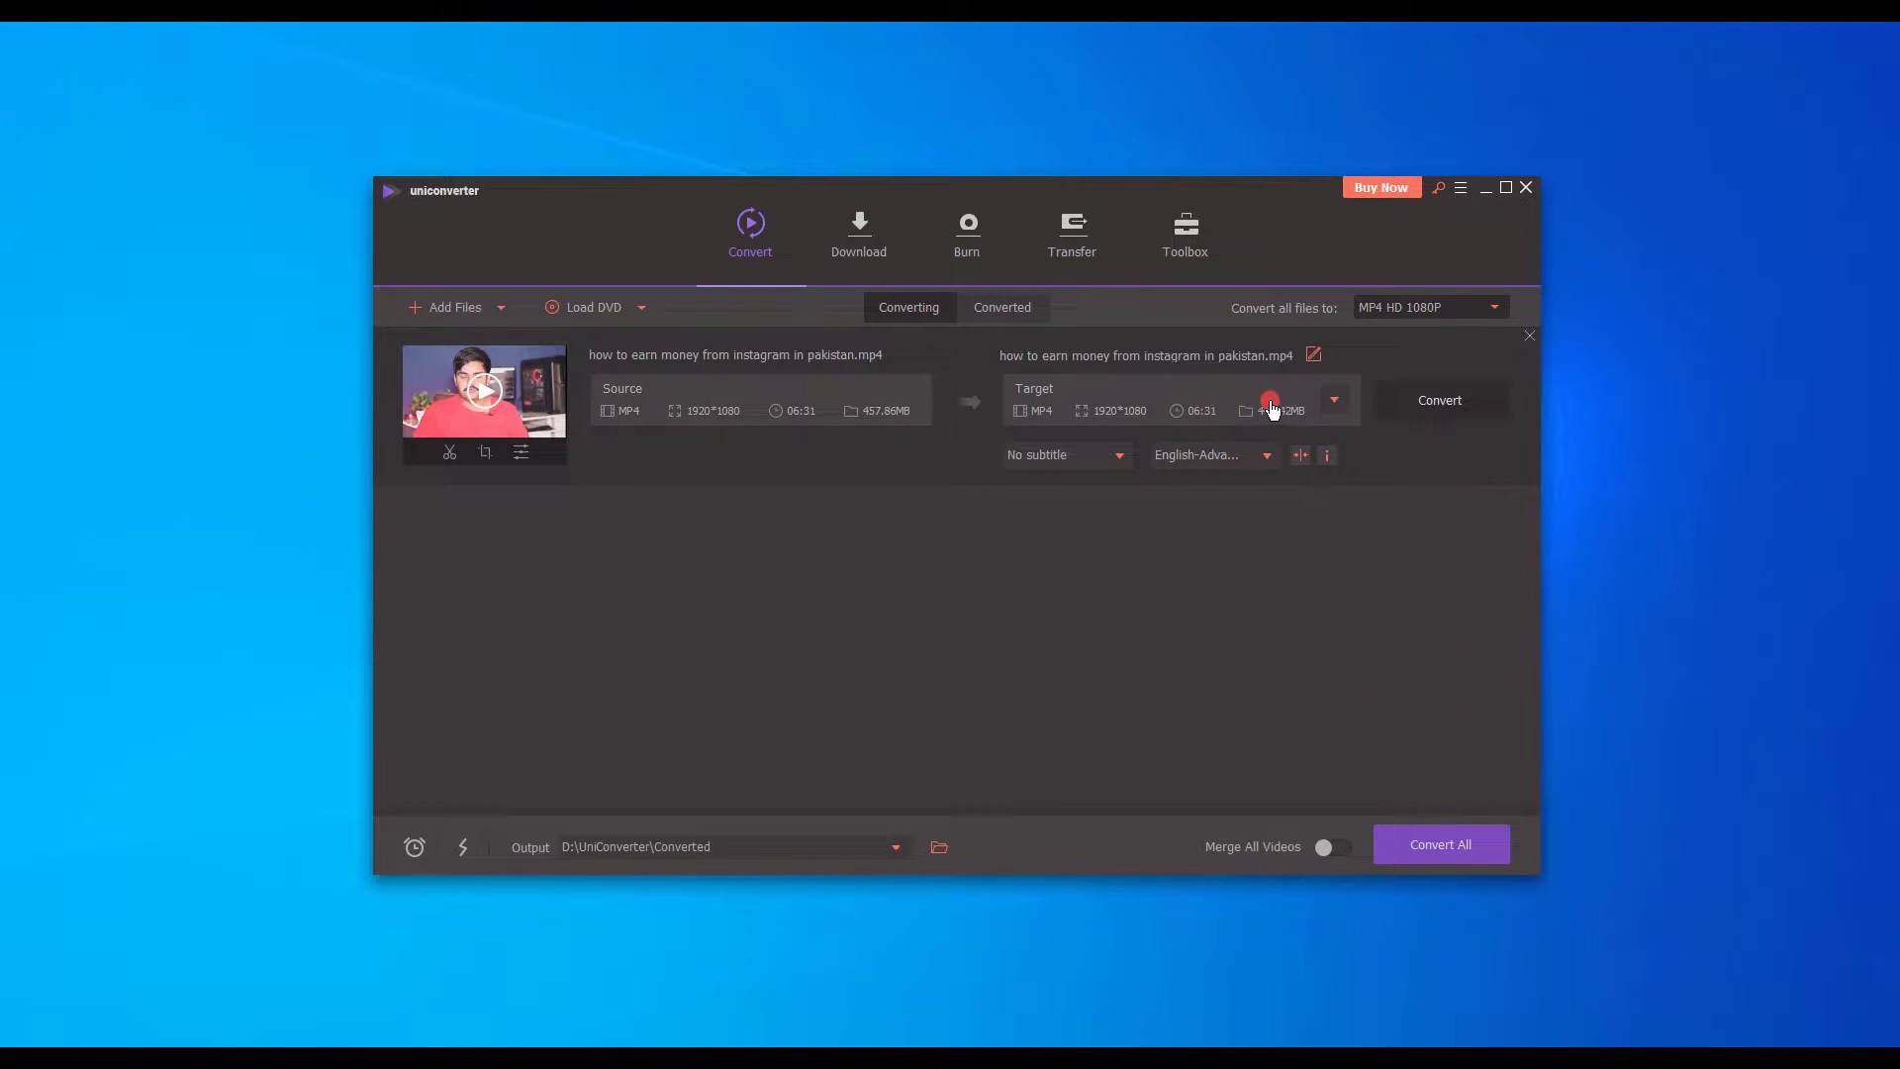
Step: Examine the presets offered for other video formats, including HEVC MP4, MOV, AVI, XVID, Instagram and Facebook
click(1386, 307)
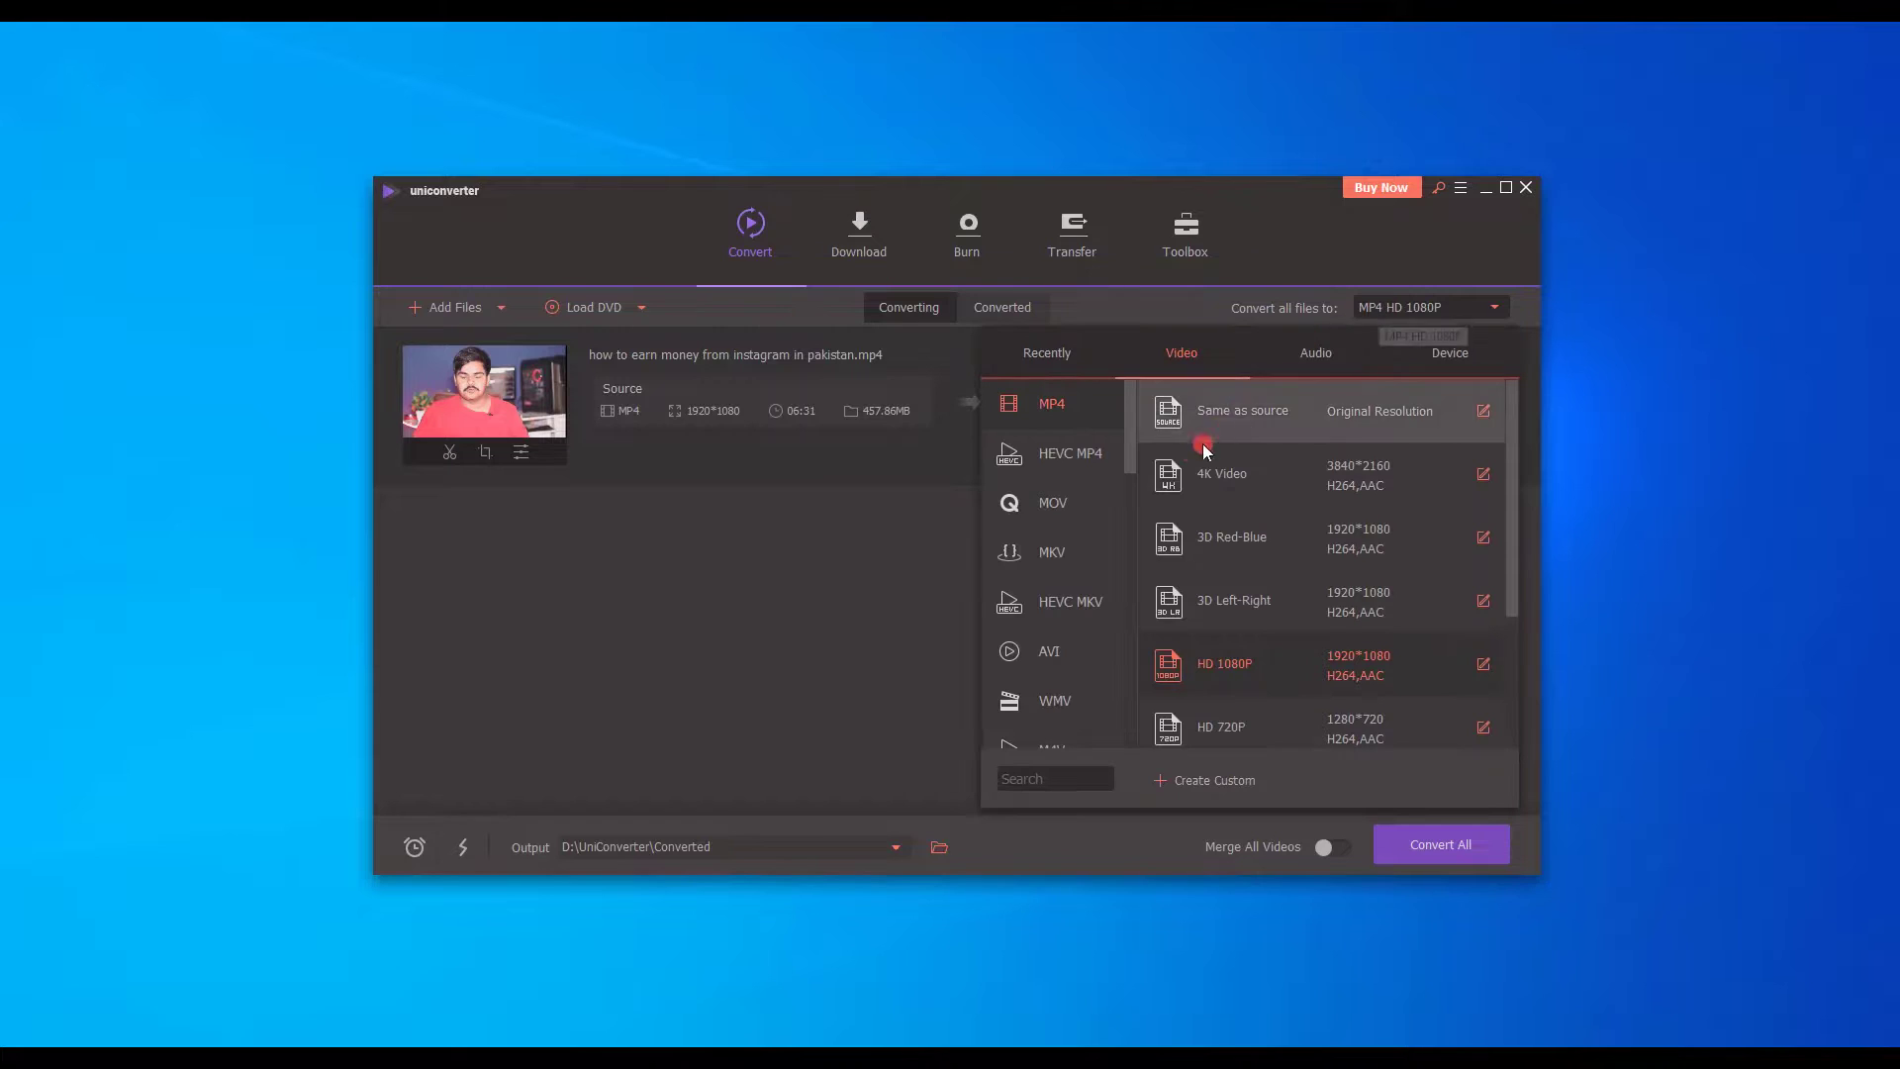
click(1115, 453)
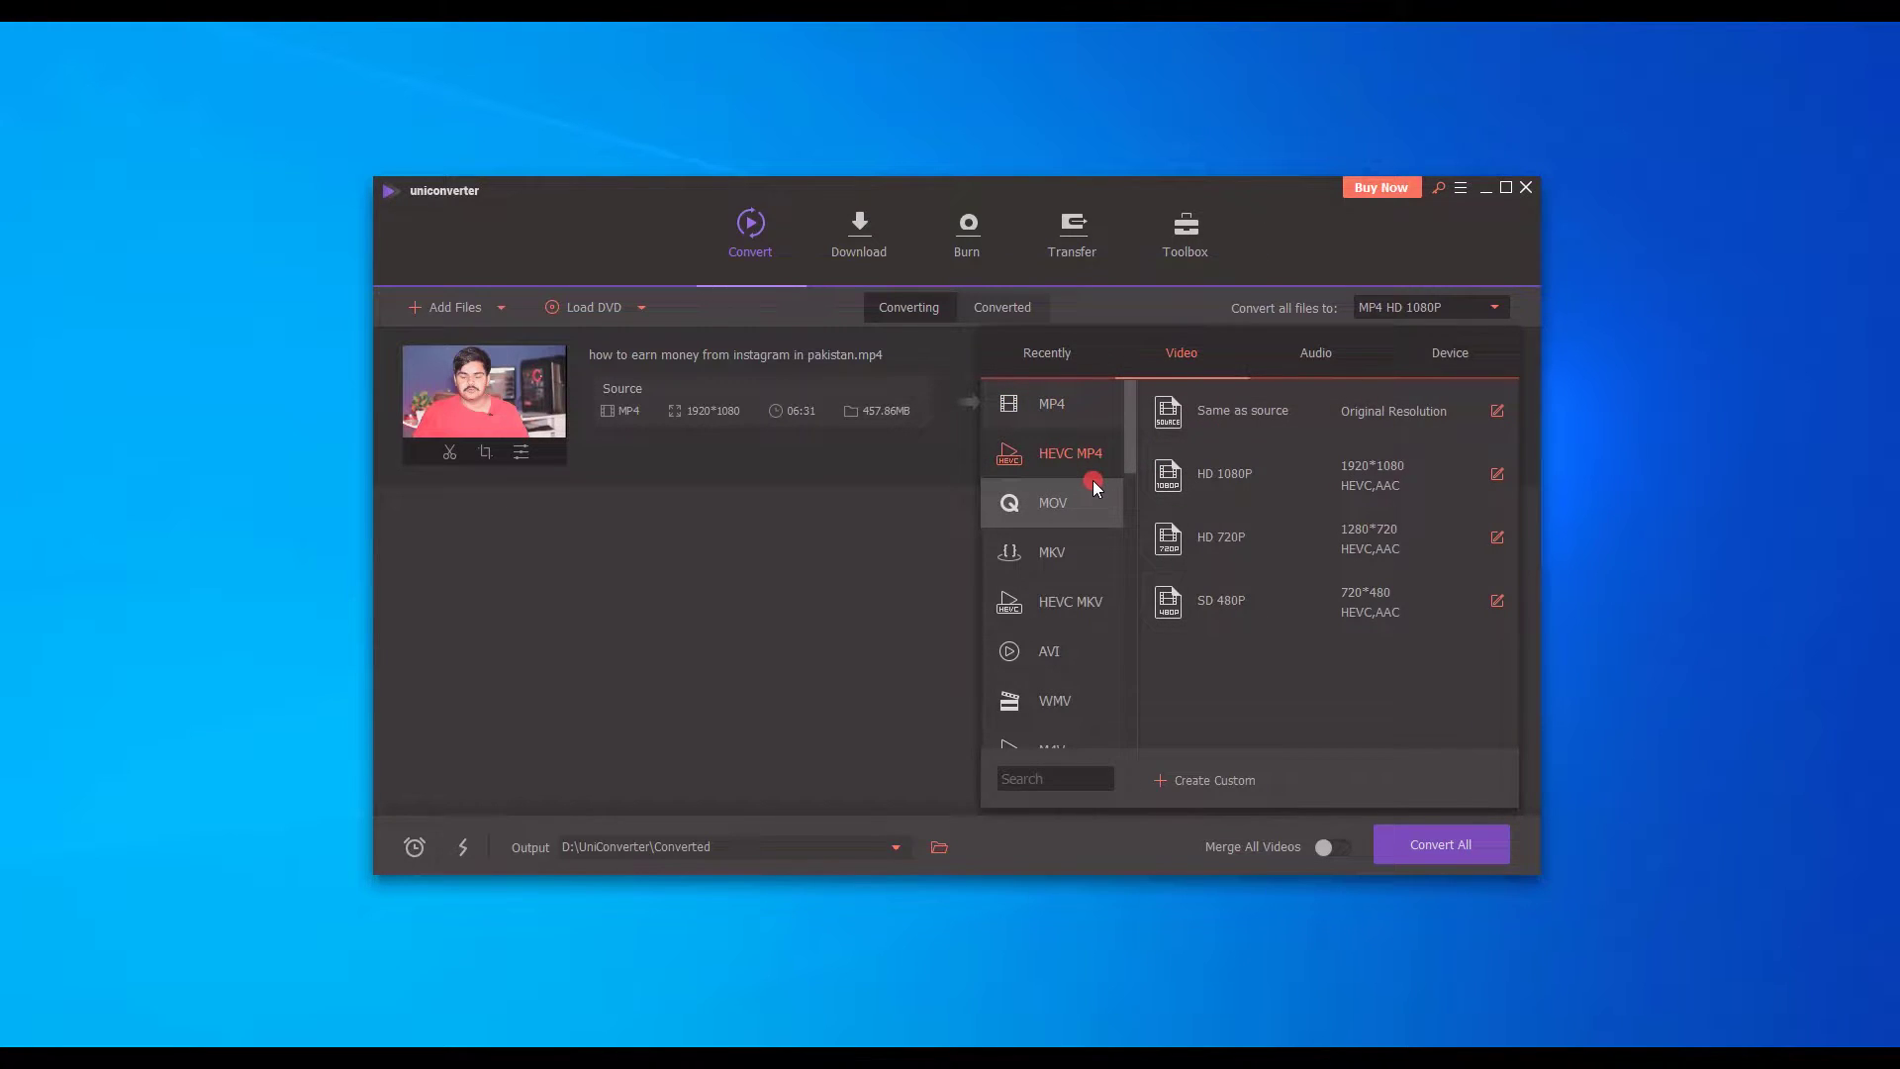
click(1092, 485)
click(1071, 408)
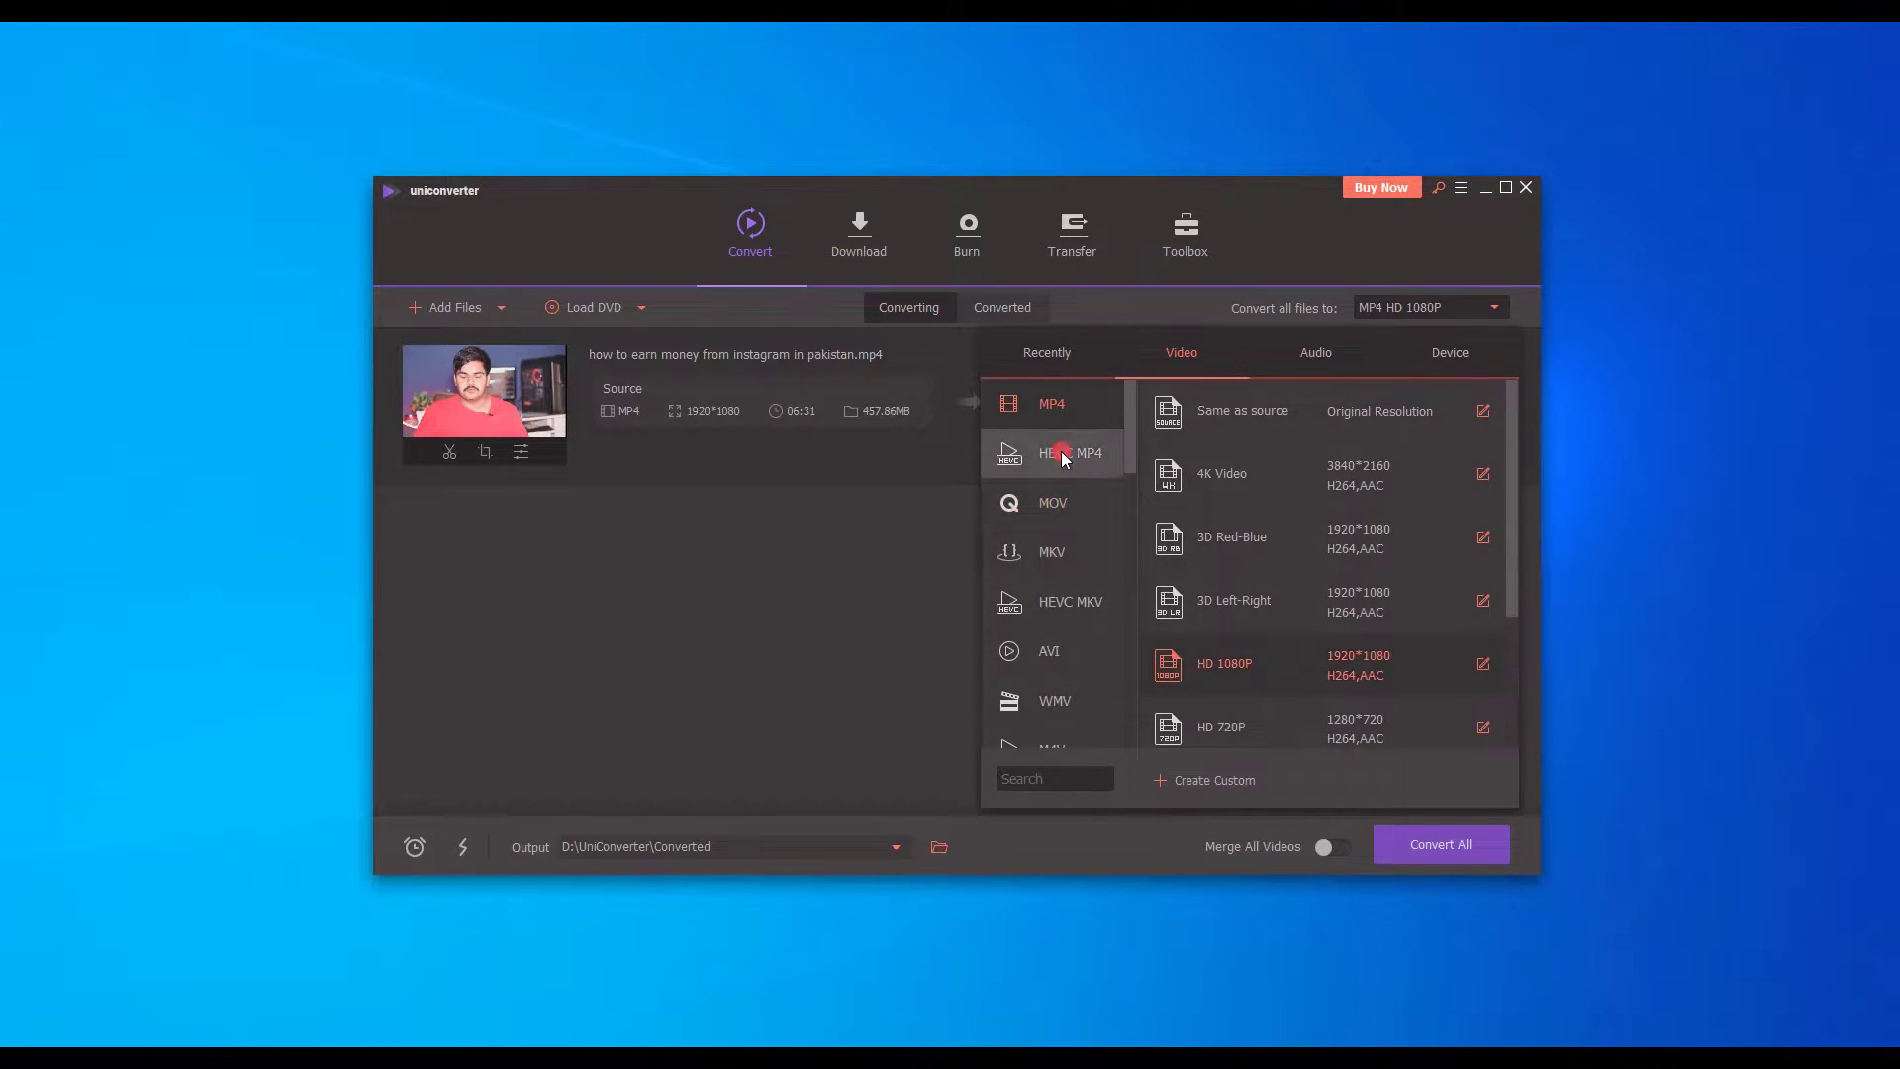
click(1062, 456)
click(1054, 500)
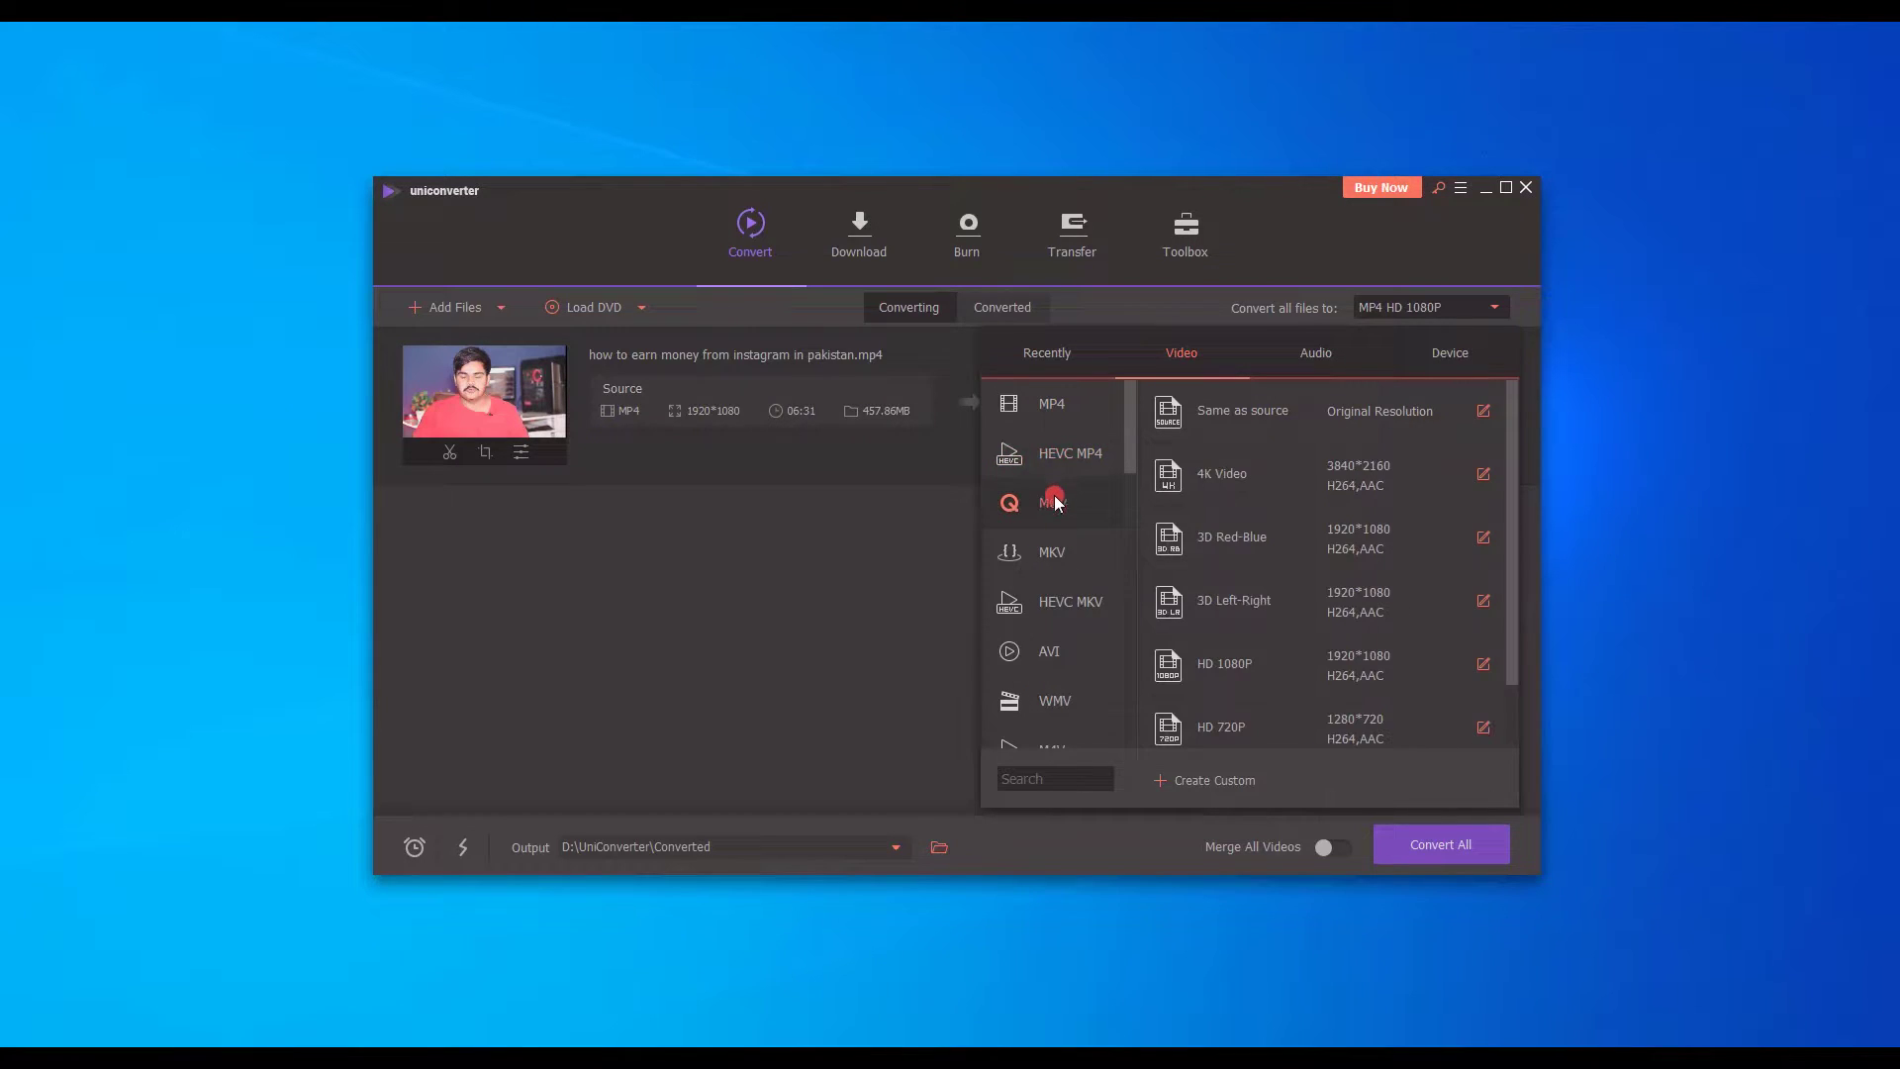
click(1060, 637)
click(1052, 698)
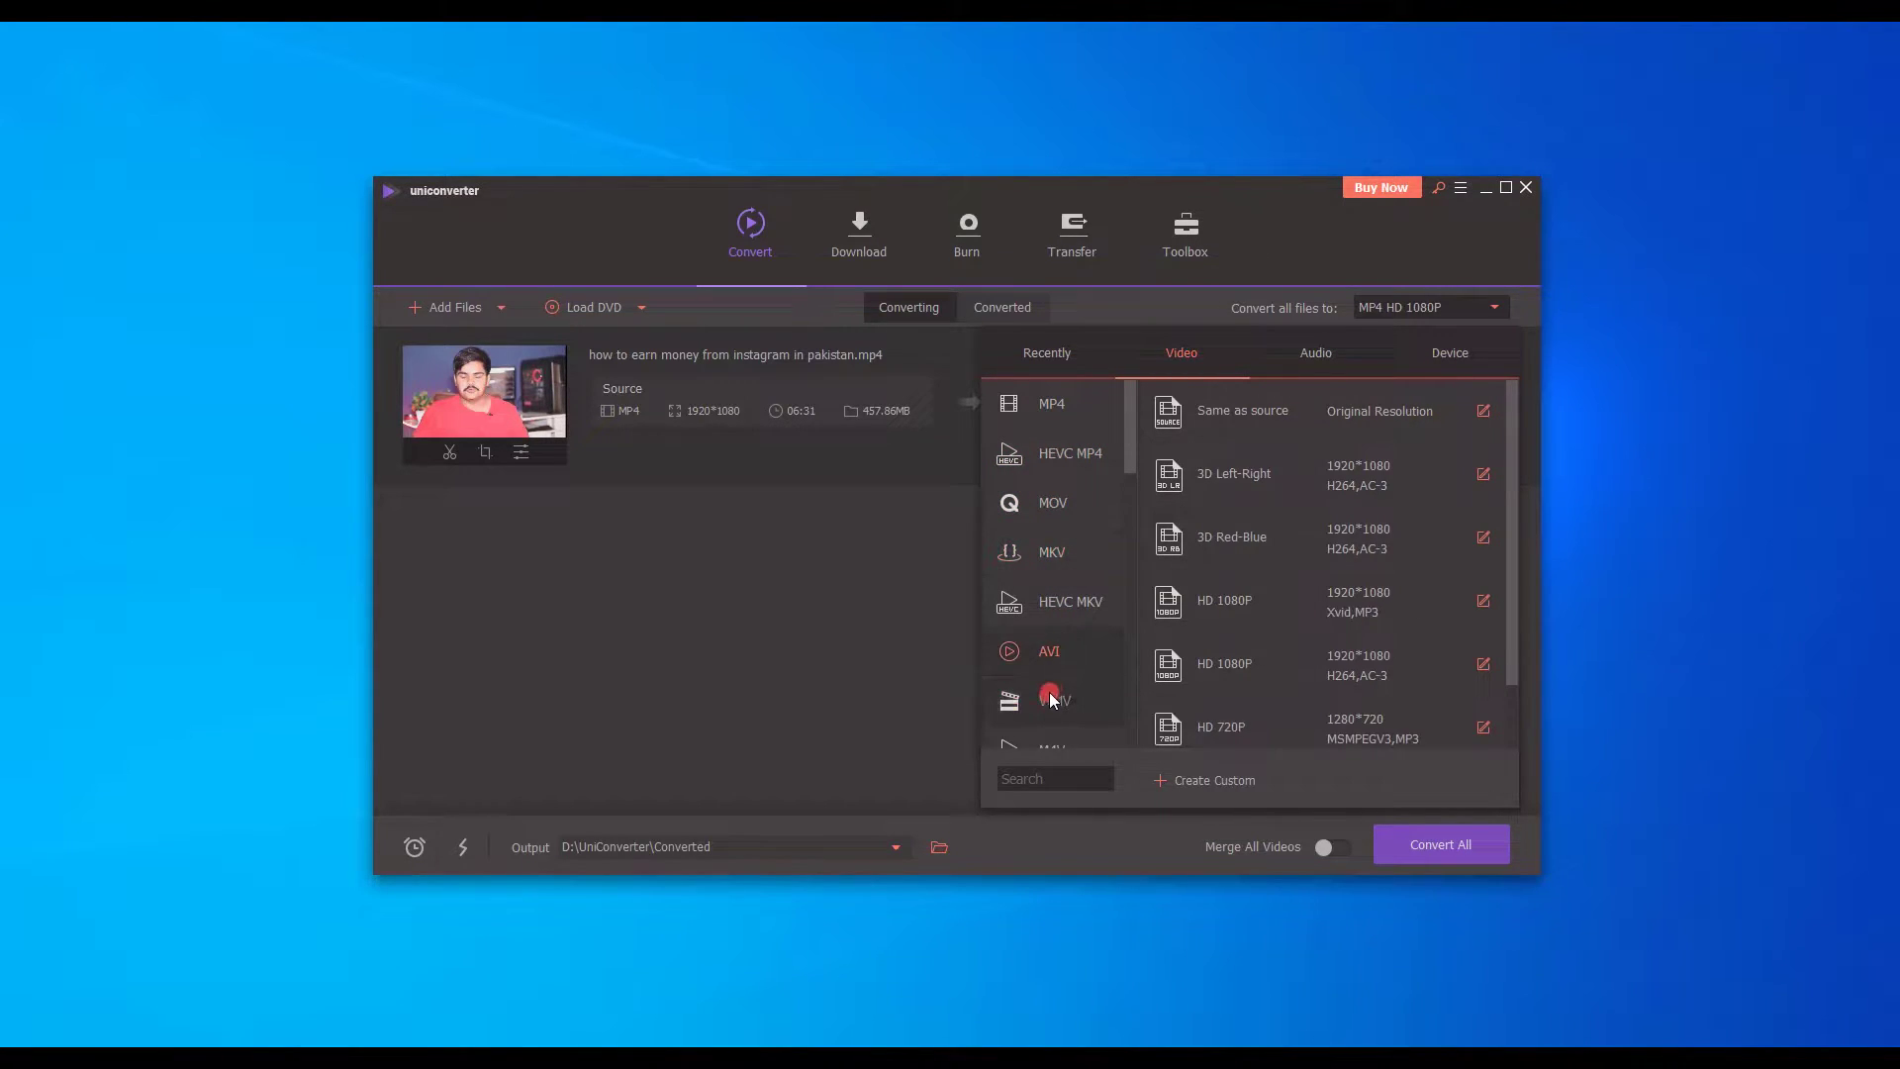
scroll(1089, 653, down, 3)
click(1063, 501)
click(1055, 449)
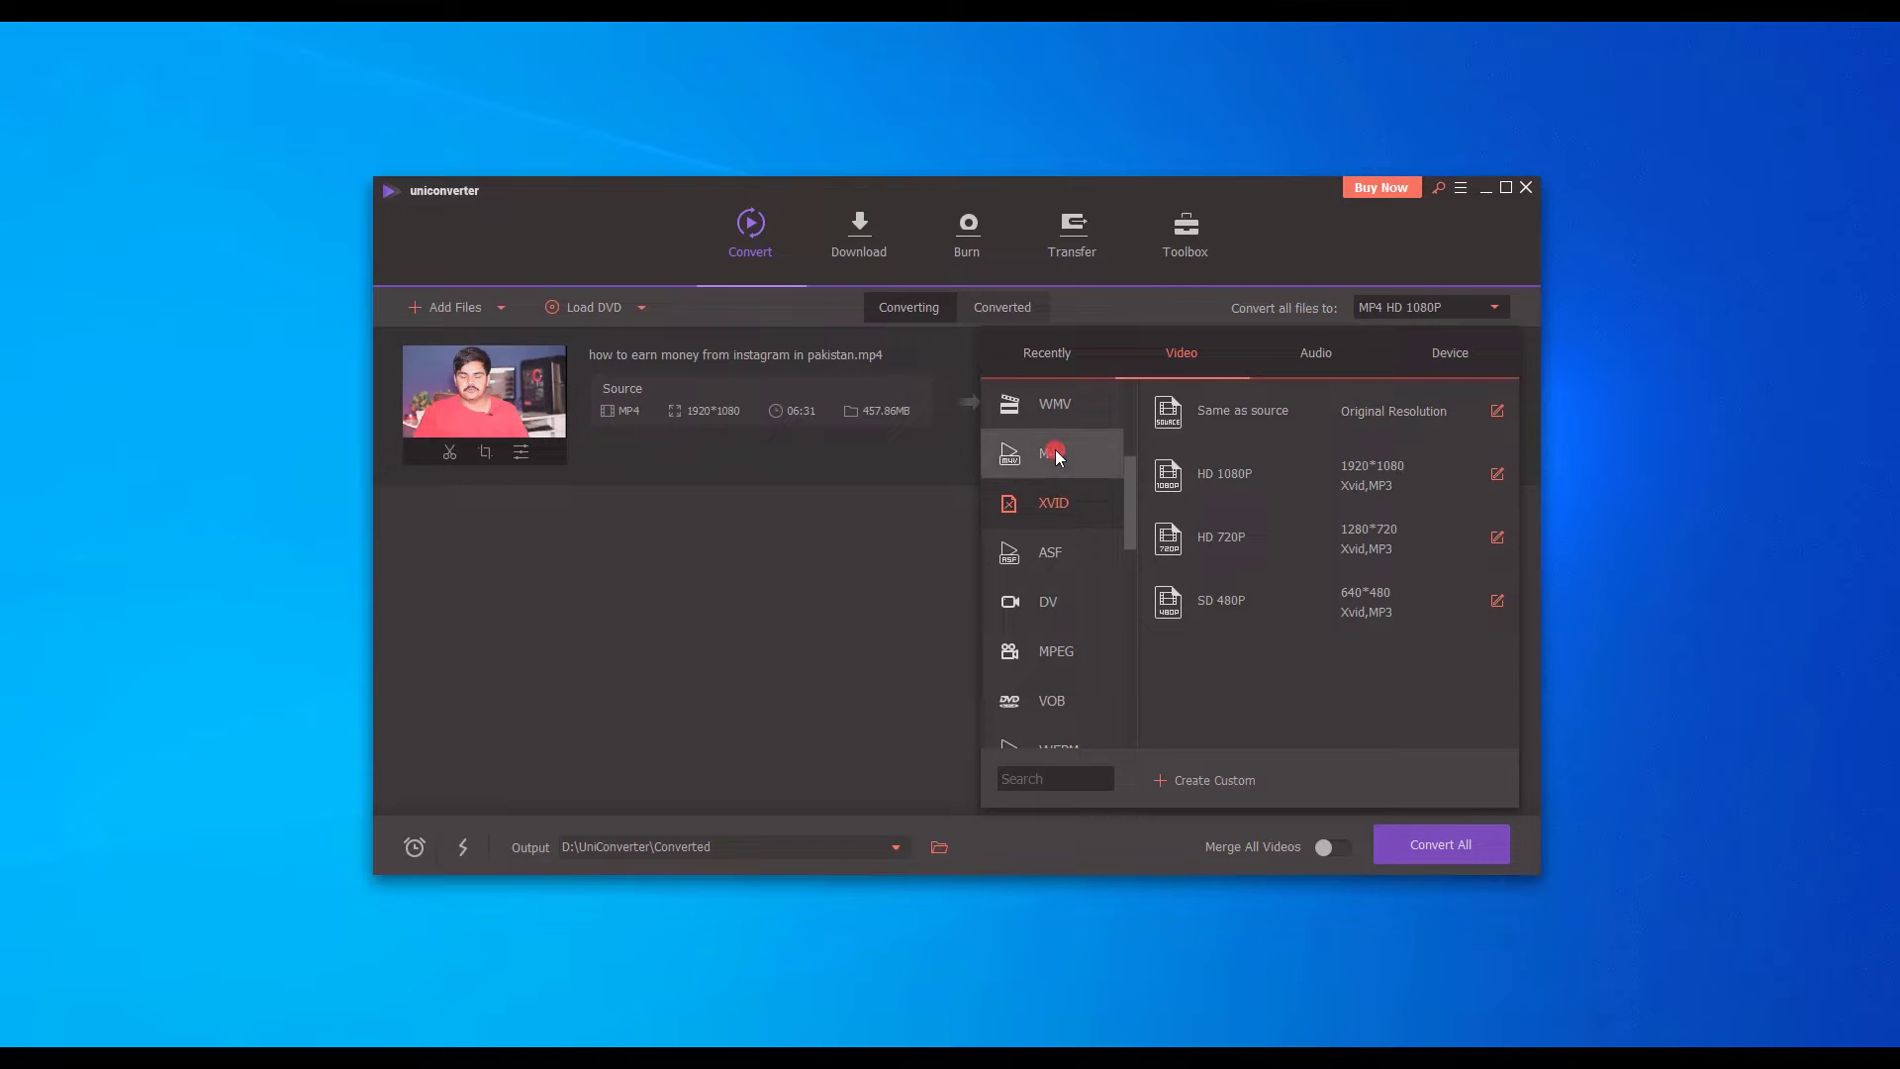
scroll(1026, 645, down, 4)
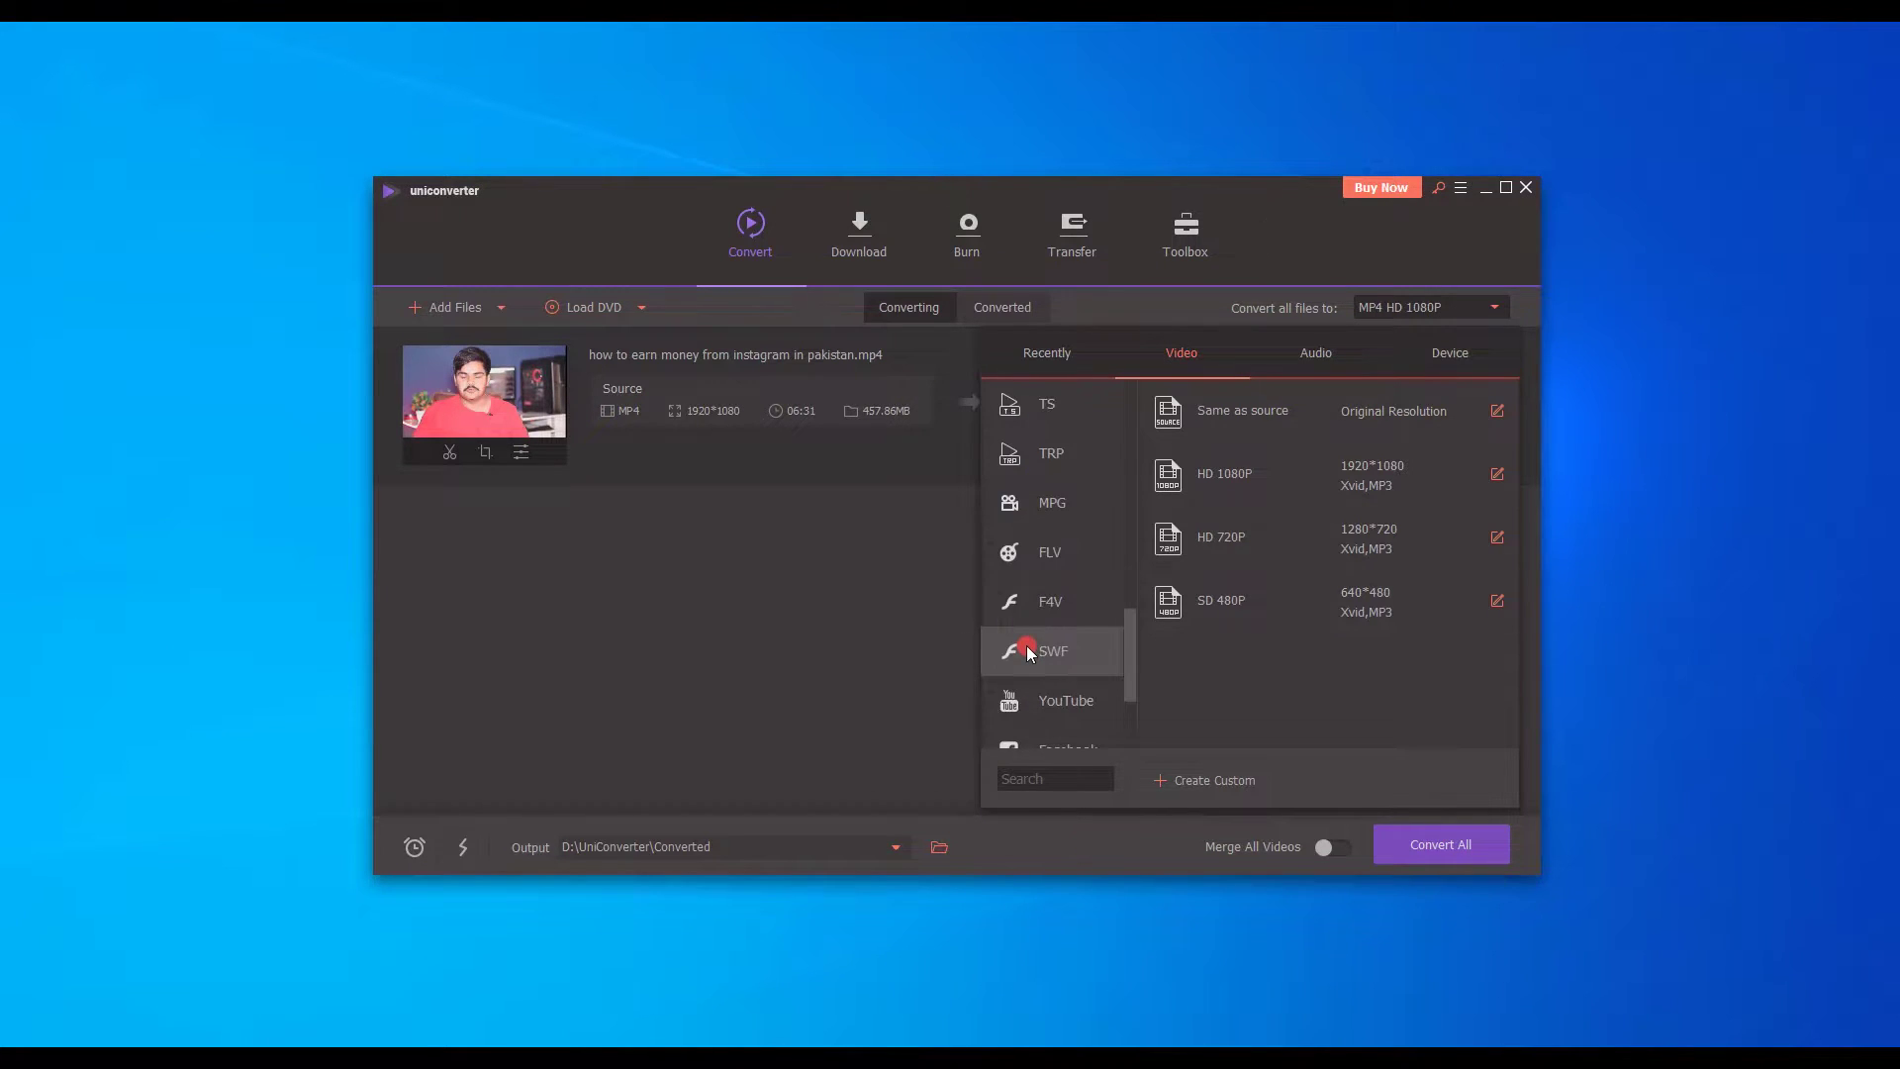
scroll(1039, 594, down, 2)
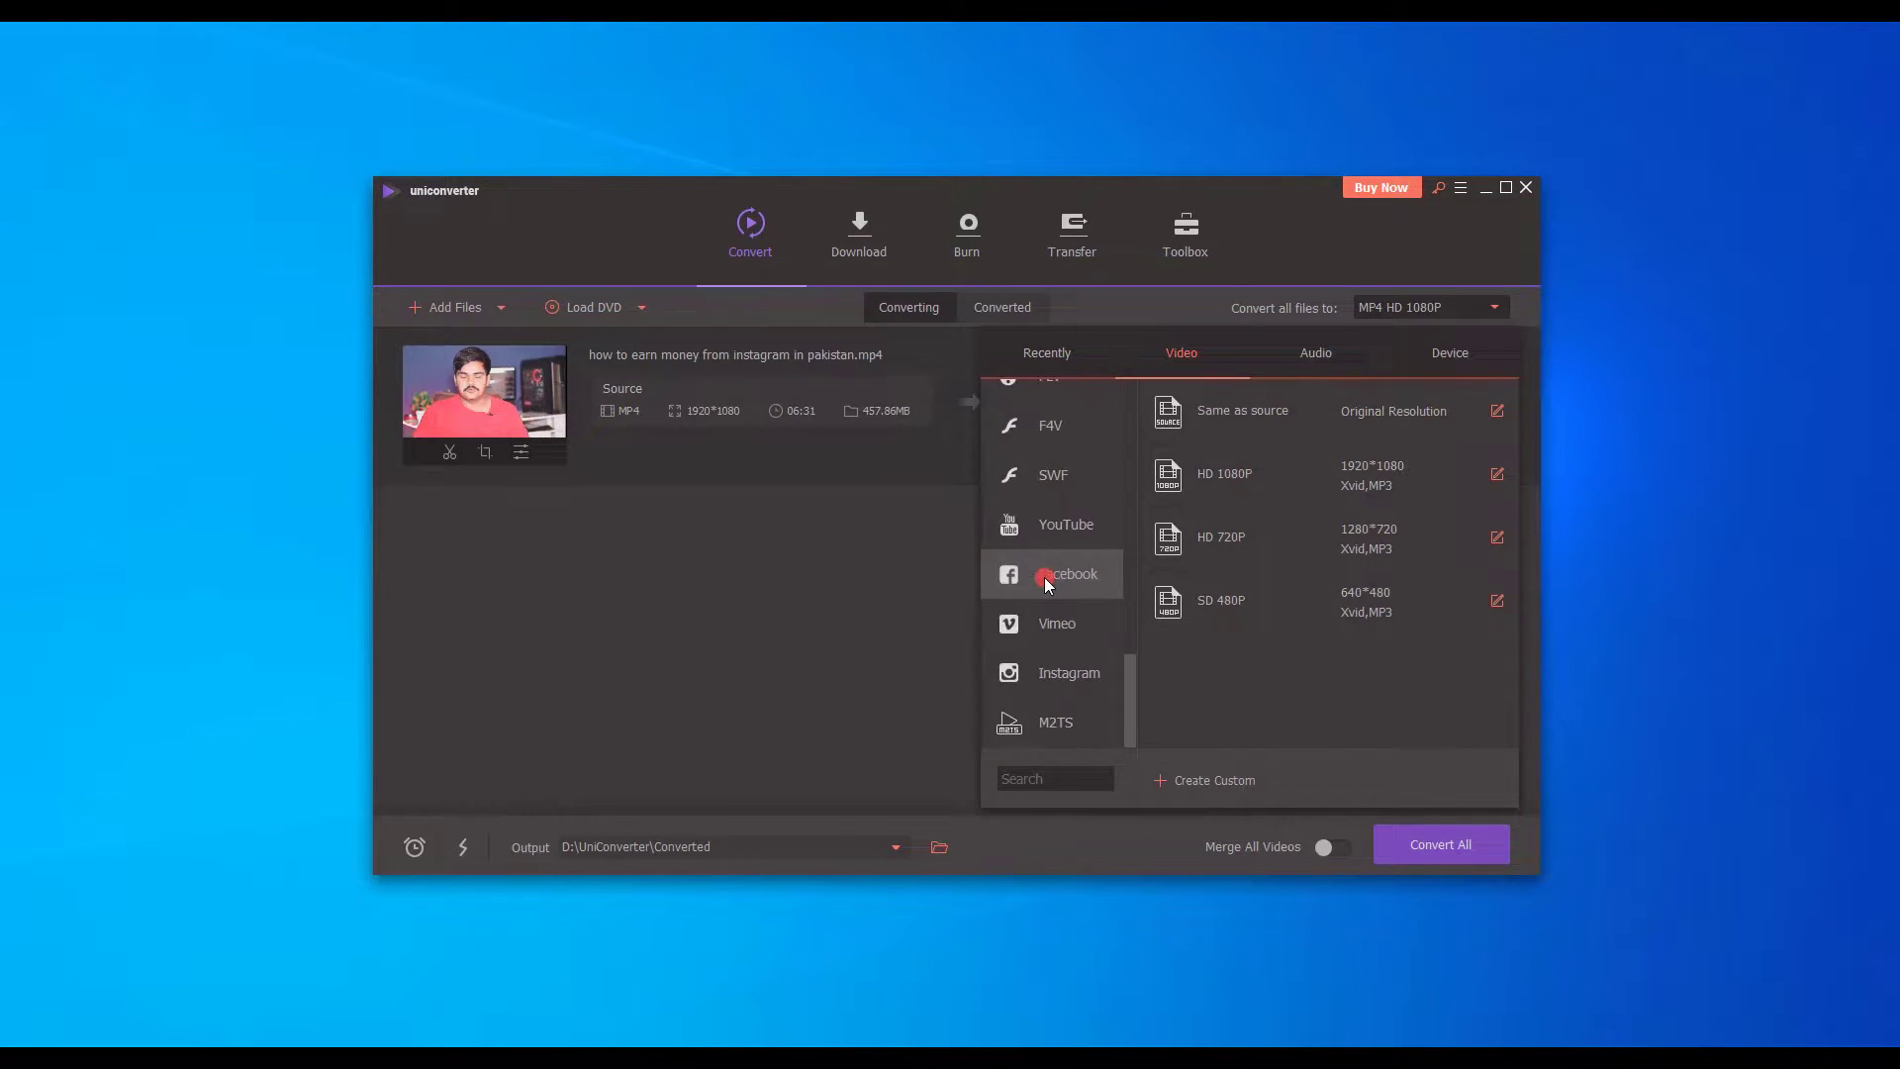
click(1041, 675)
click(1061, 584)
Step: Set the output format for all files to the YouTube preset HD 1080P (1920*1080)
click(1064, 525)
click(1281, 475)
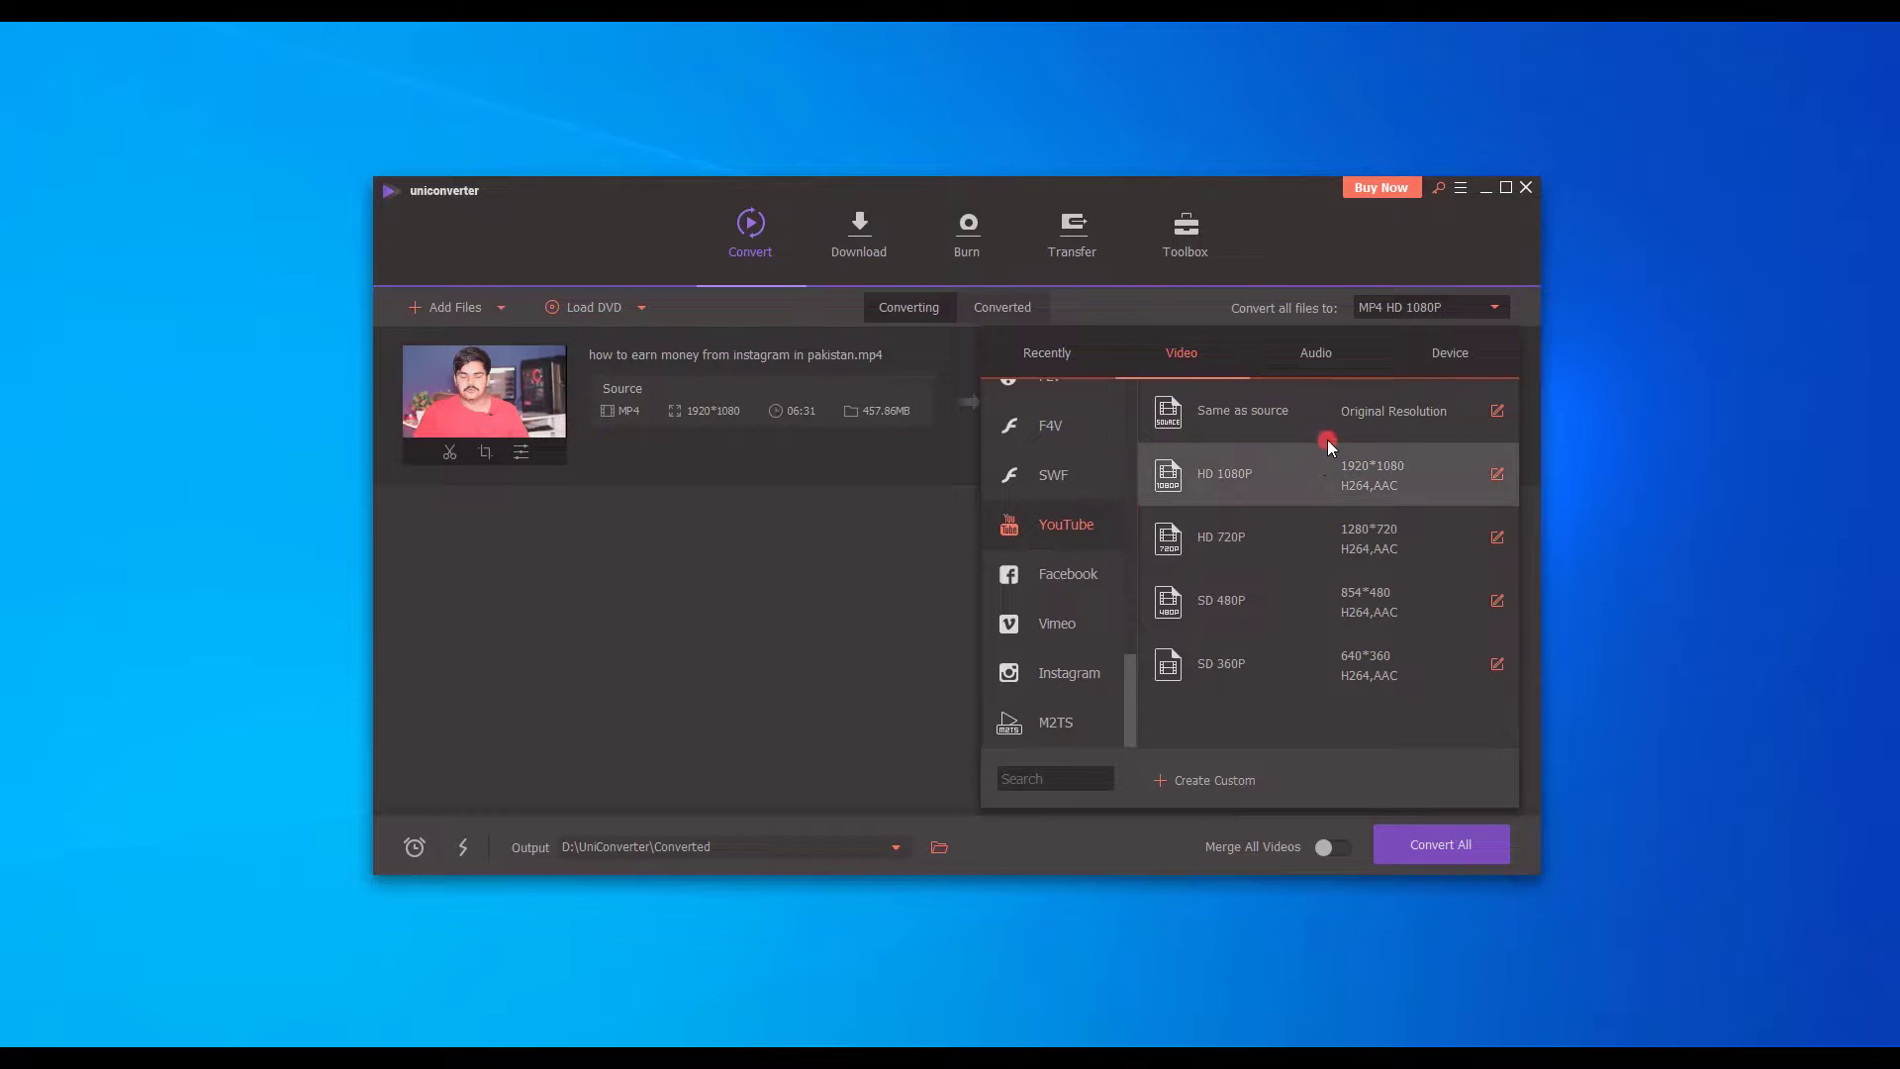
click(1227, 467)
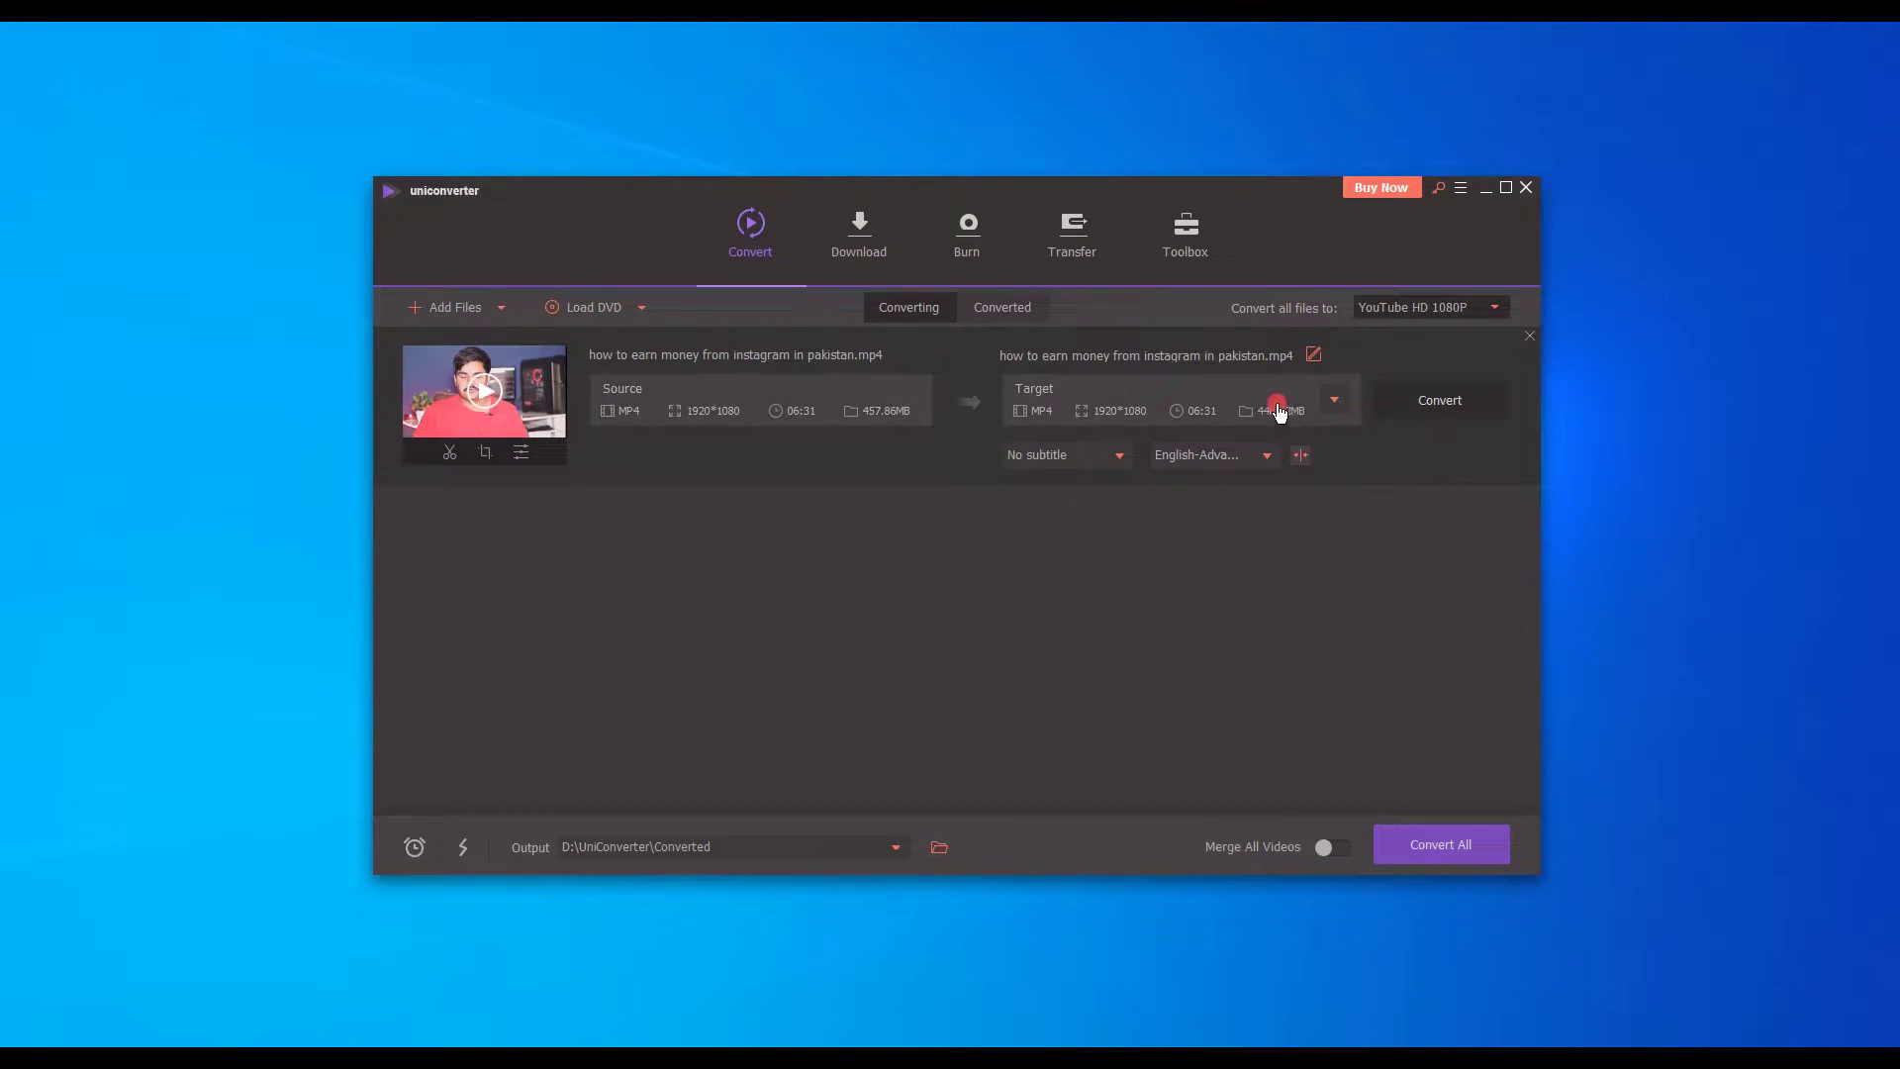
Step: Examine the presets offered for other video formats such as FLV, MPG, TRP and TS, keeping the current output format
click(1423, 307)
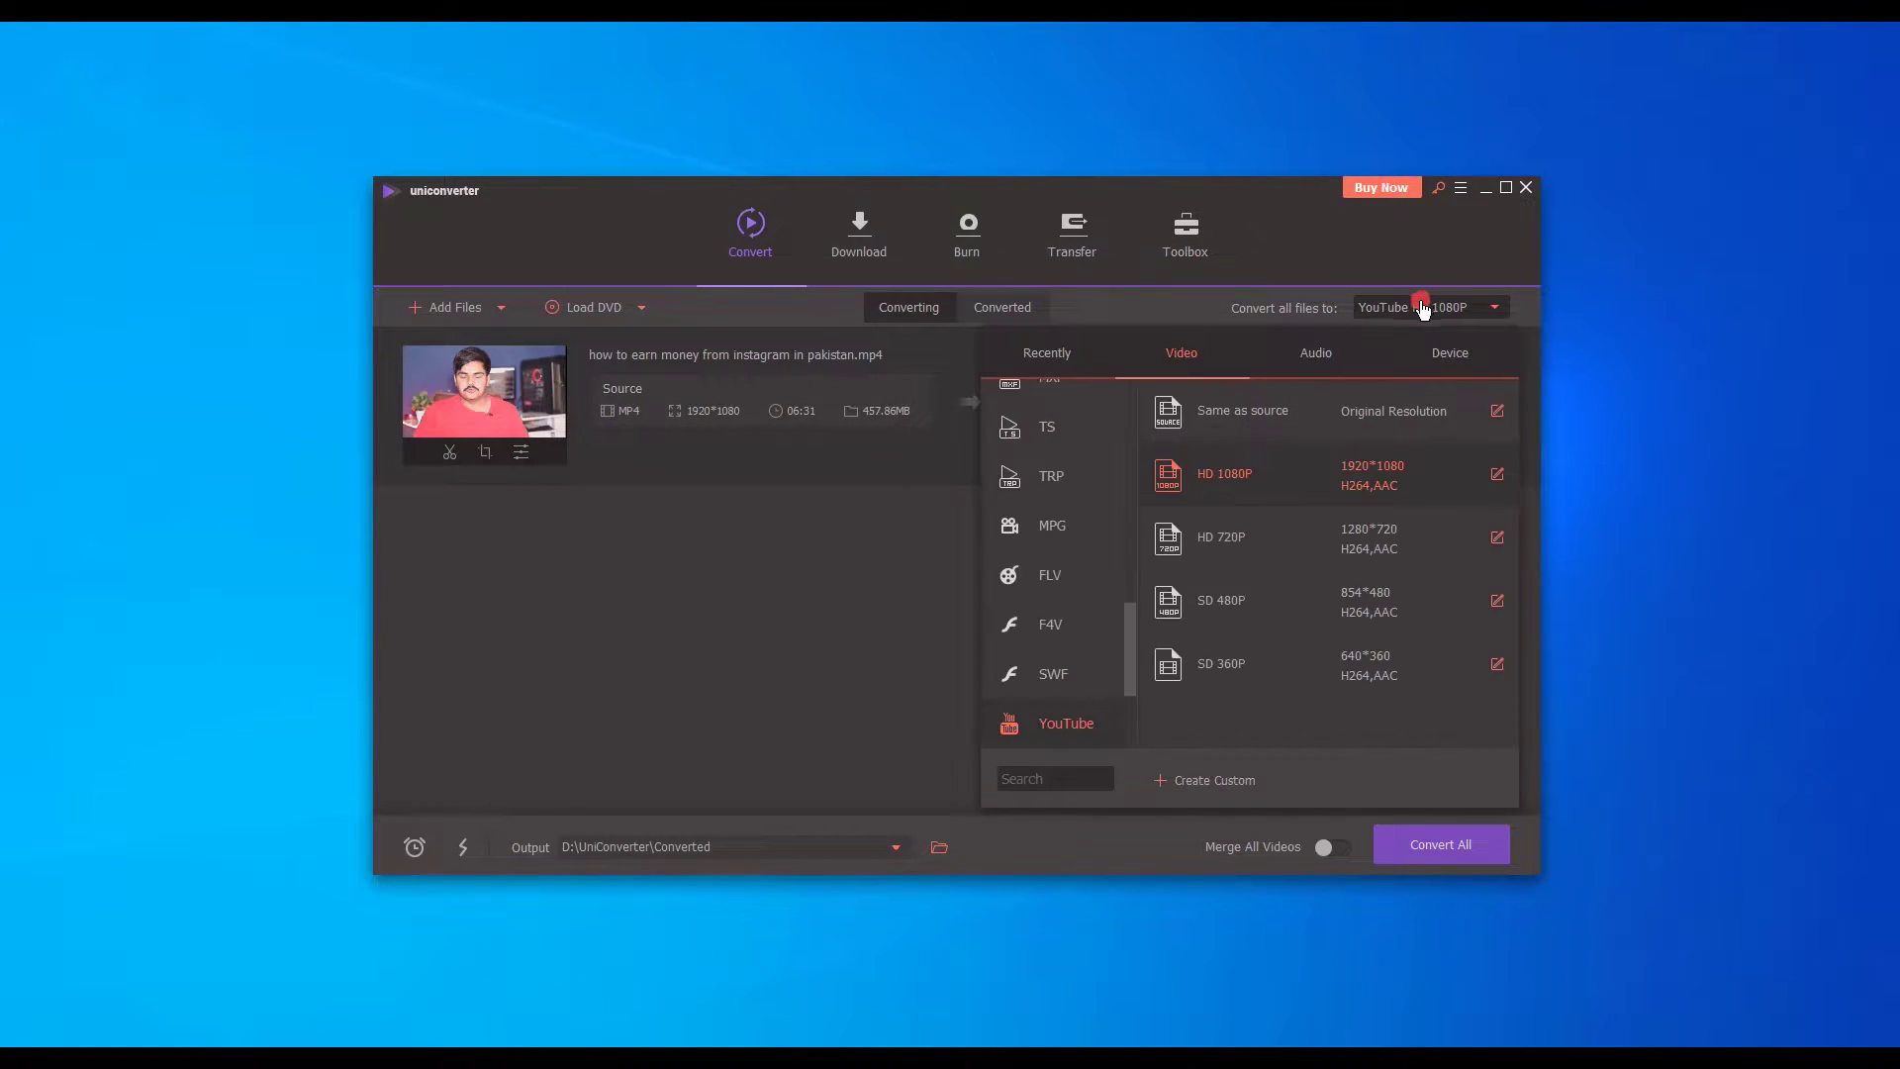
click(1049, 579)
click(1055, 530)
click(1055, 479)
click(1041, 423)
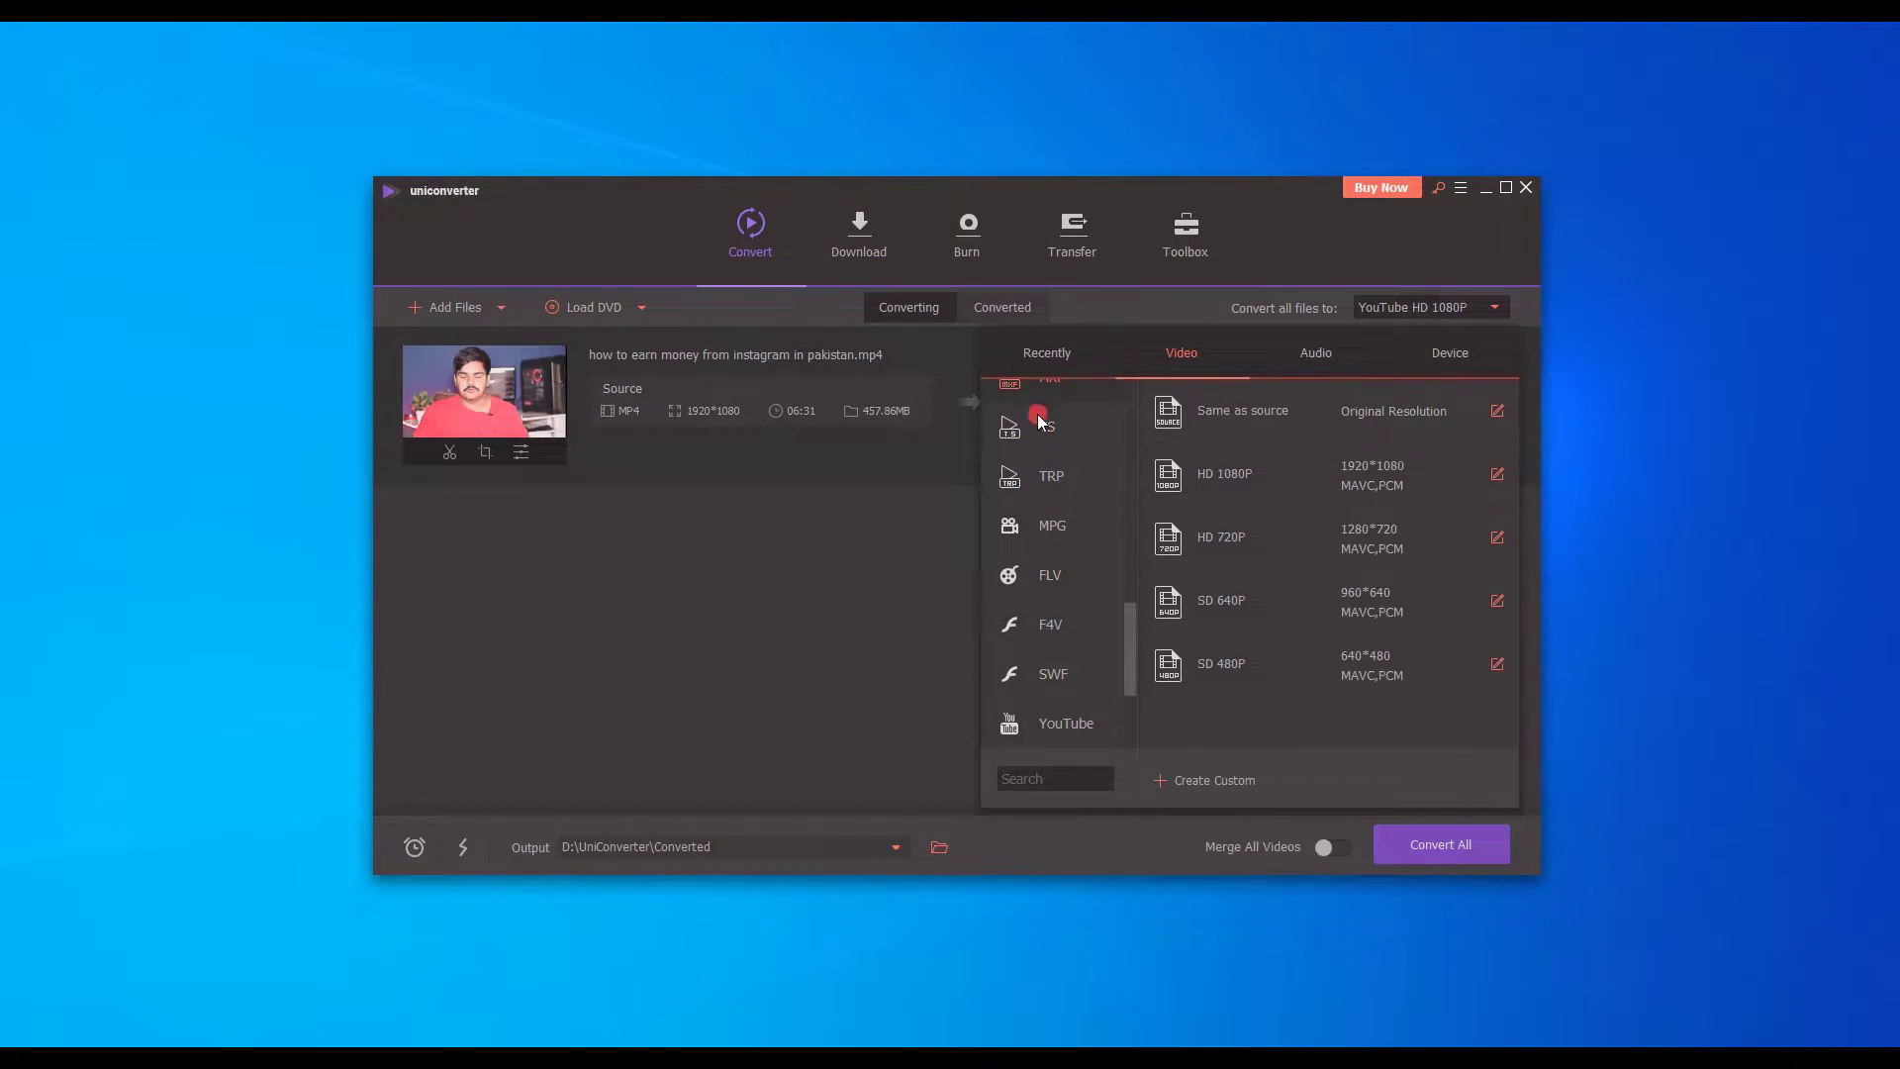
click(861, 537)
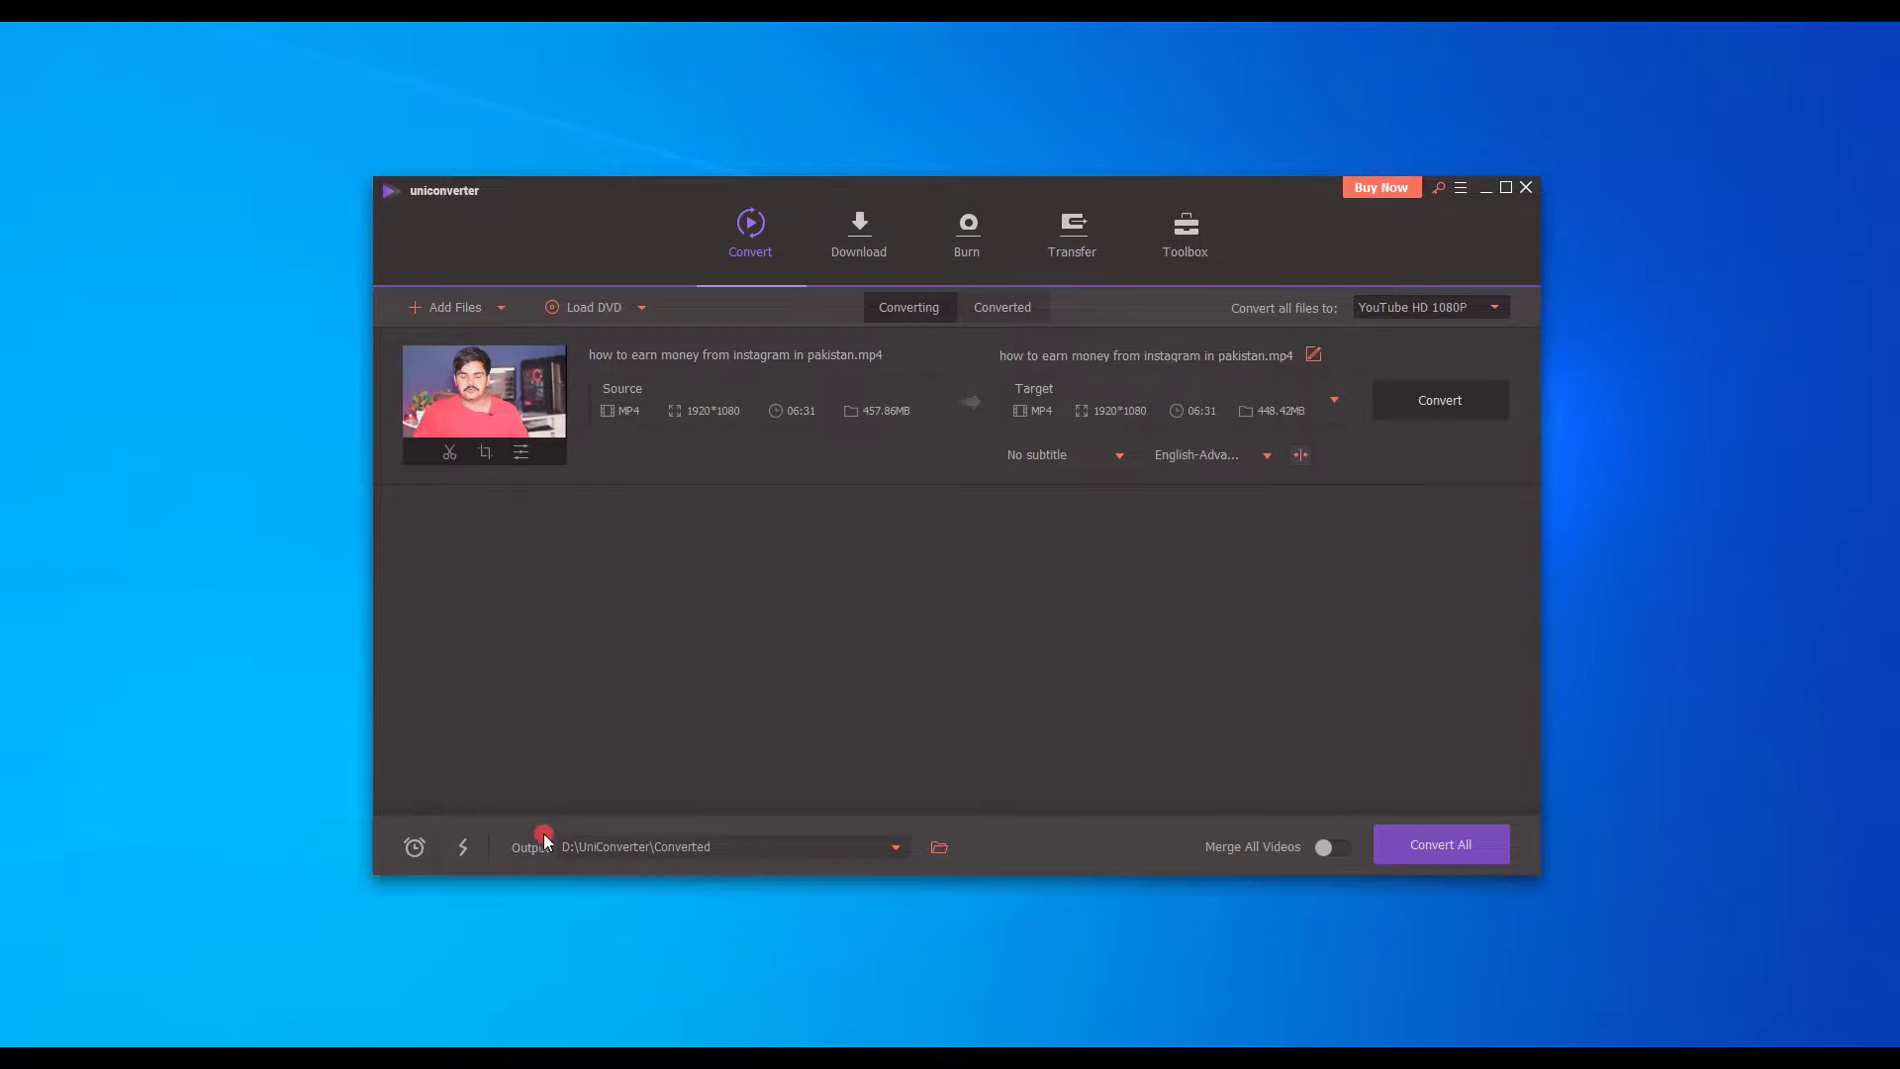
Step: Inspect the output folder D:\UniConverter\Converted and the alternative output locations offered for converted files
click(944, 849)
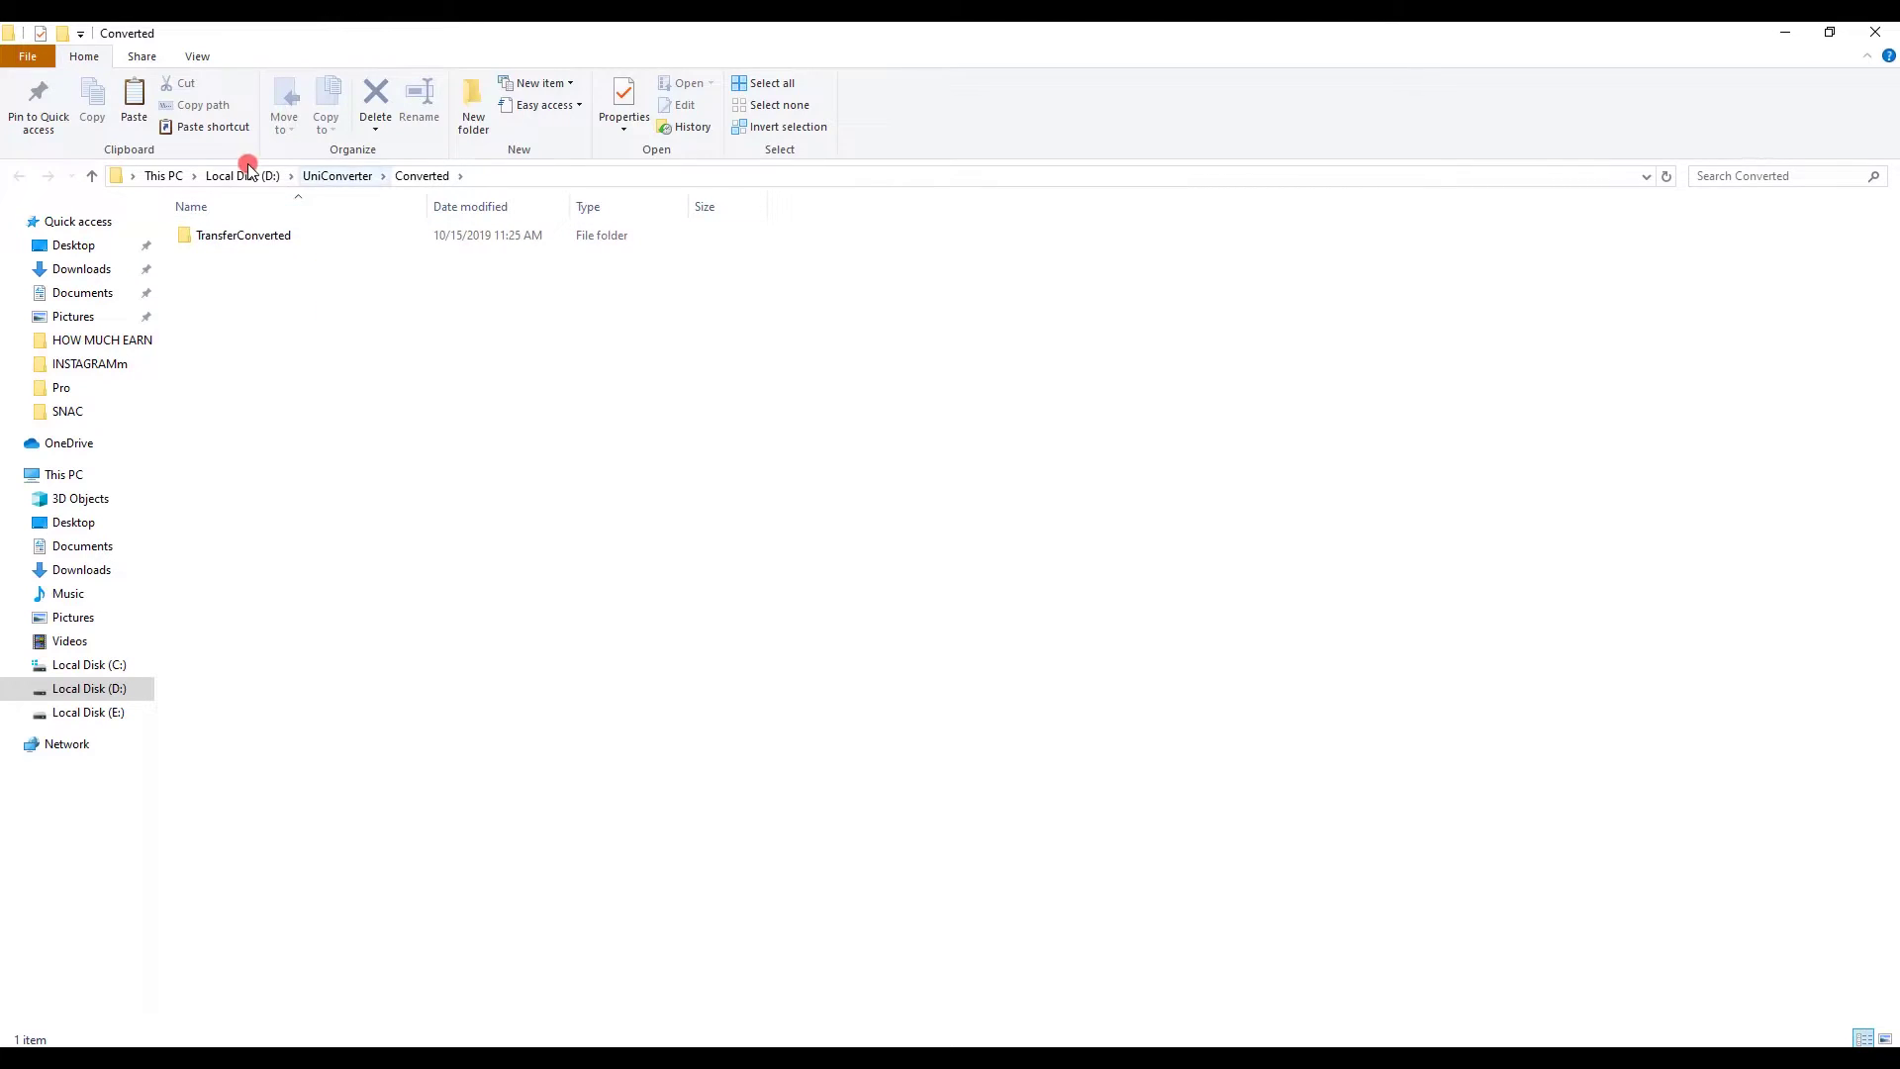
click(1885, 31)
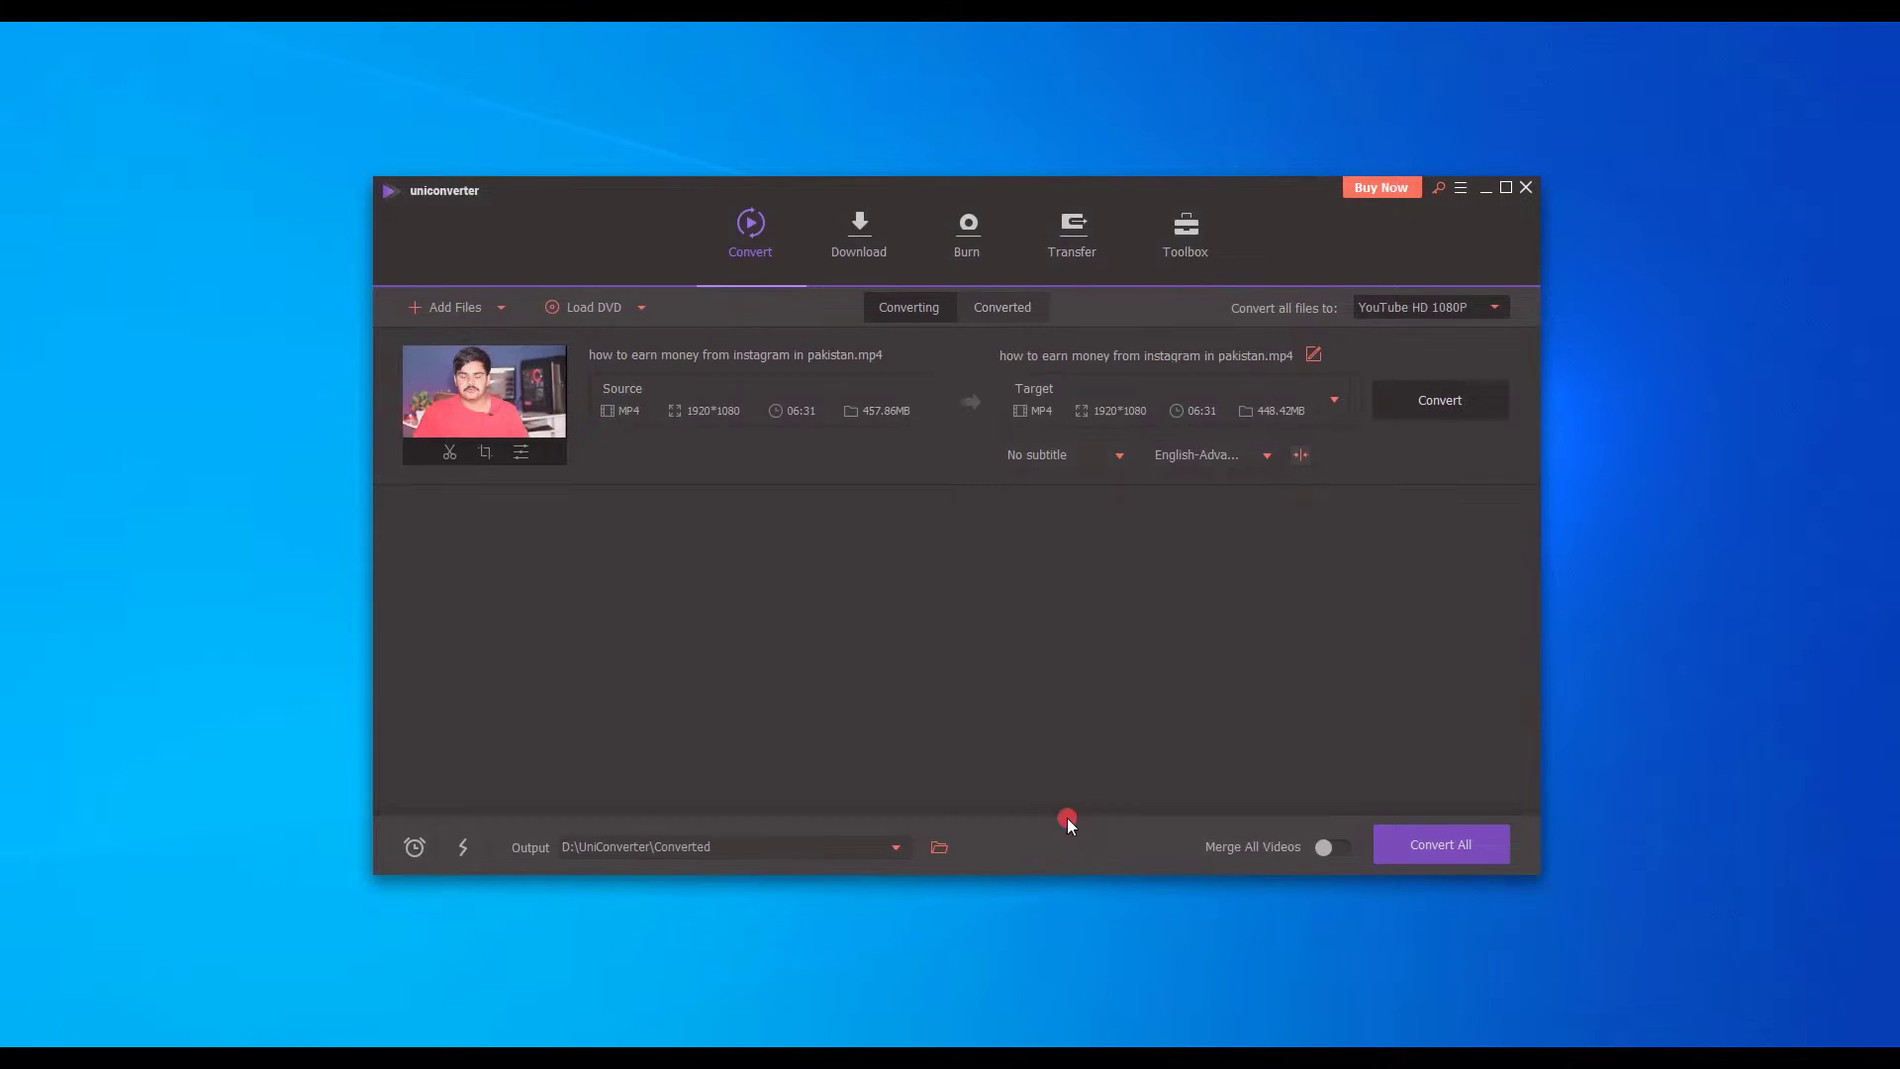
click(899, 851)
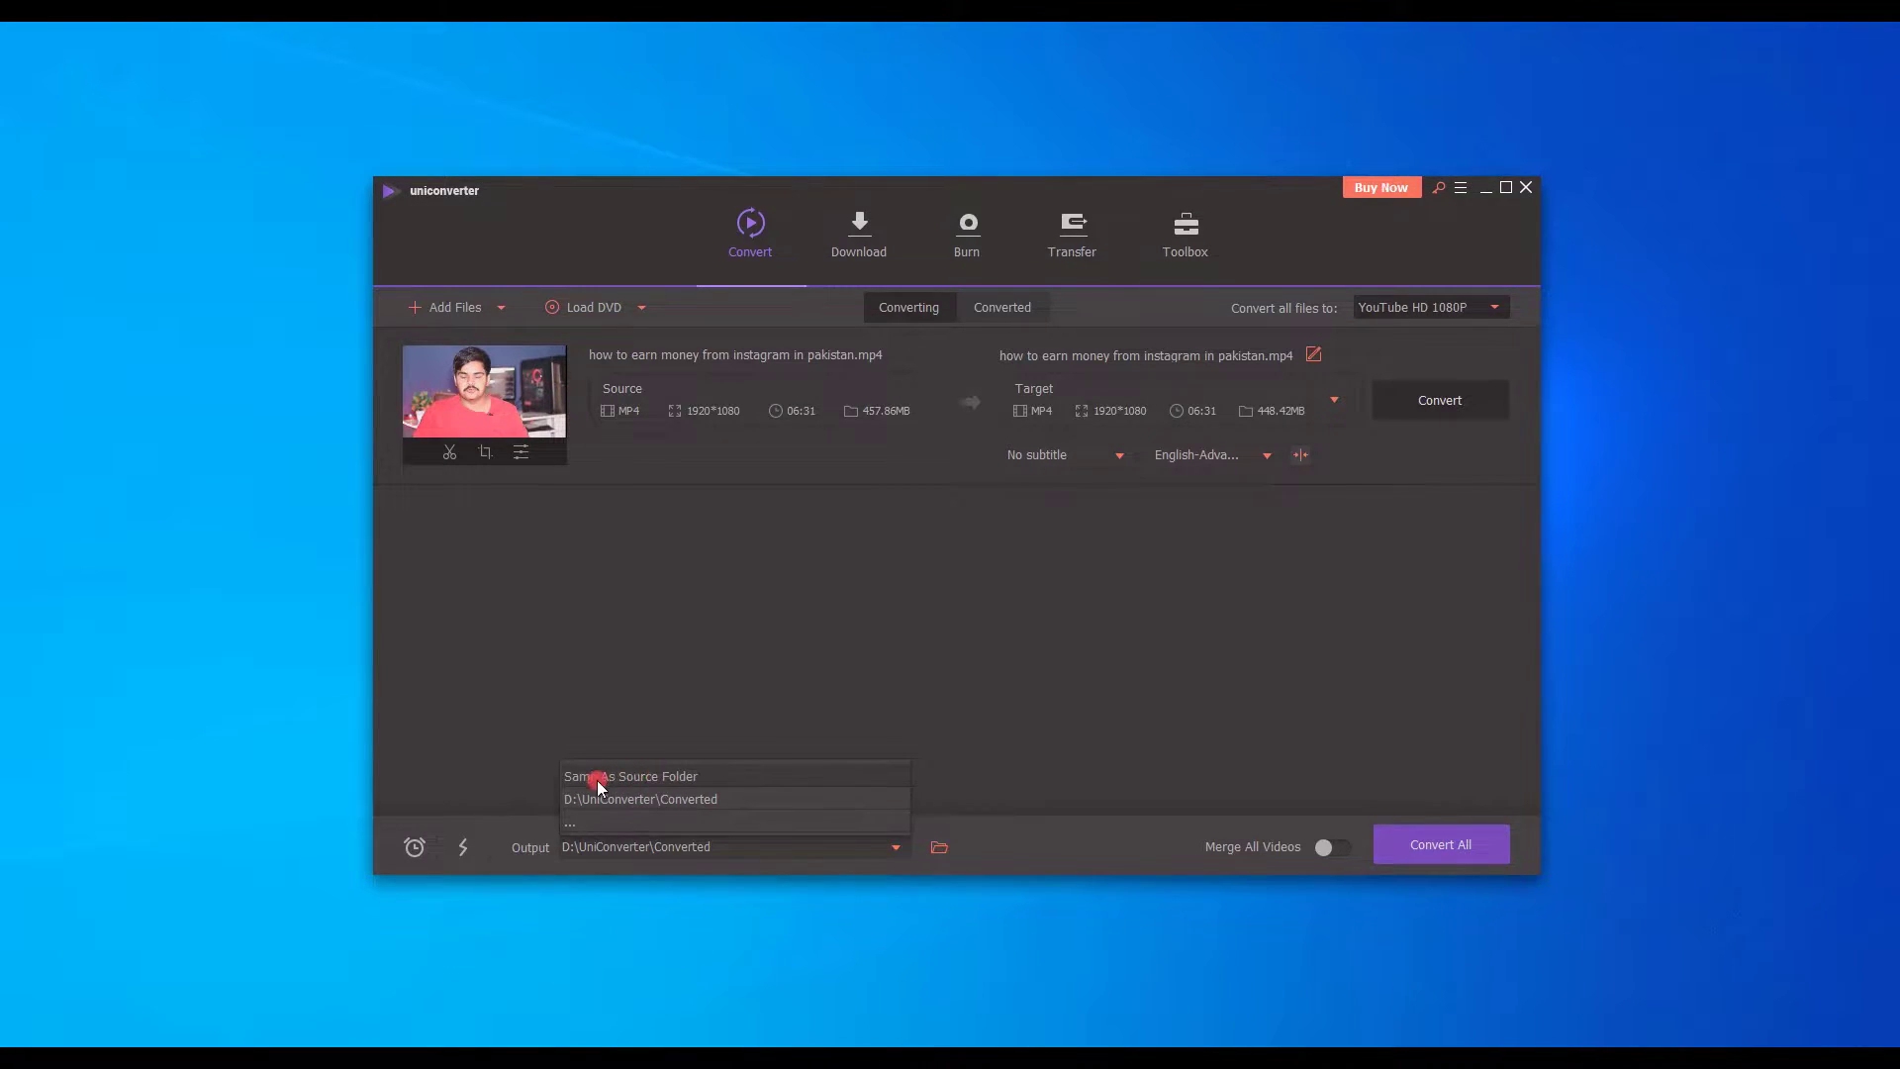
click(1256, 644)
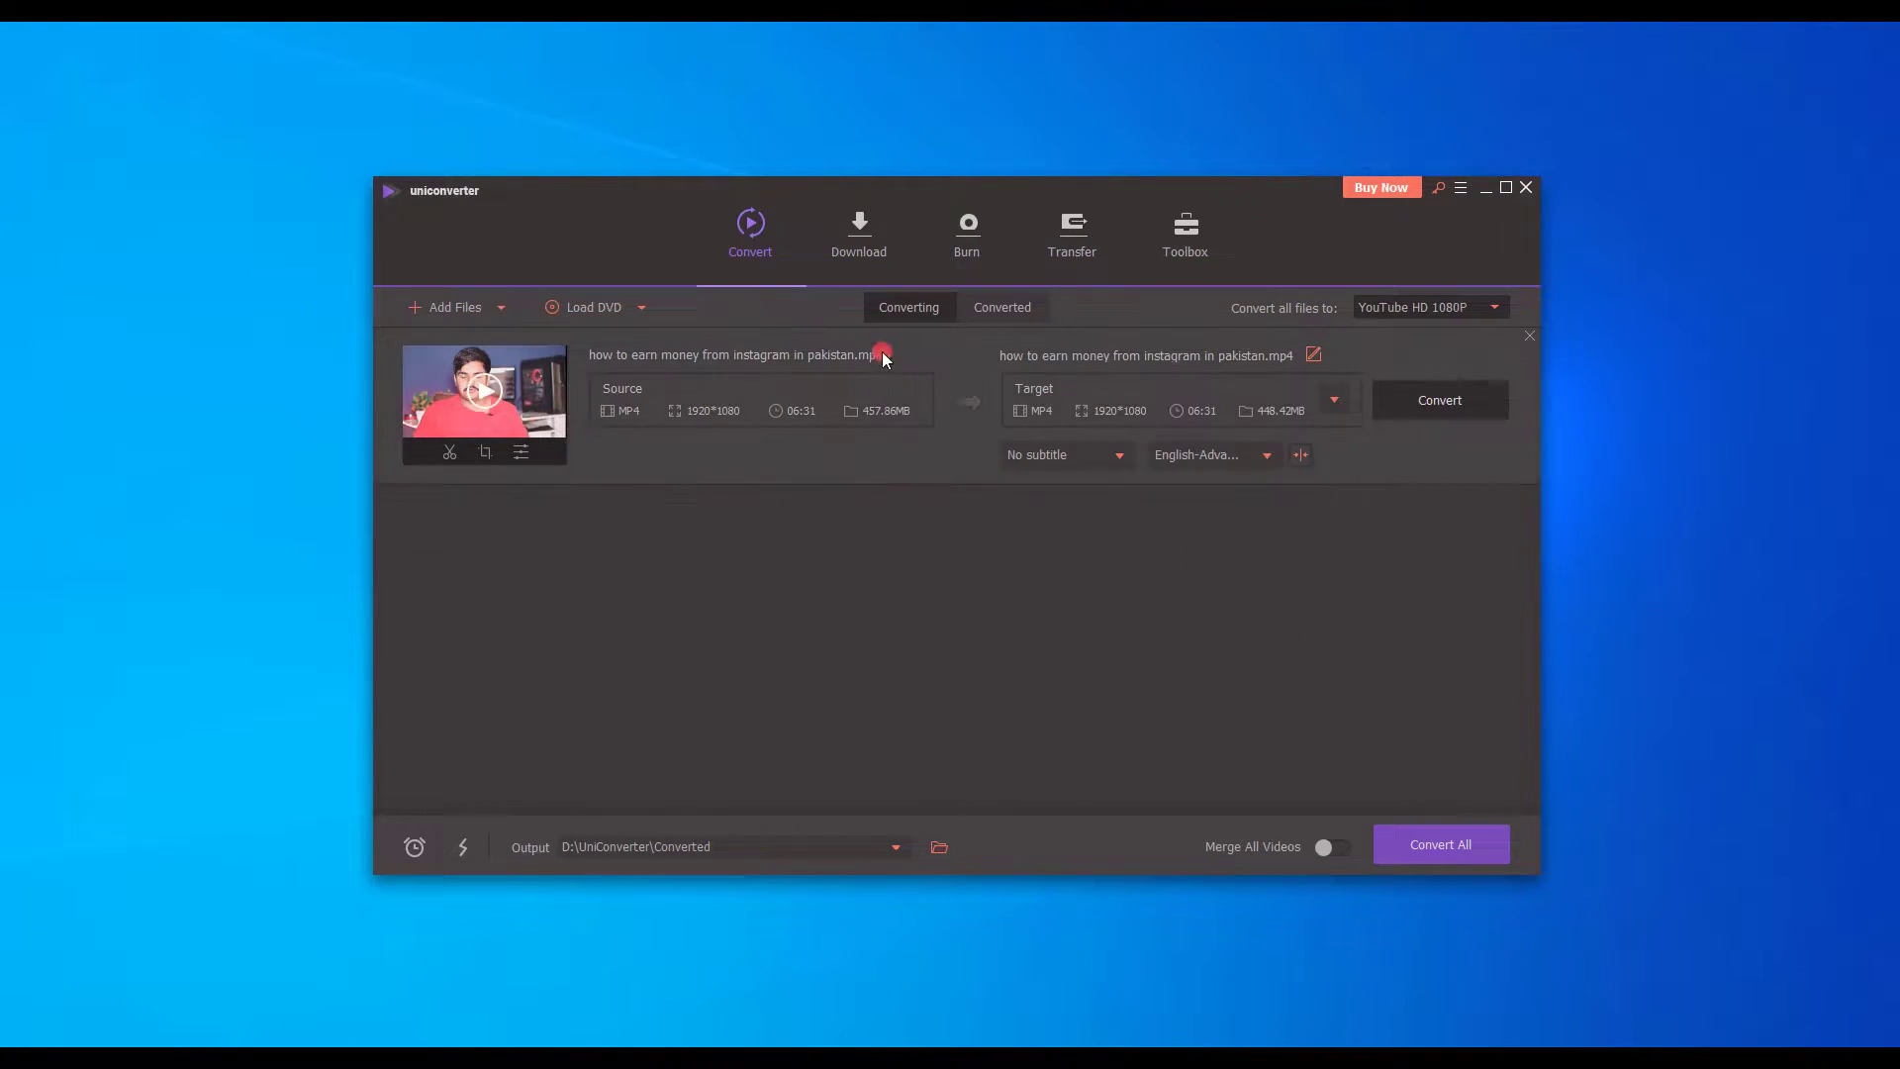
Step: Check the list of converted files and return to the files waiting for conversion
click(1001, 306)
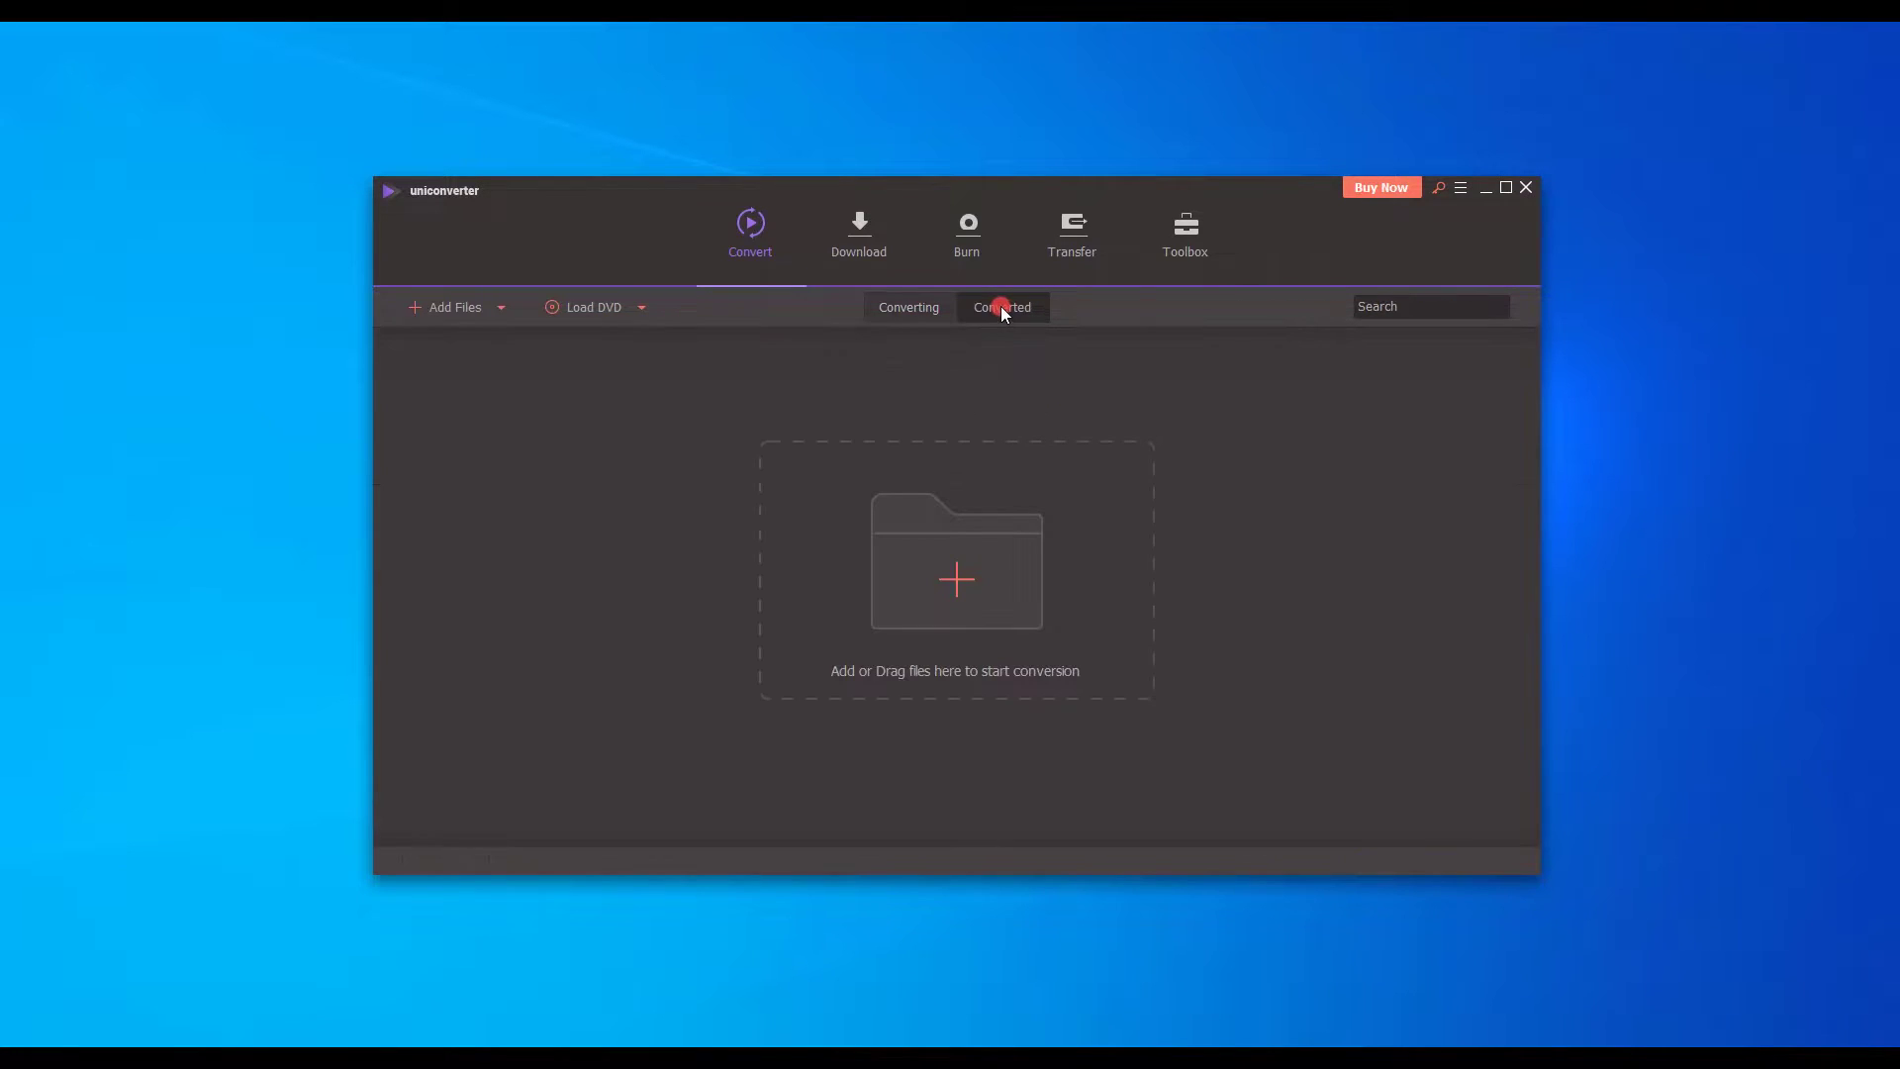
click(884, 306)
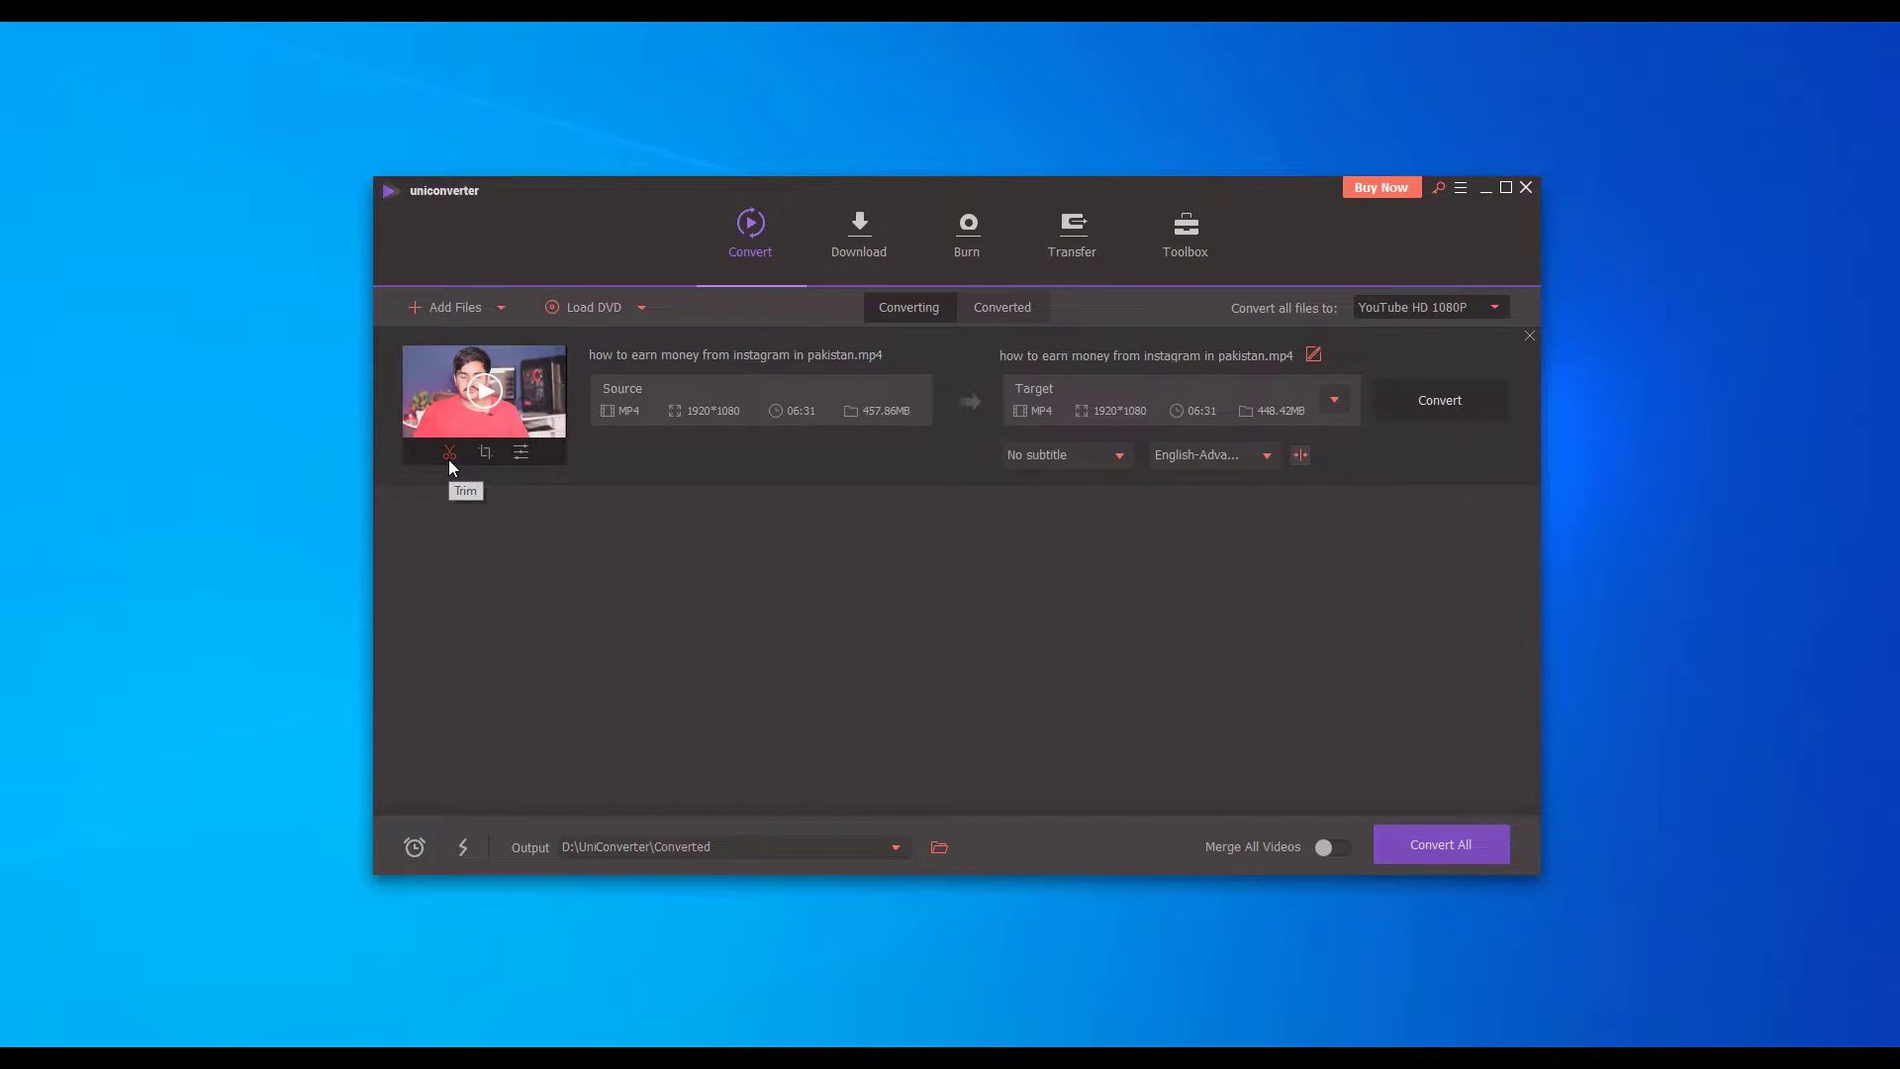
Step: Try trimming the video's length to about 6:00 and cutting it at about 4:40, discarding the changes
click(449, 453)
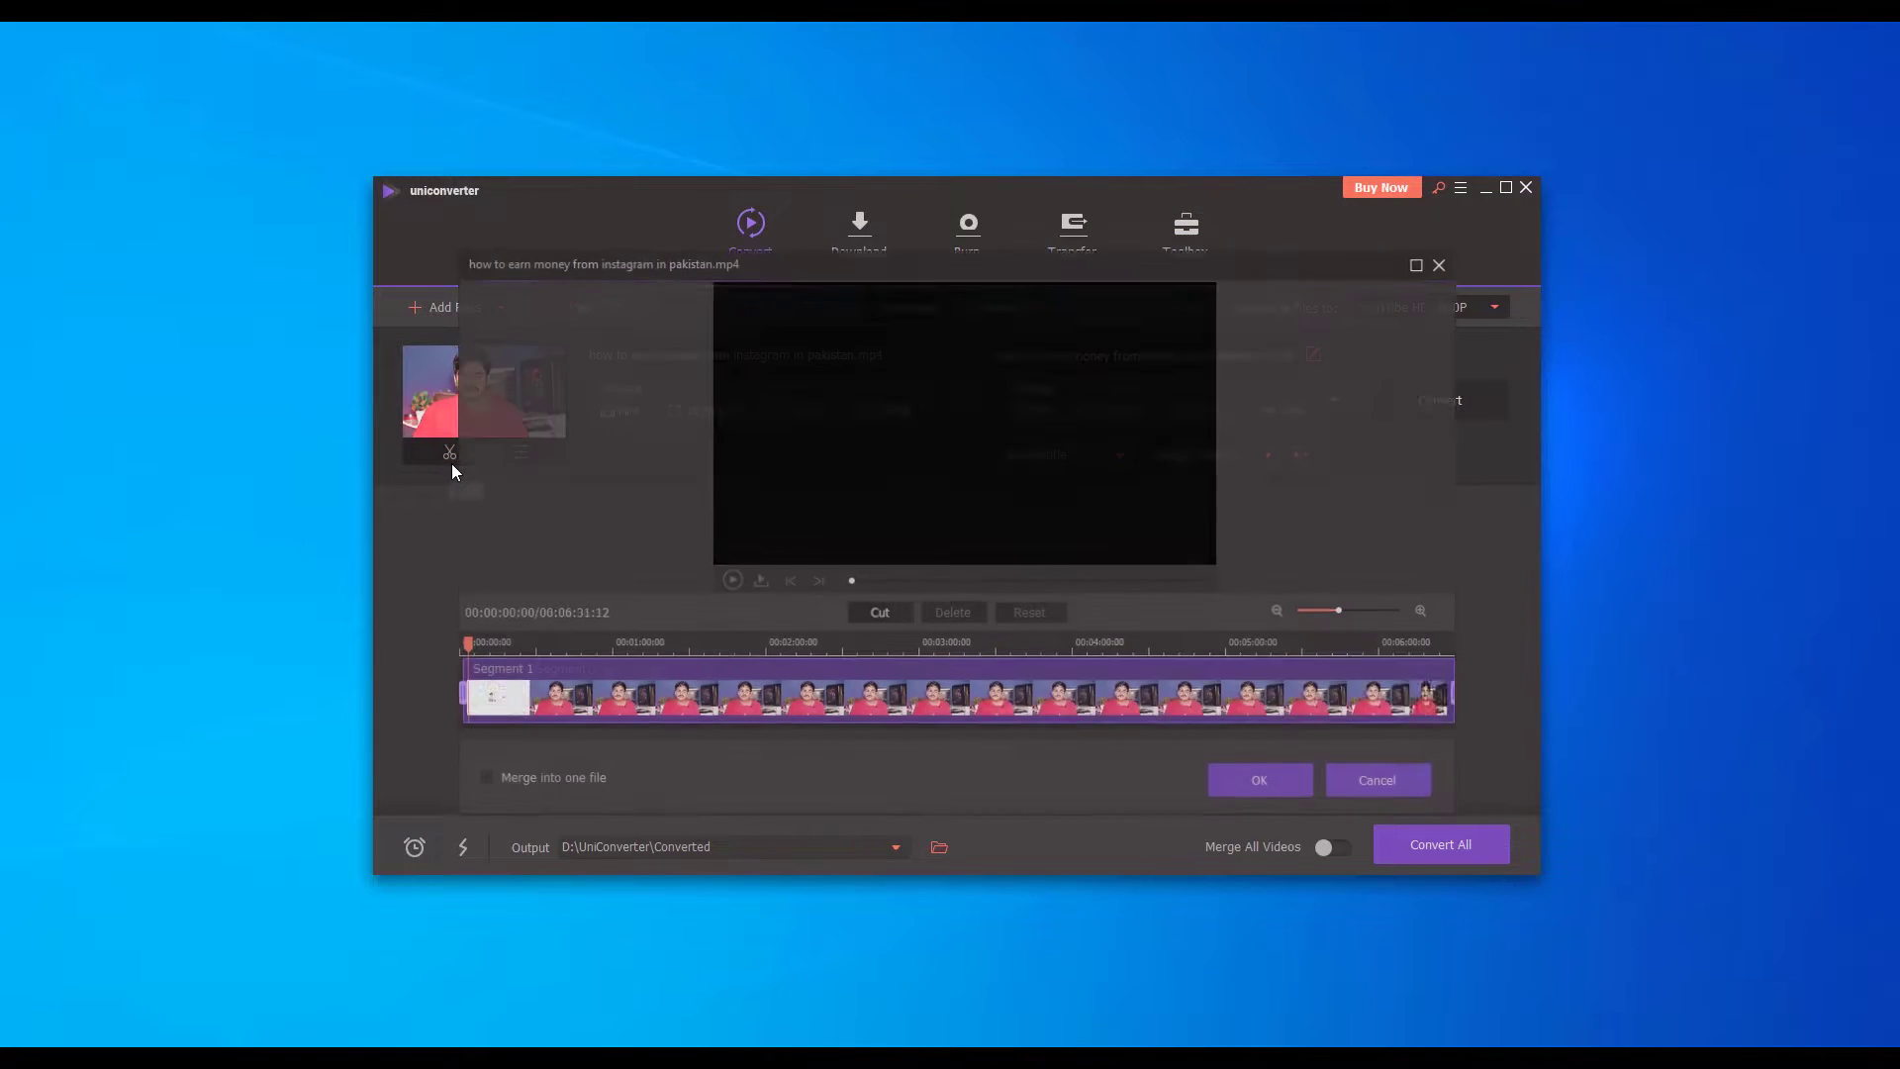
drag(462, 644, 534, 696)
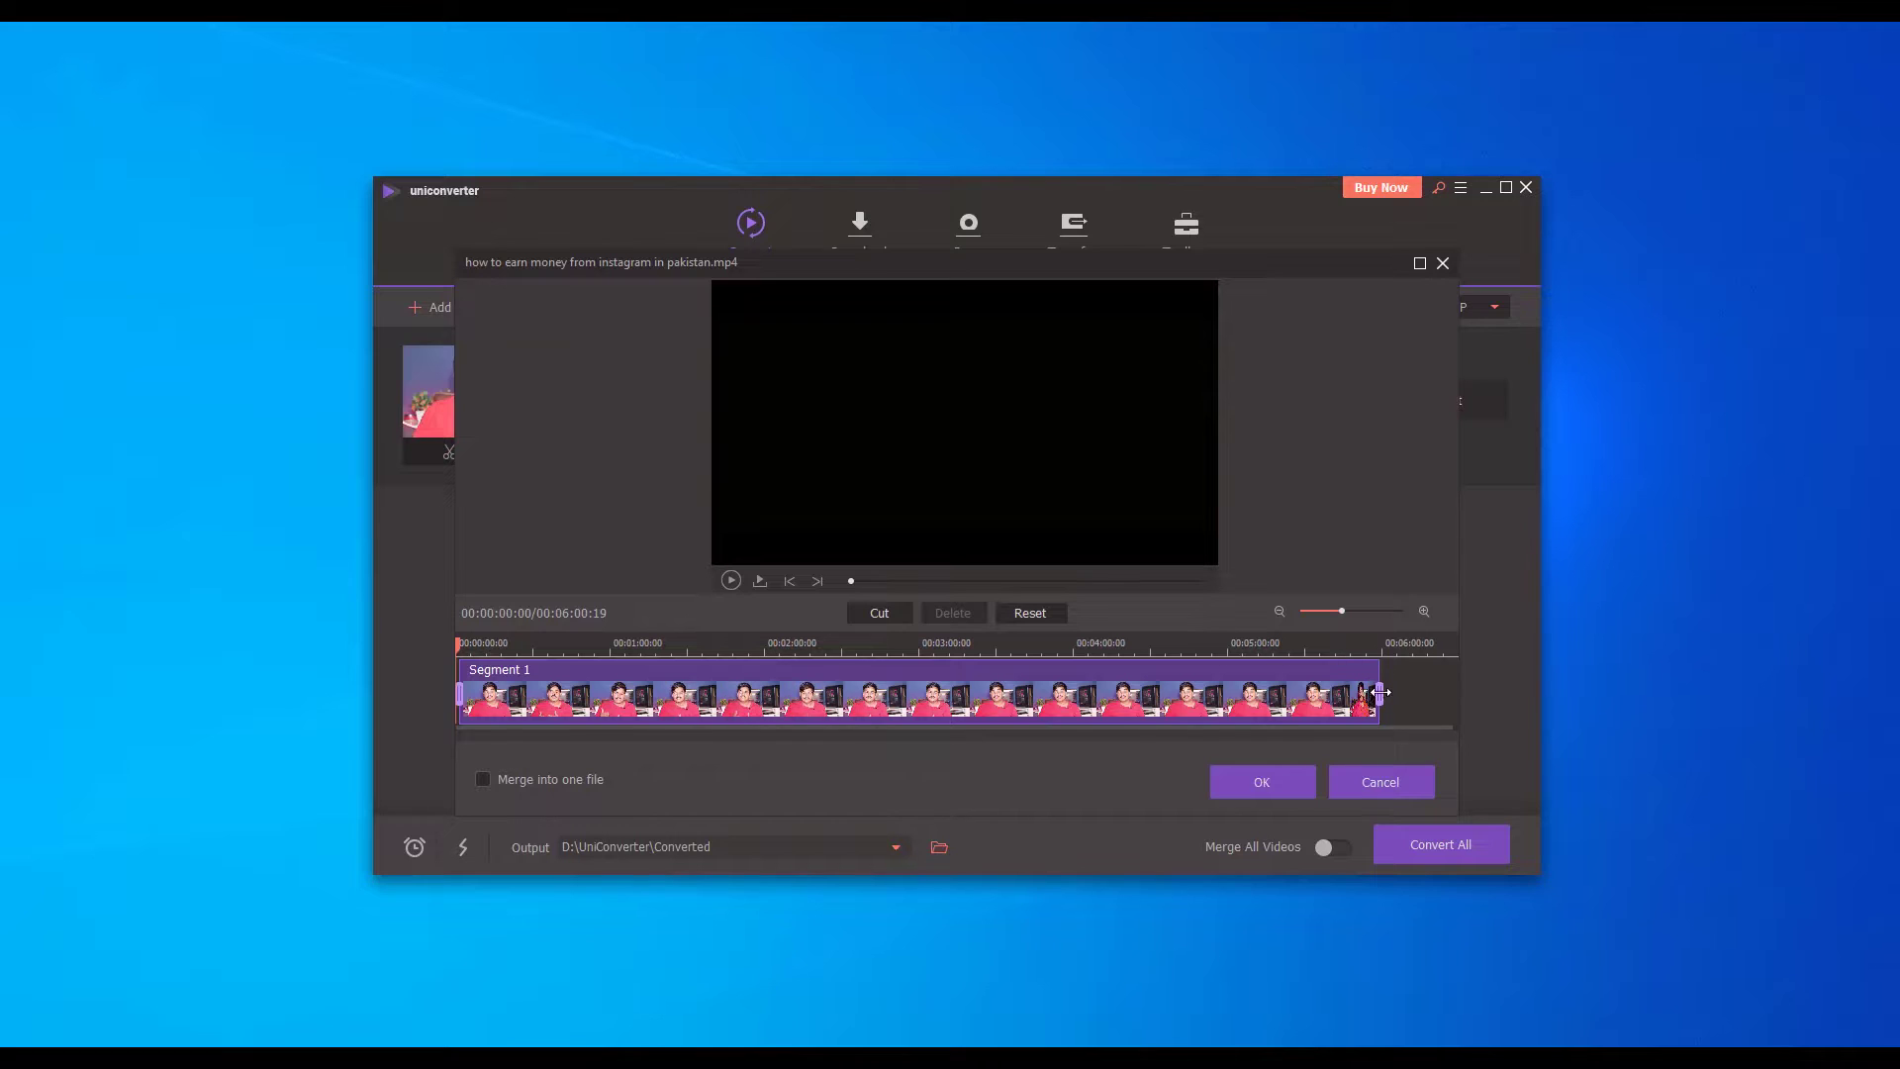
click(1179, 657)
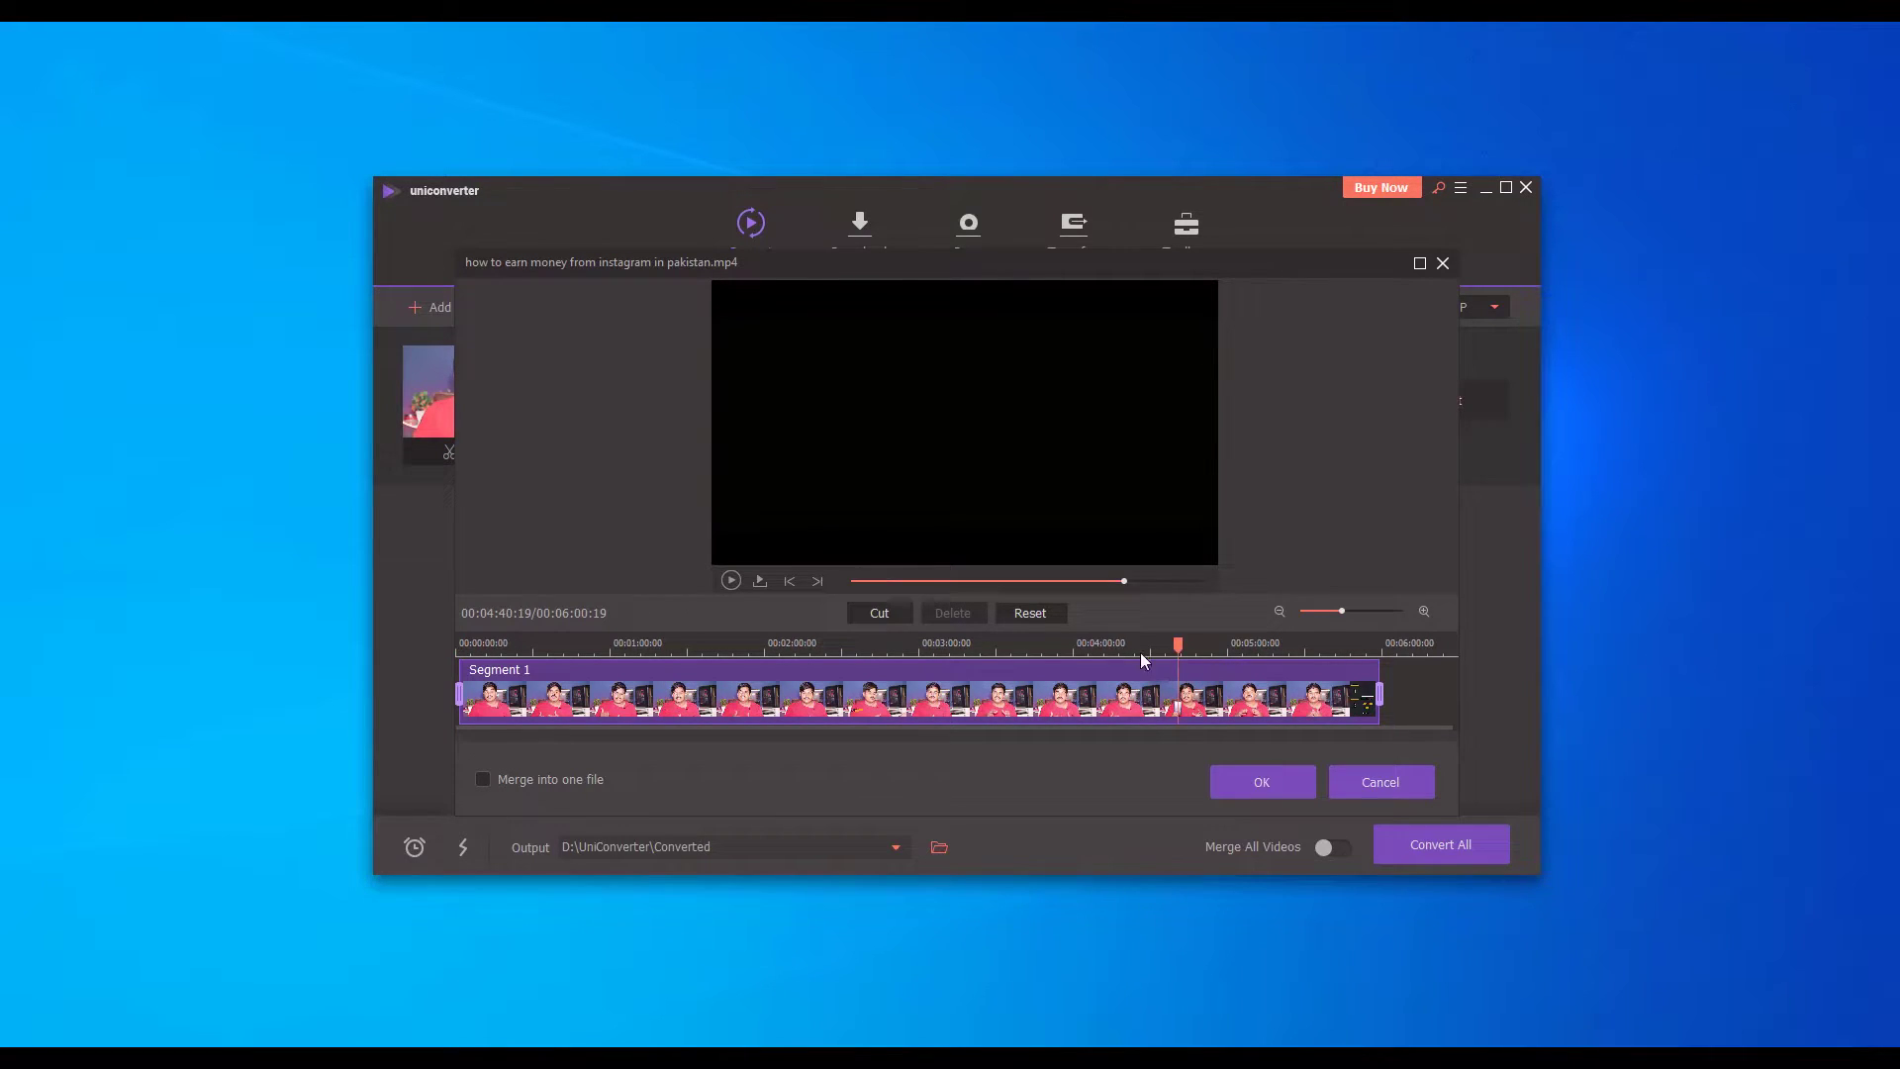
click(876, 613)
click(1370, 782)
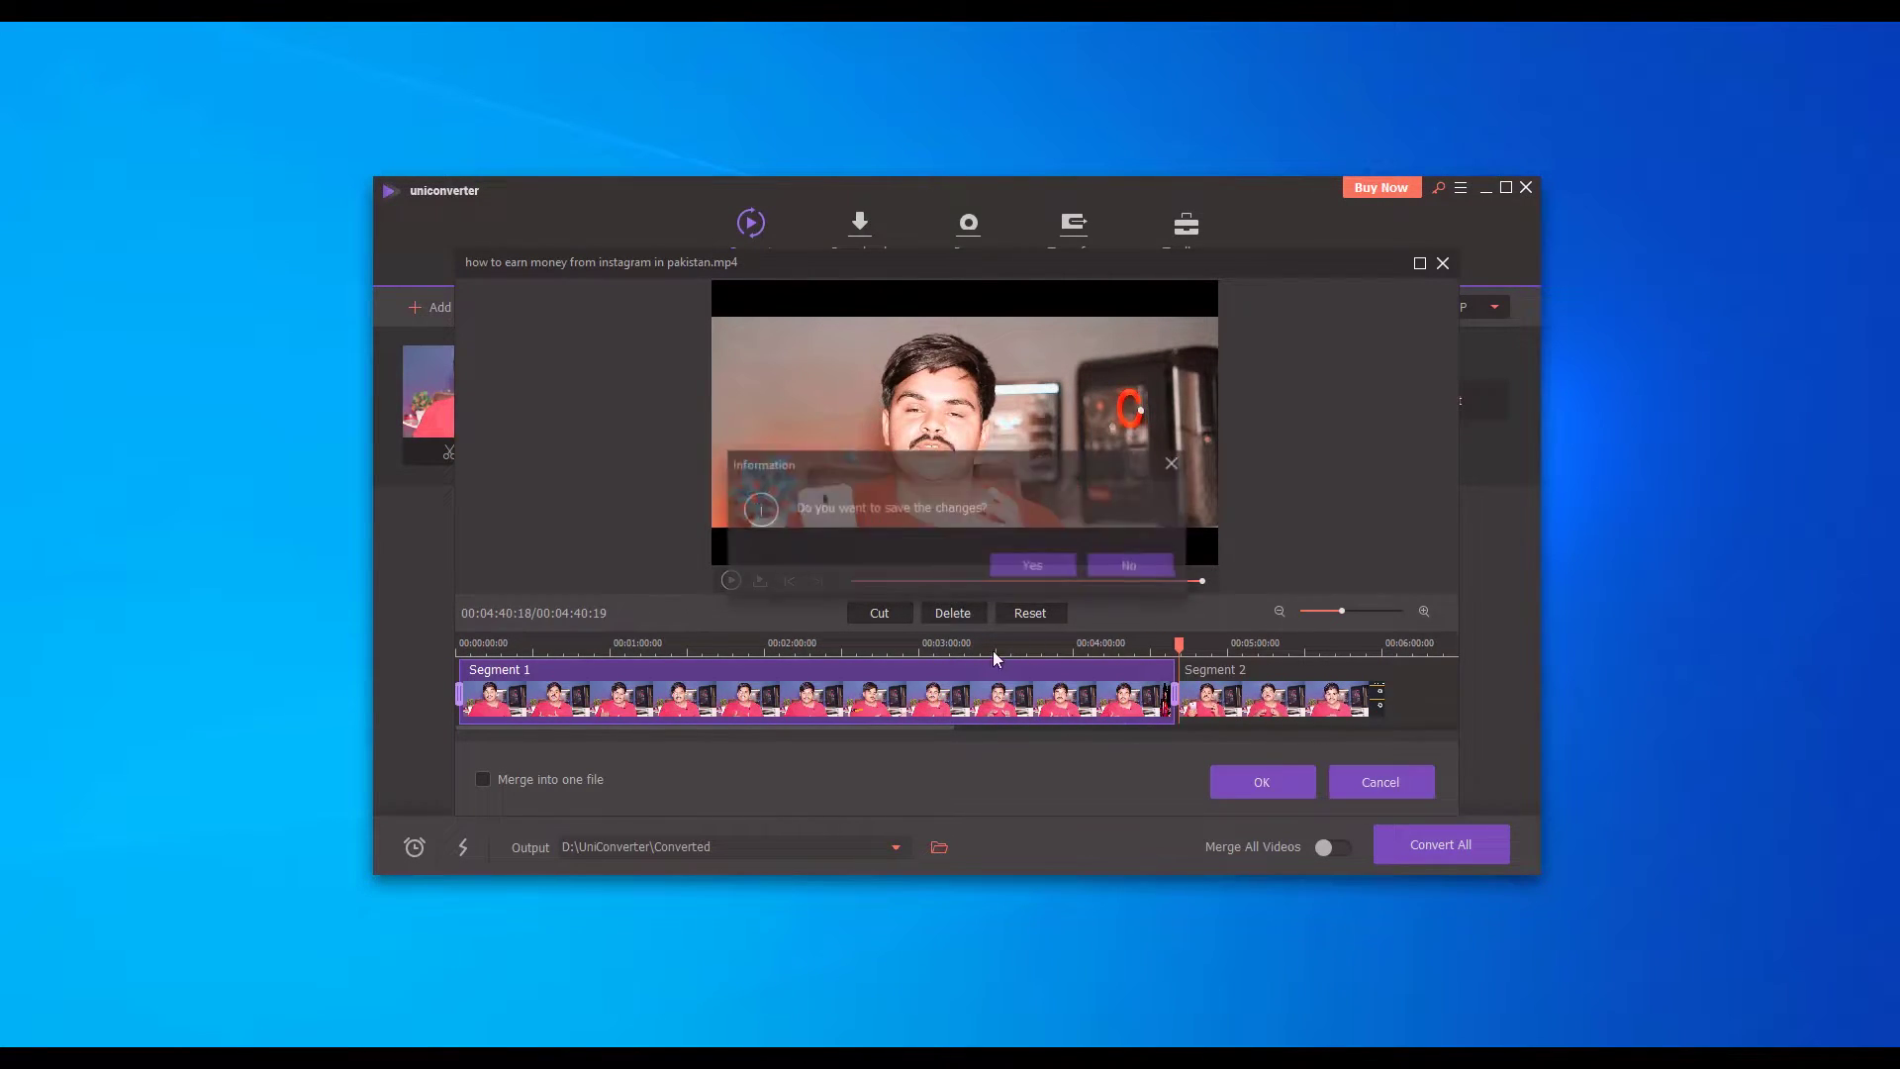
click(1111, 562)
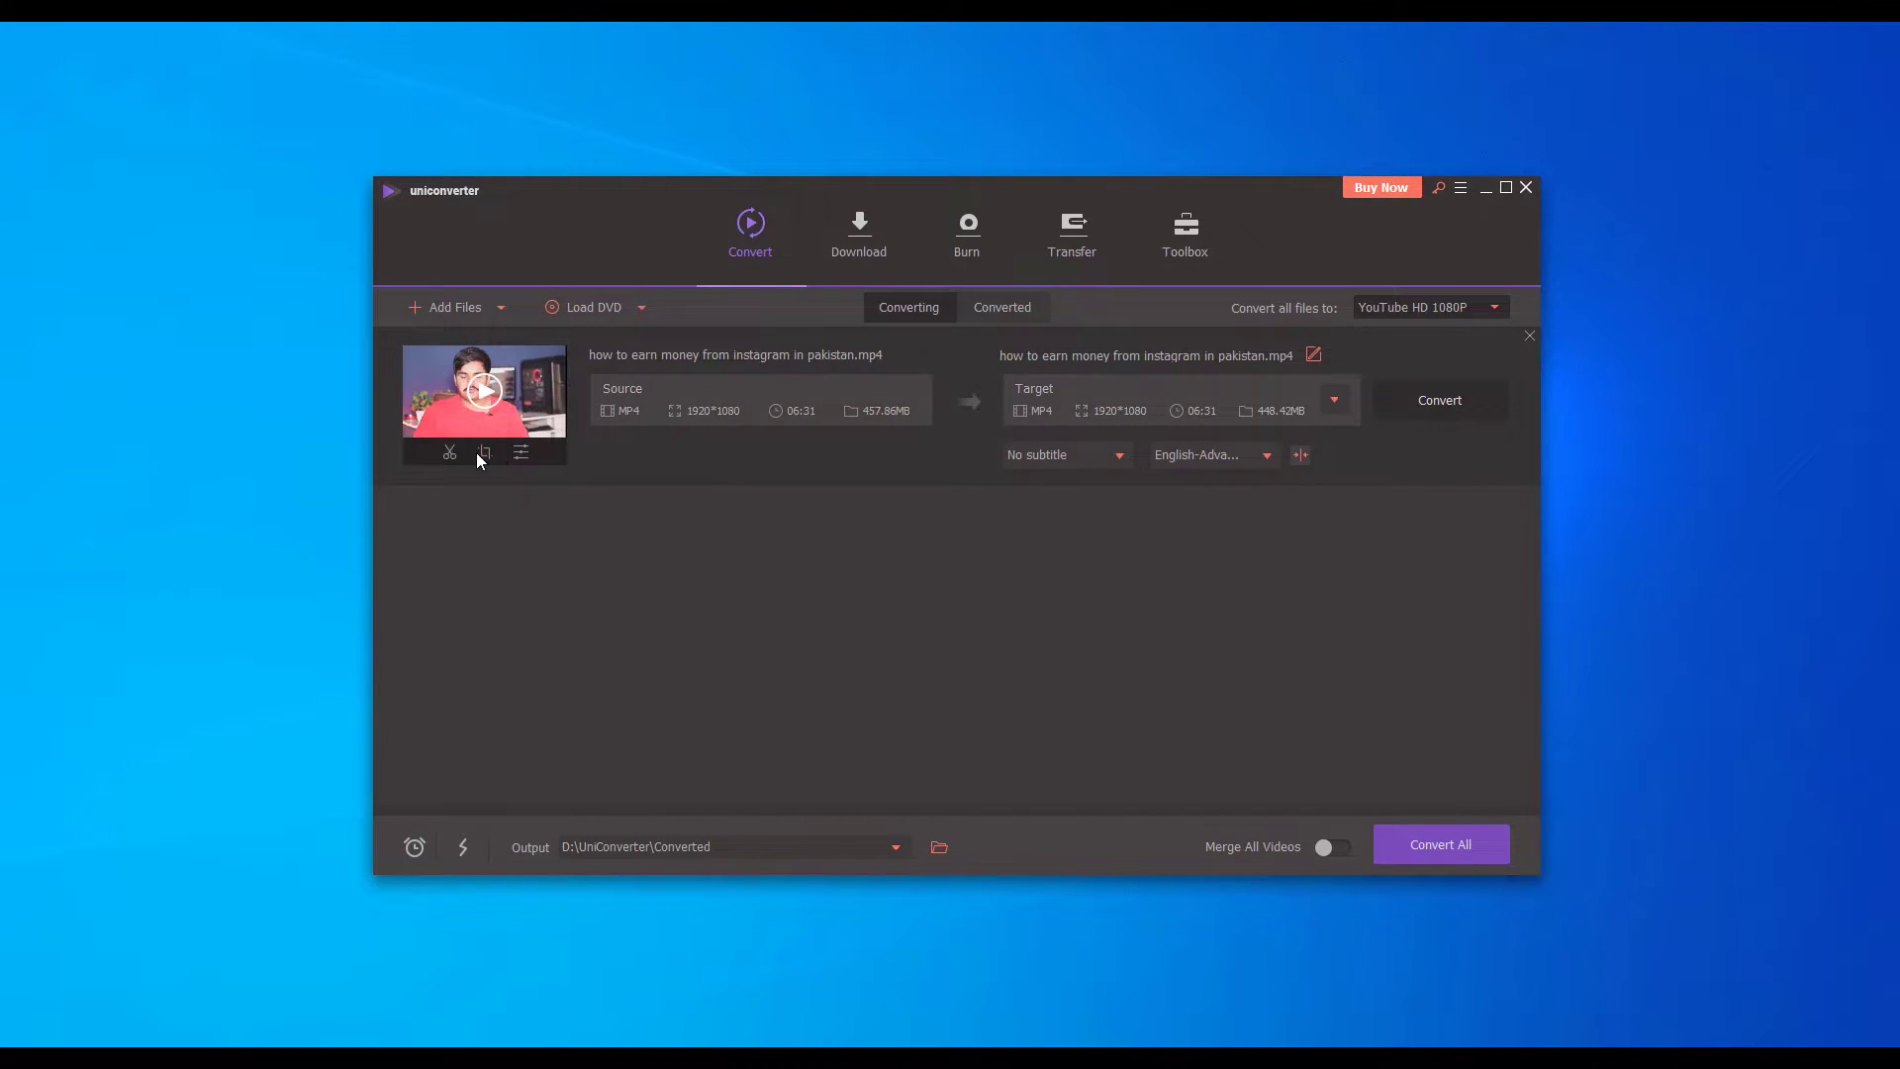
Step: Try resizing the video's crop area to about 1894 × 1071
click(485, 451)
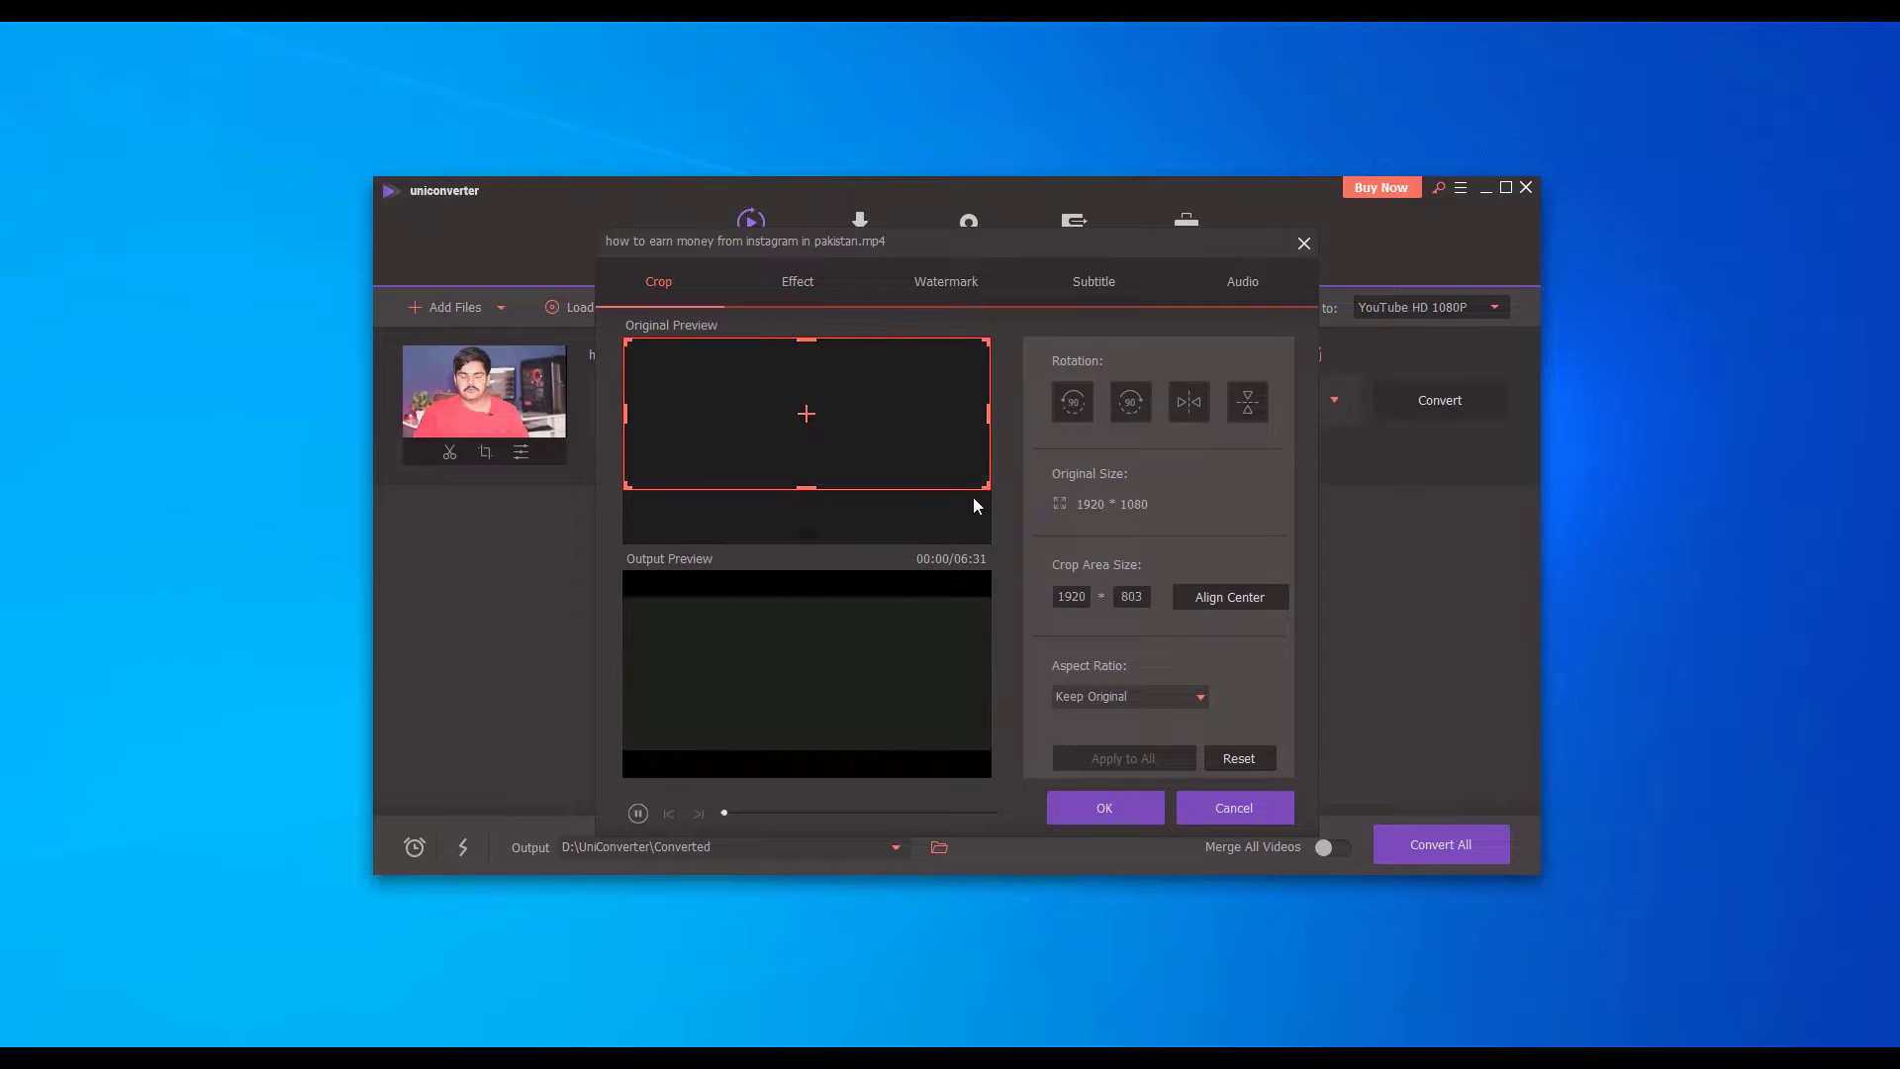
drag(987, 414, 841, 416)
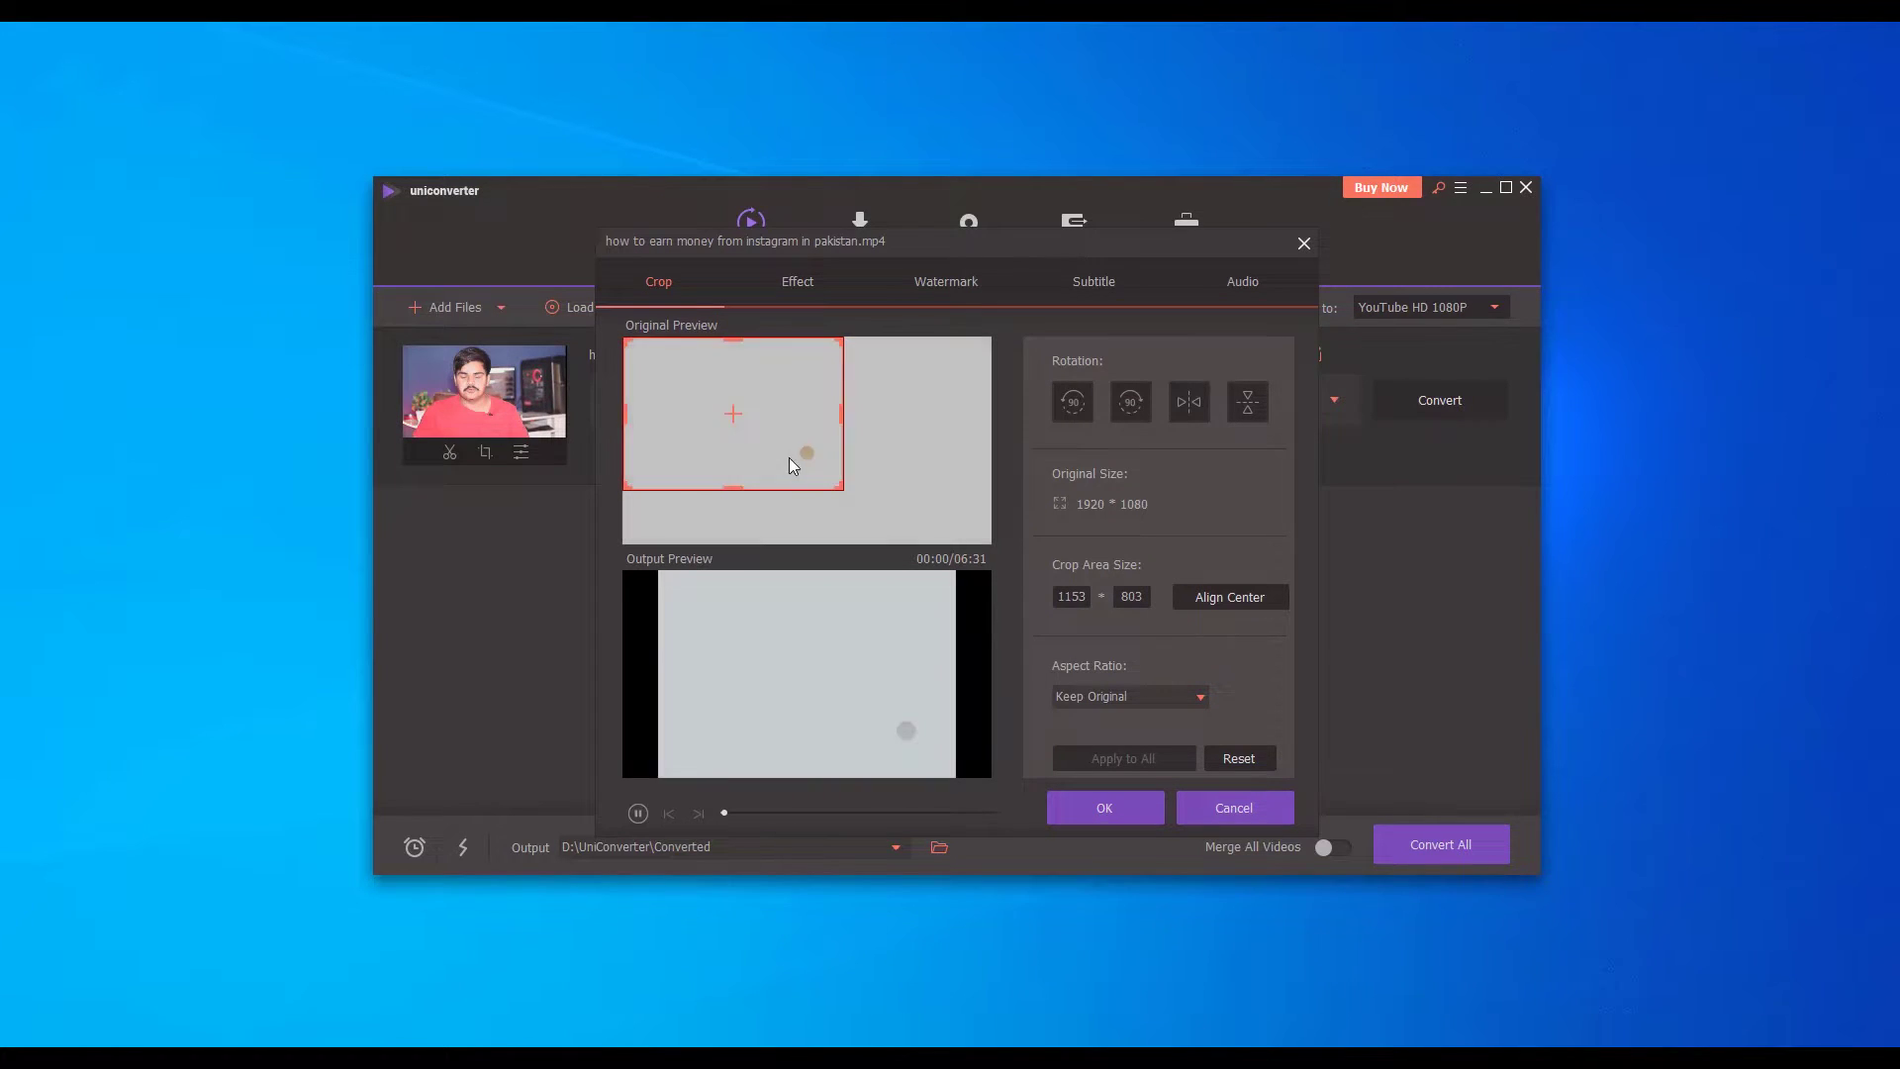
drag(843, 488, 990, 596)
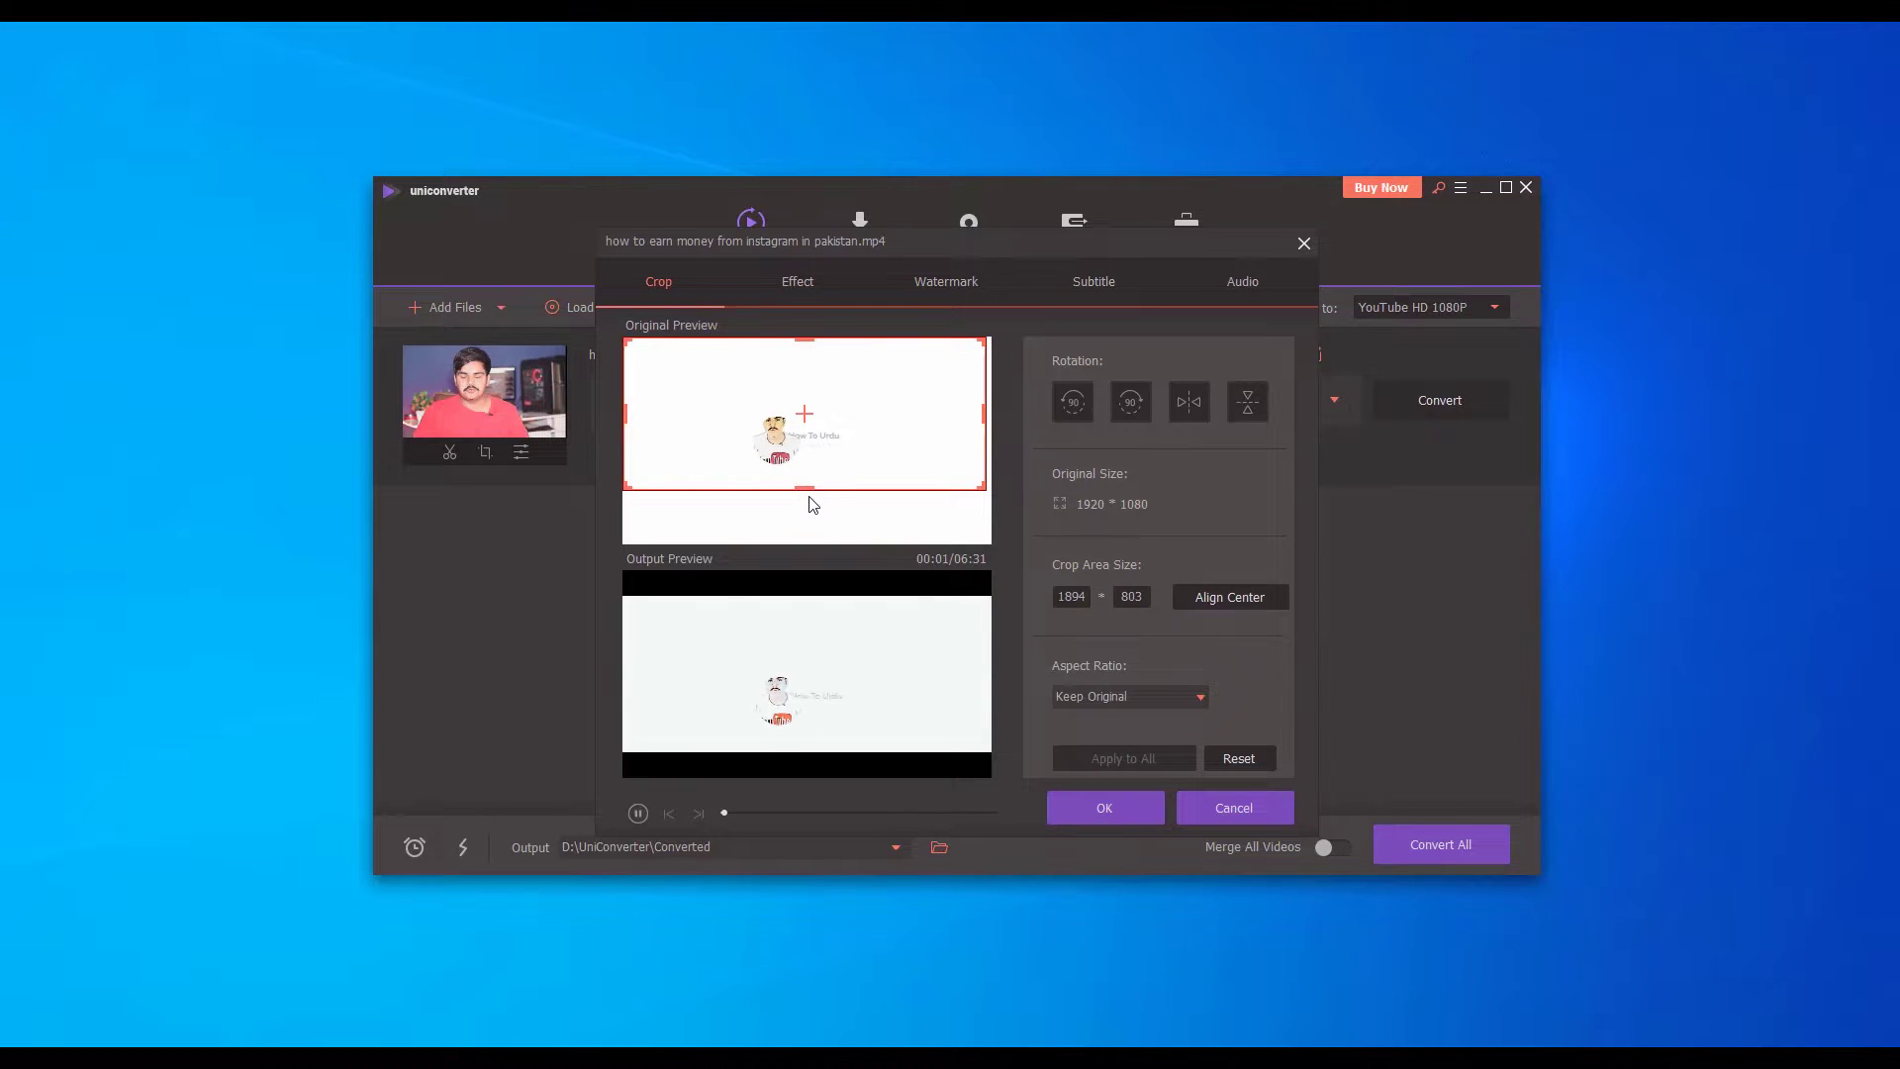
drag(805, 489, 670, 535)
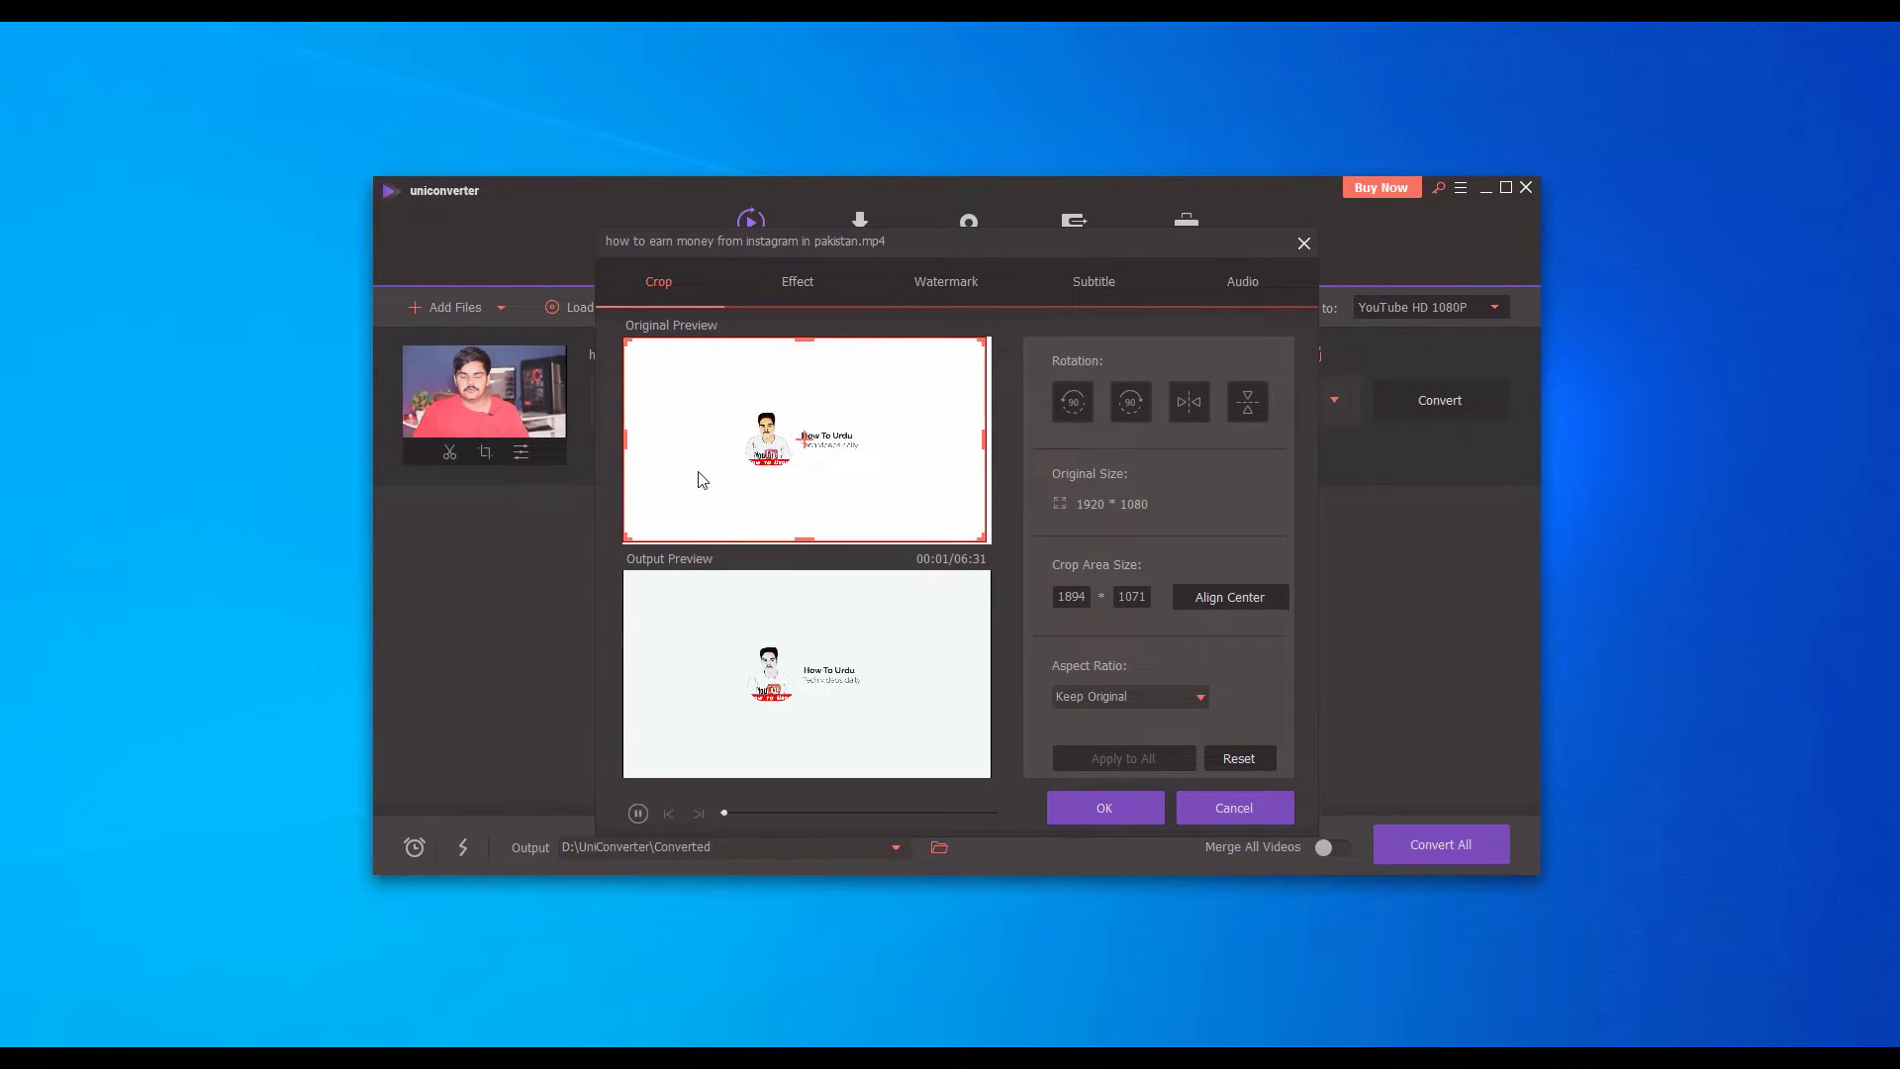
Step: Try the Crop Size aspect ratio for the cropped video, reset the crop settings and close the editor without saving
click(1140, 697)
click(1072, 772)
click(1115, 695)
click(1118, 738)
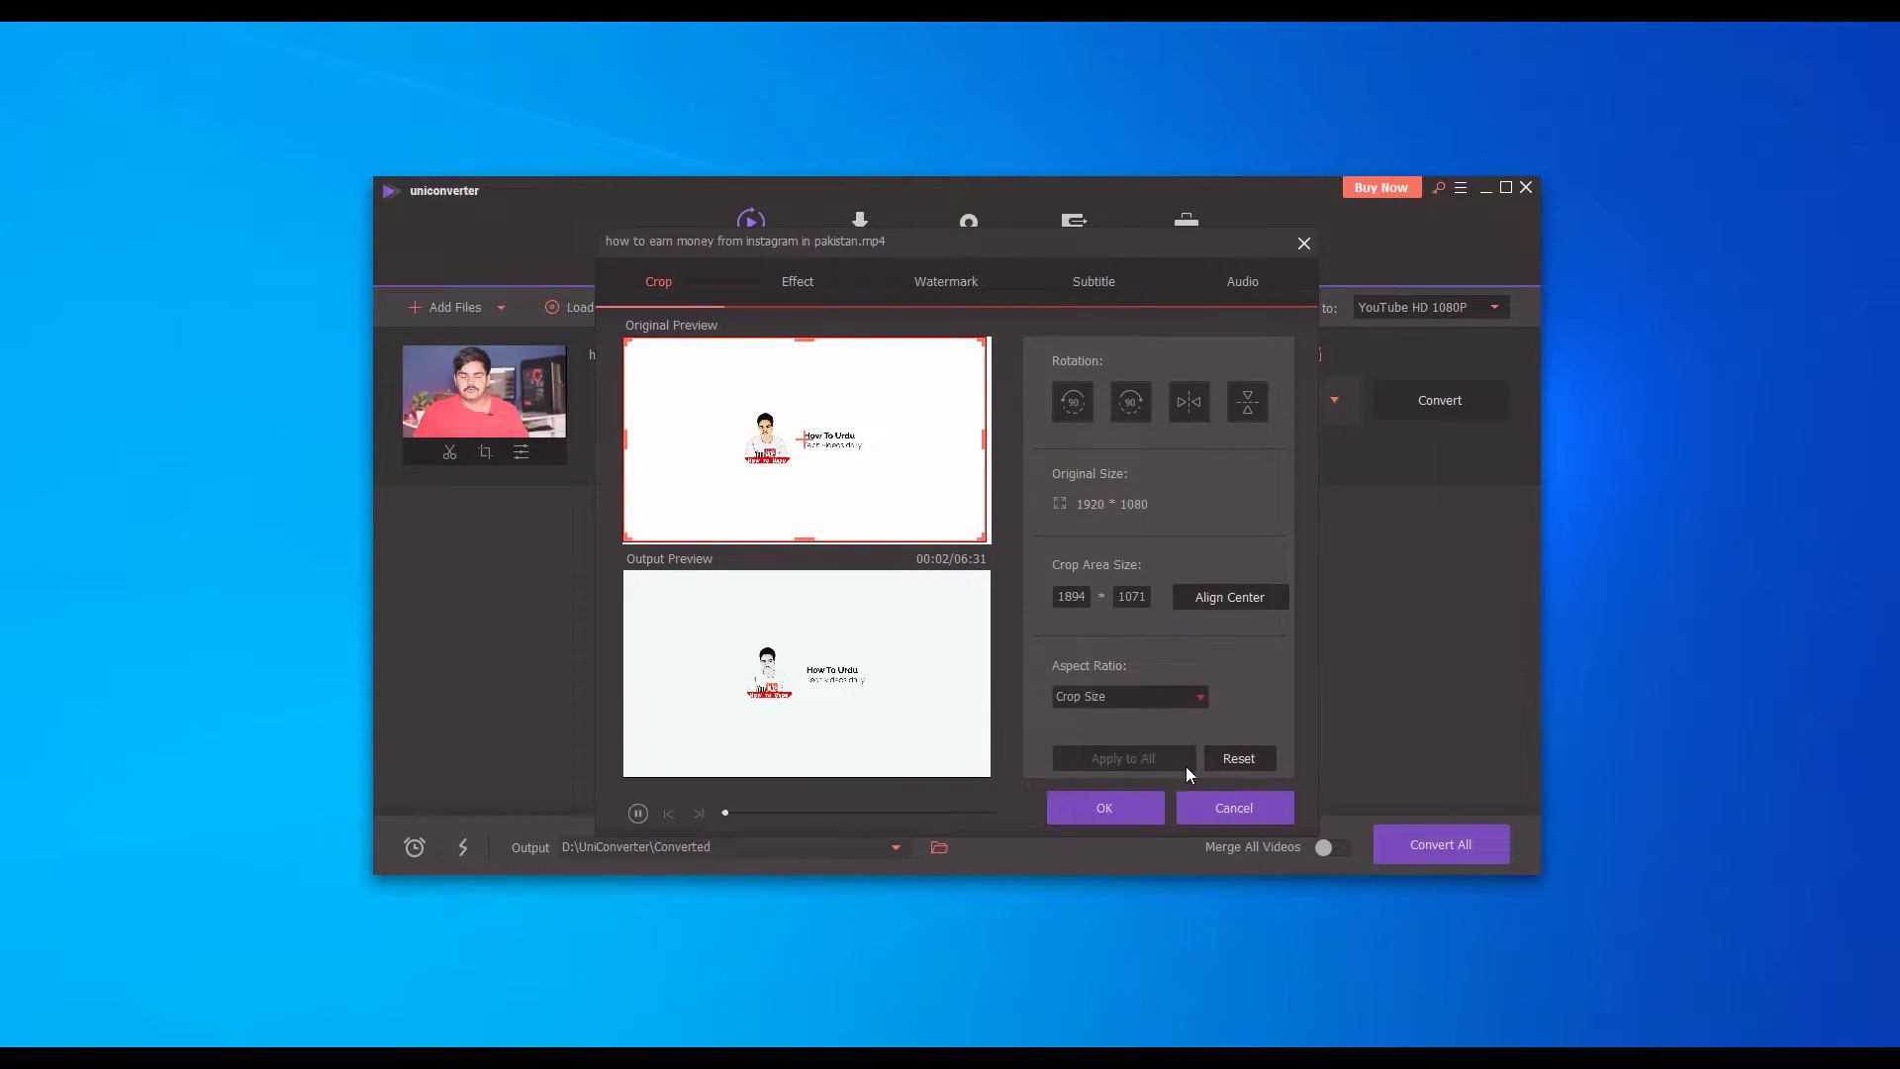
click(1247, 756)
click(1234, 807)
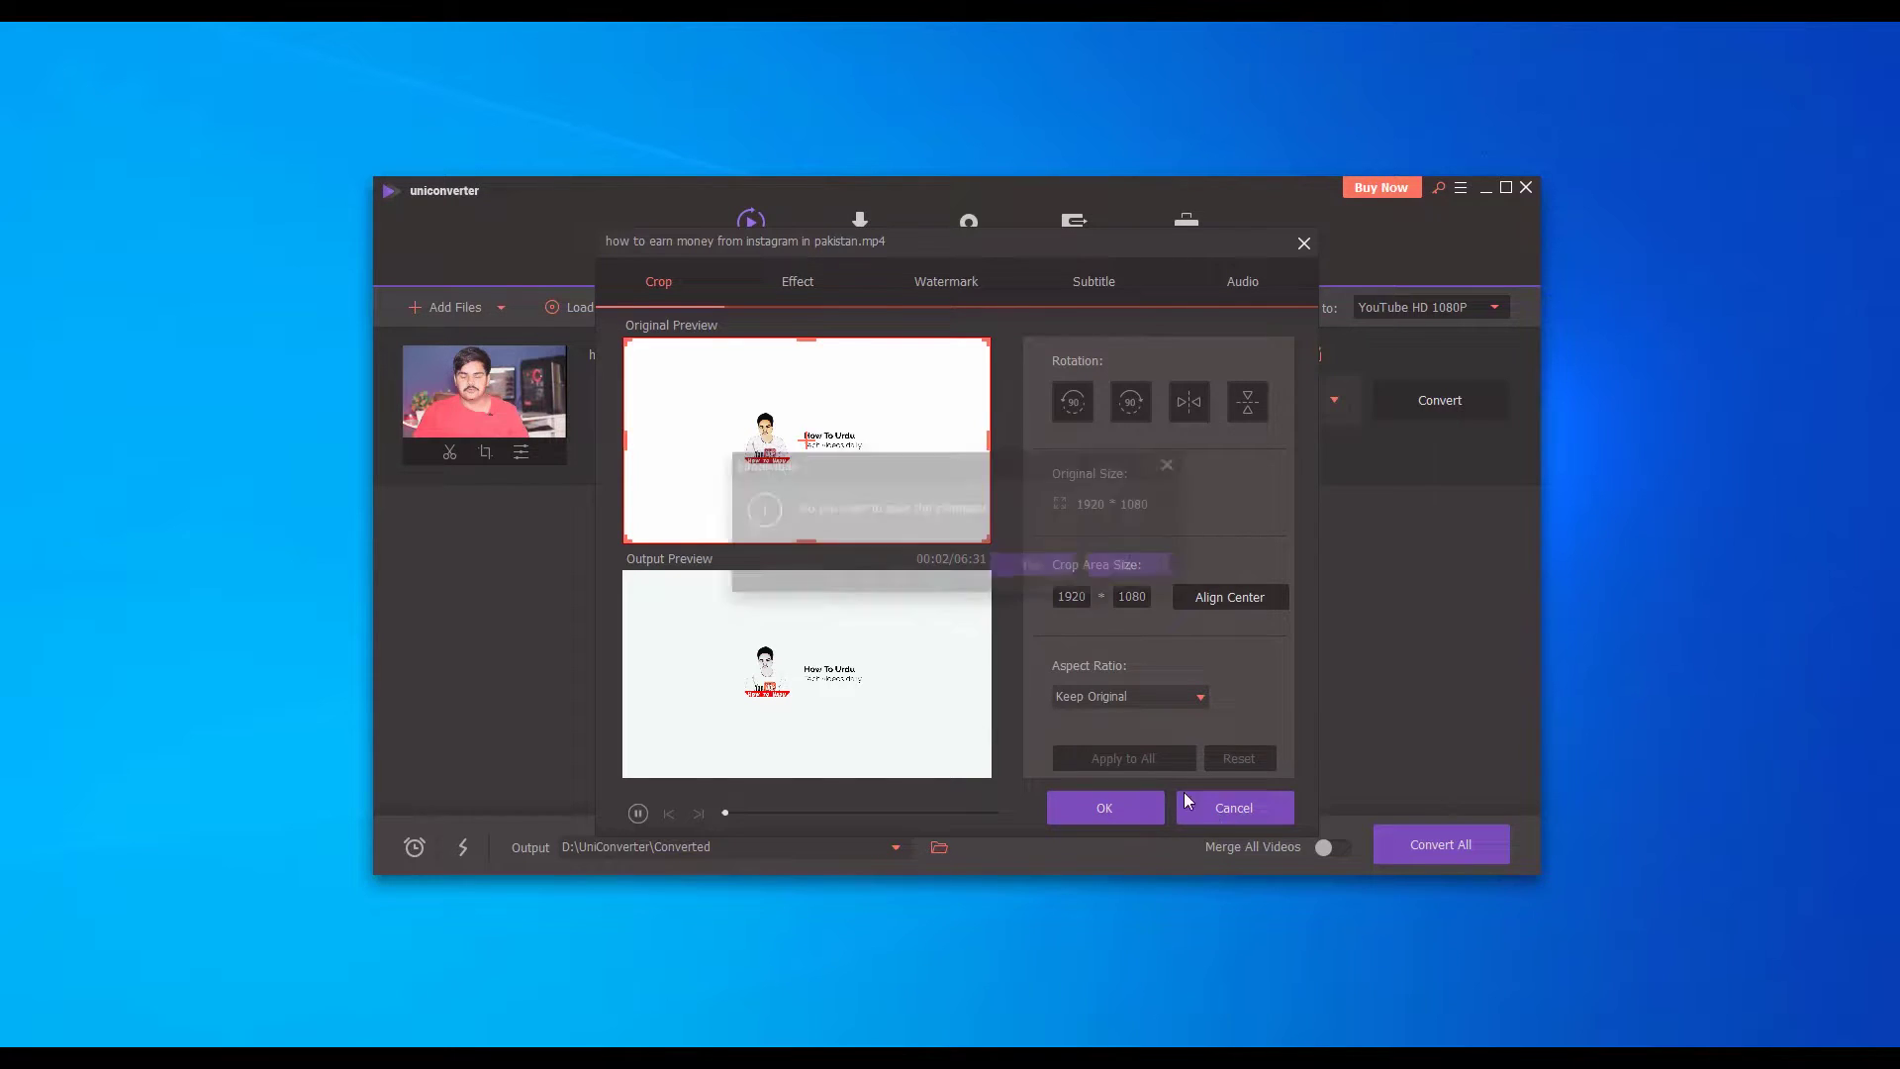
click(1093, 572)
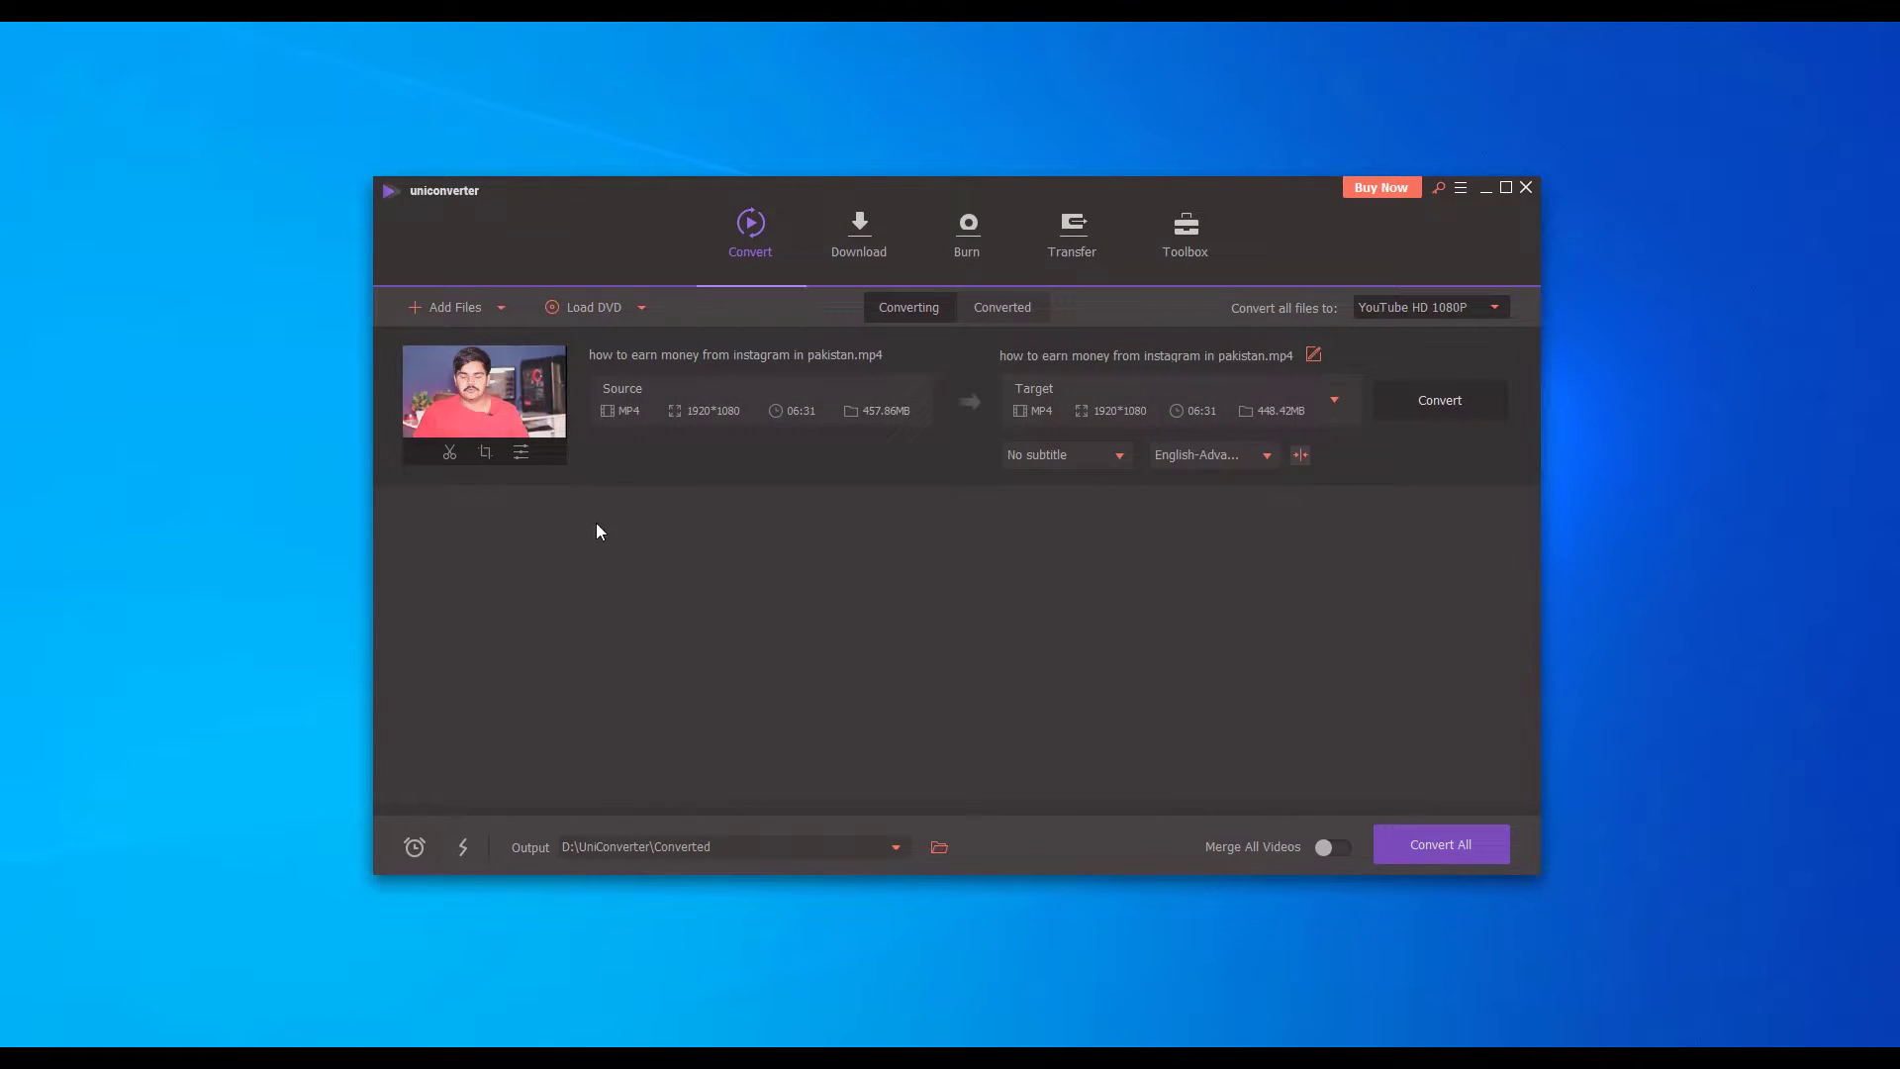
Step: Try the Holiday filter on the video with brightness set to 48, previewing it at about 1:07
click(525, 453)
click(1136, 571)
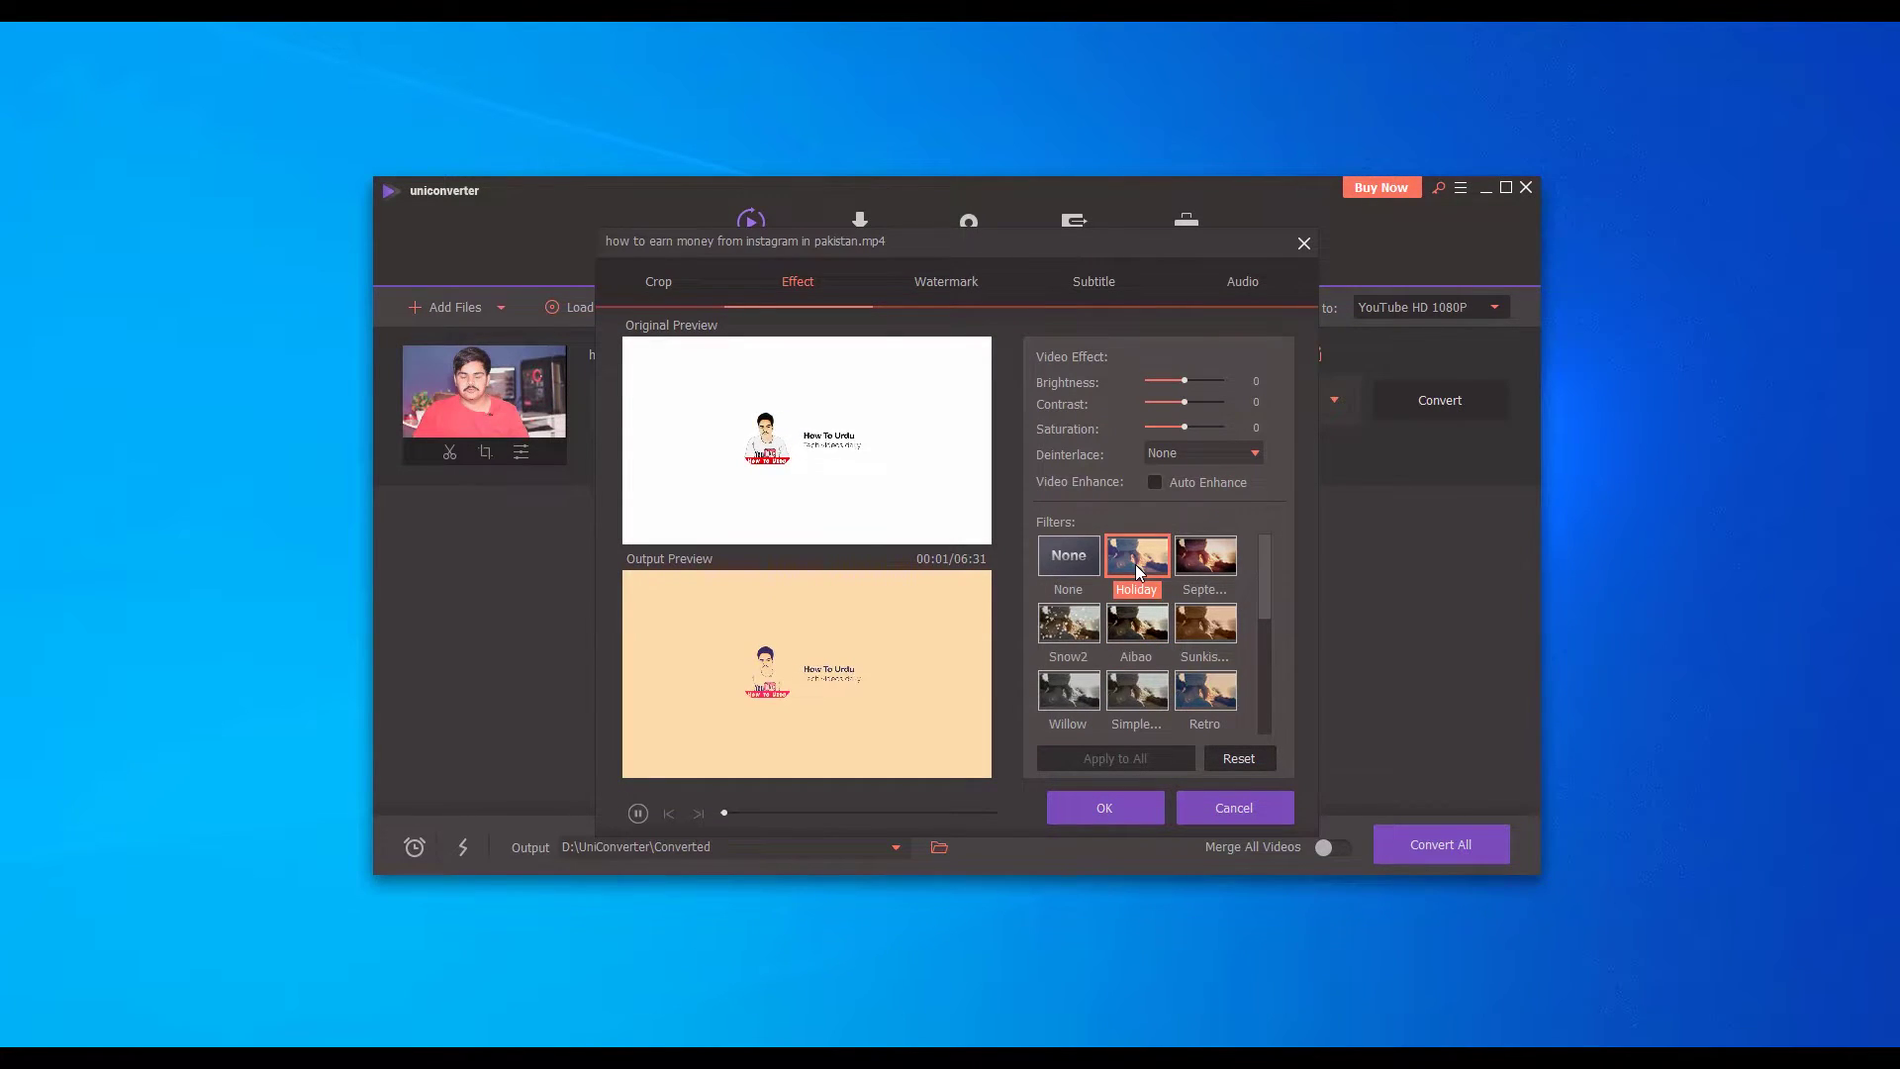
click(768, 813)
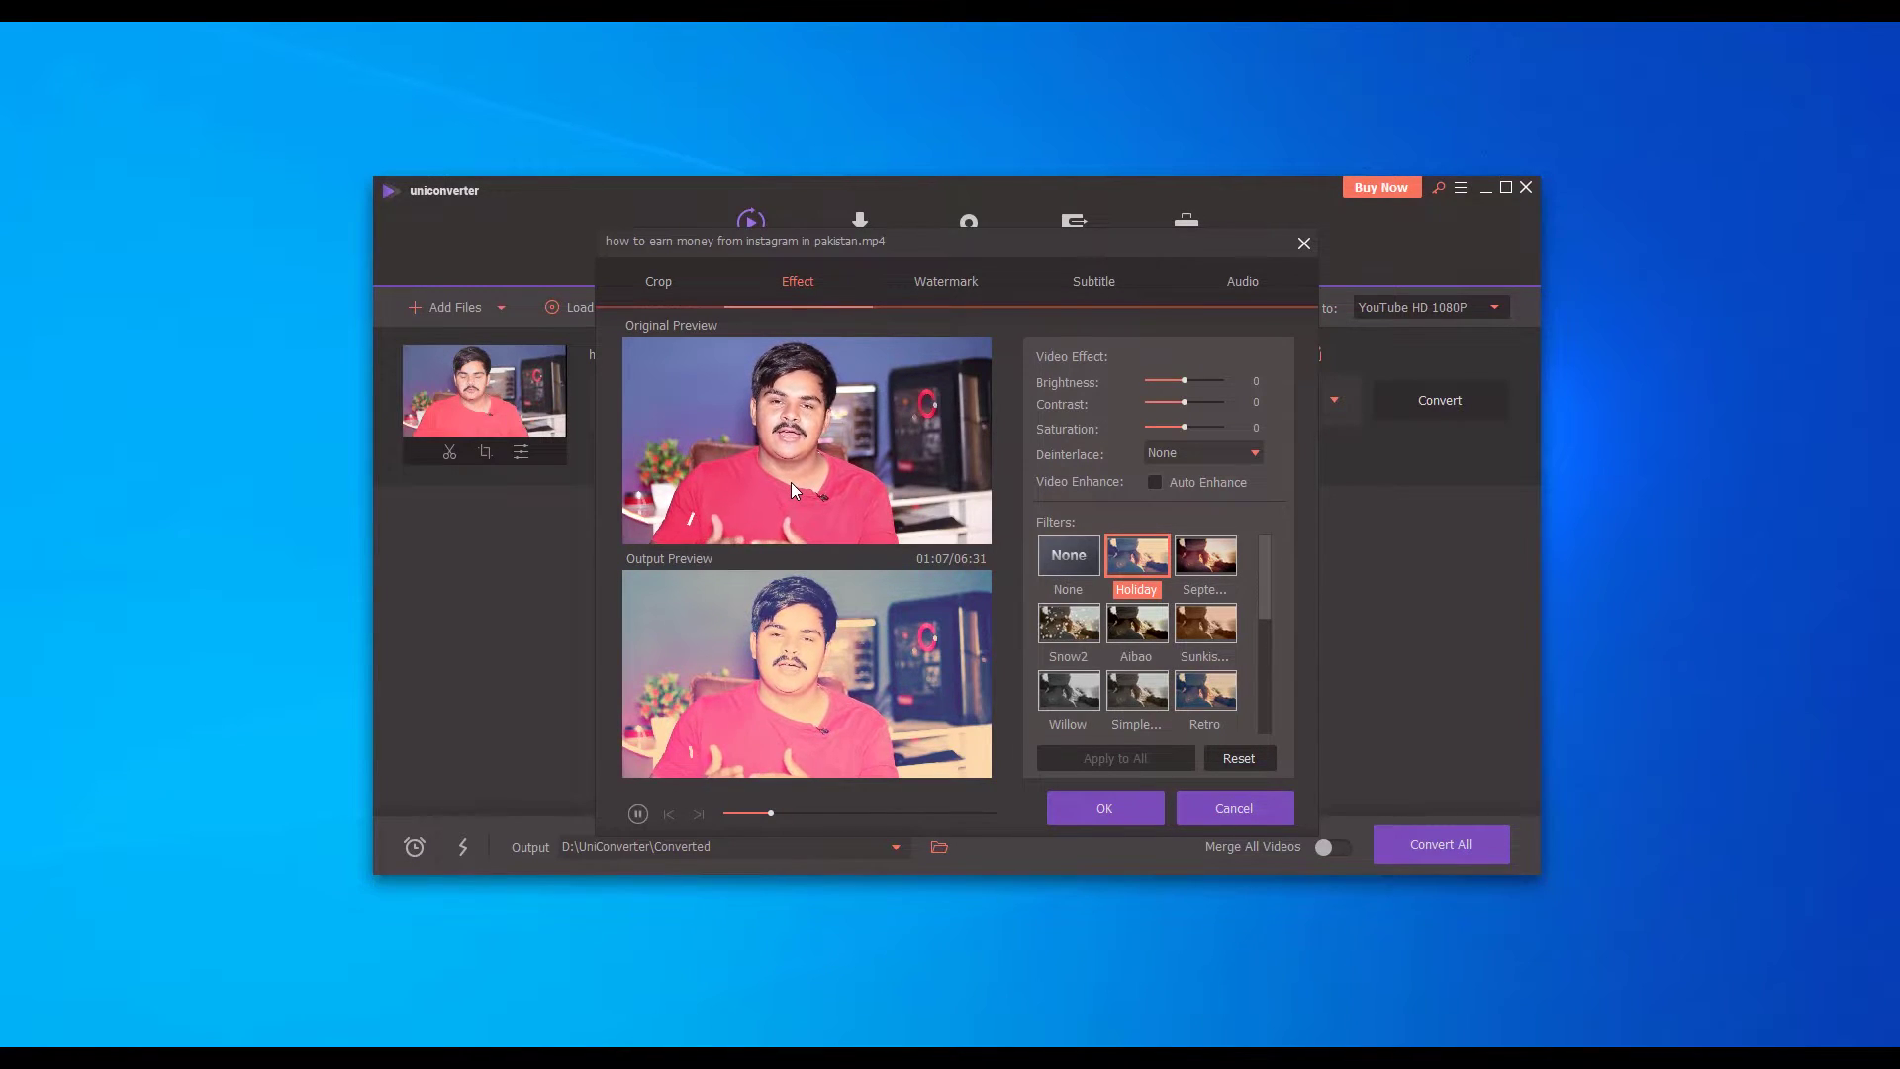
click(1175, 380)
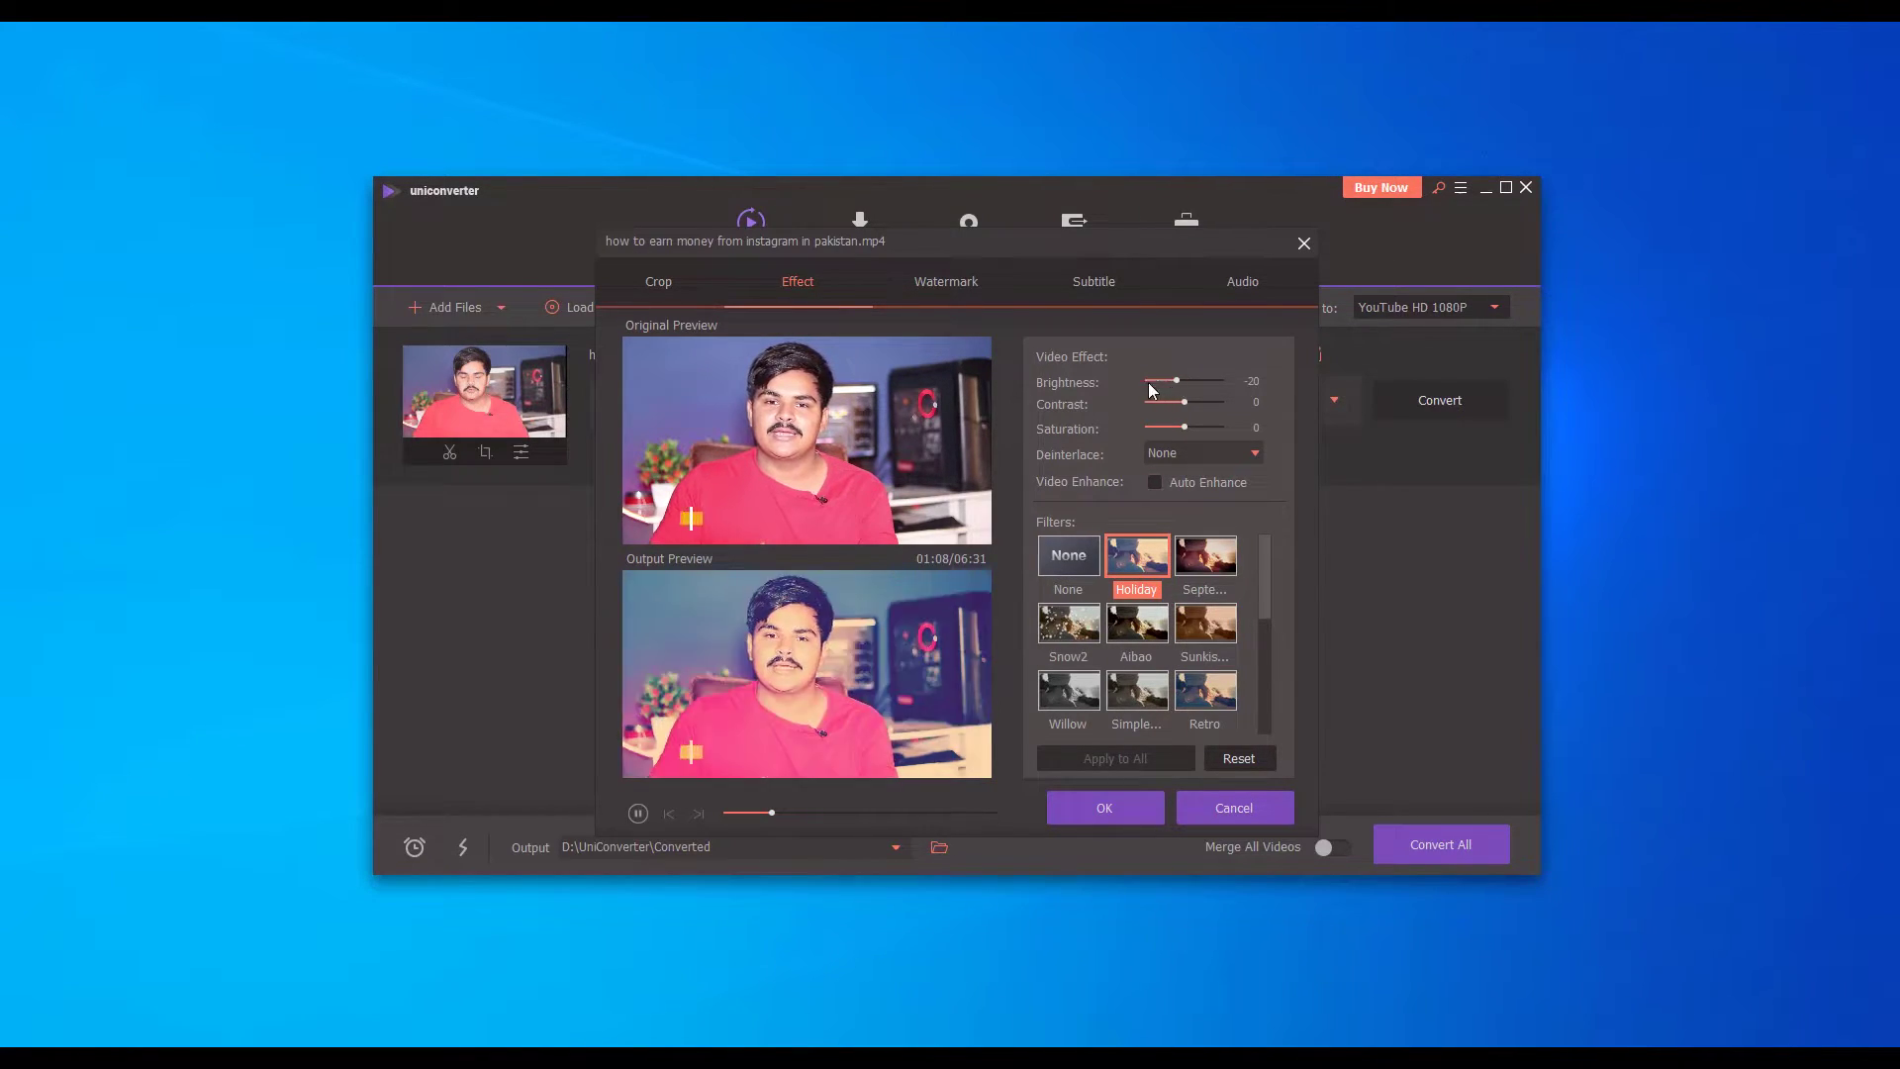
mouse_move(1177, 378)
mouse_down()
mouse_move(1127, 377)
mouse_move(1153, 379)
mouse_up()
click(1204, 379)
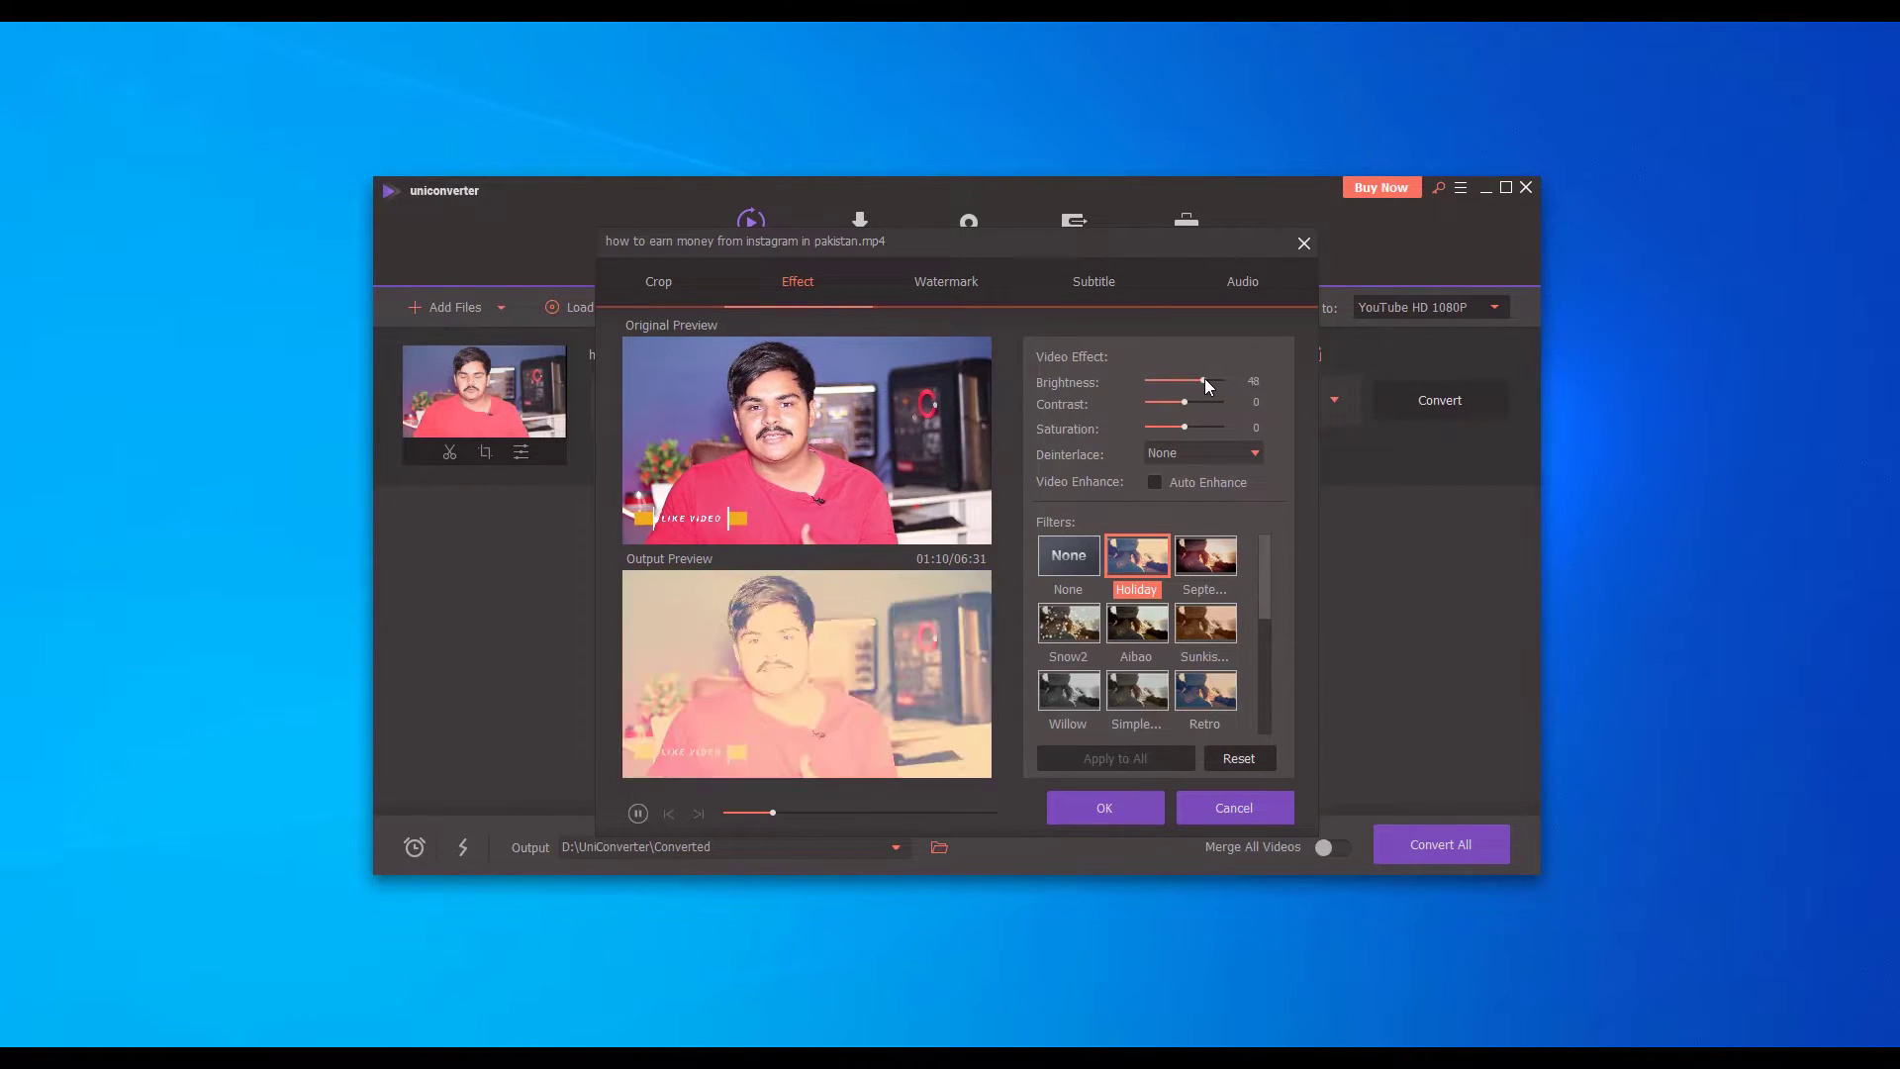
Step: Try other filters on the video, including Retro, None, Holiday and the last one in the filter list
click(1154, 715)
click(1191, 697)
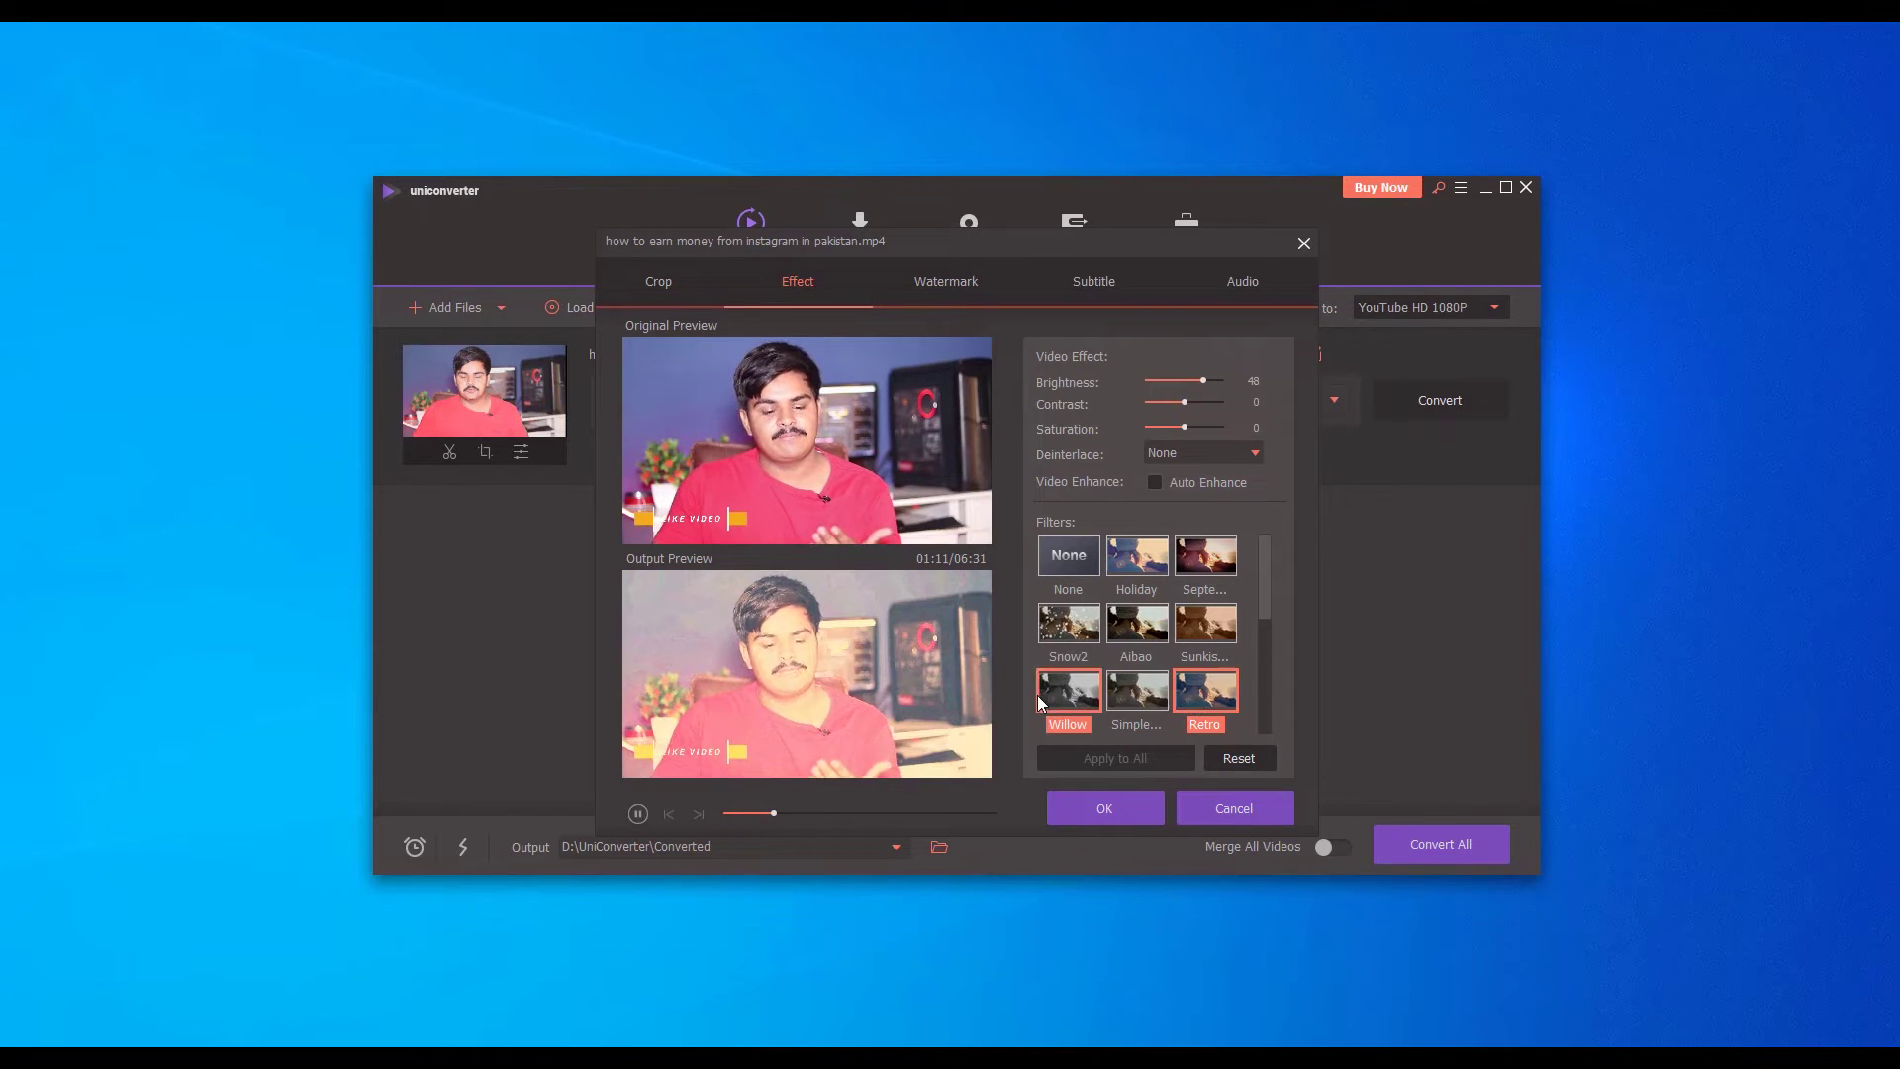
click(1180, 626)
click(1069, 559)
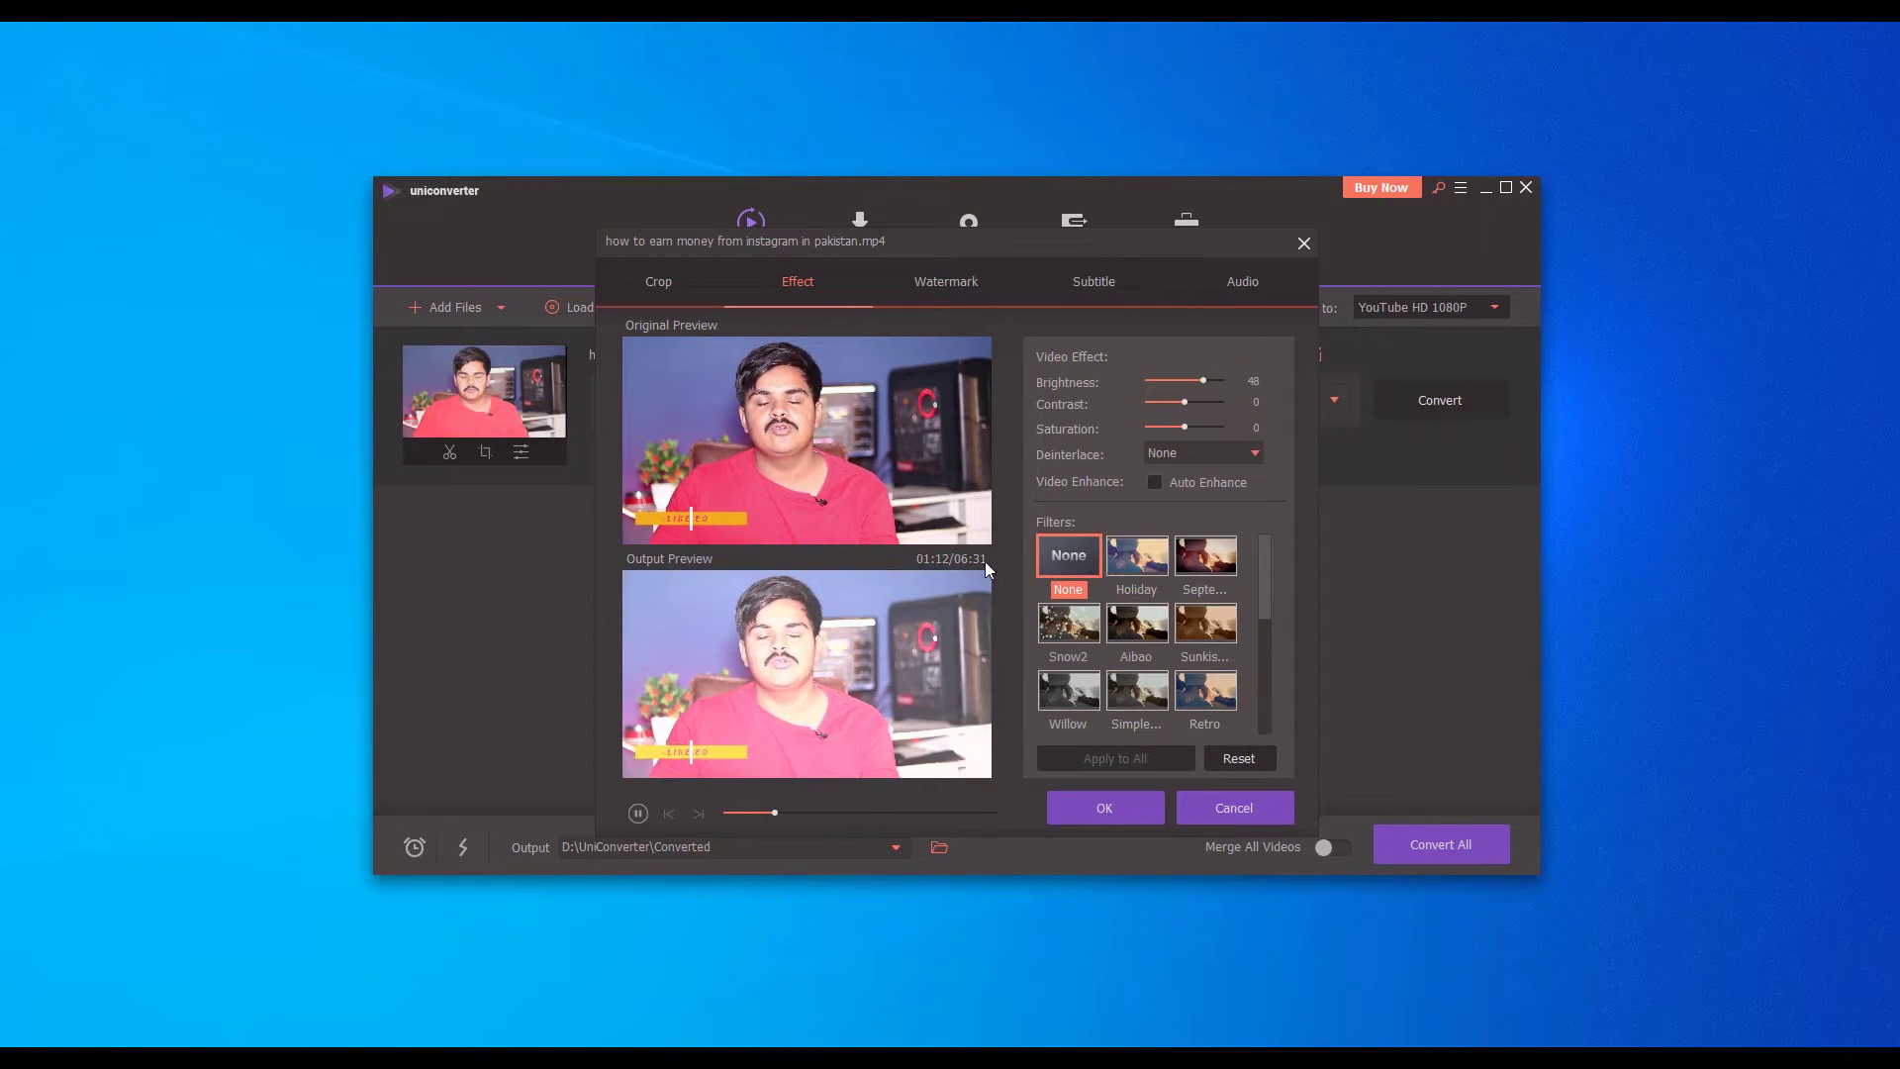
click(1118, 572)
click(1227, 562)
click(1208, 628)
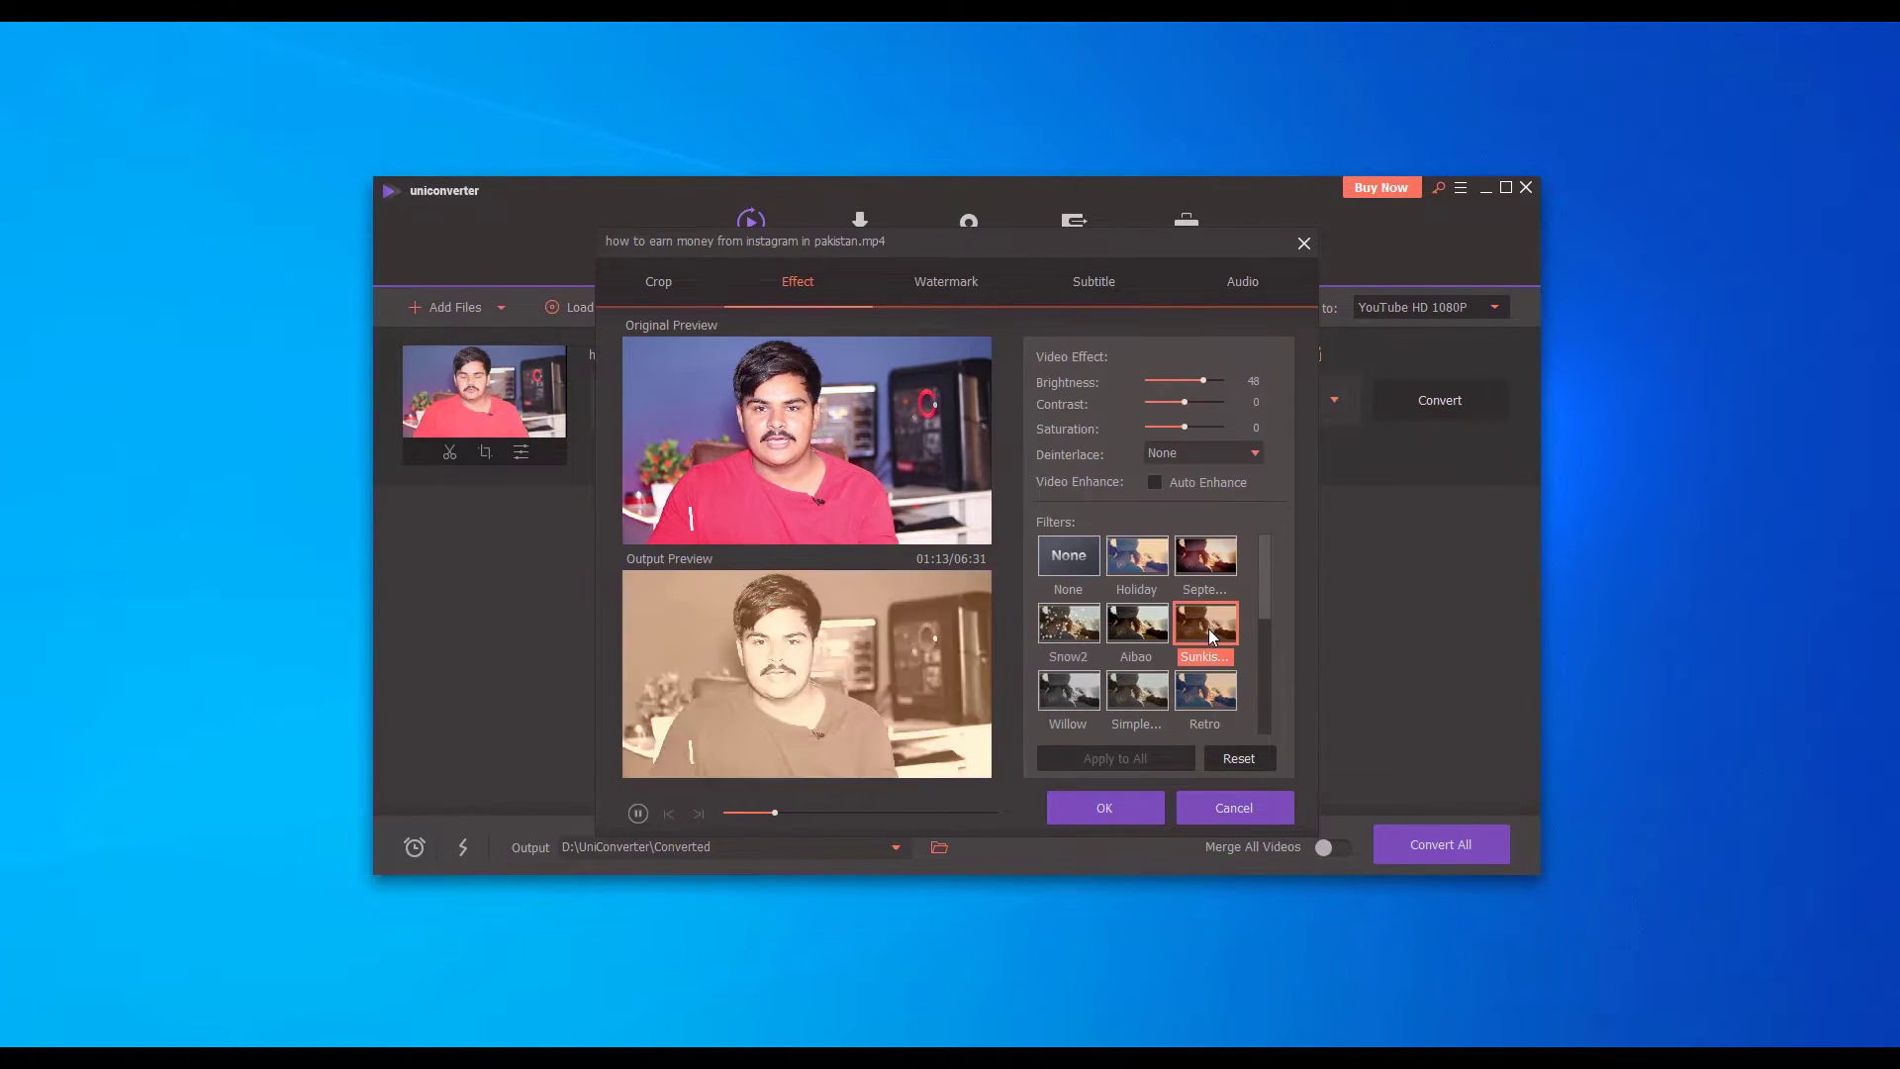
scroll(1197, 653, down, 5)
click(1067, 683)
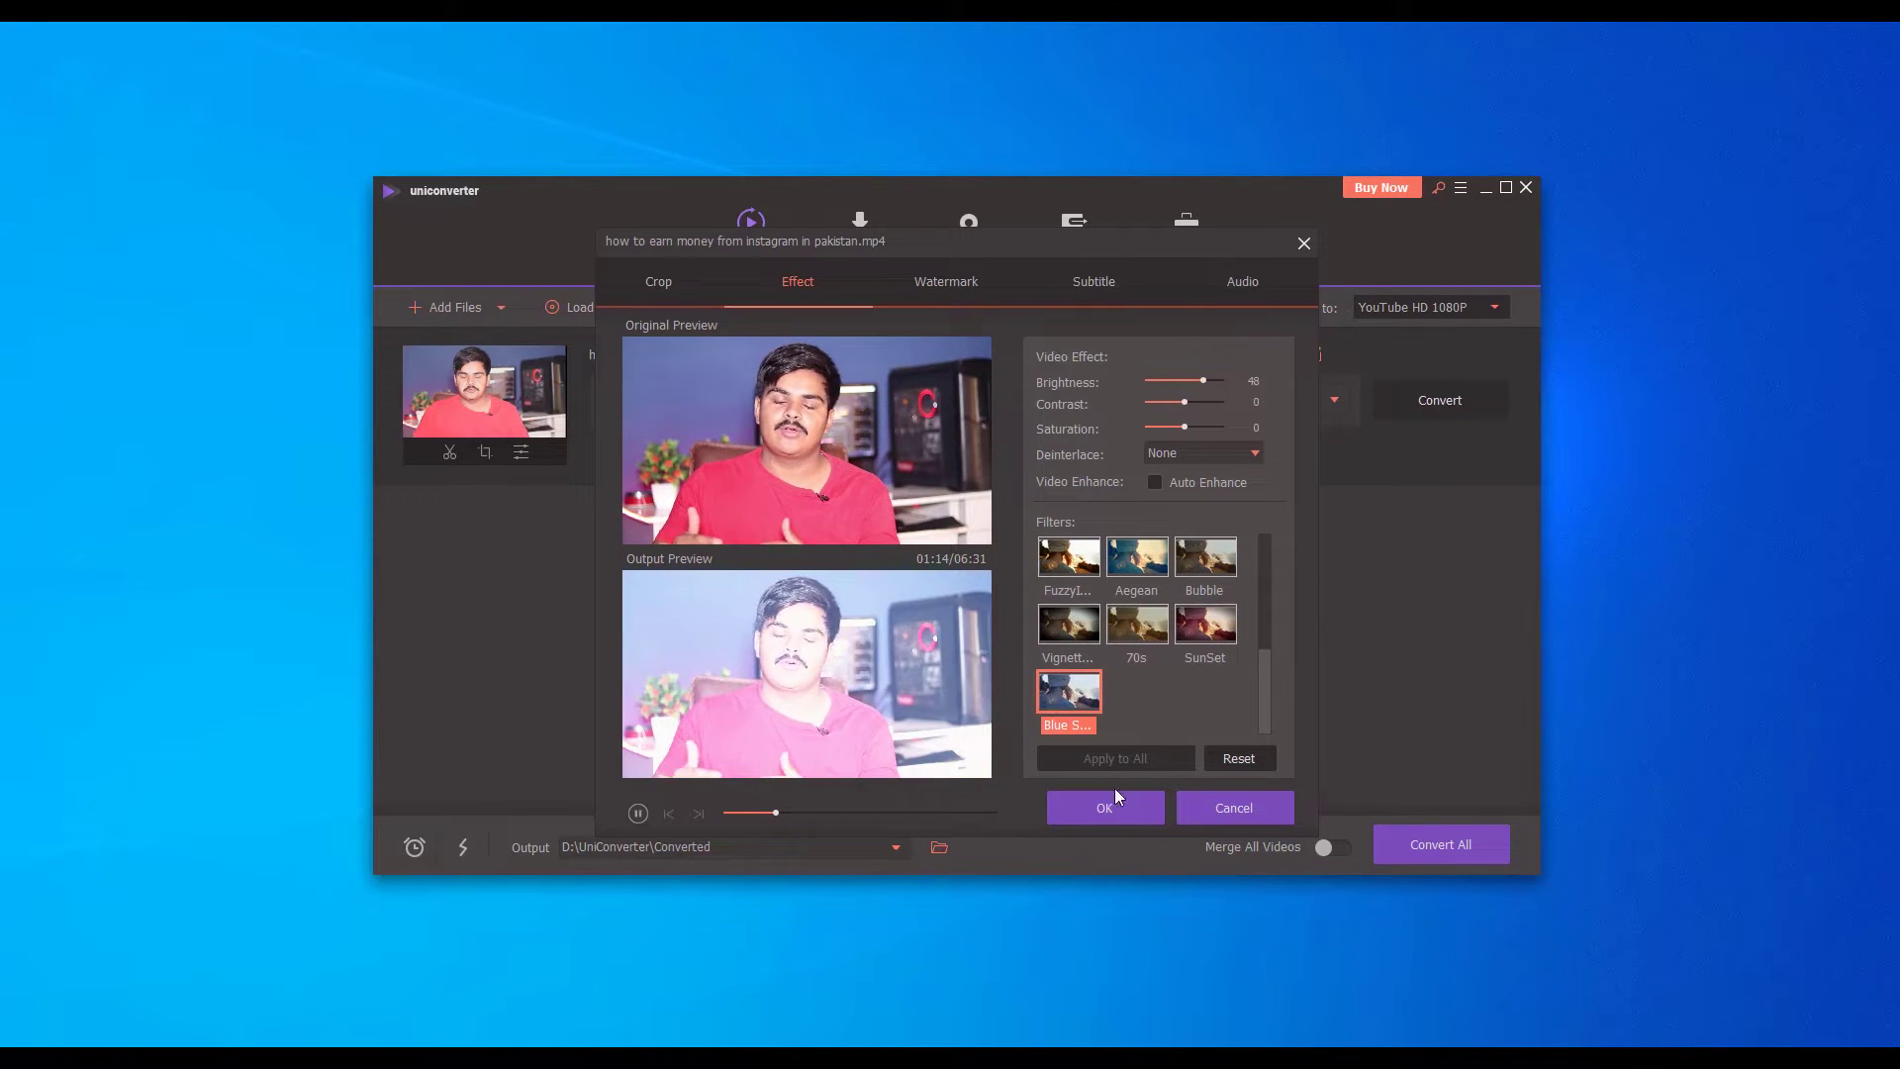
Step: Examine the video's watermark, subtitle and audio volume settings, and close the editor without saving
click(946, 285)
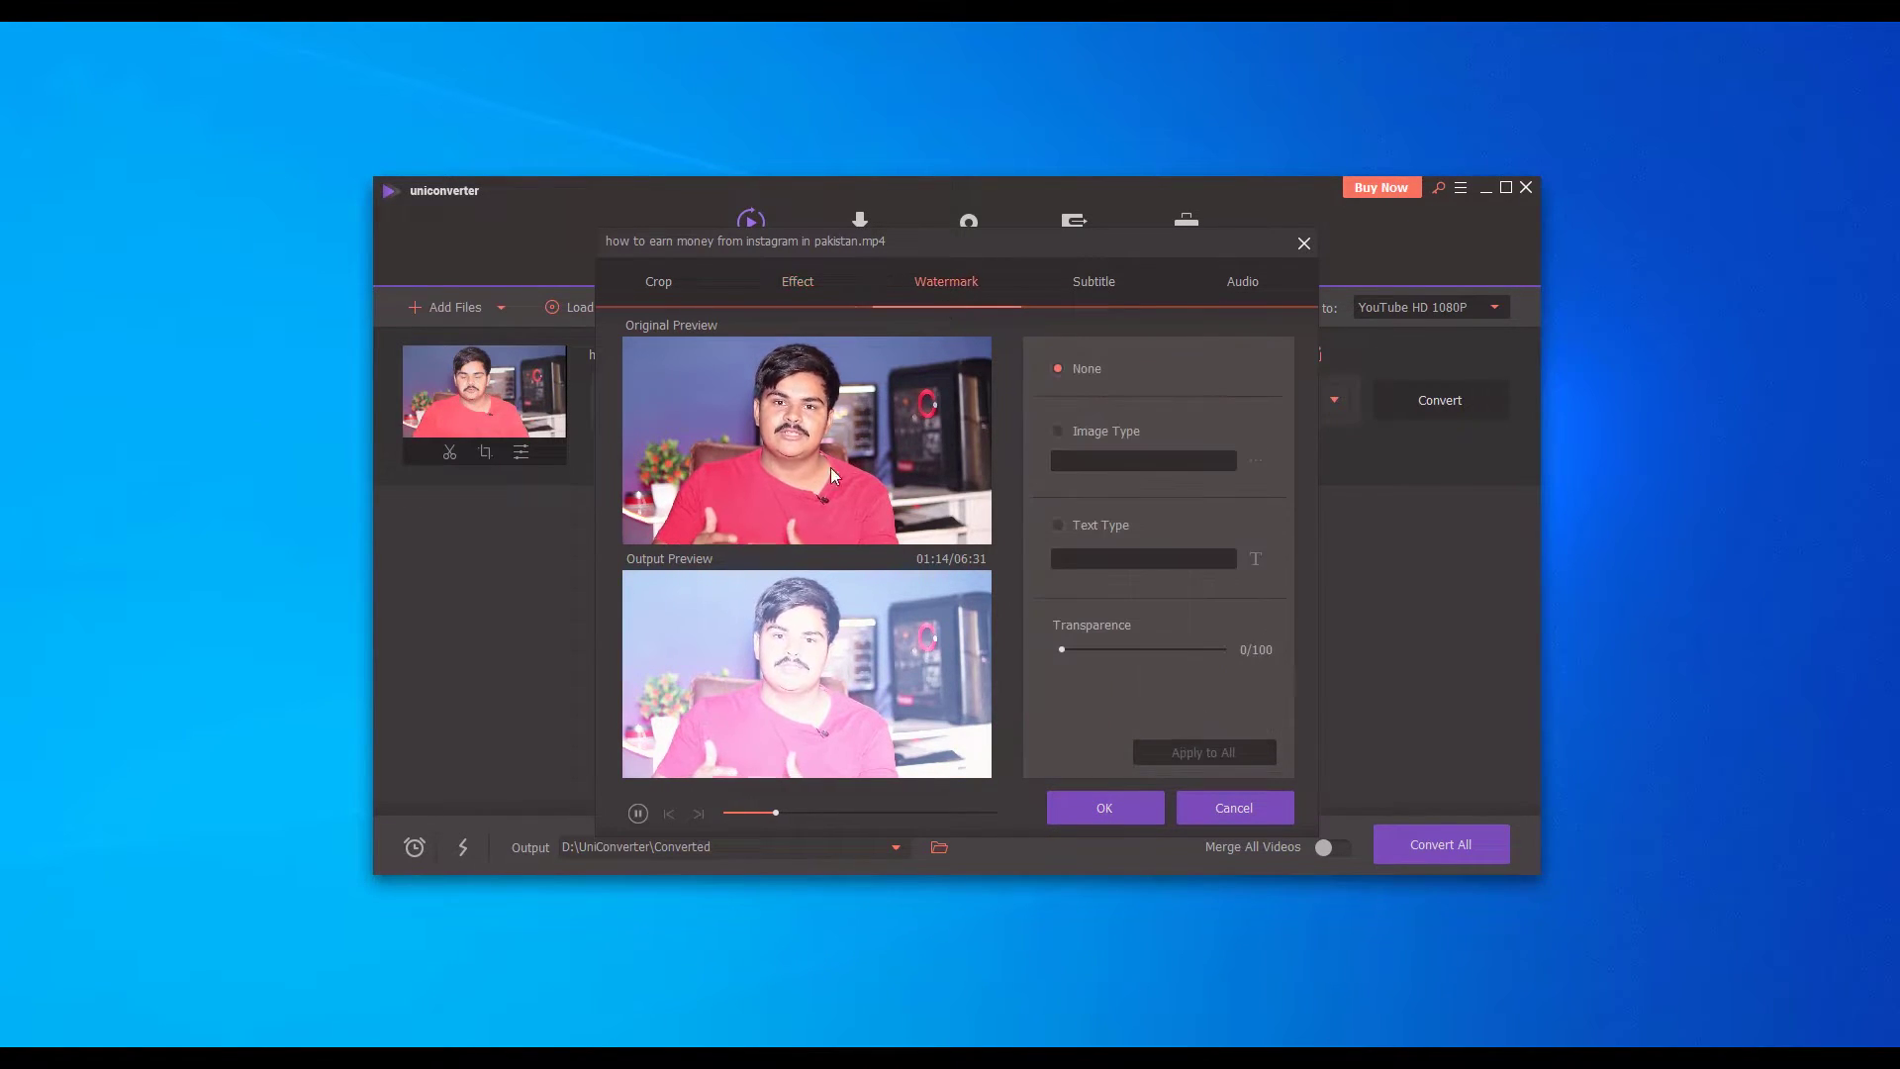
click(1094, 281)
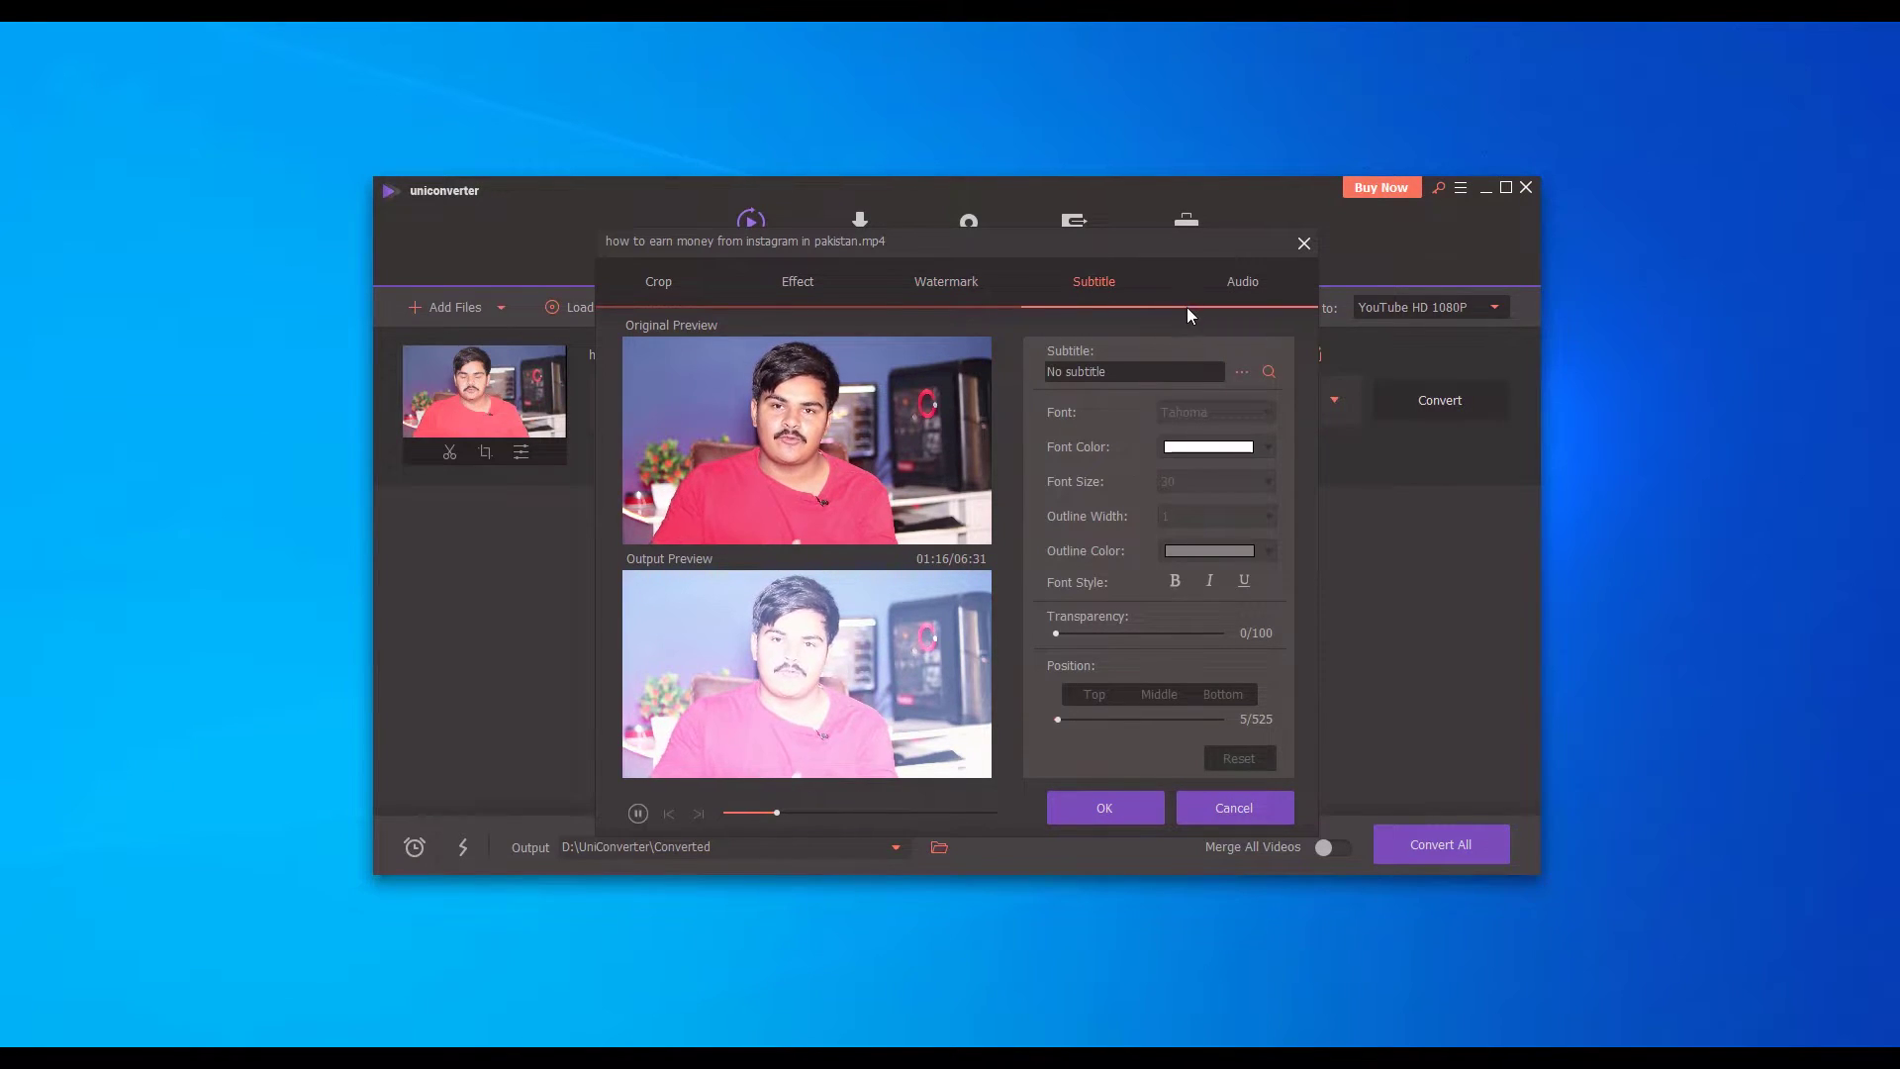
click(1243, 281)
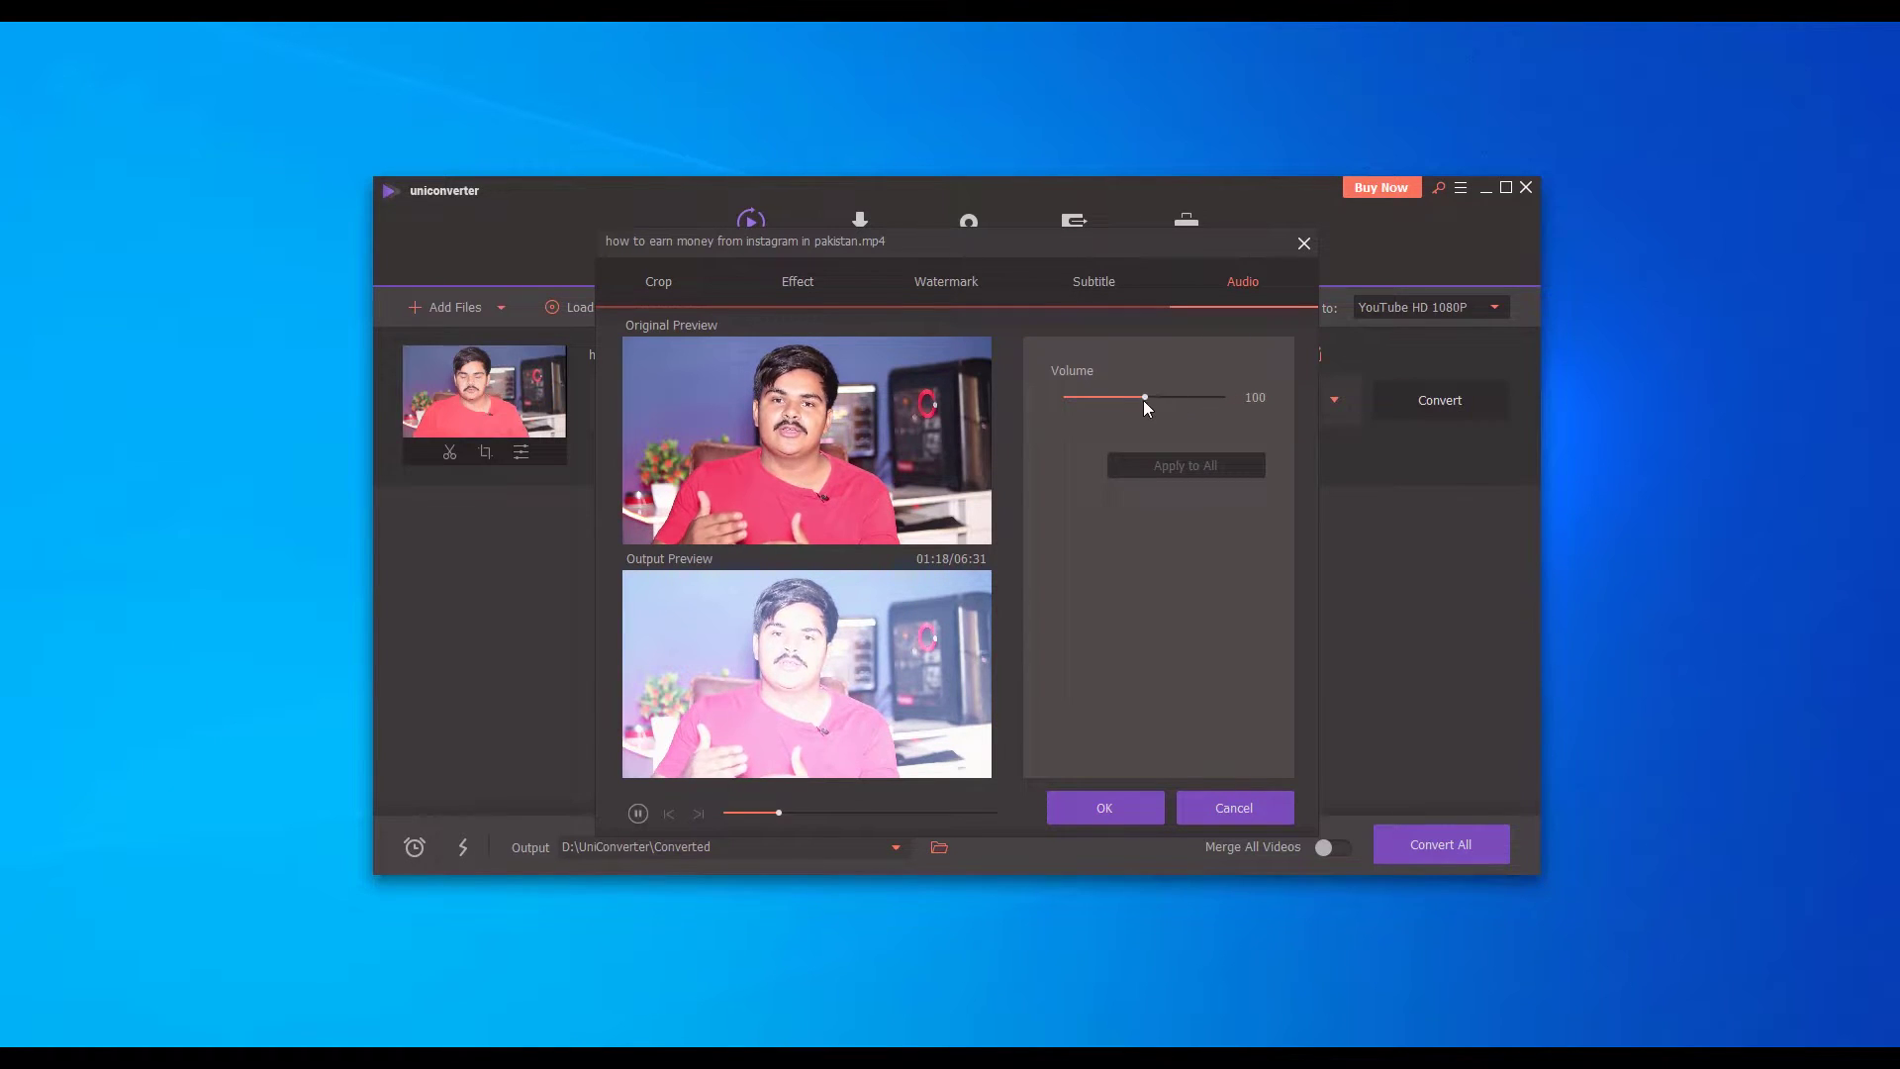
click(1229, 798)
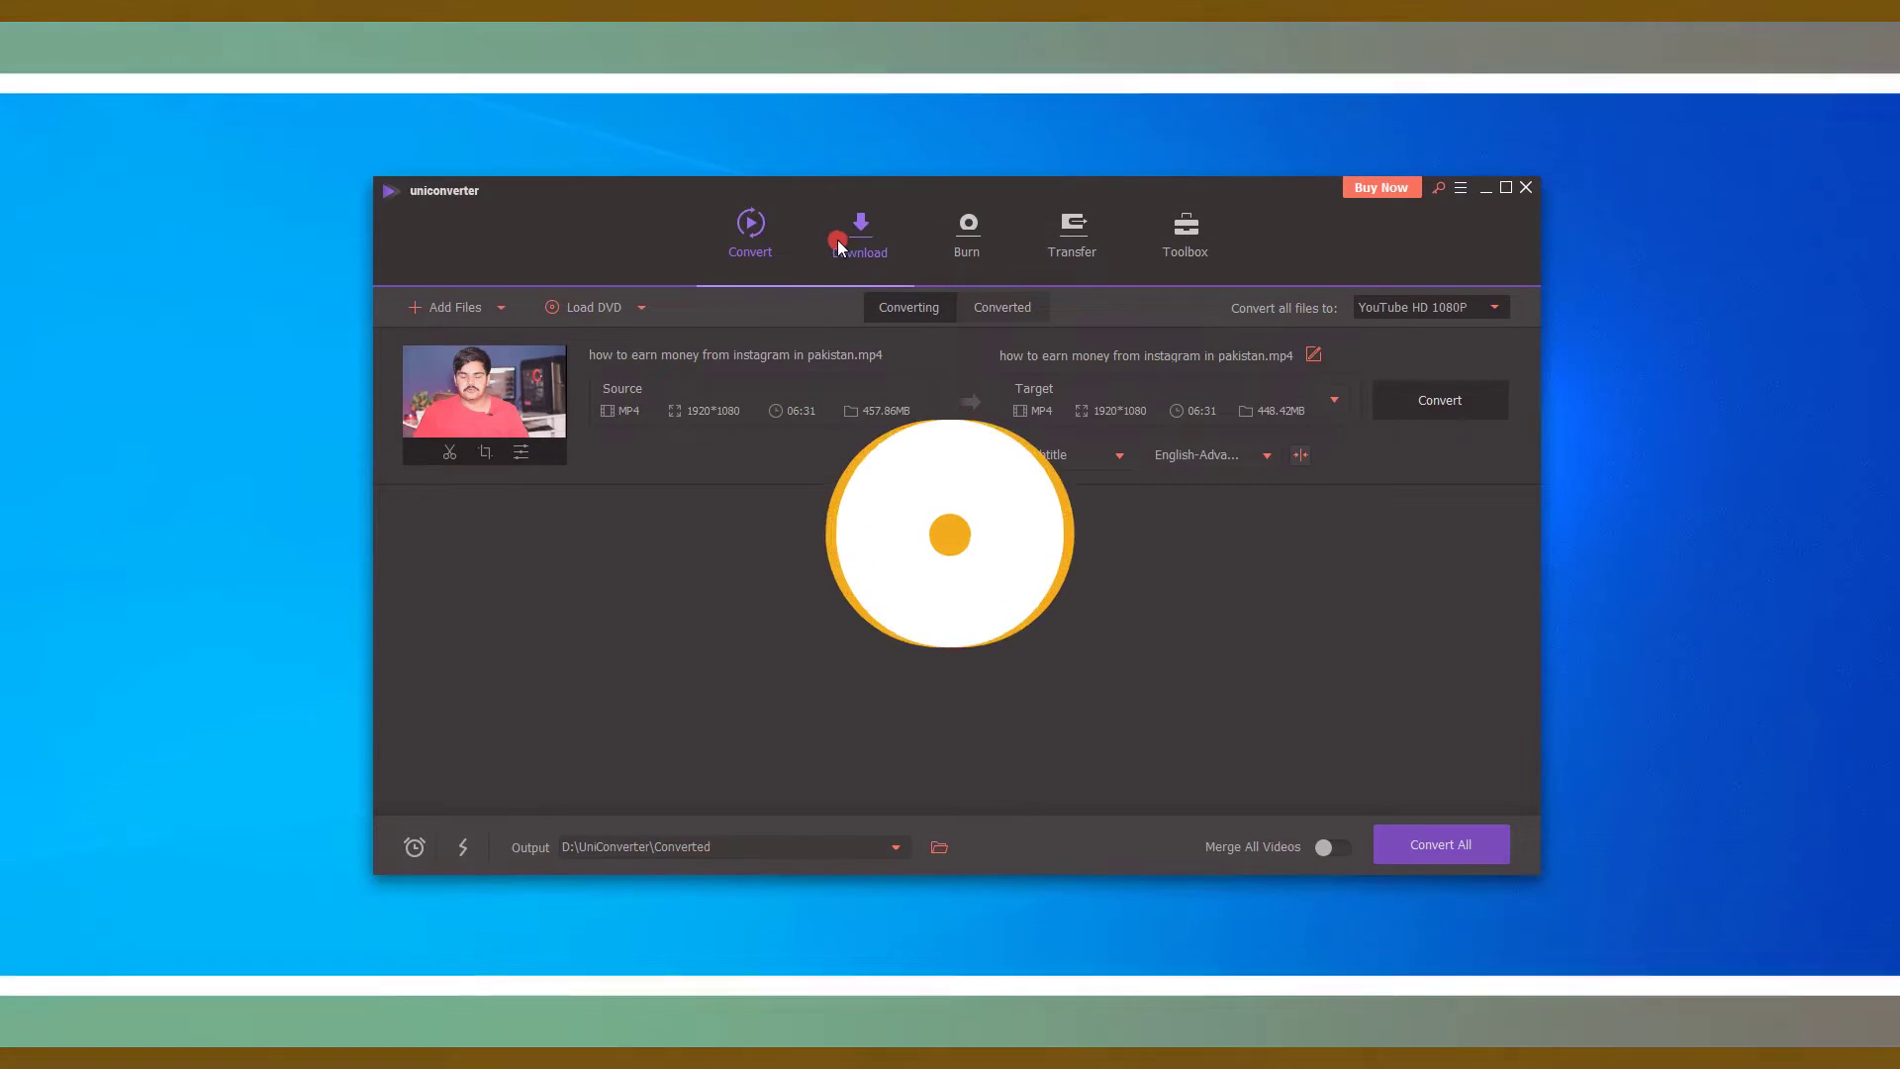
Step: Copy the URL of the YouTube video "How Much I earned from YouTube in last Month" and paste it into UniConverter's downloader
click(837, 244)
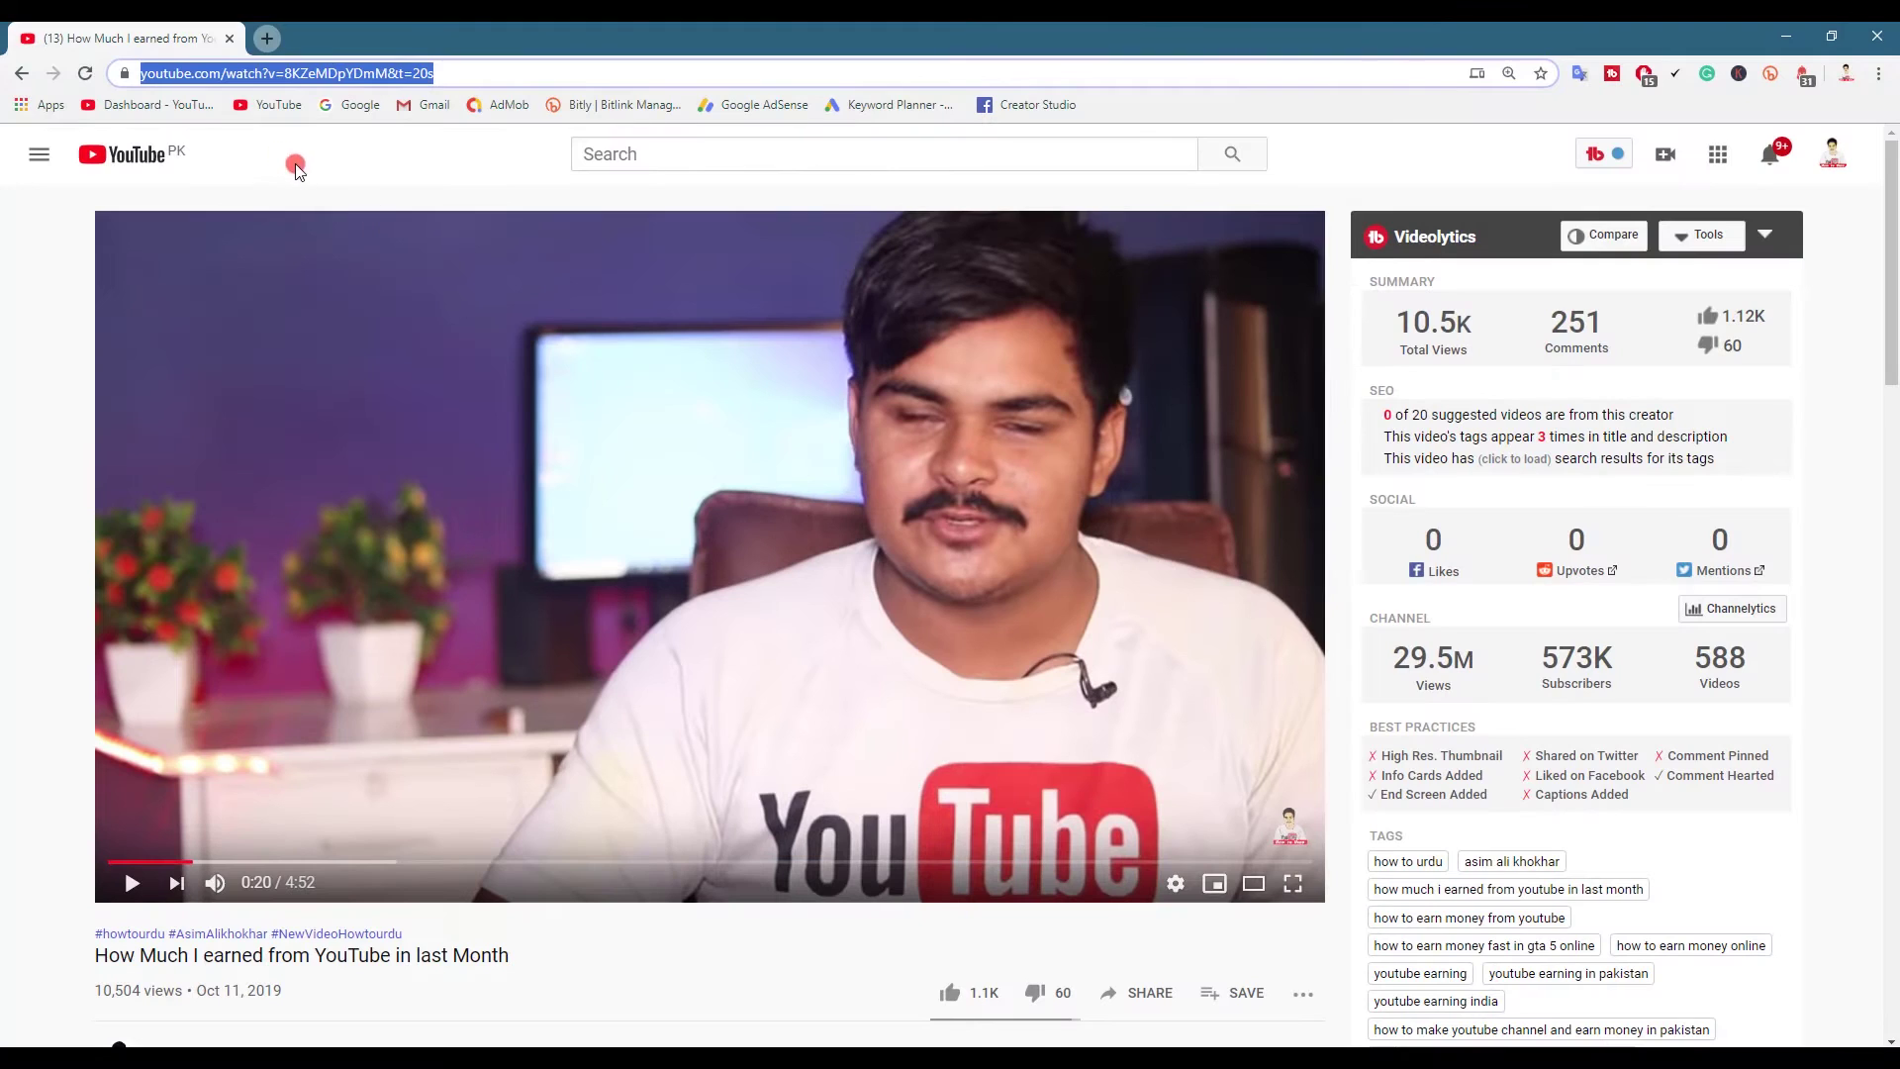
right_click(229, 71)
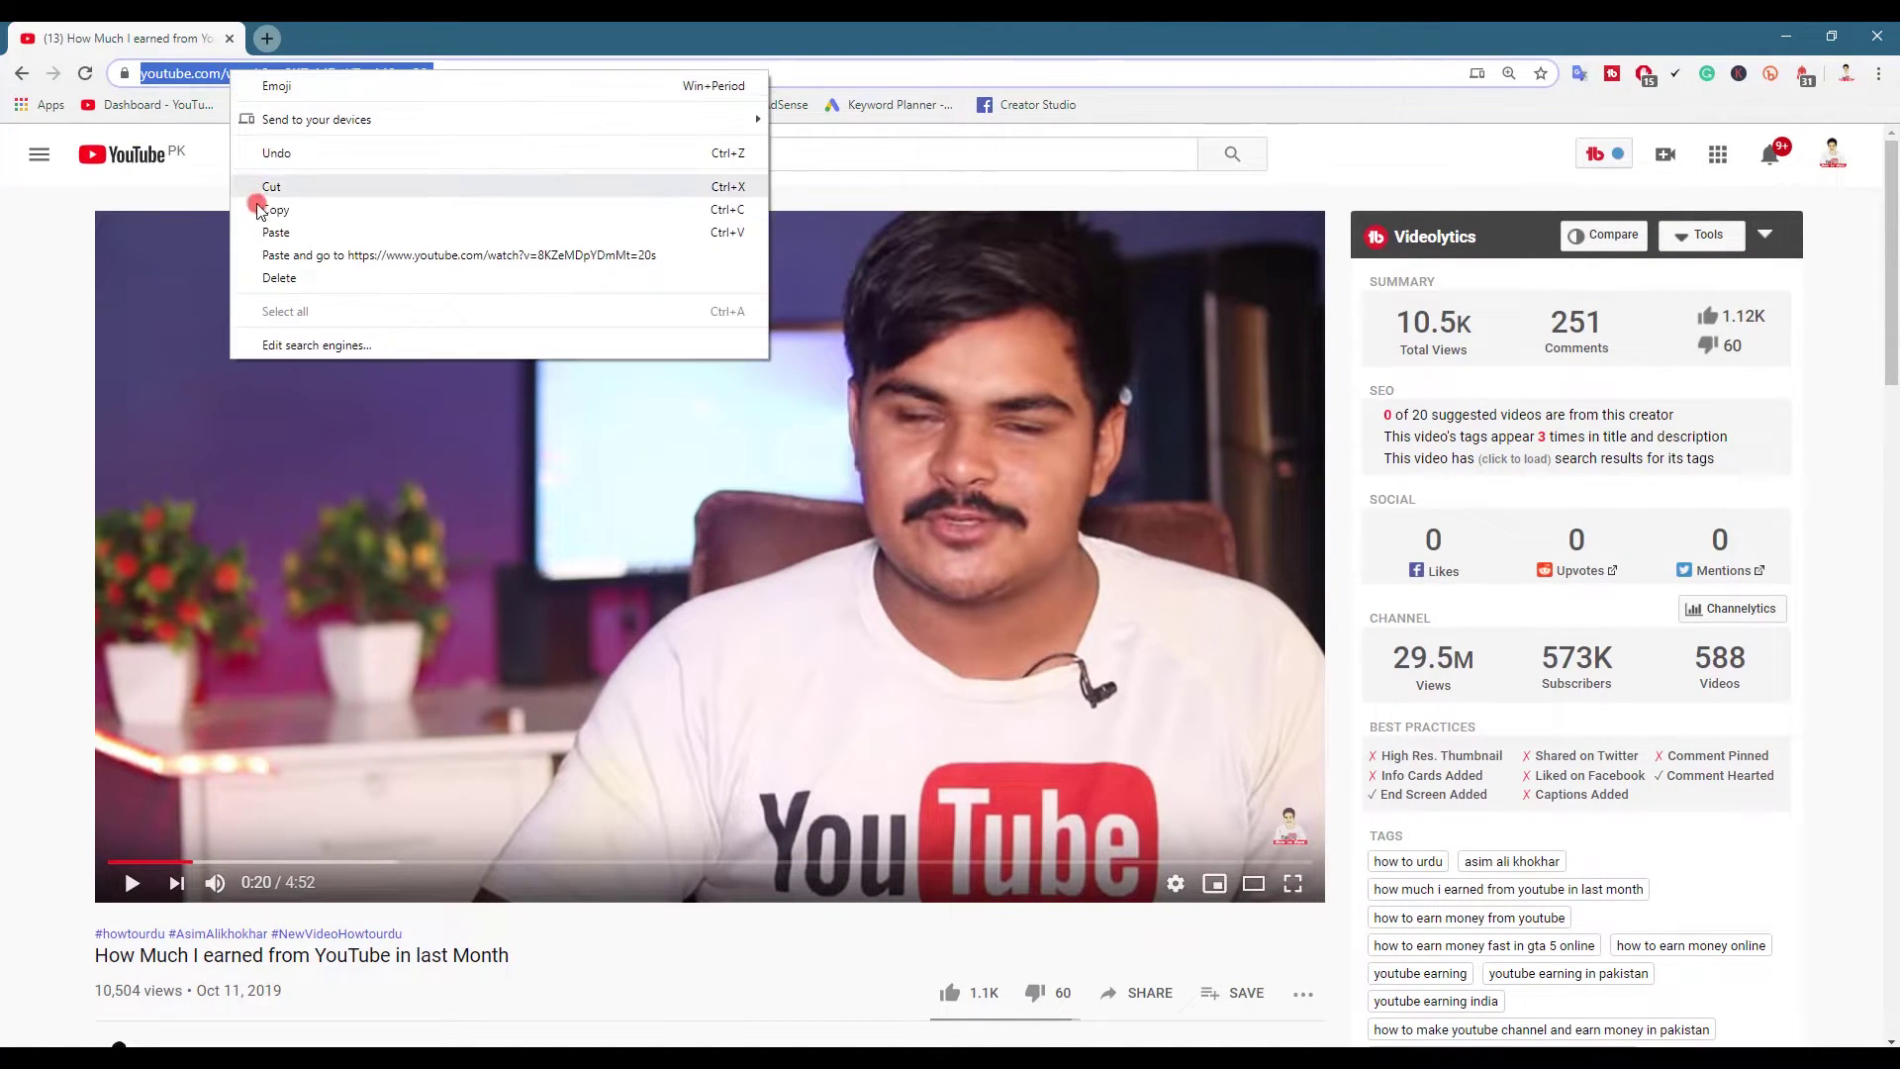
click(260, 210)
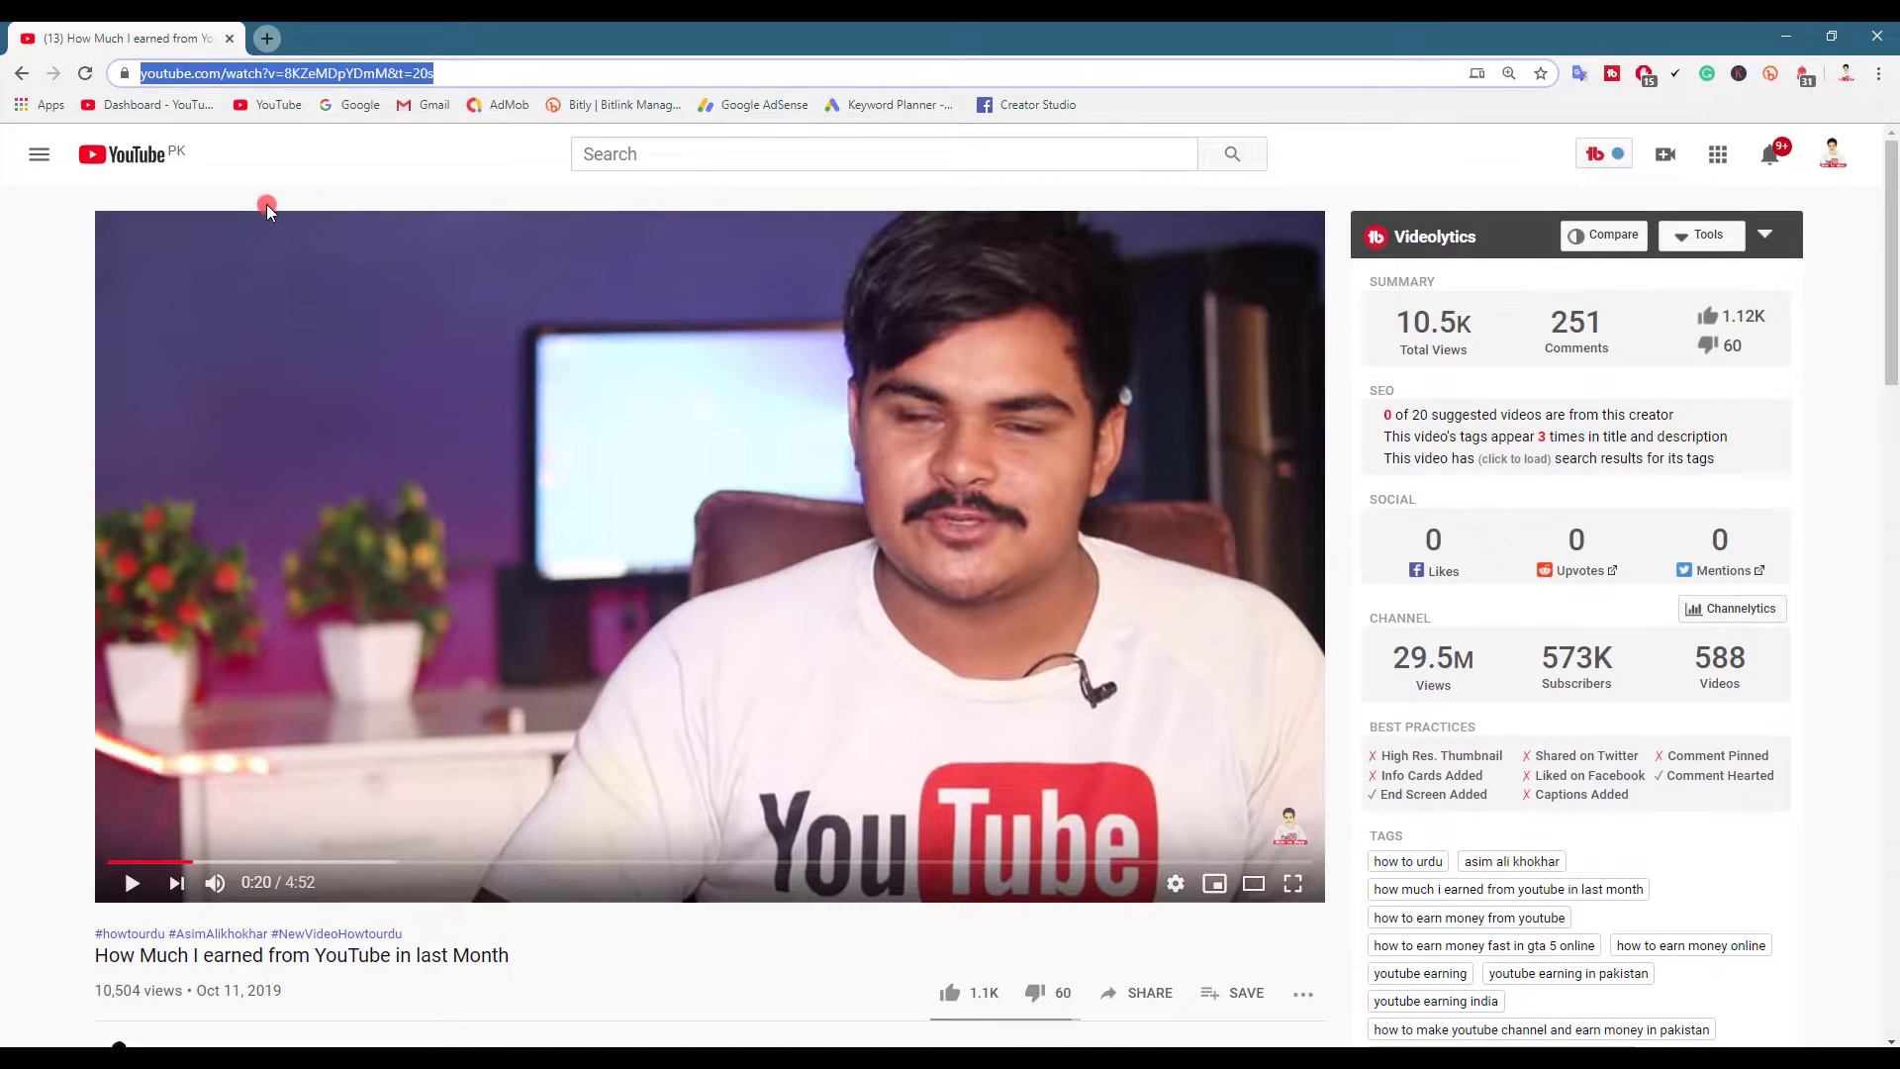
click(1782, 33)
click(437, 307)
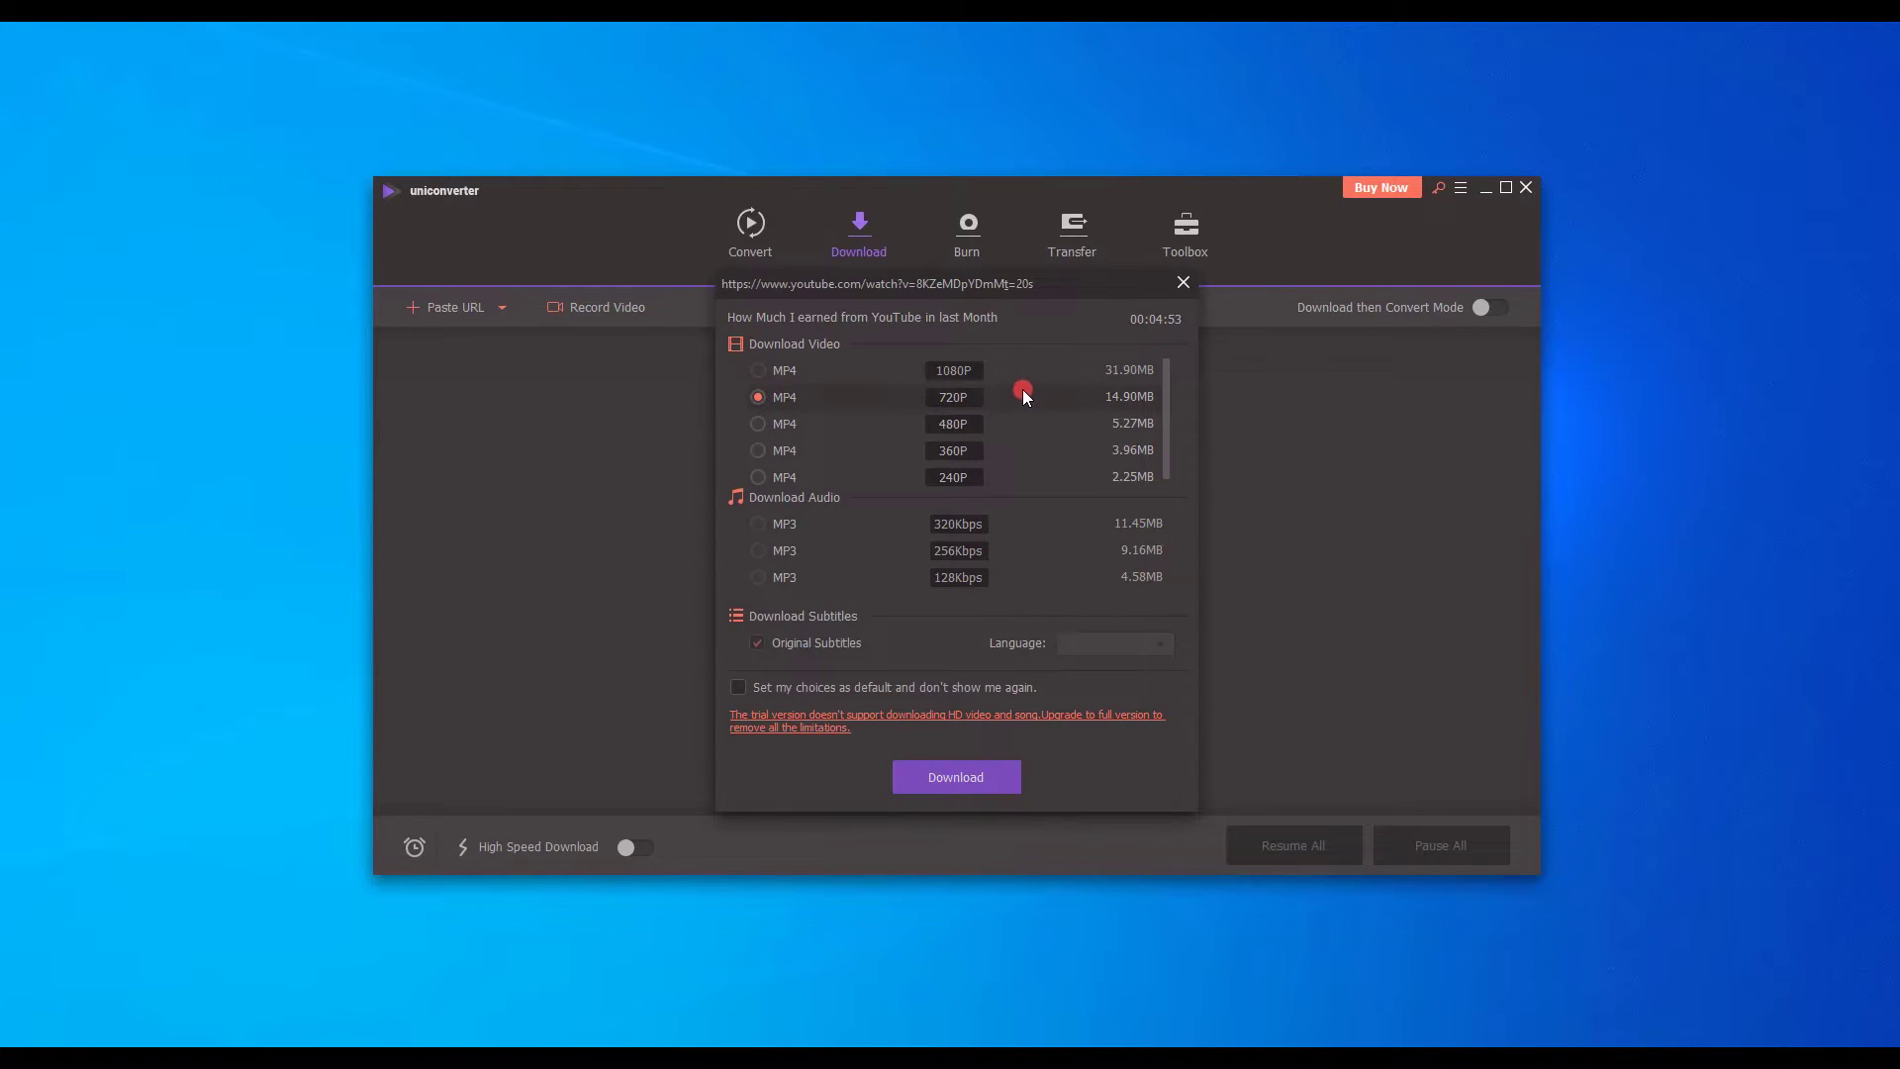
Step: Try the 1080P option, and start downloading the YouTube video as a 720P MP4 while continuing with the trial version
click(964, 373)
click(930, 777)
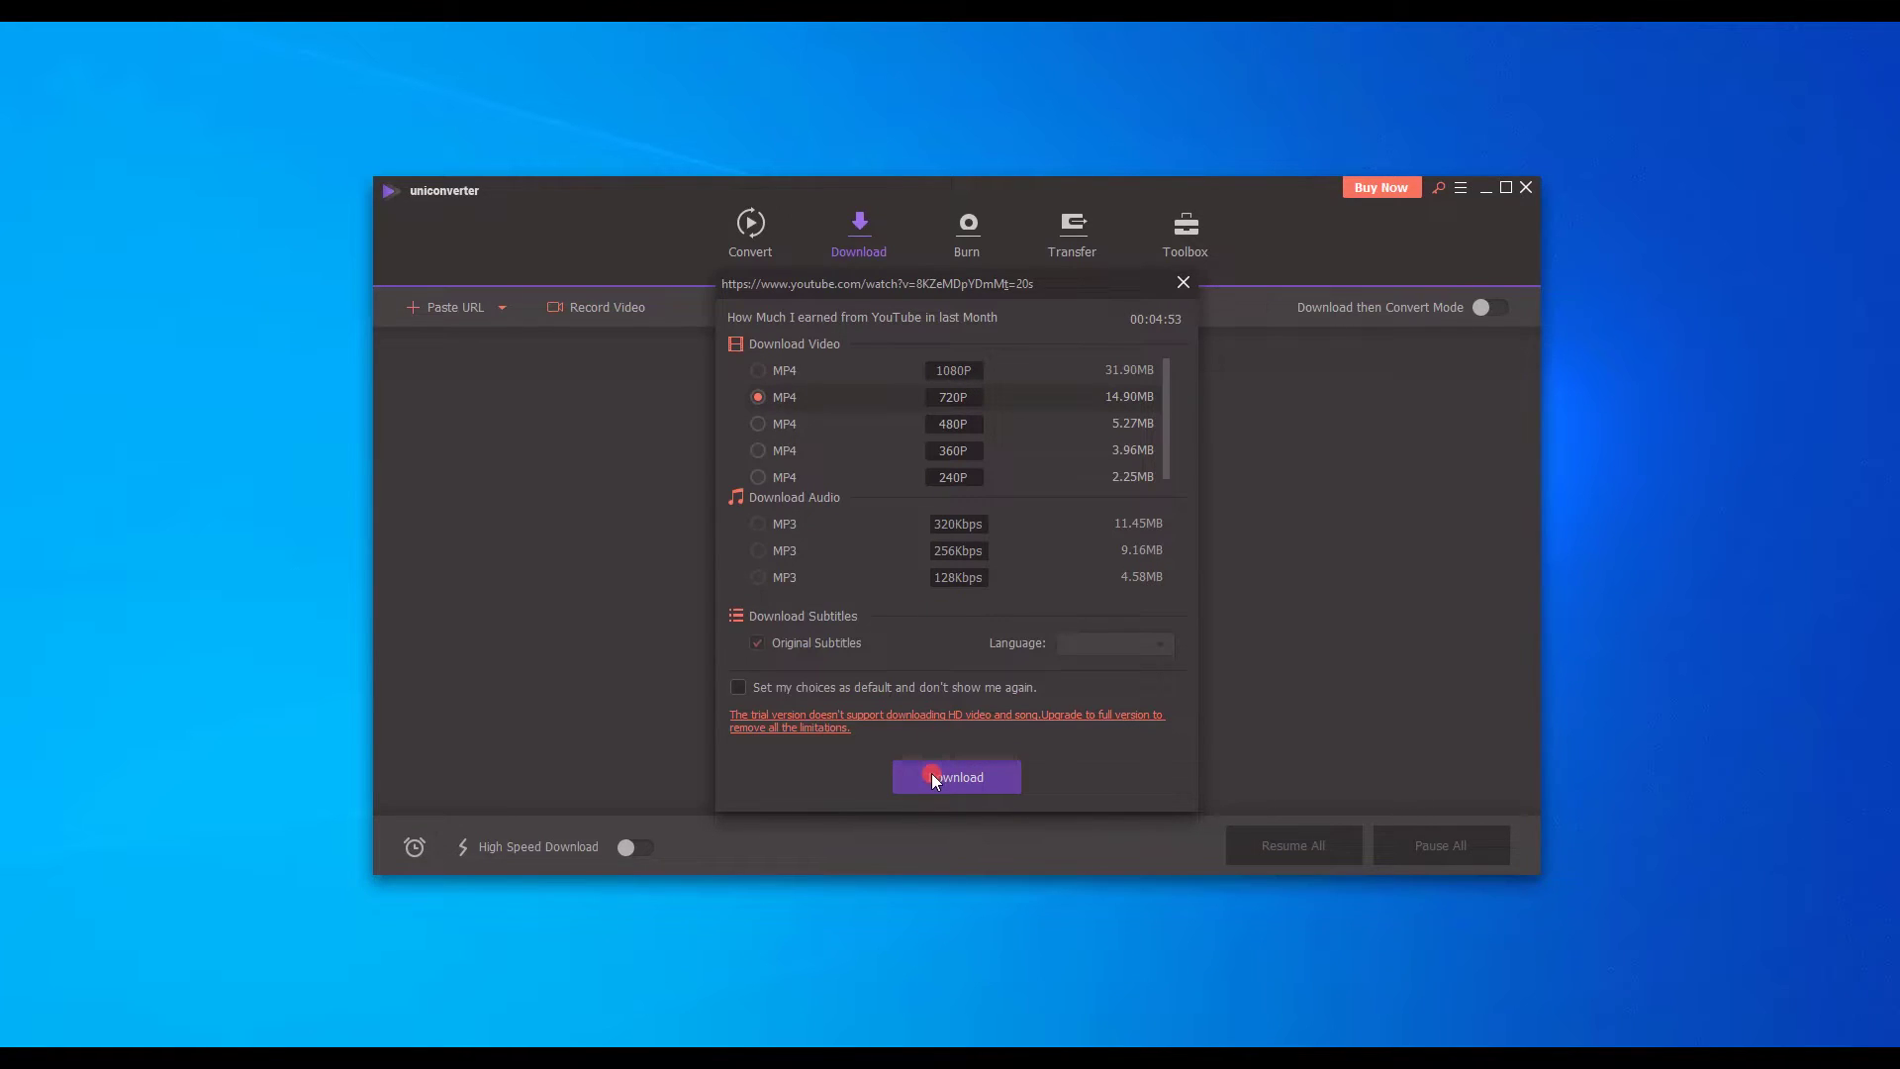
click(757, 729)
click(918, 401)
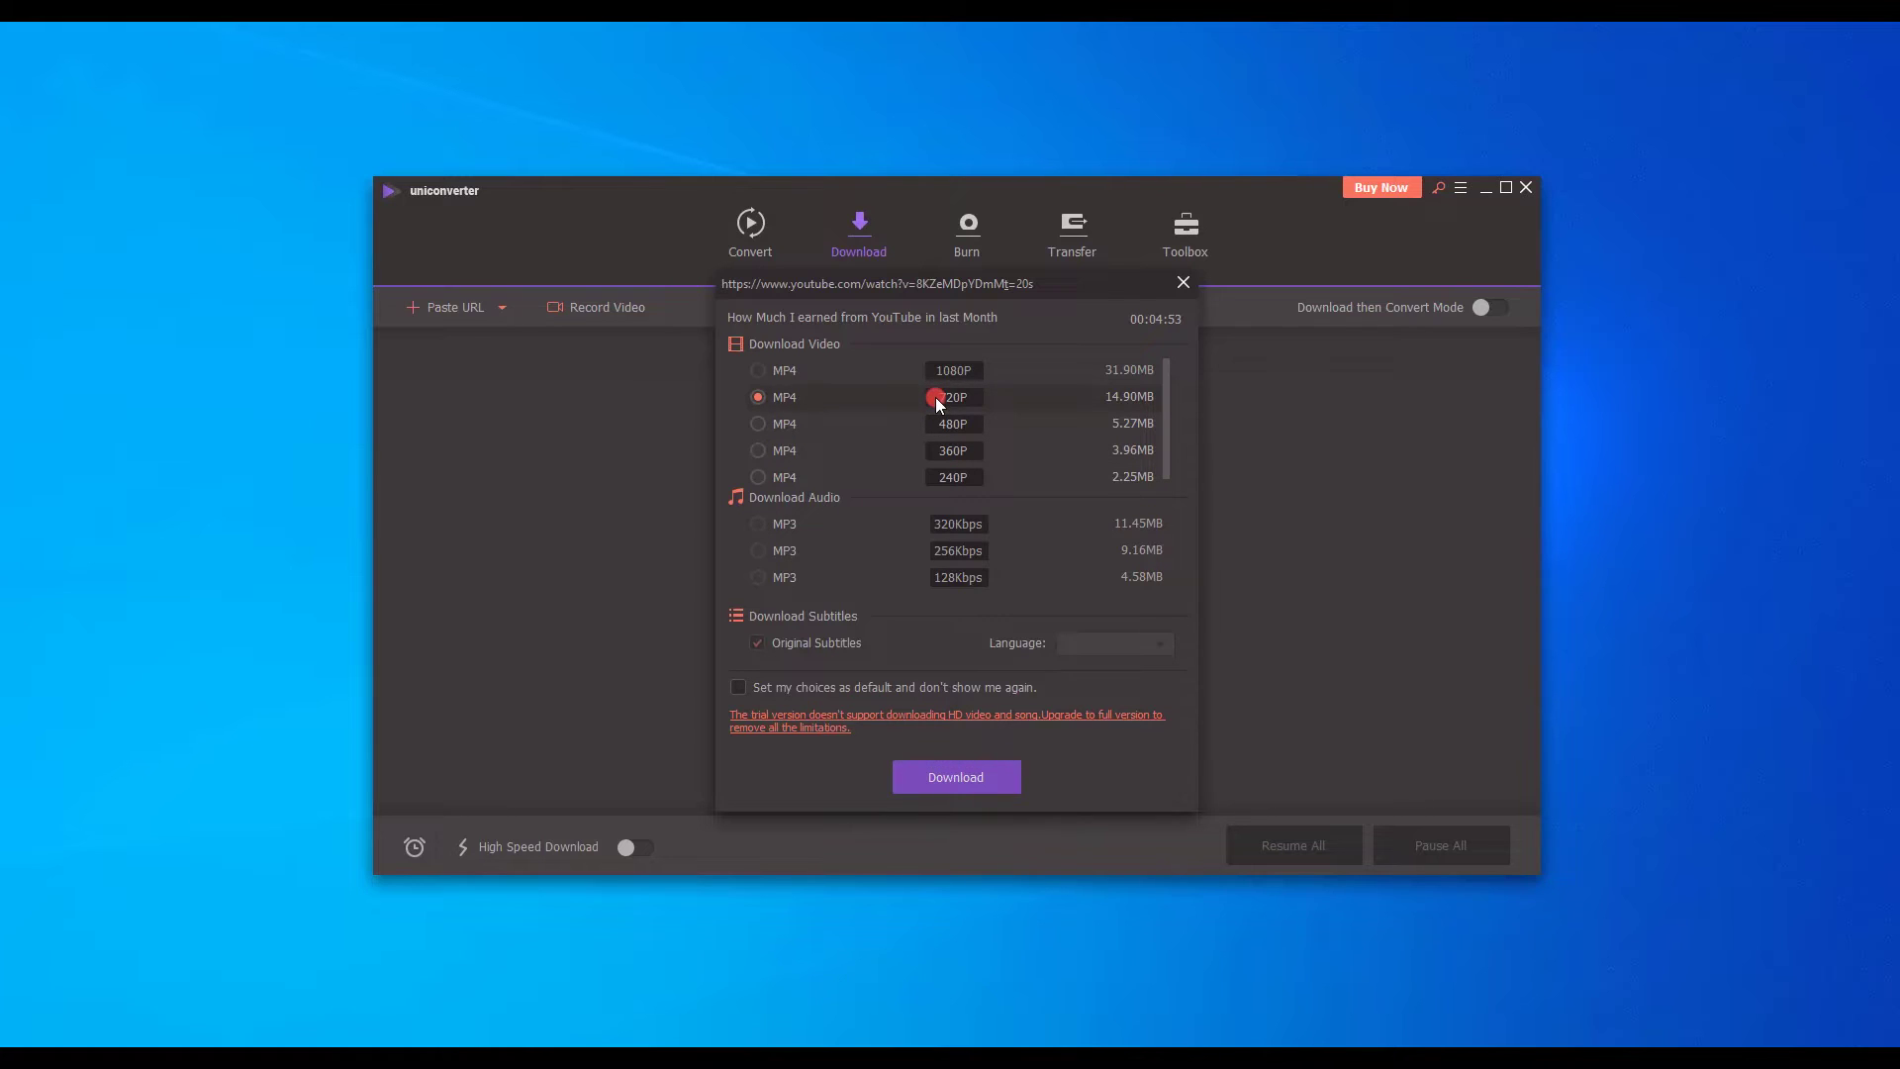
click(769, 369)
click(974, 775)
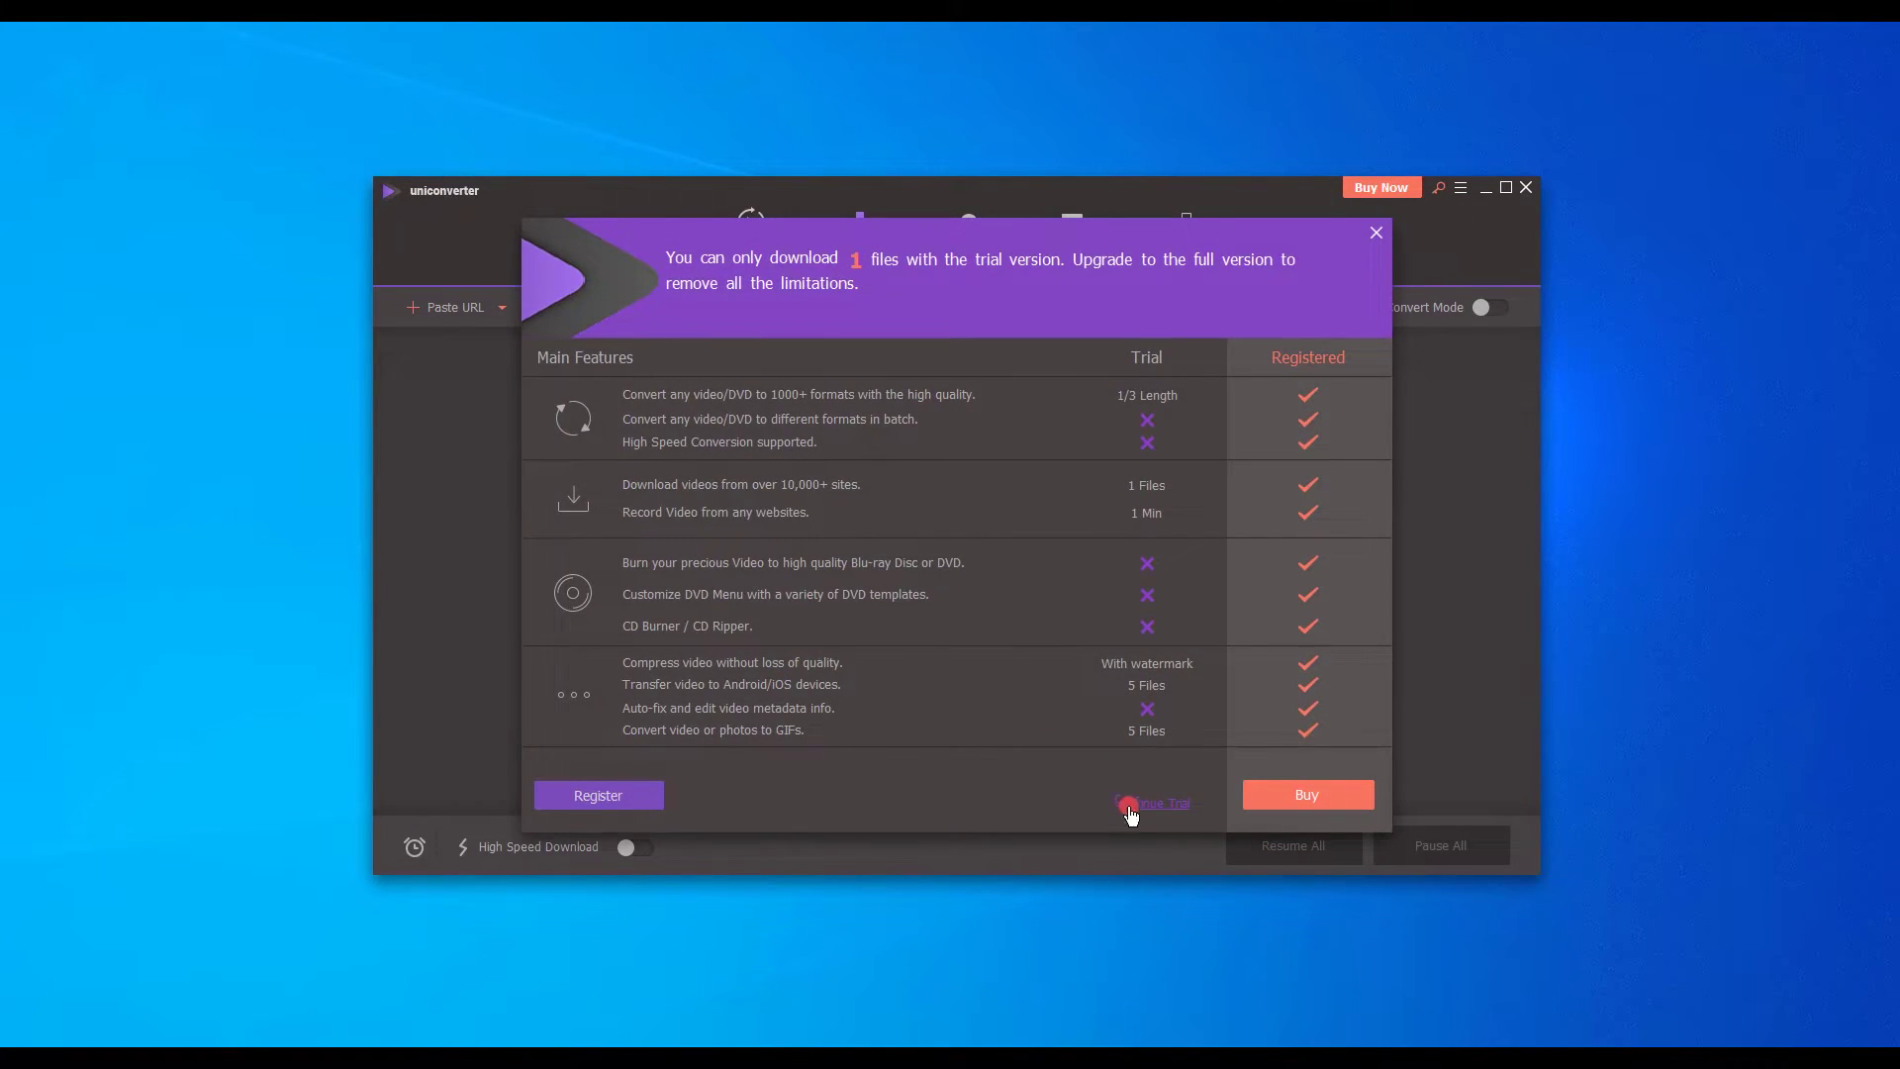
click(1140, 804)
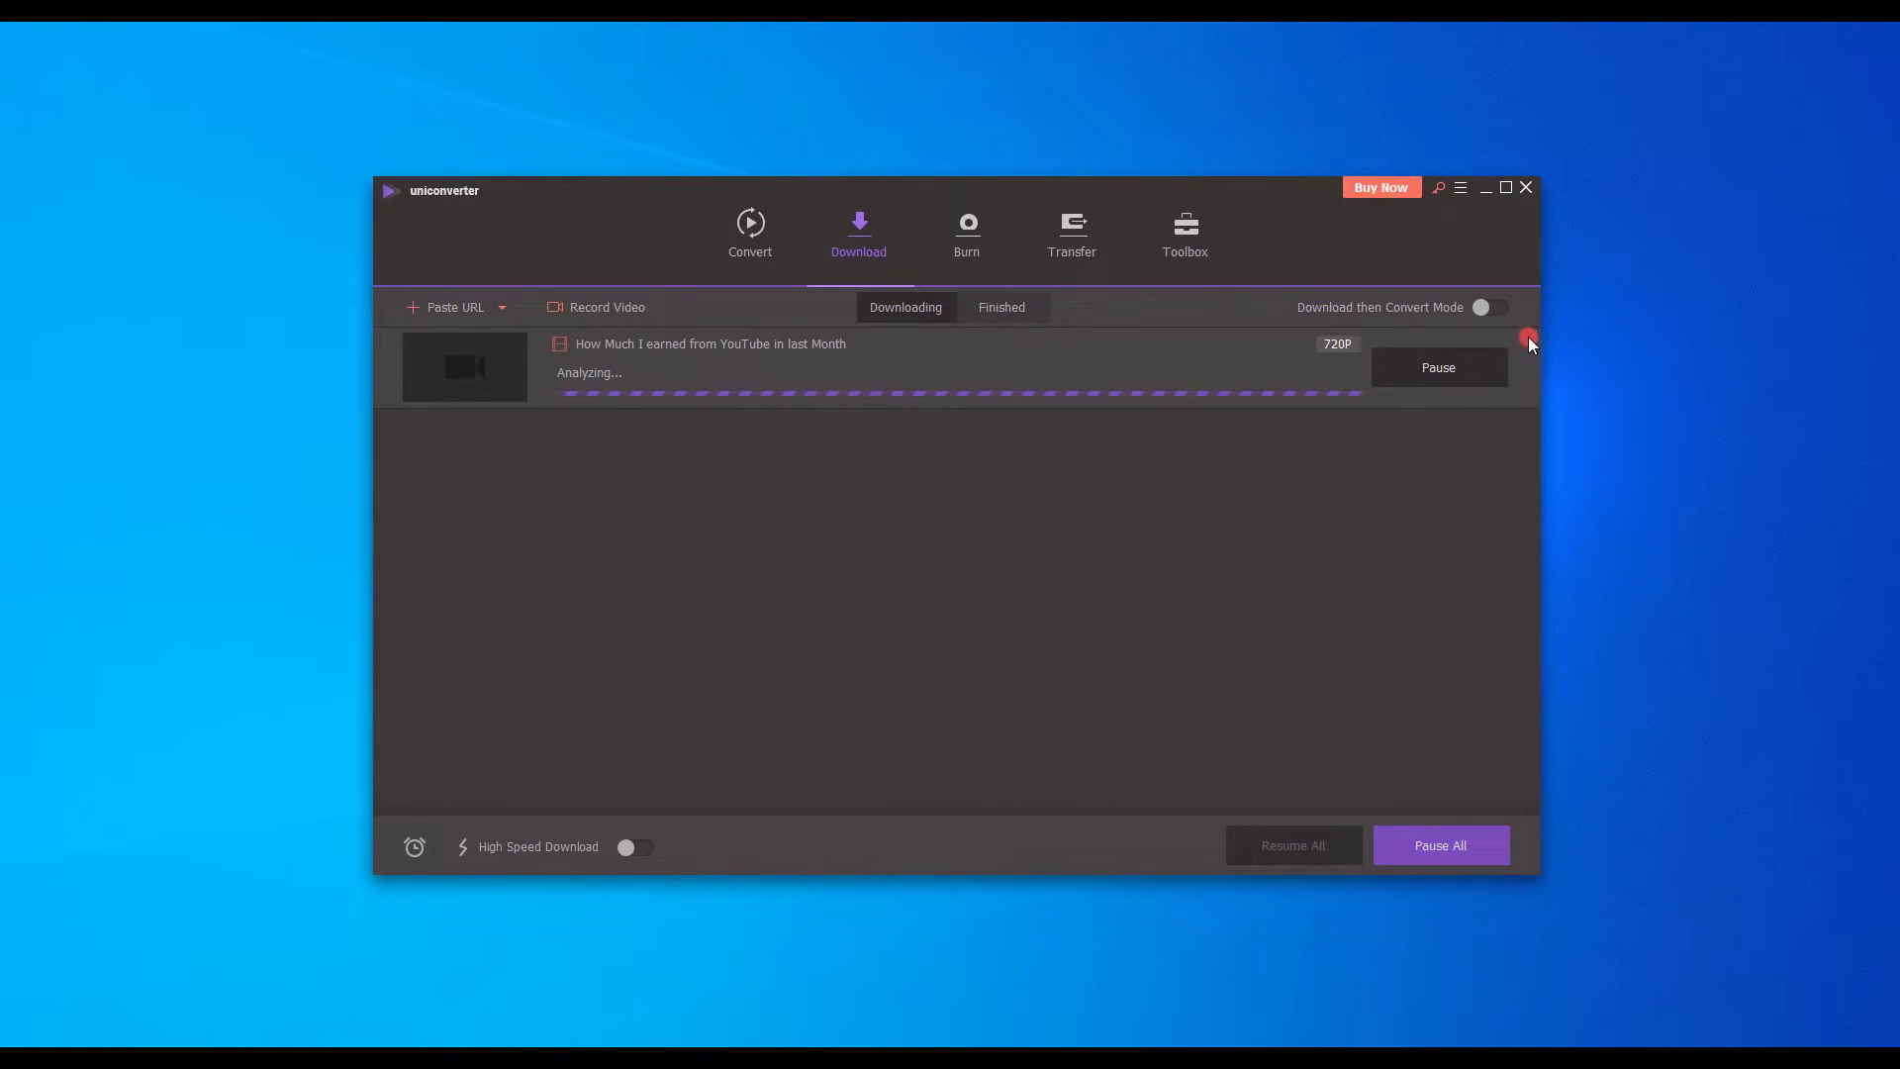
Step: Pause the YouTube video download and remove it from the download list
click(1445, 376)
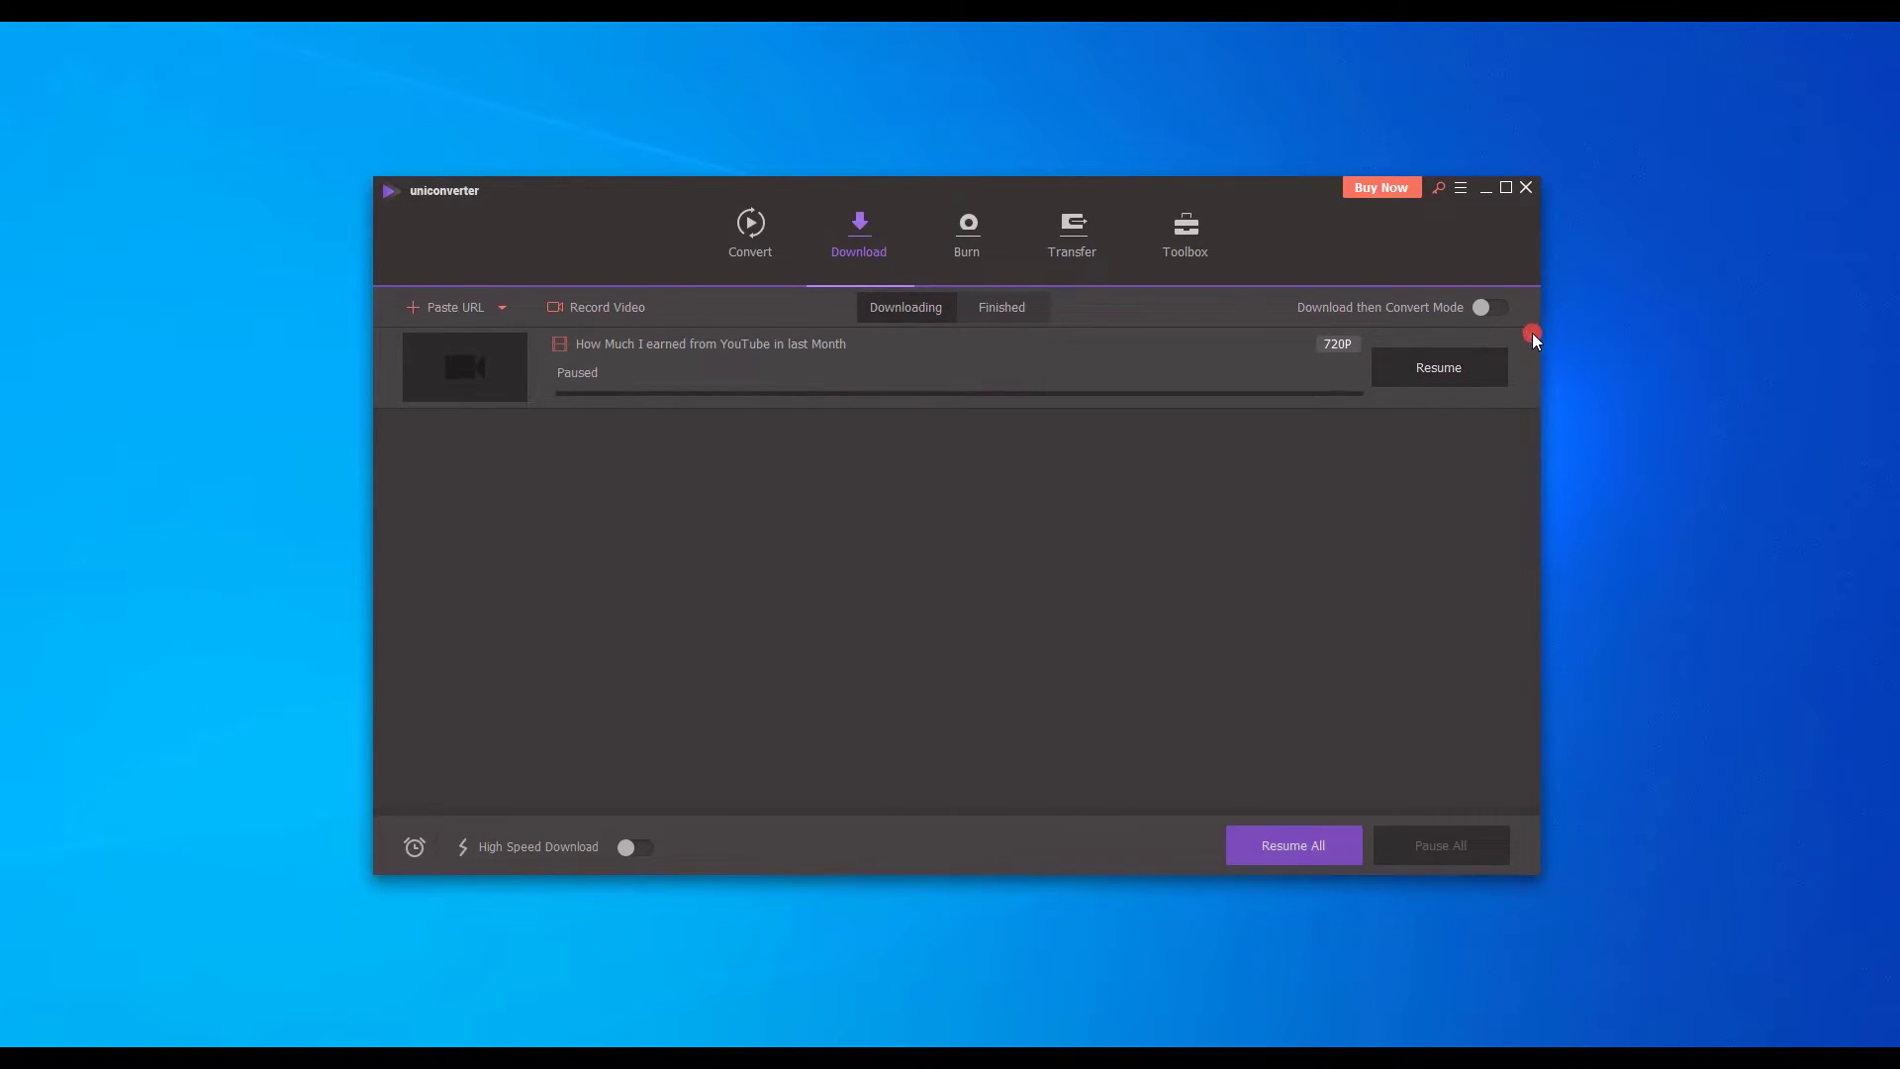
click(1532, 335)
click(1030, 567)
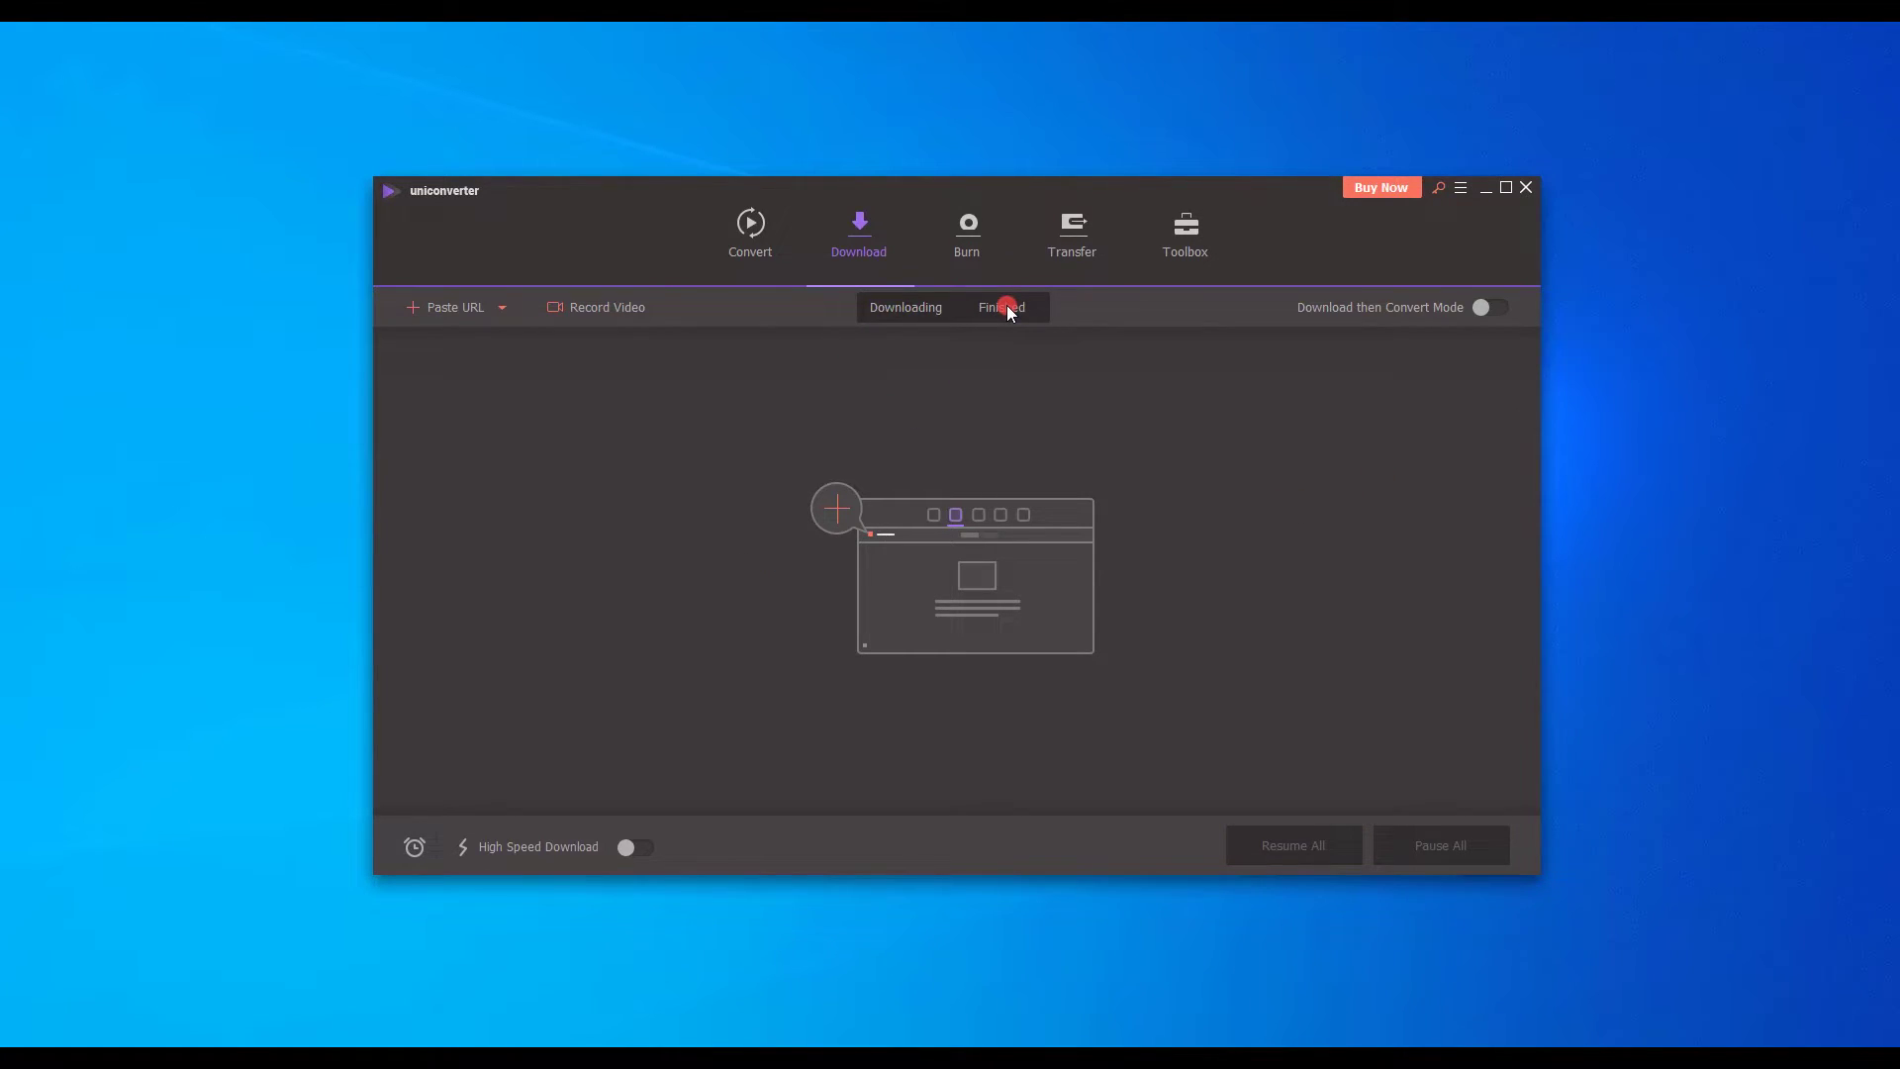
Step: Open the screen recorder under the trial version to examine its capture and audio options, and close it without recording
click(568, 306)
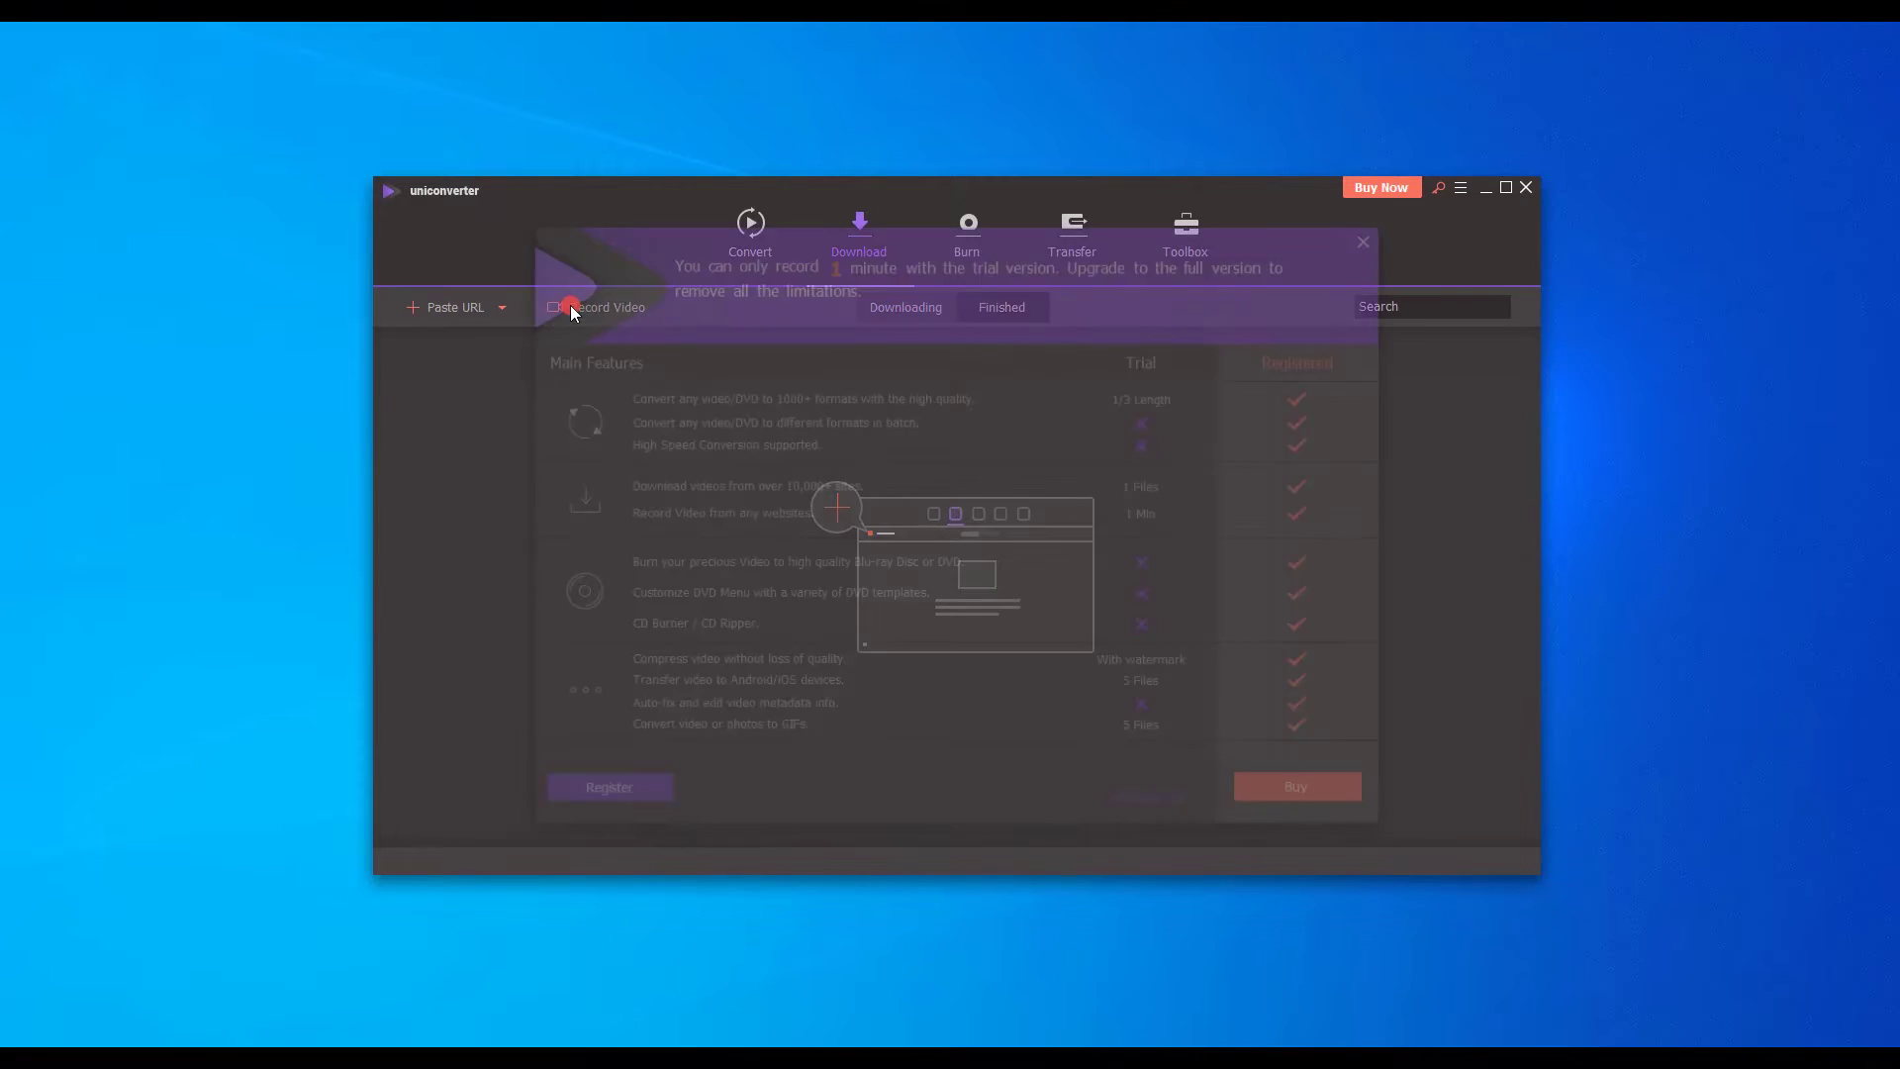
click(1168, 803)
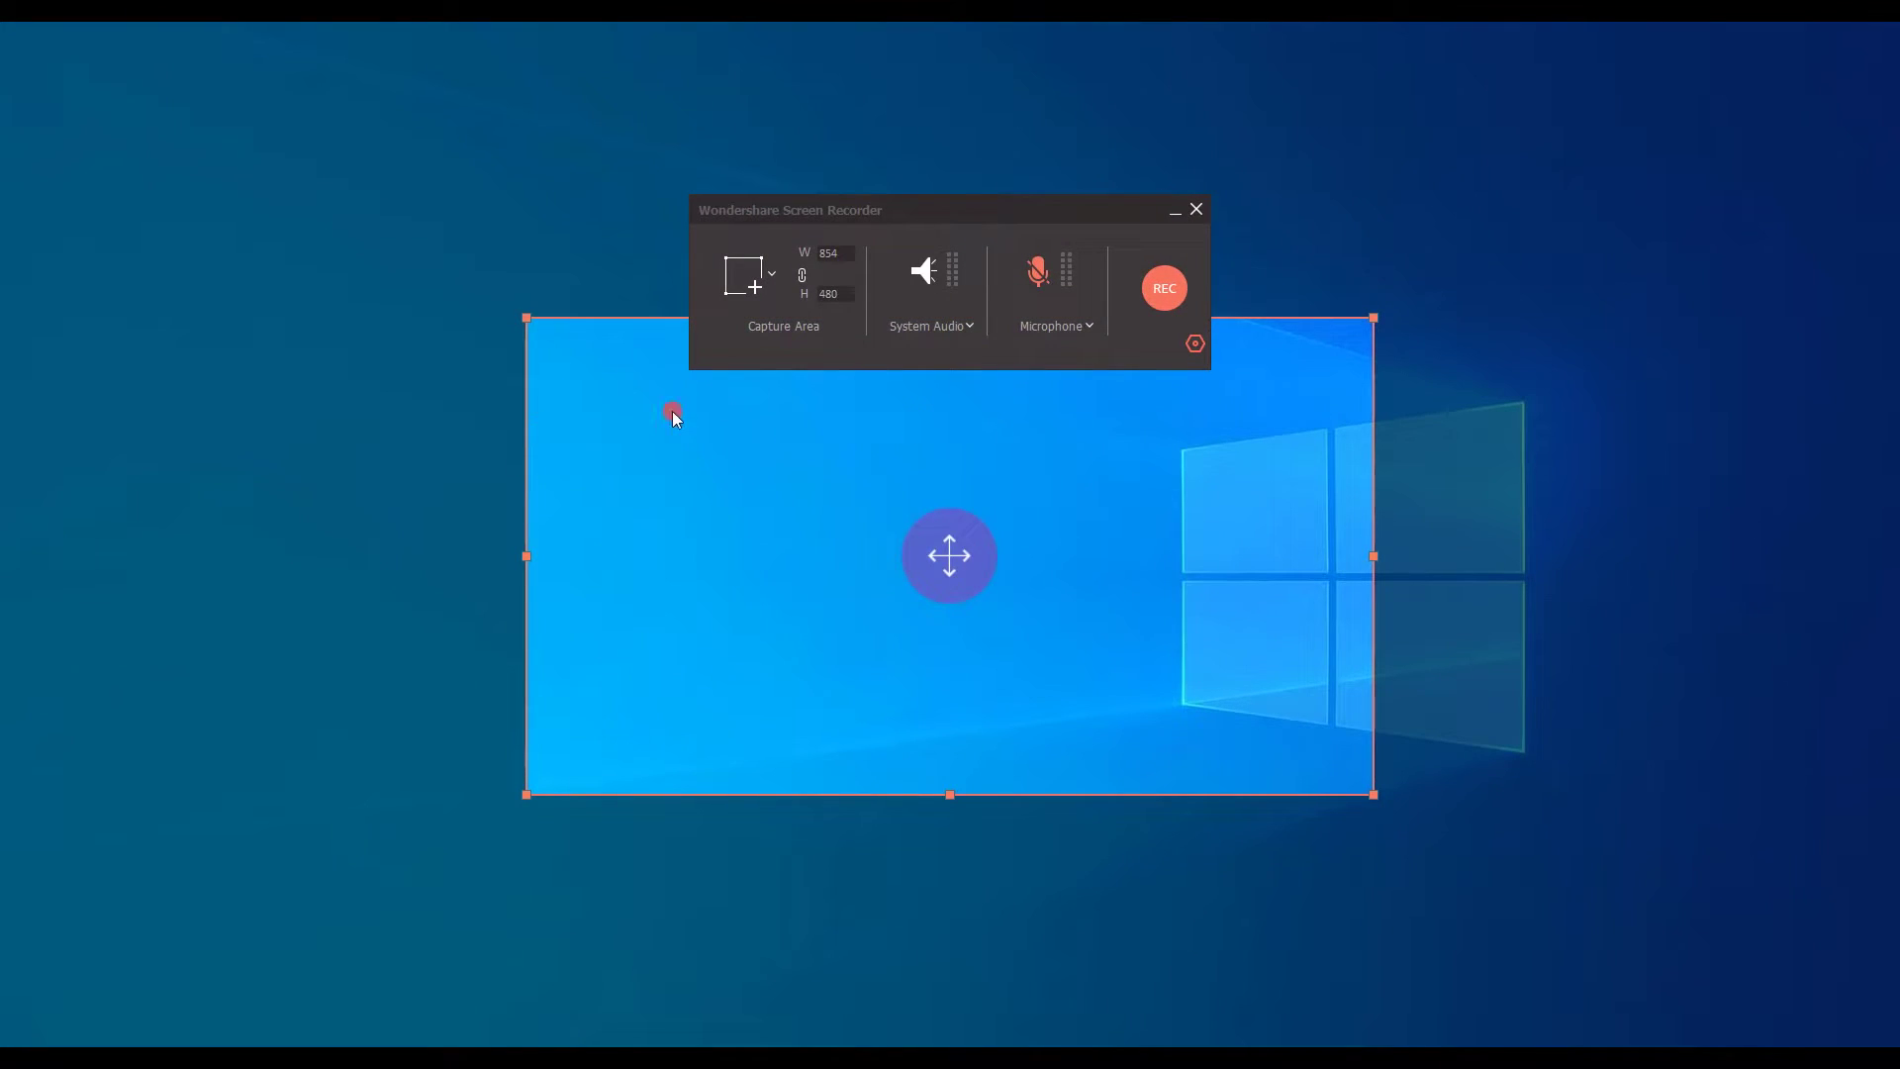
click(1193, 212)
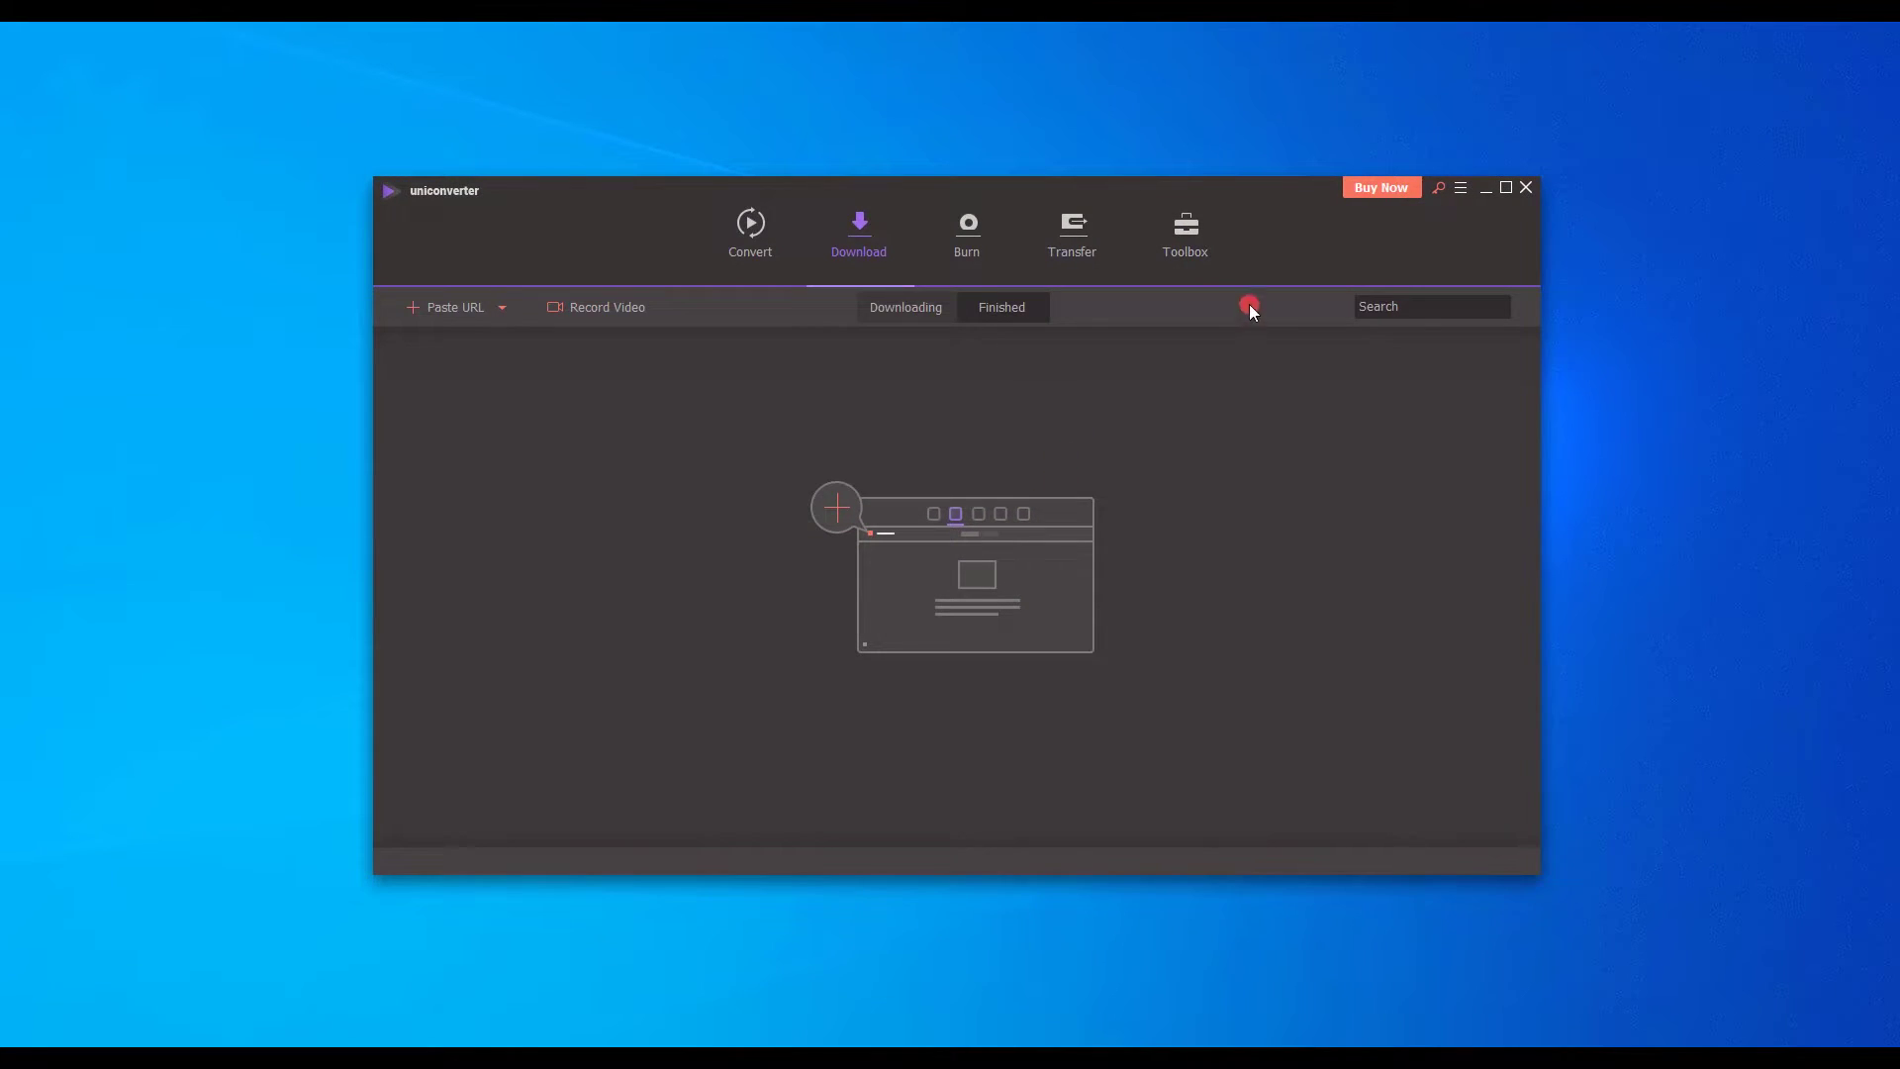
Step: Add the video "how to earn money from instagram in pakistan.mp4" to the DVD burning list
click(972, 252)
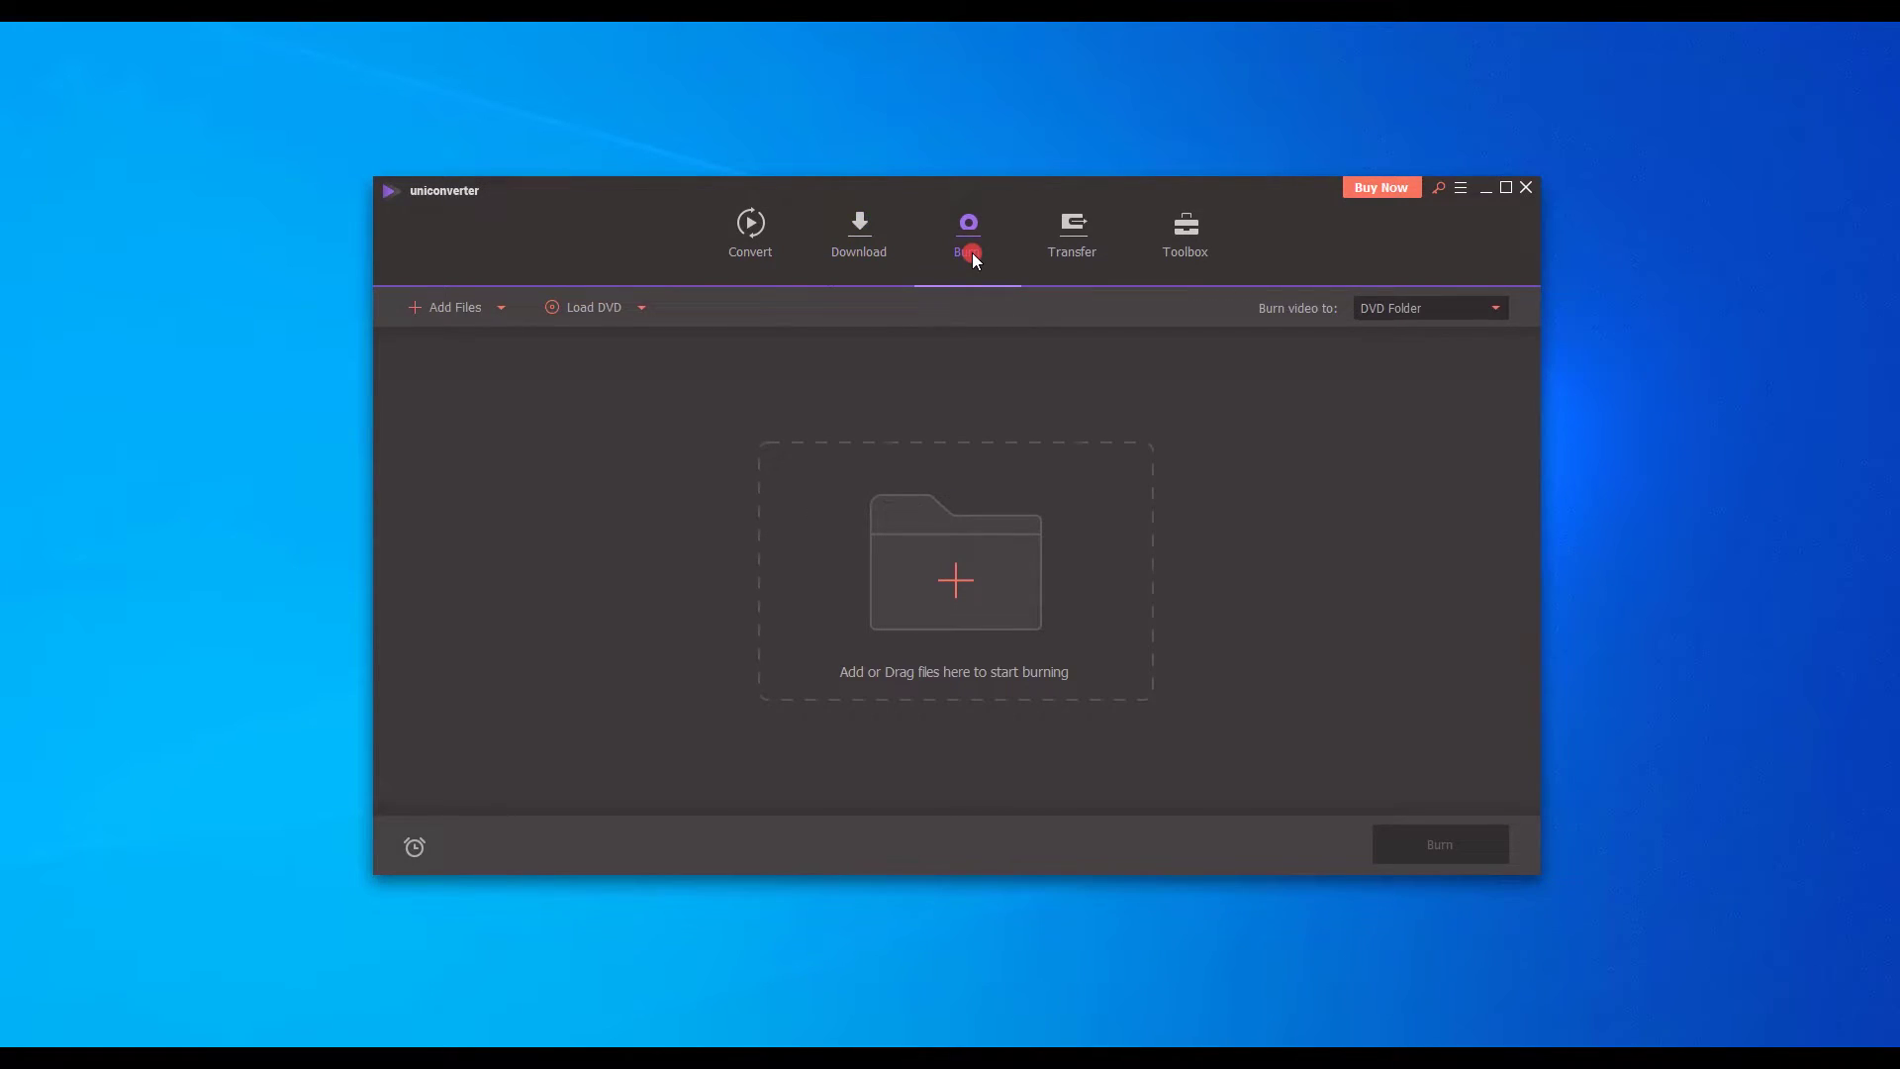
click(417, 315)
double_click(1184, 393)
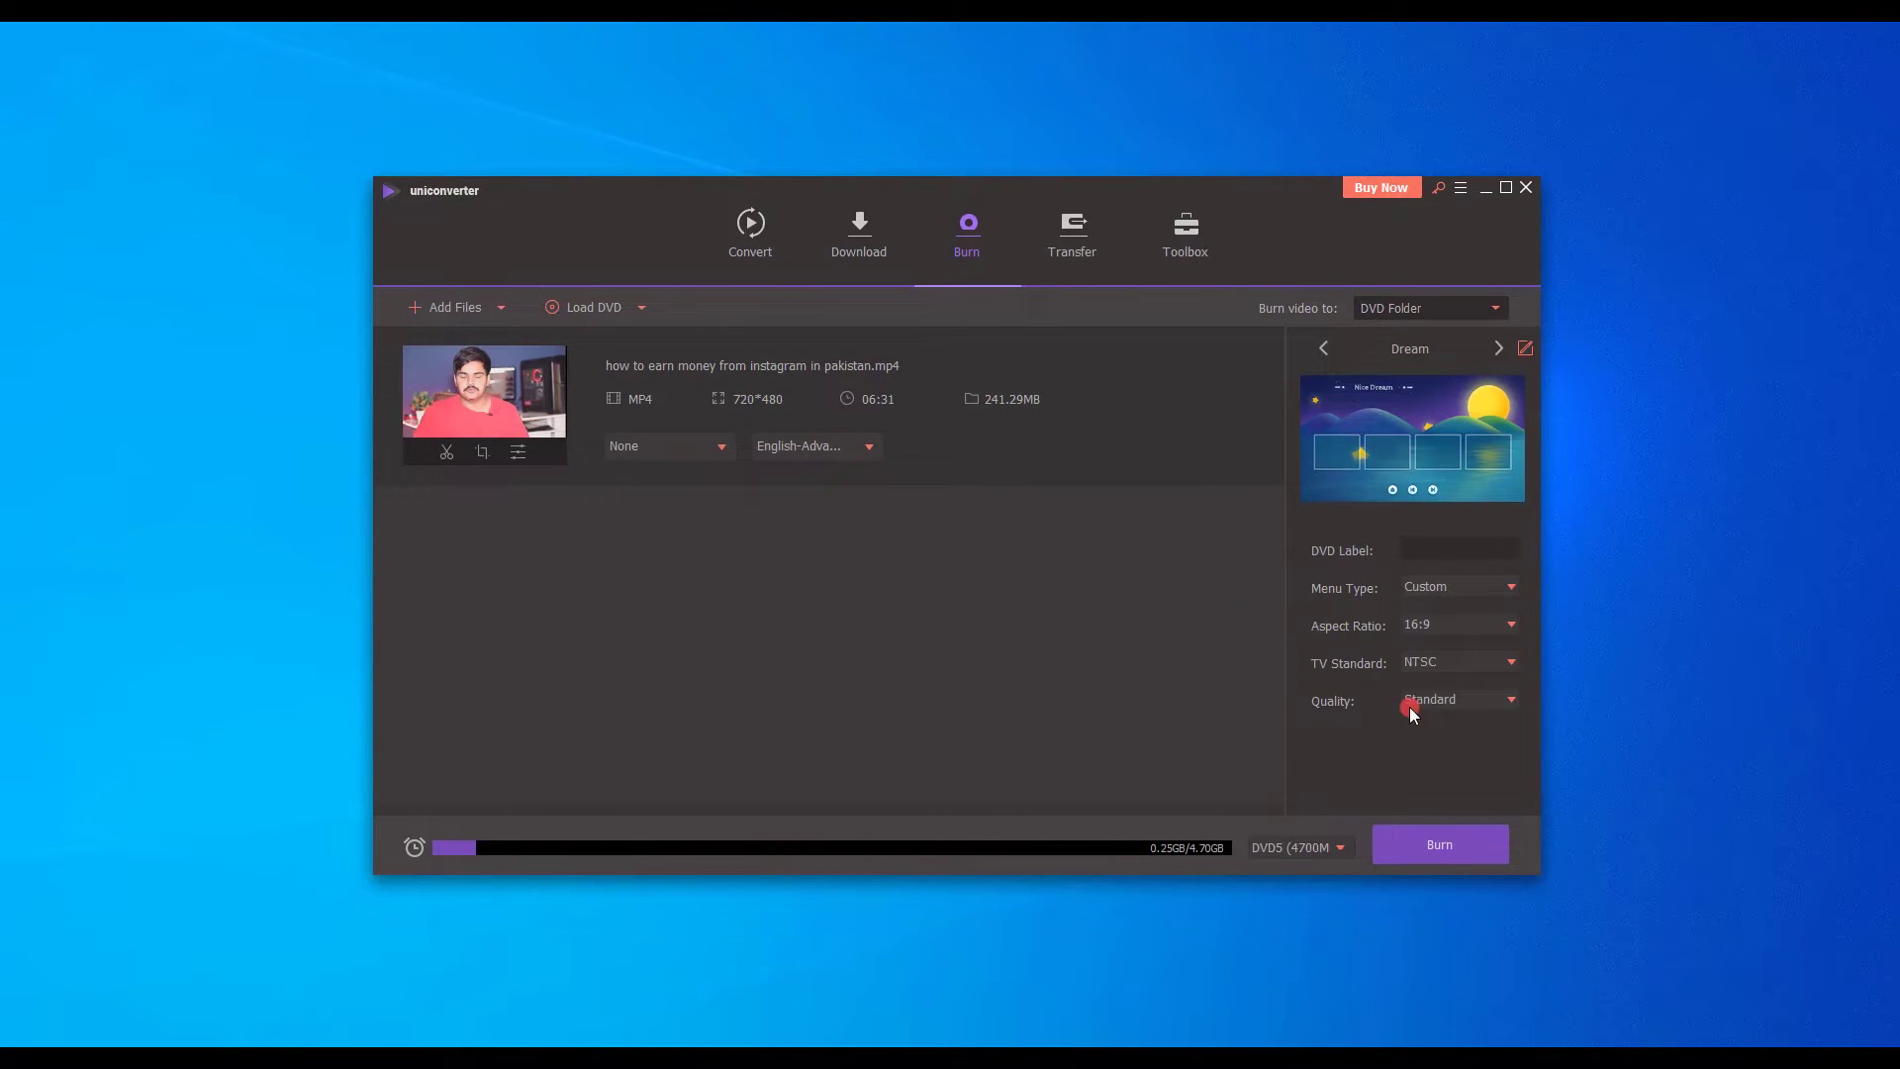
Step: Set the DVD's menu type to No Menu
click(1437, 609)
click(1445, 586)
click(1409, 454)
click(1459, 584)
click(1411, 561)
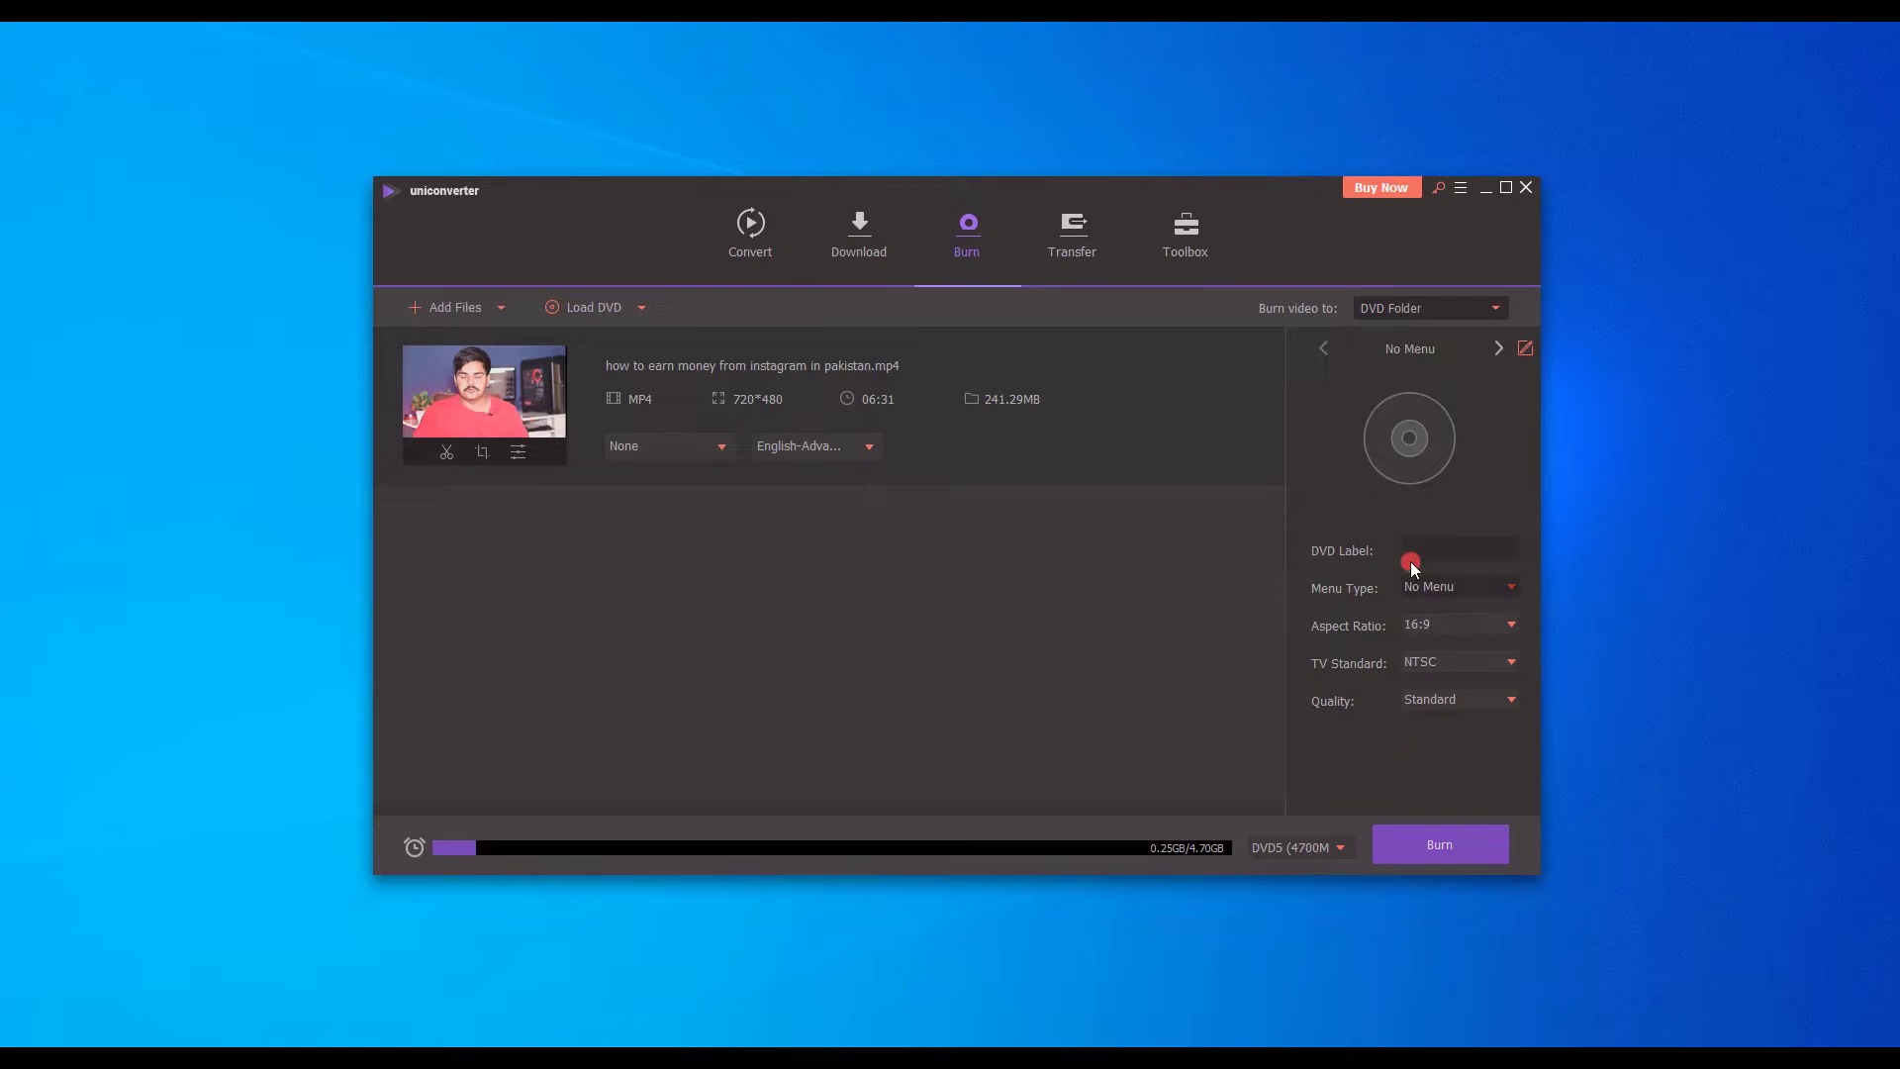
Step: Check the aspect ratio and burn destination choices, keeping DVD Folder as the destination
click(1447, 628)
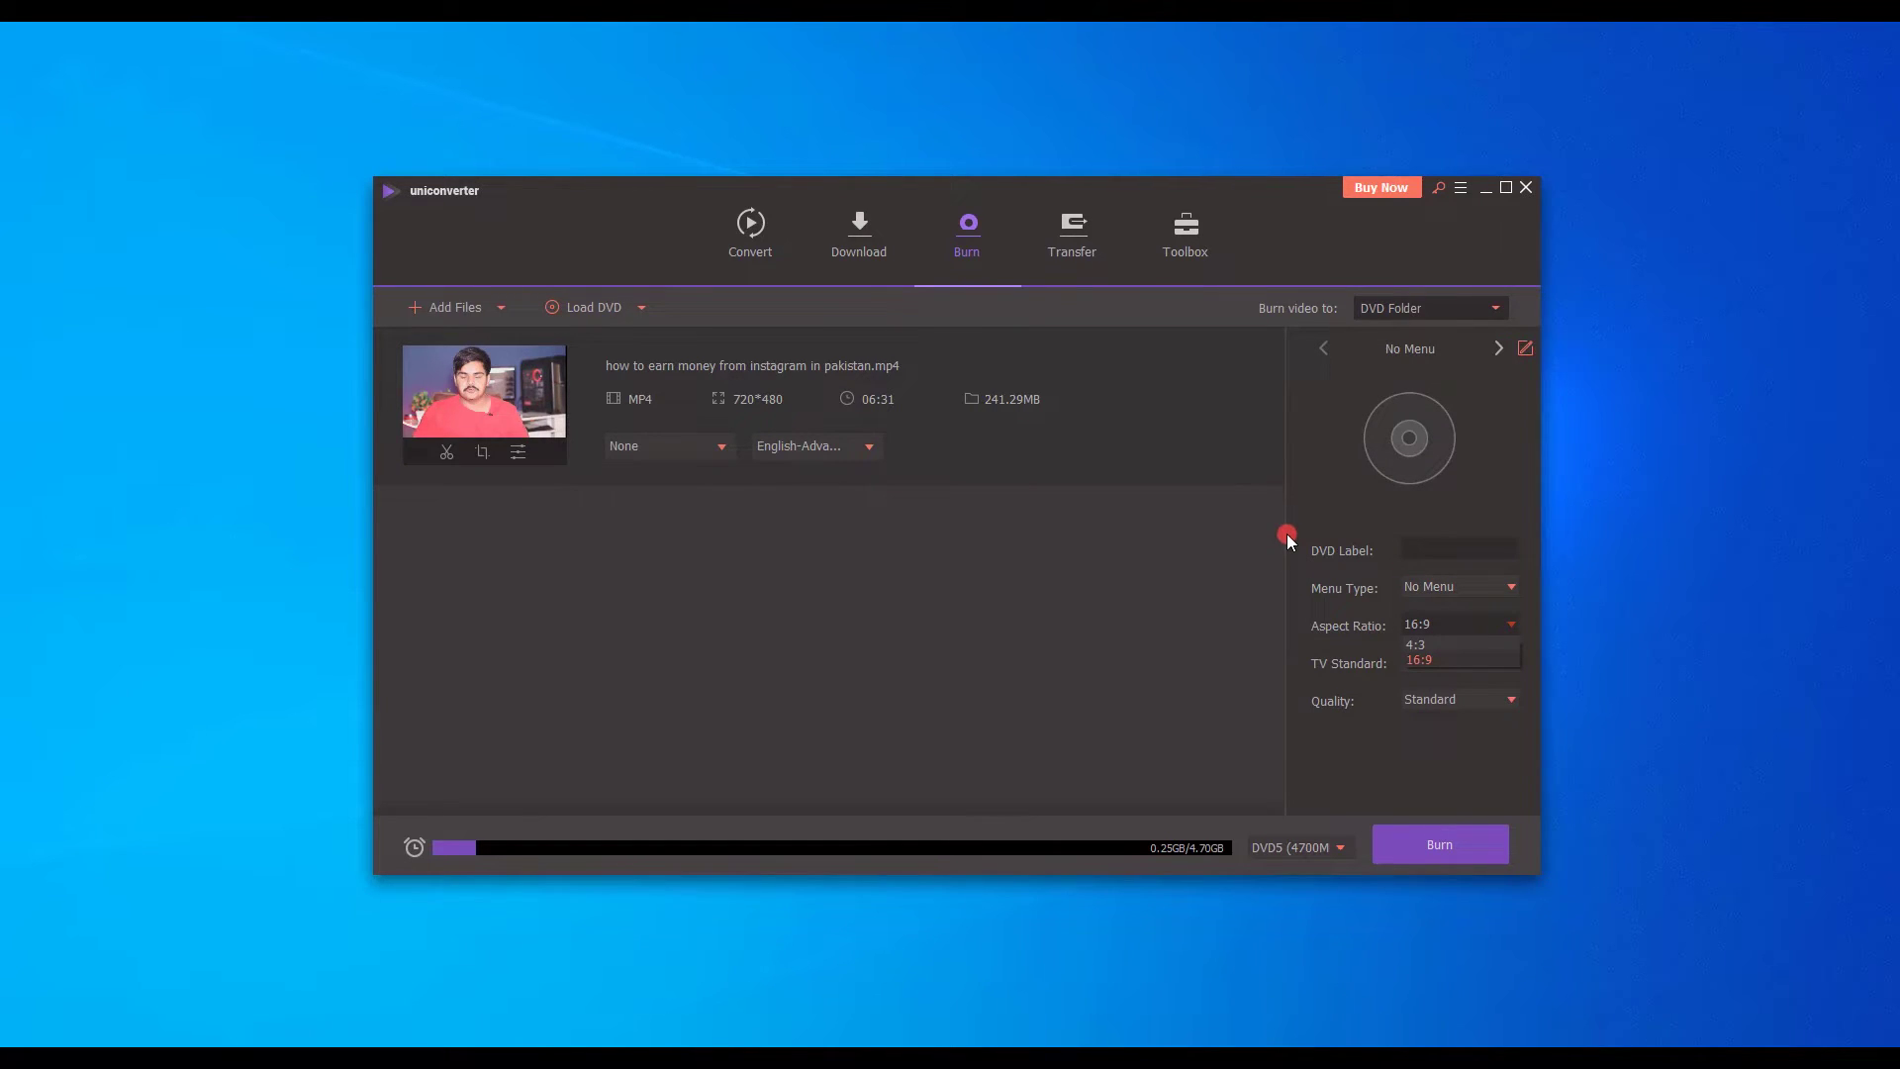
click(1410, 307)
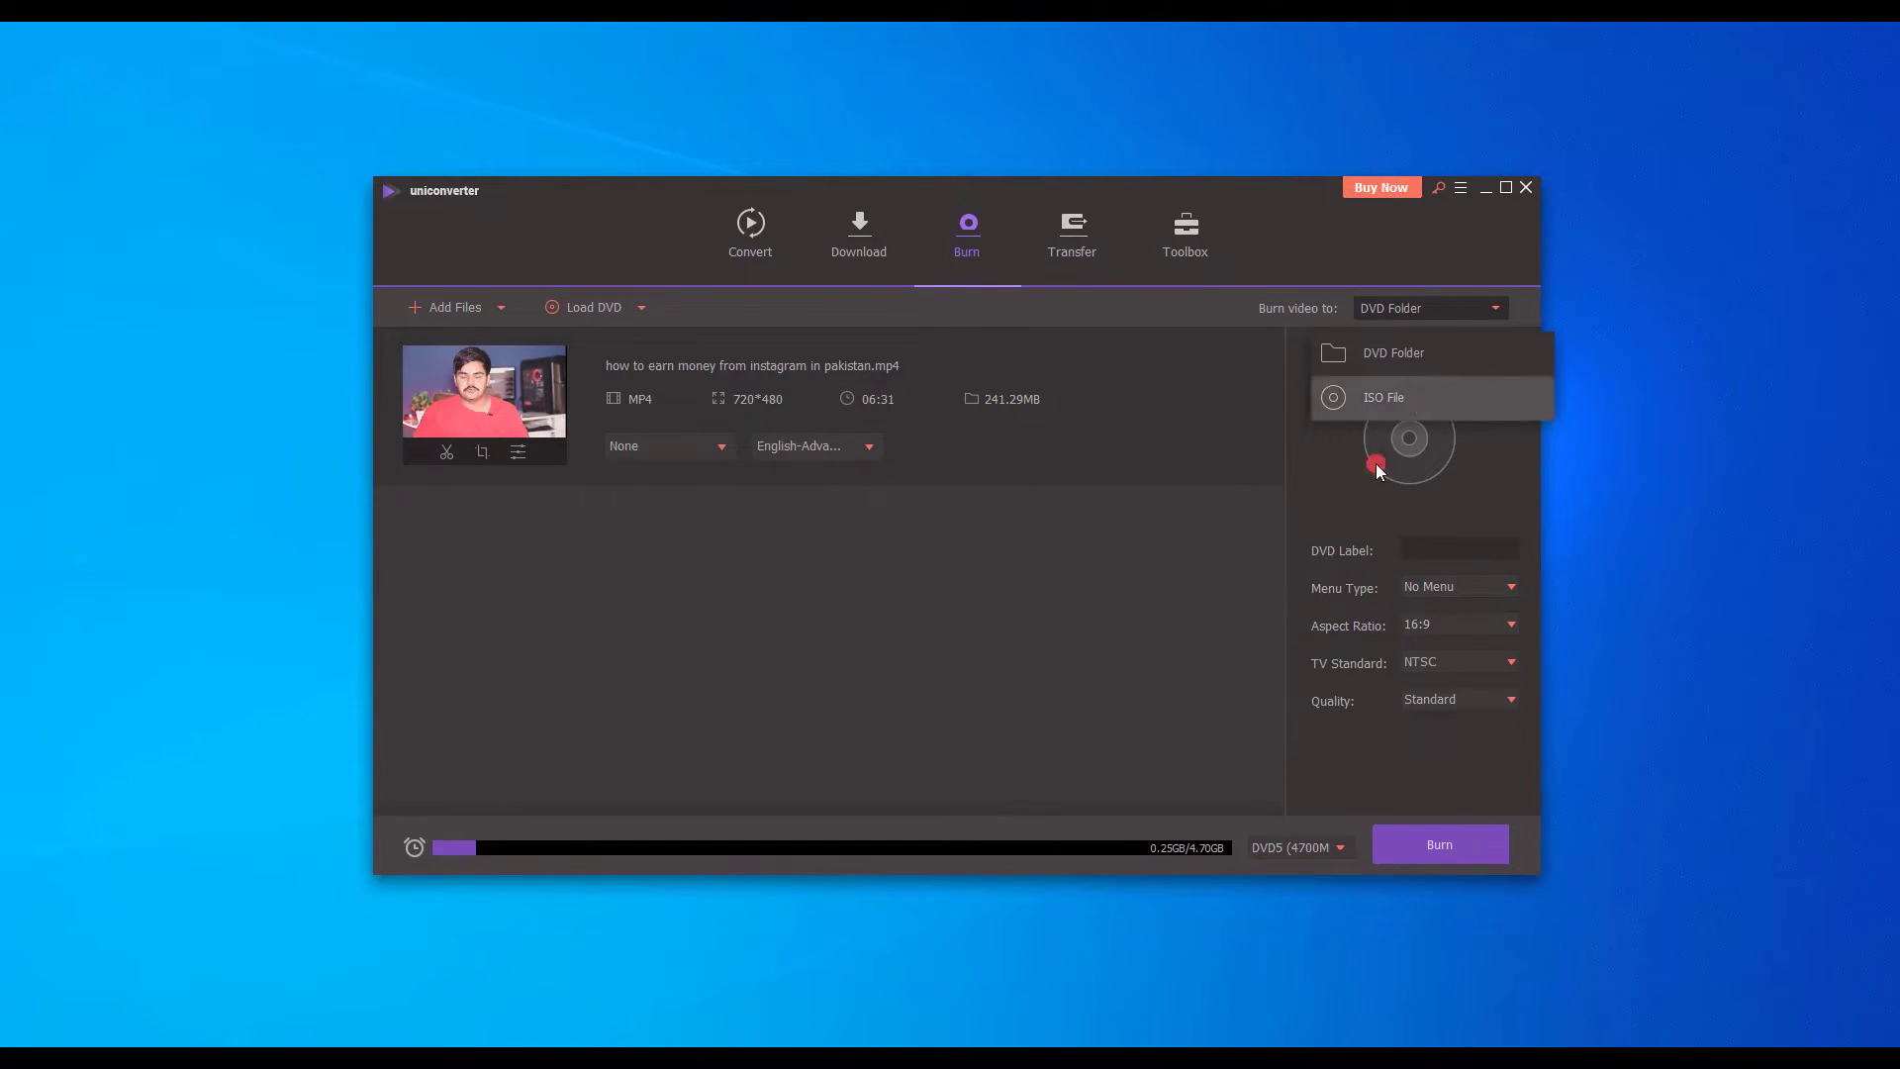
click(1393, 347)
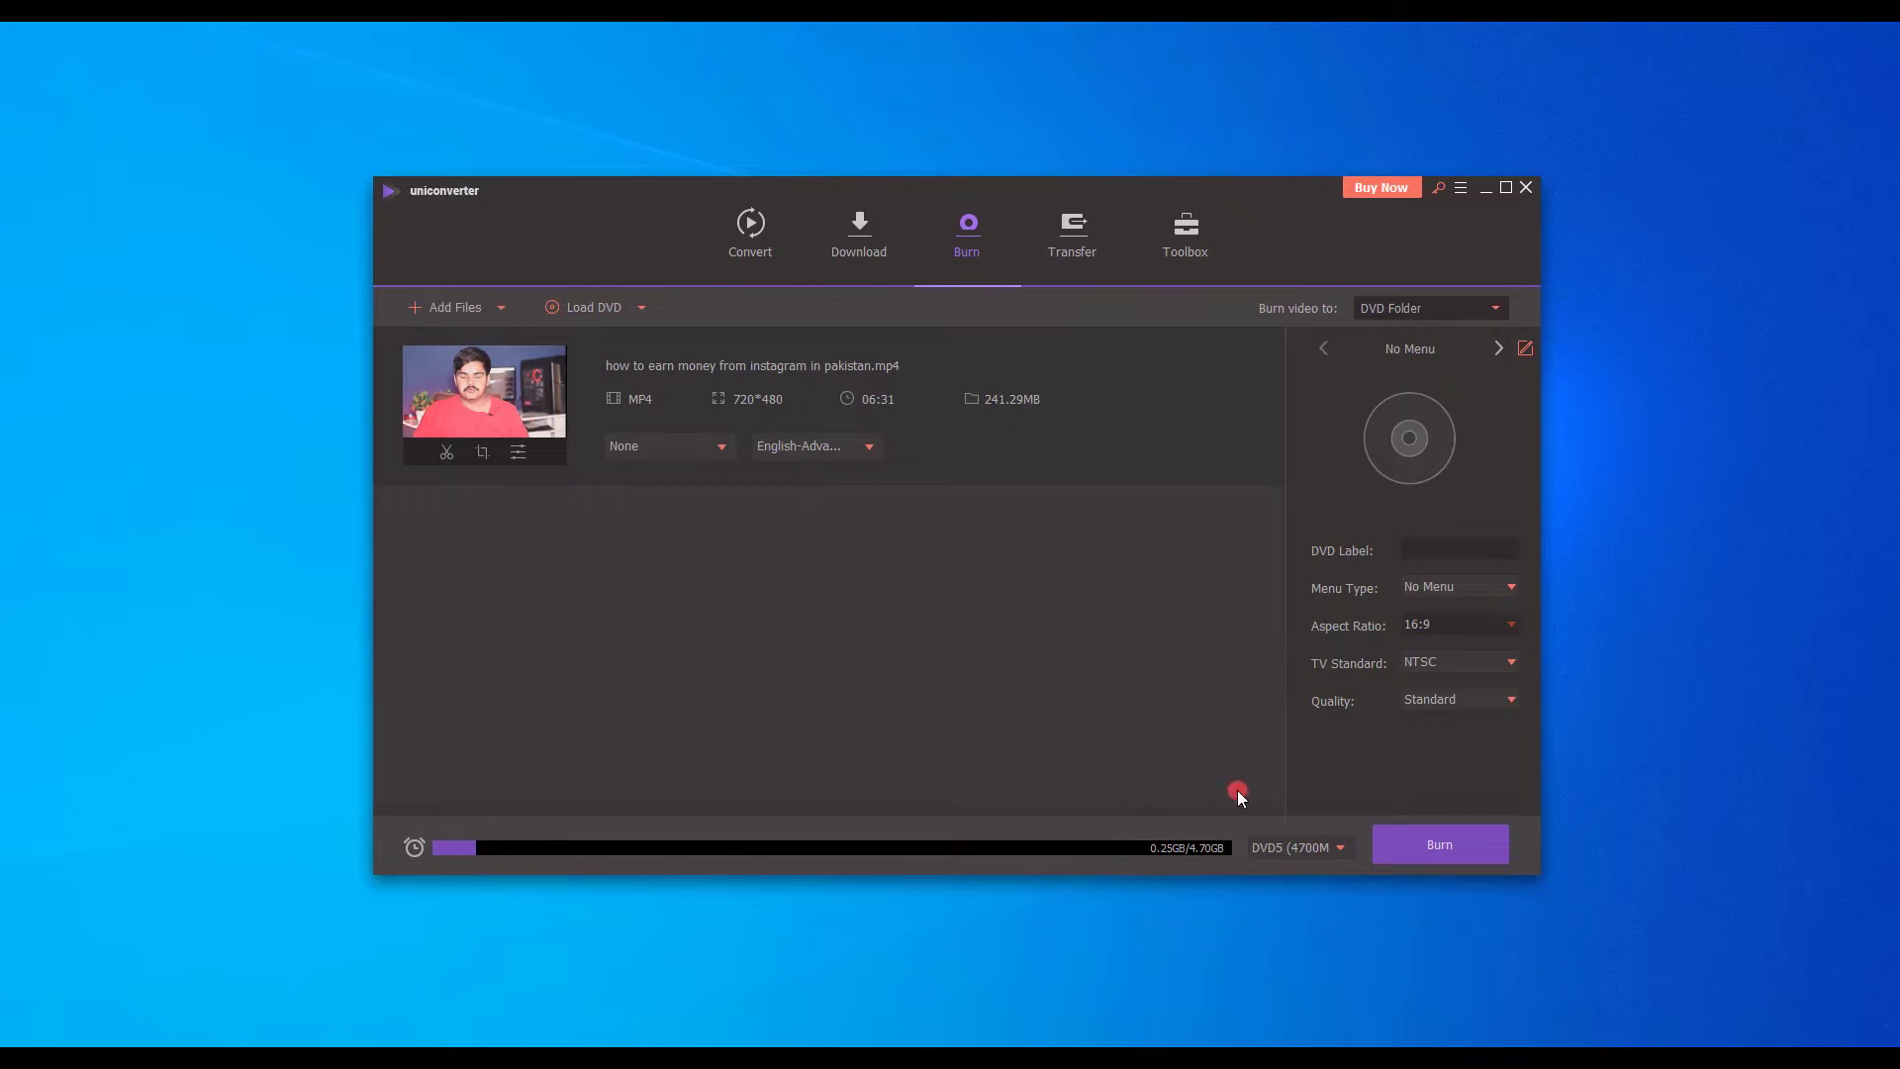
Step: Browse the DVD menu templates and preview several, including Dream, Station, Forever Memory and Love Story
click(1437, 592)
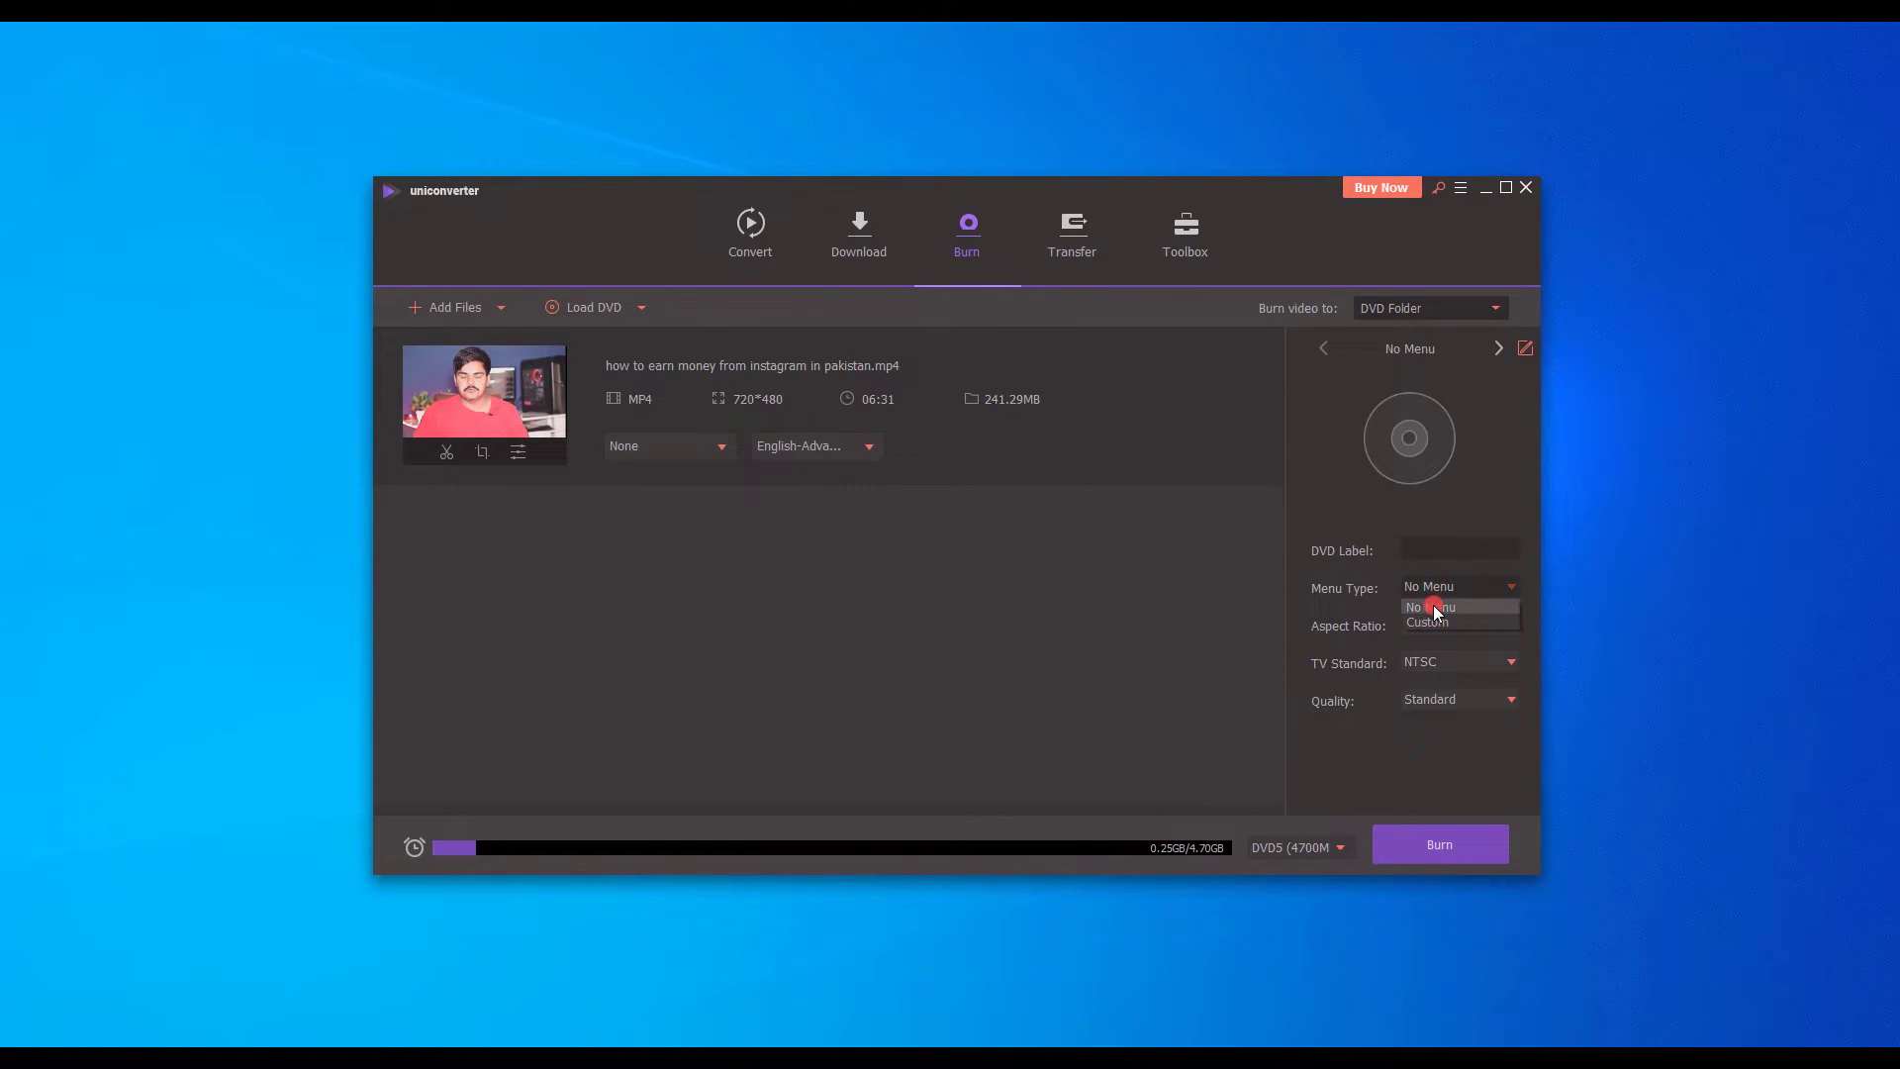
click(1430, 607)
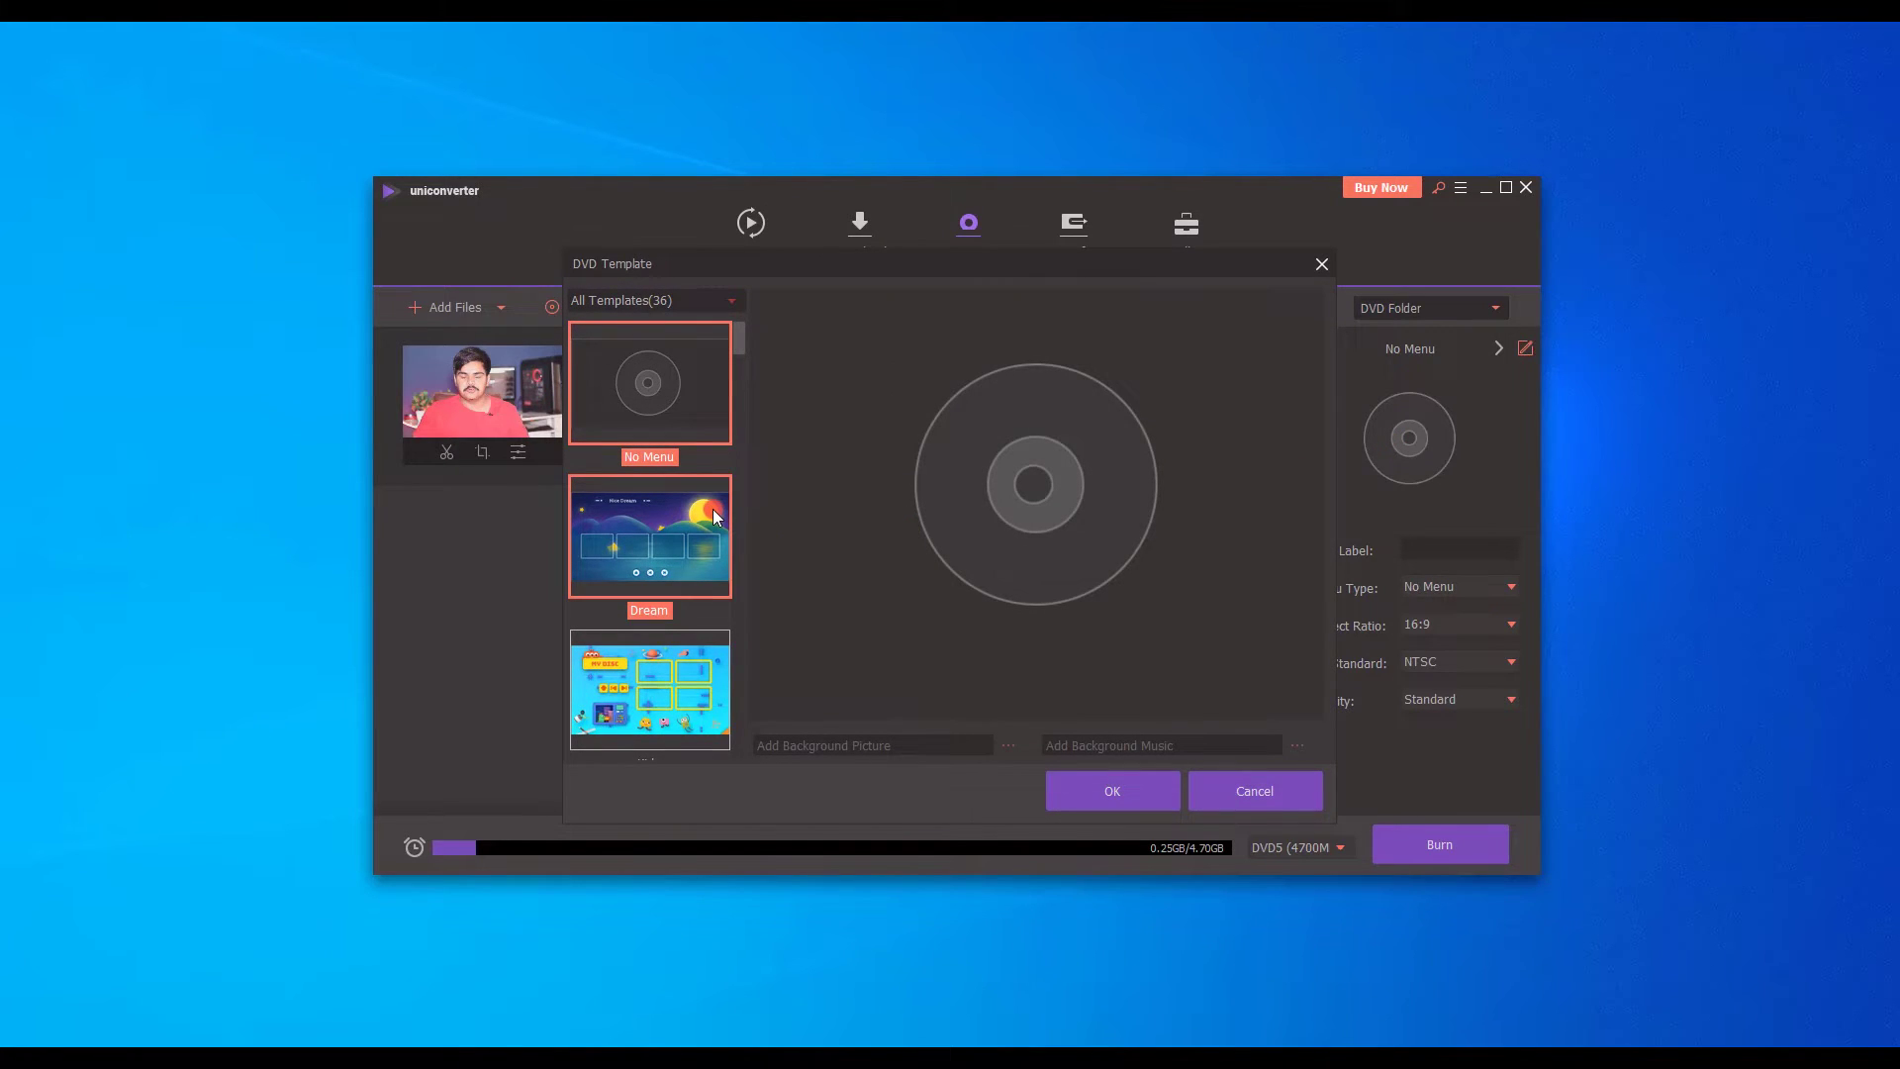
click(656, 564)
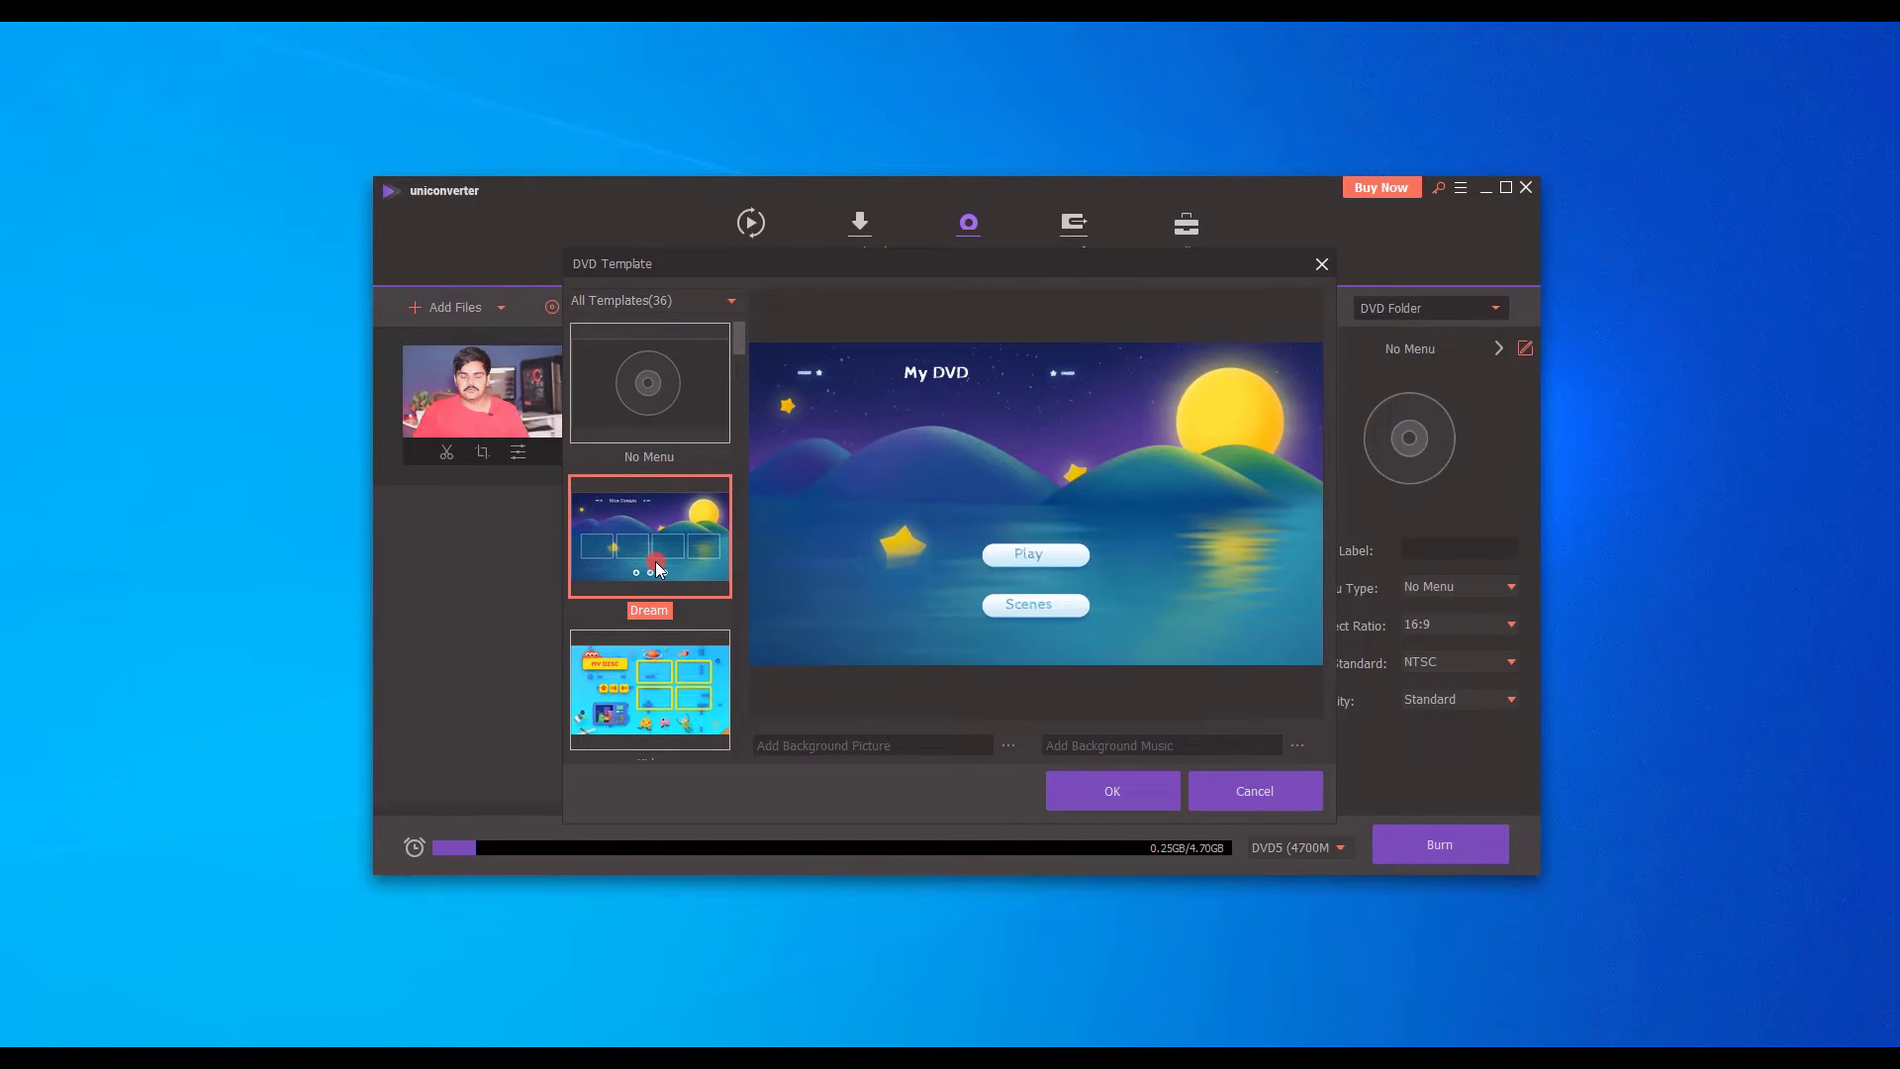
click(650, 615)
click(650, 661)
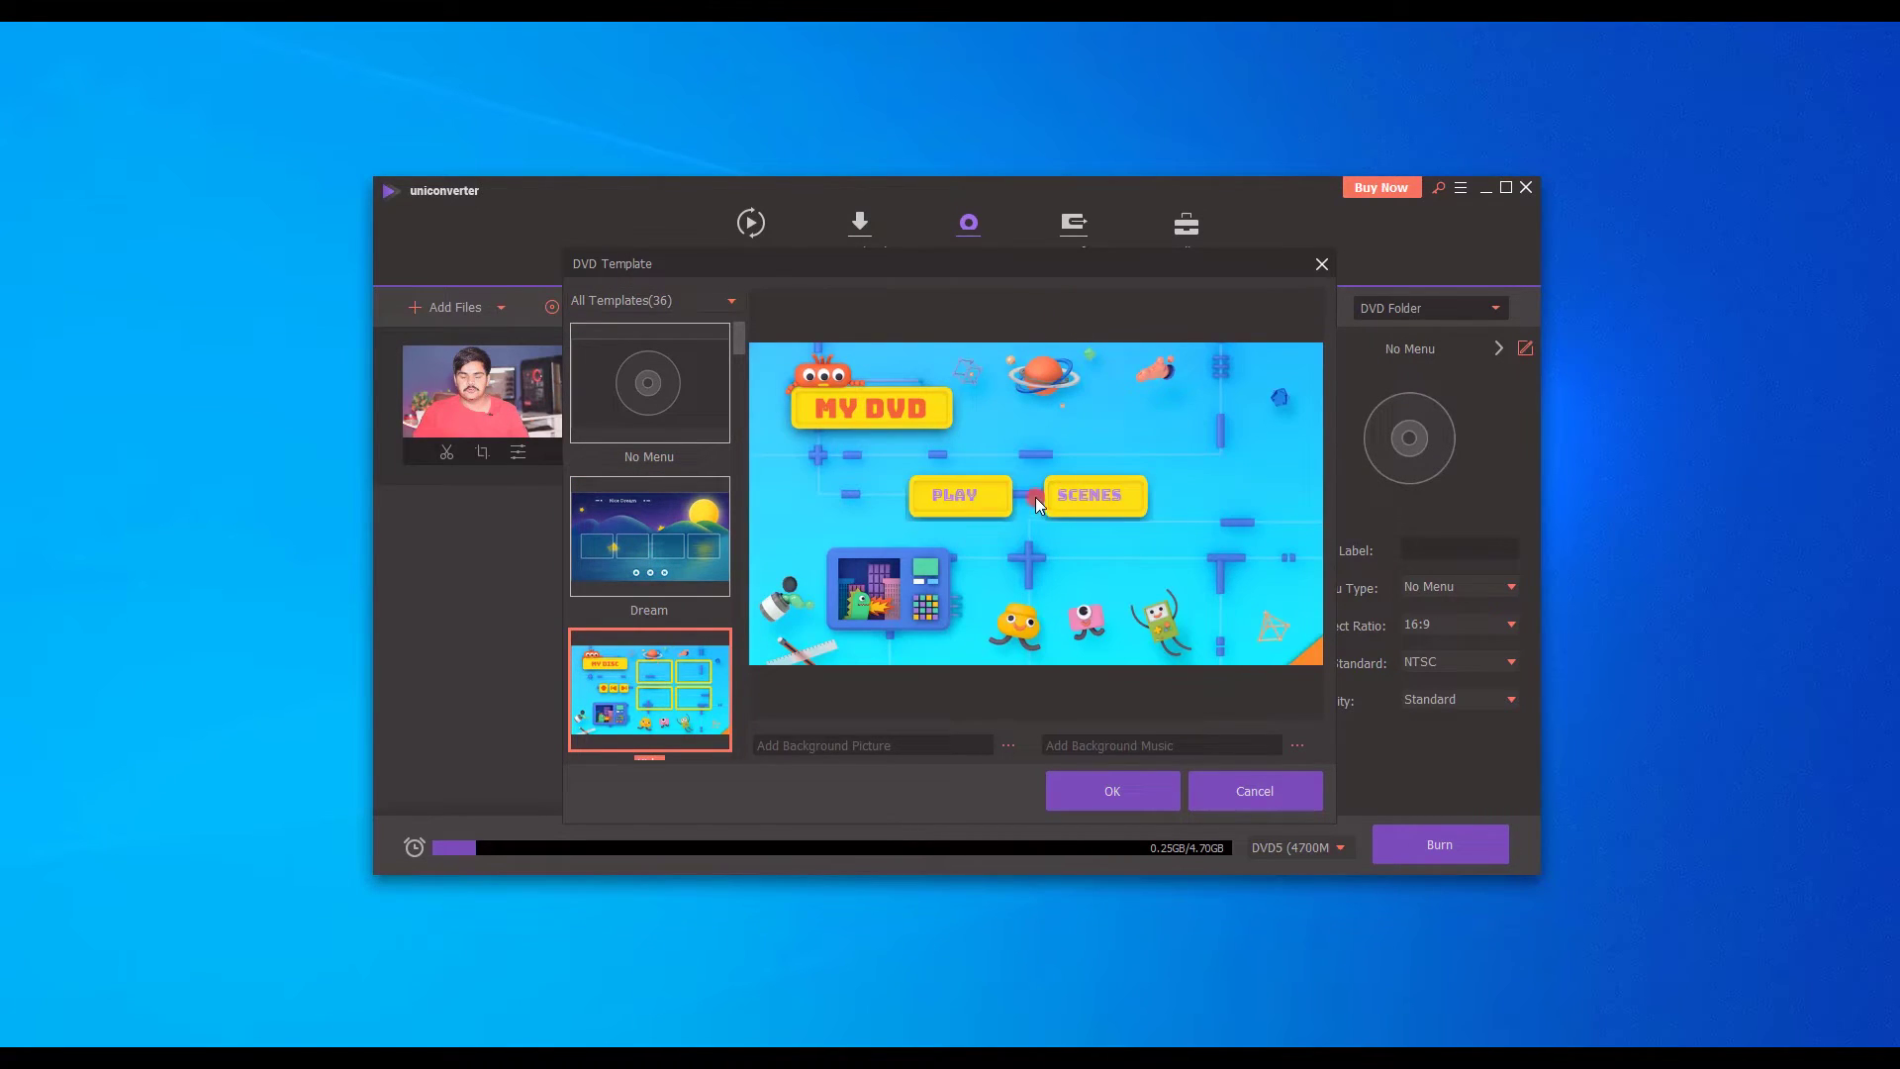
scroll(654, 555, down, 5)
click(663, 586)
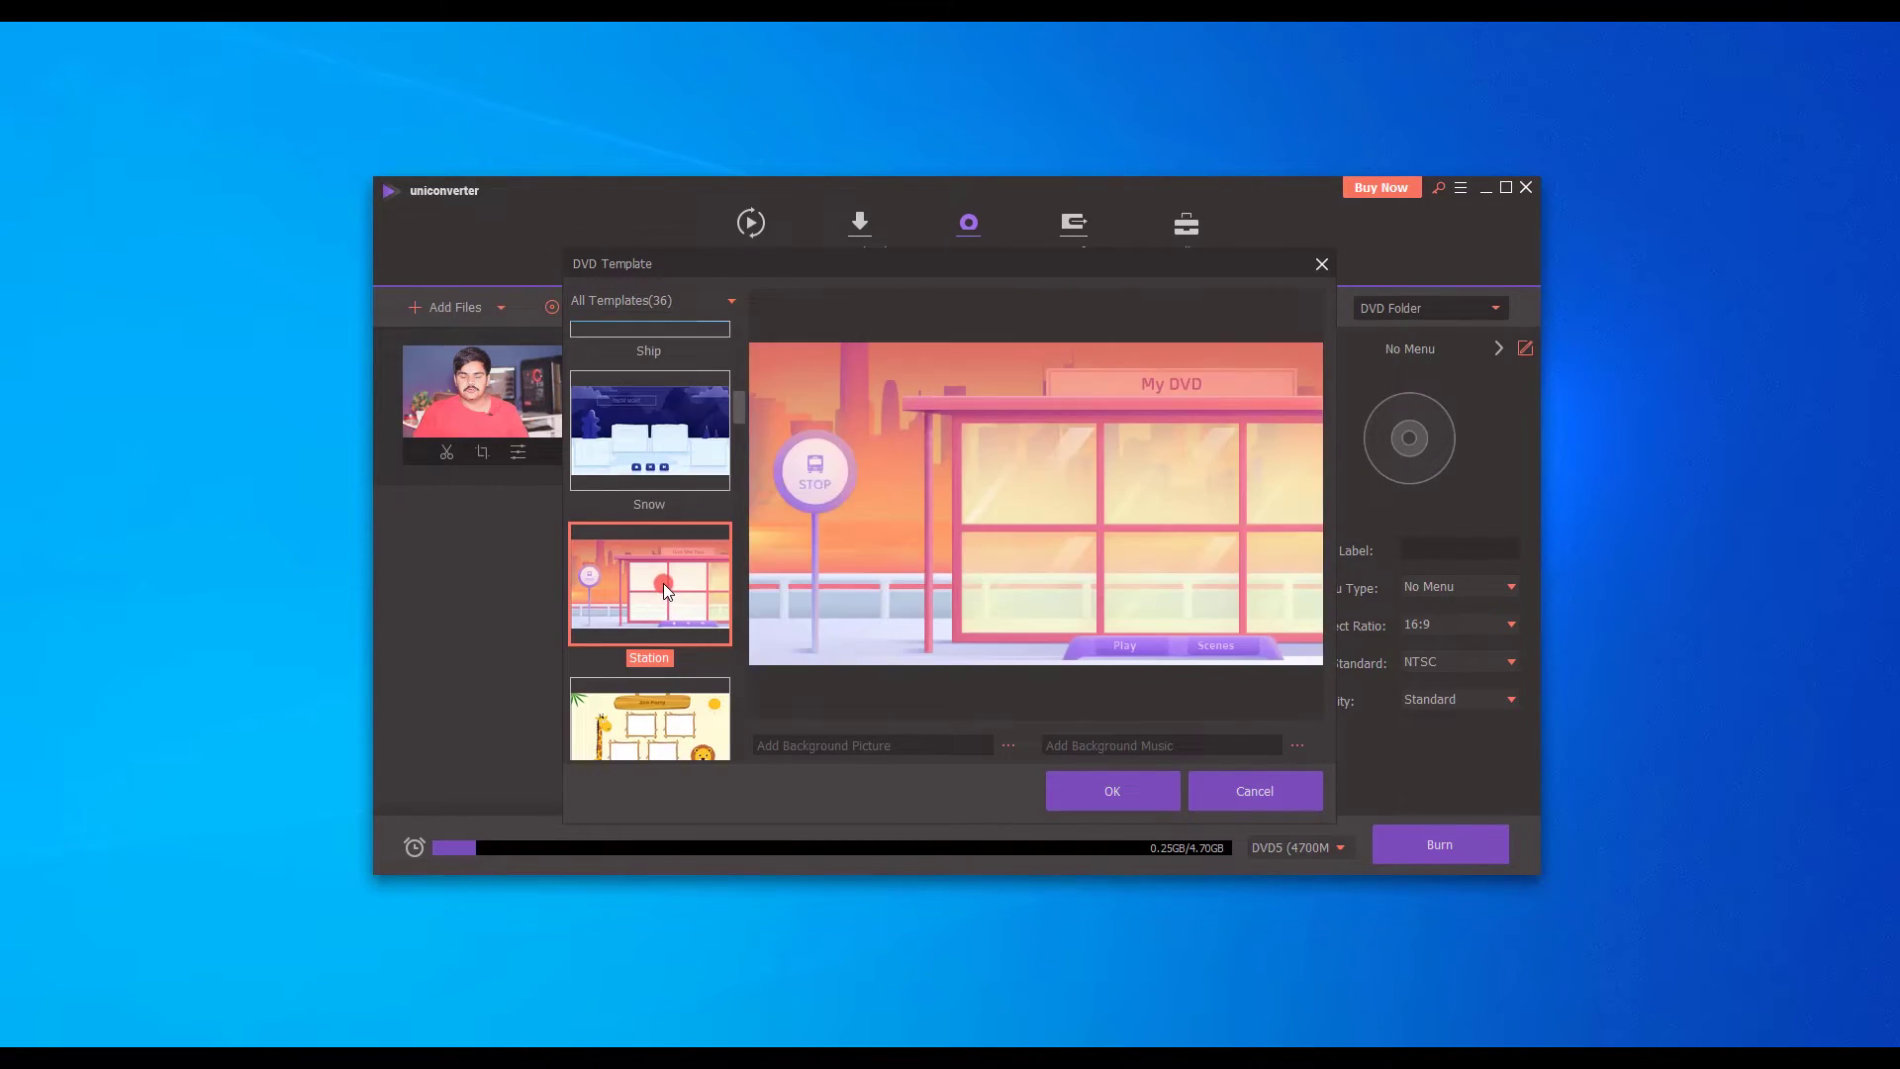
scroll(653, 584, down, 5)
click(637, 614)
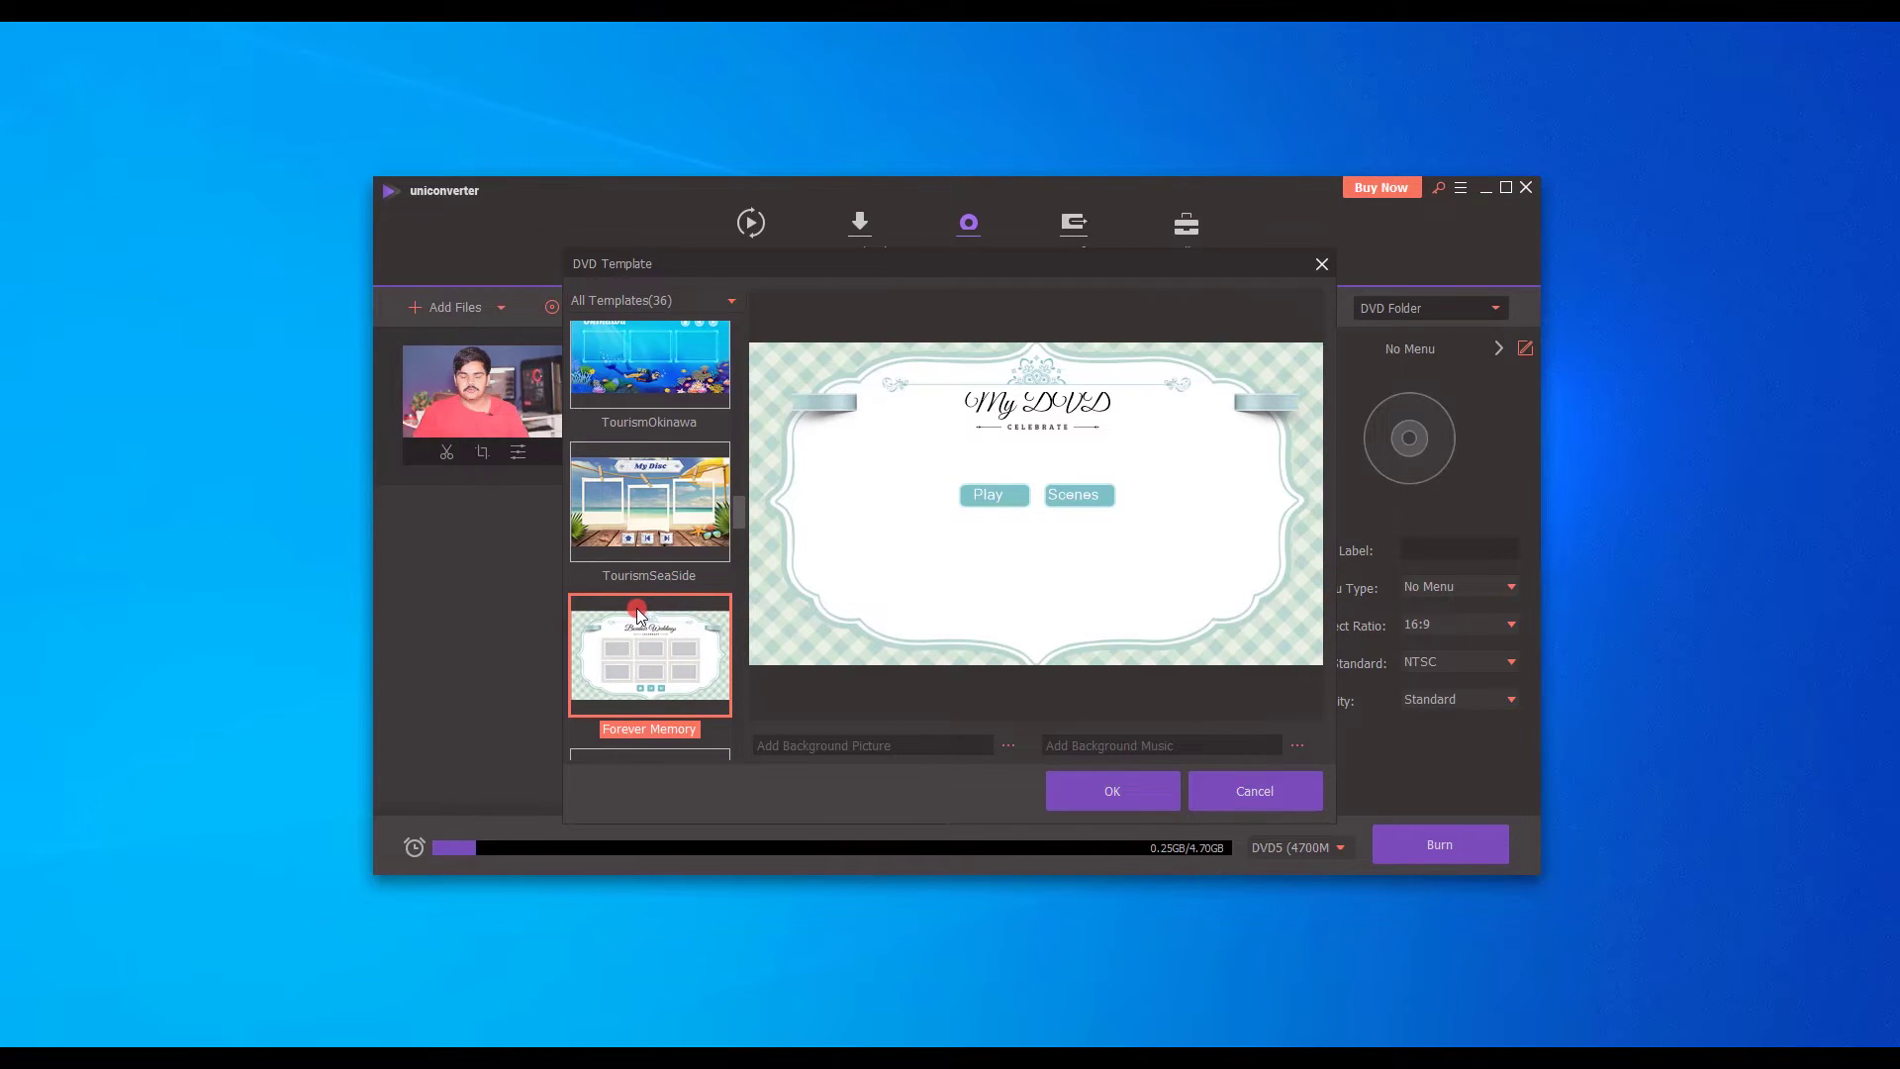
scroll(637, 613, down, 5)
click(644, 594)
click(641, 662)
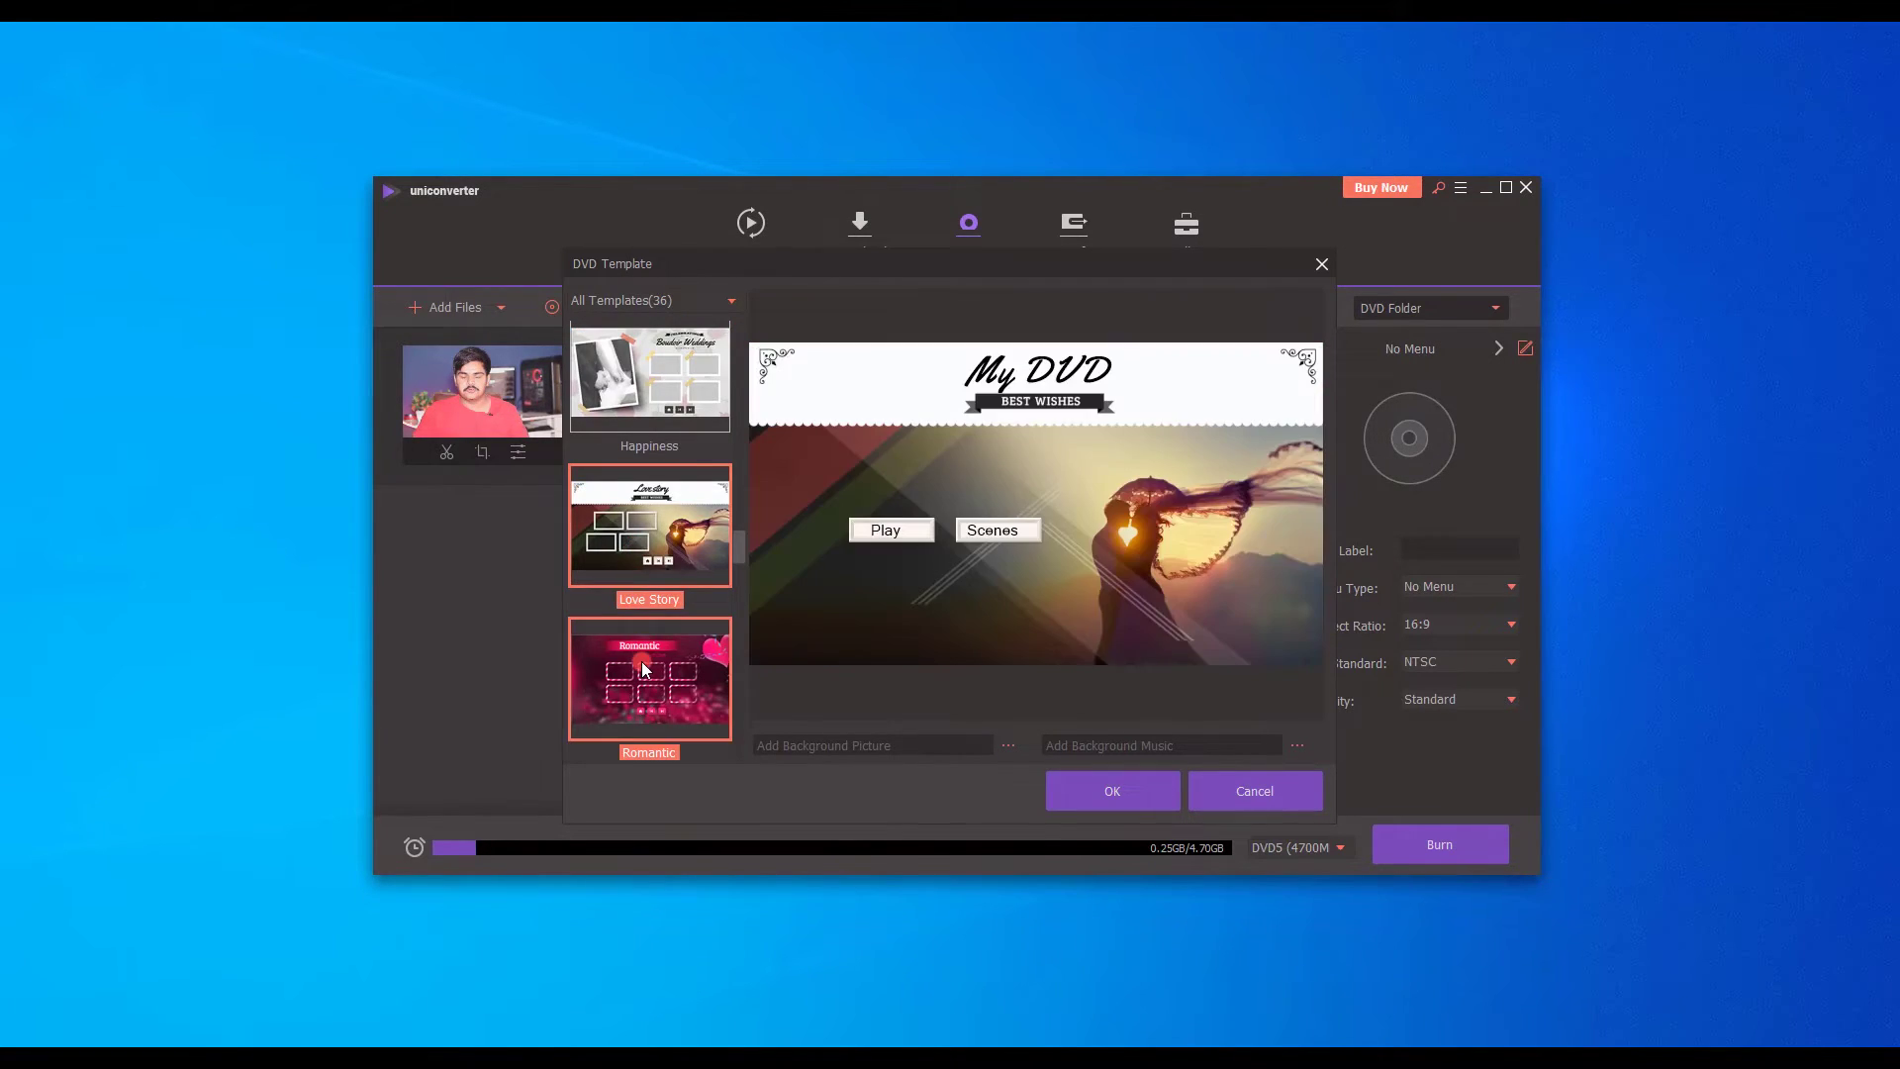
Step: Preview the Summer template and apply the Spring template to the DVD menu
scroll(641, 661, down, 5)
click(638, 598)
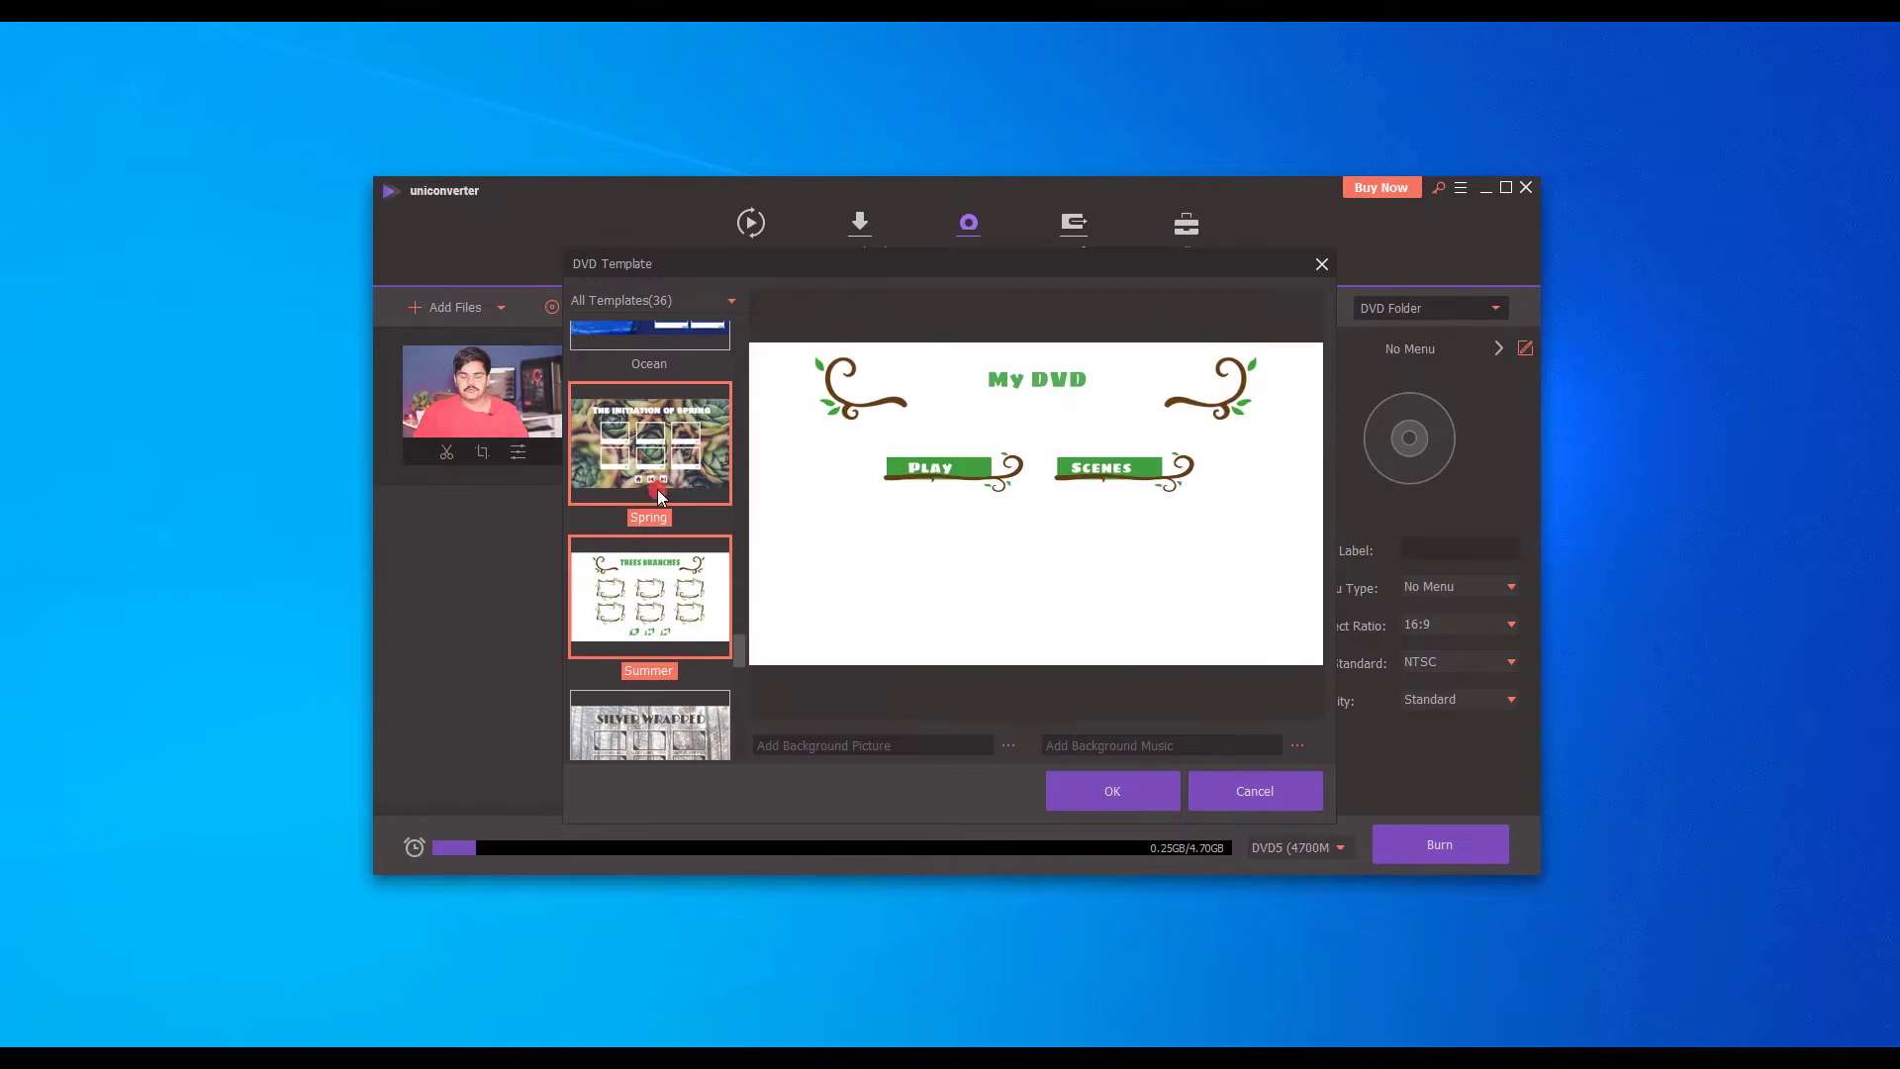
click(666, 483)
click(1145, 783)
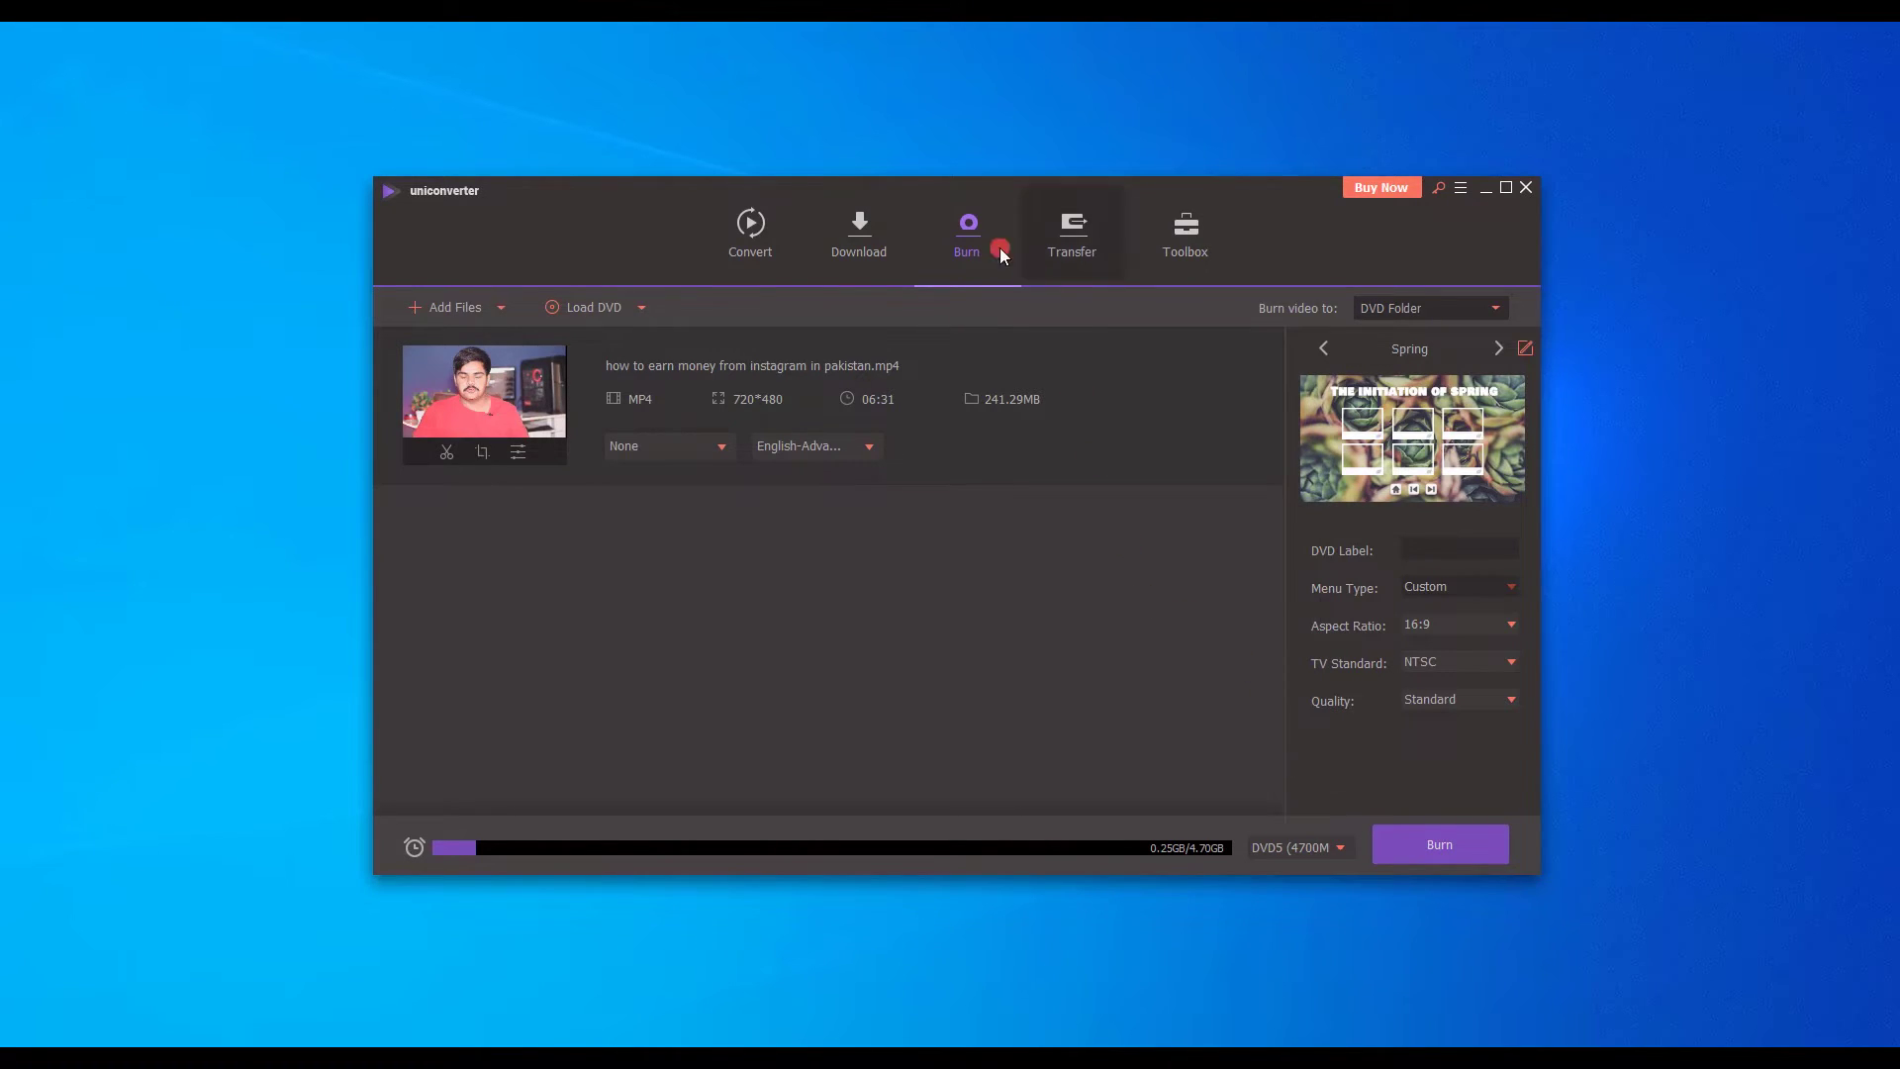
Step: Add a video file to the queue for transfer to a device
click(1083, 259)
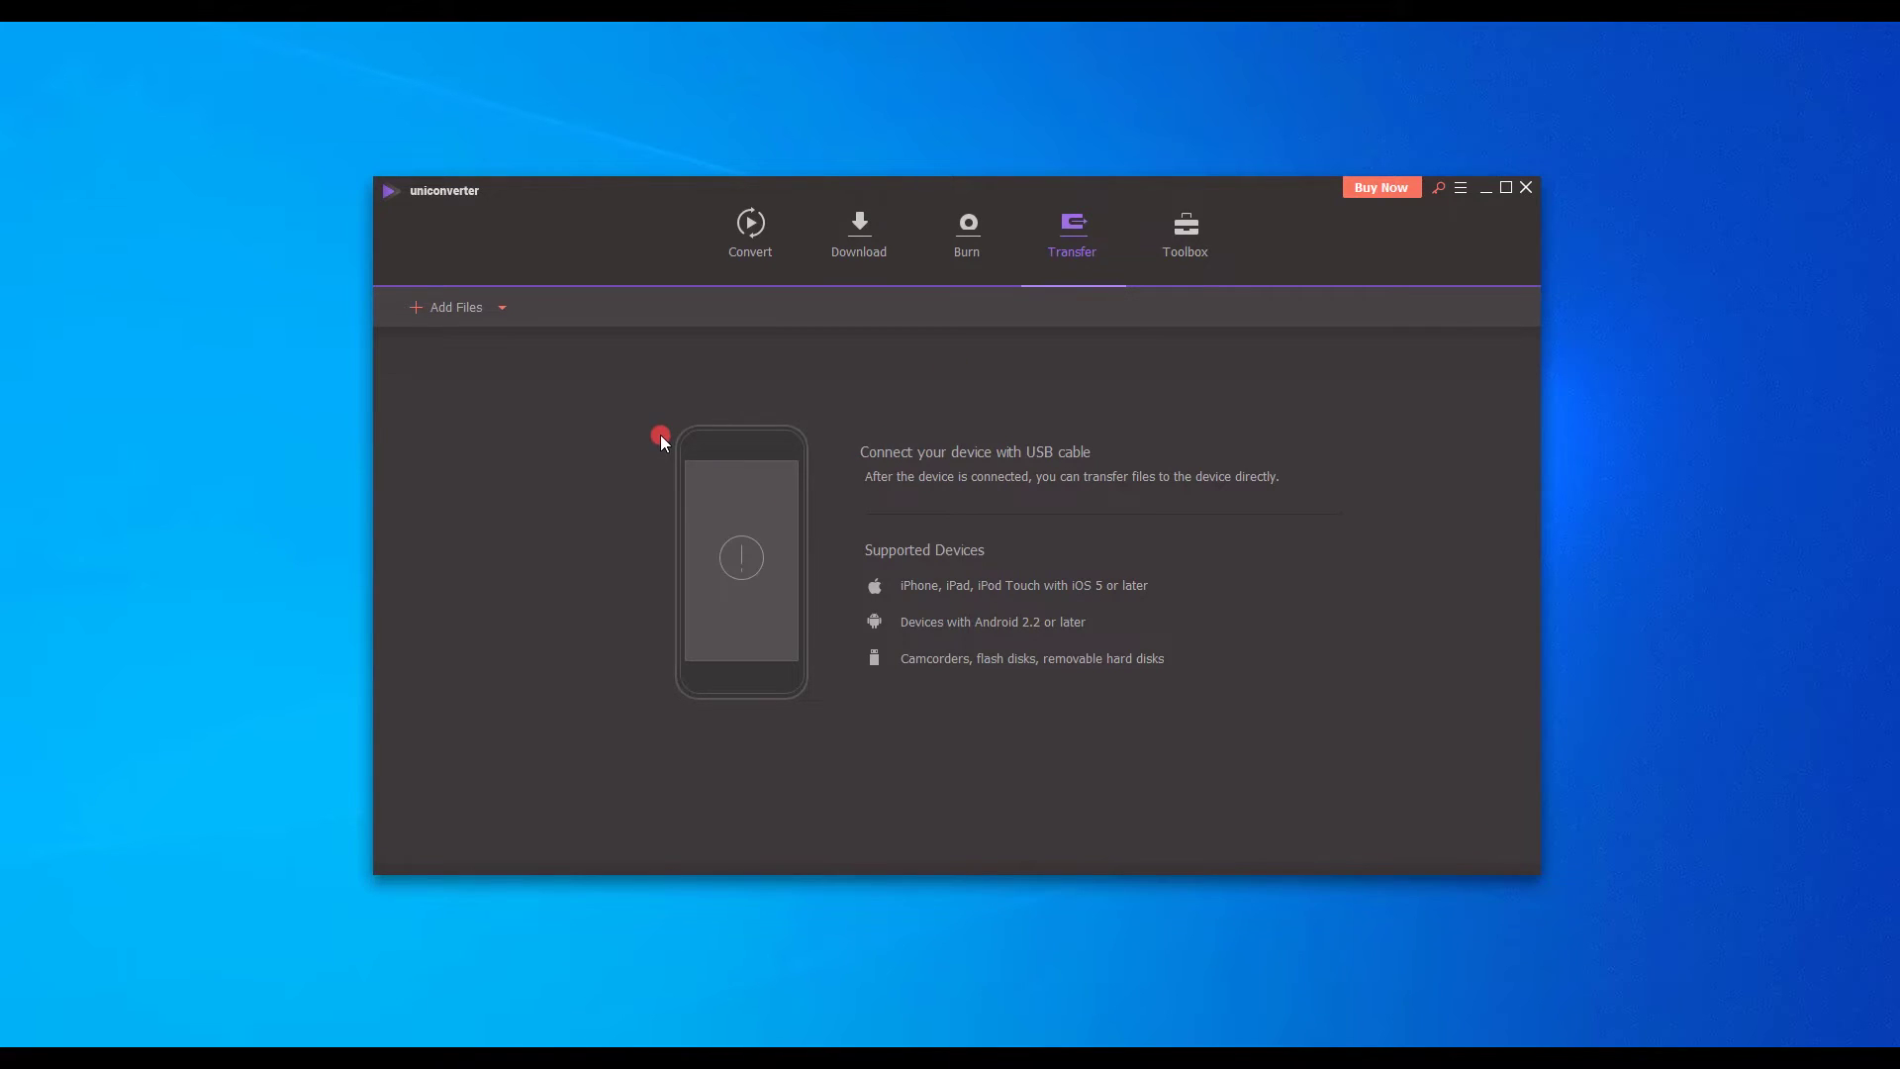
click(445, 313)
double_click(1233, 366)
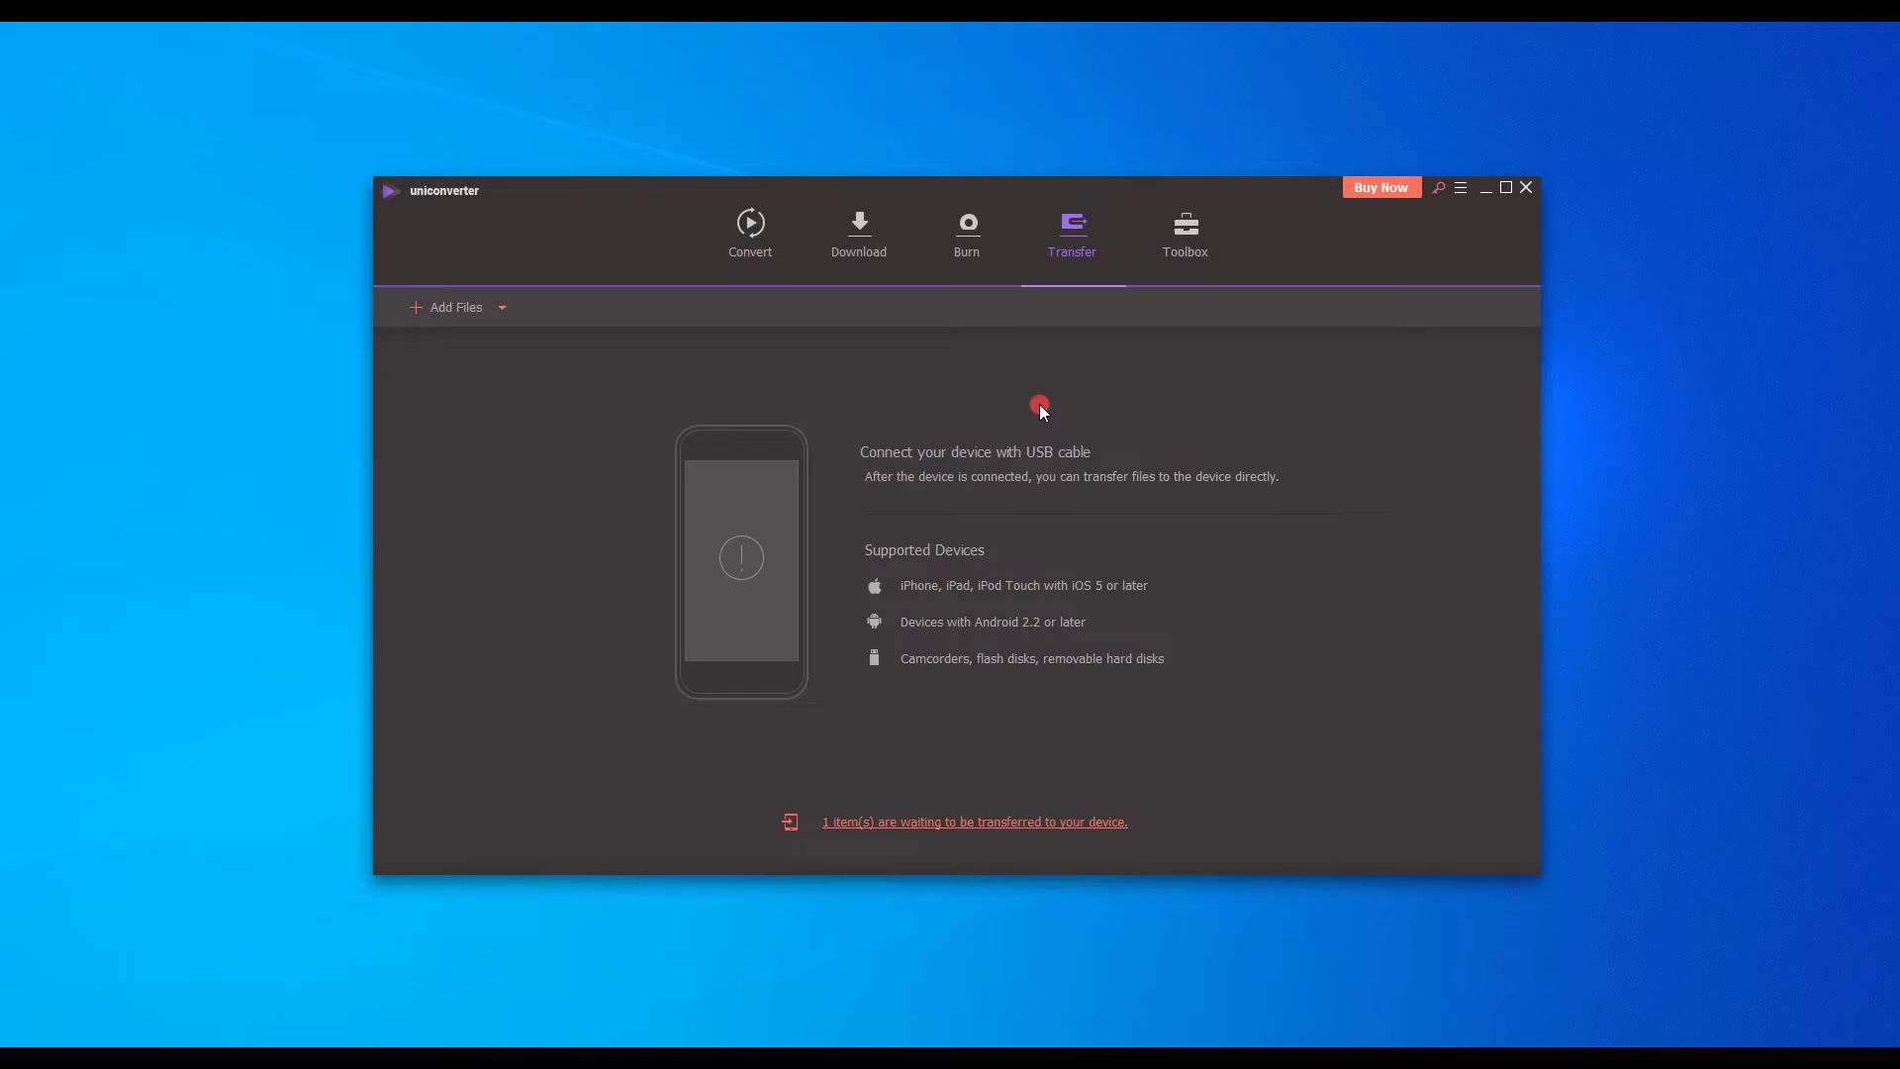
Step: Open the toolbox's GIF Maker and load a video for conversion in Video to GIF mode
click(1186, 244)
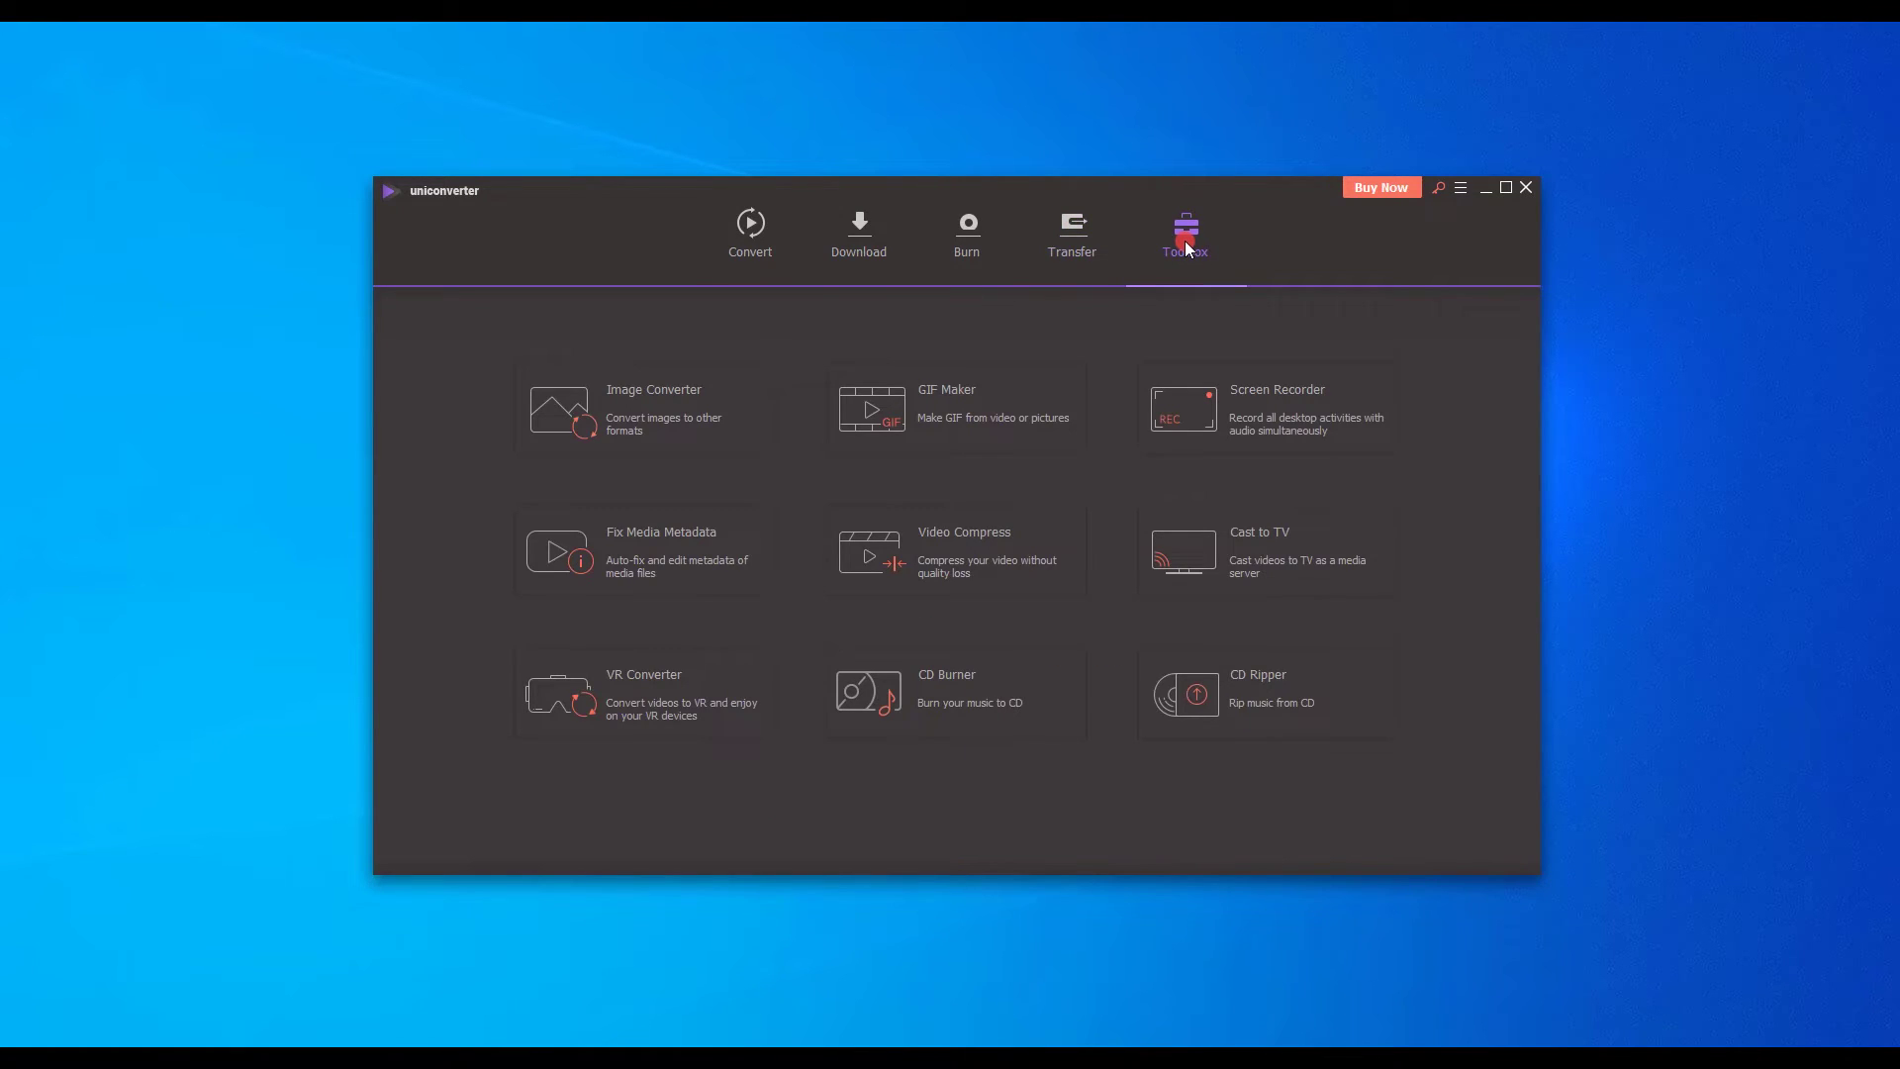
click(557, 423)
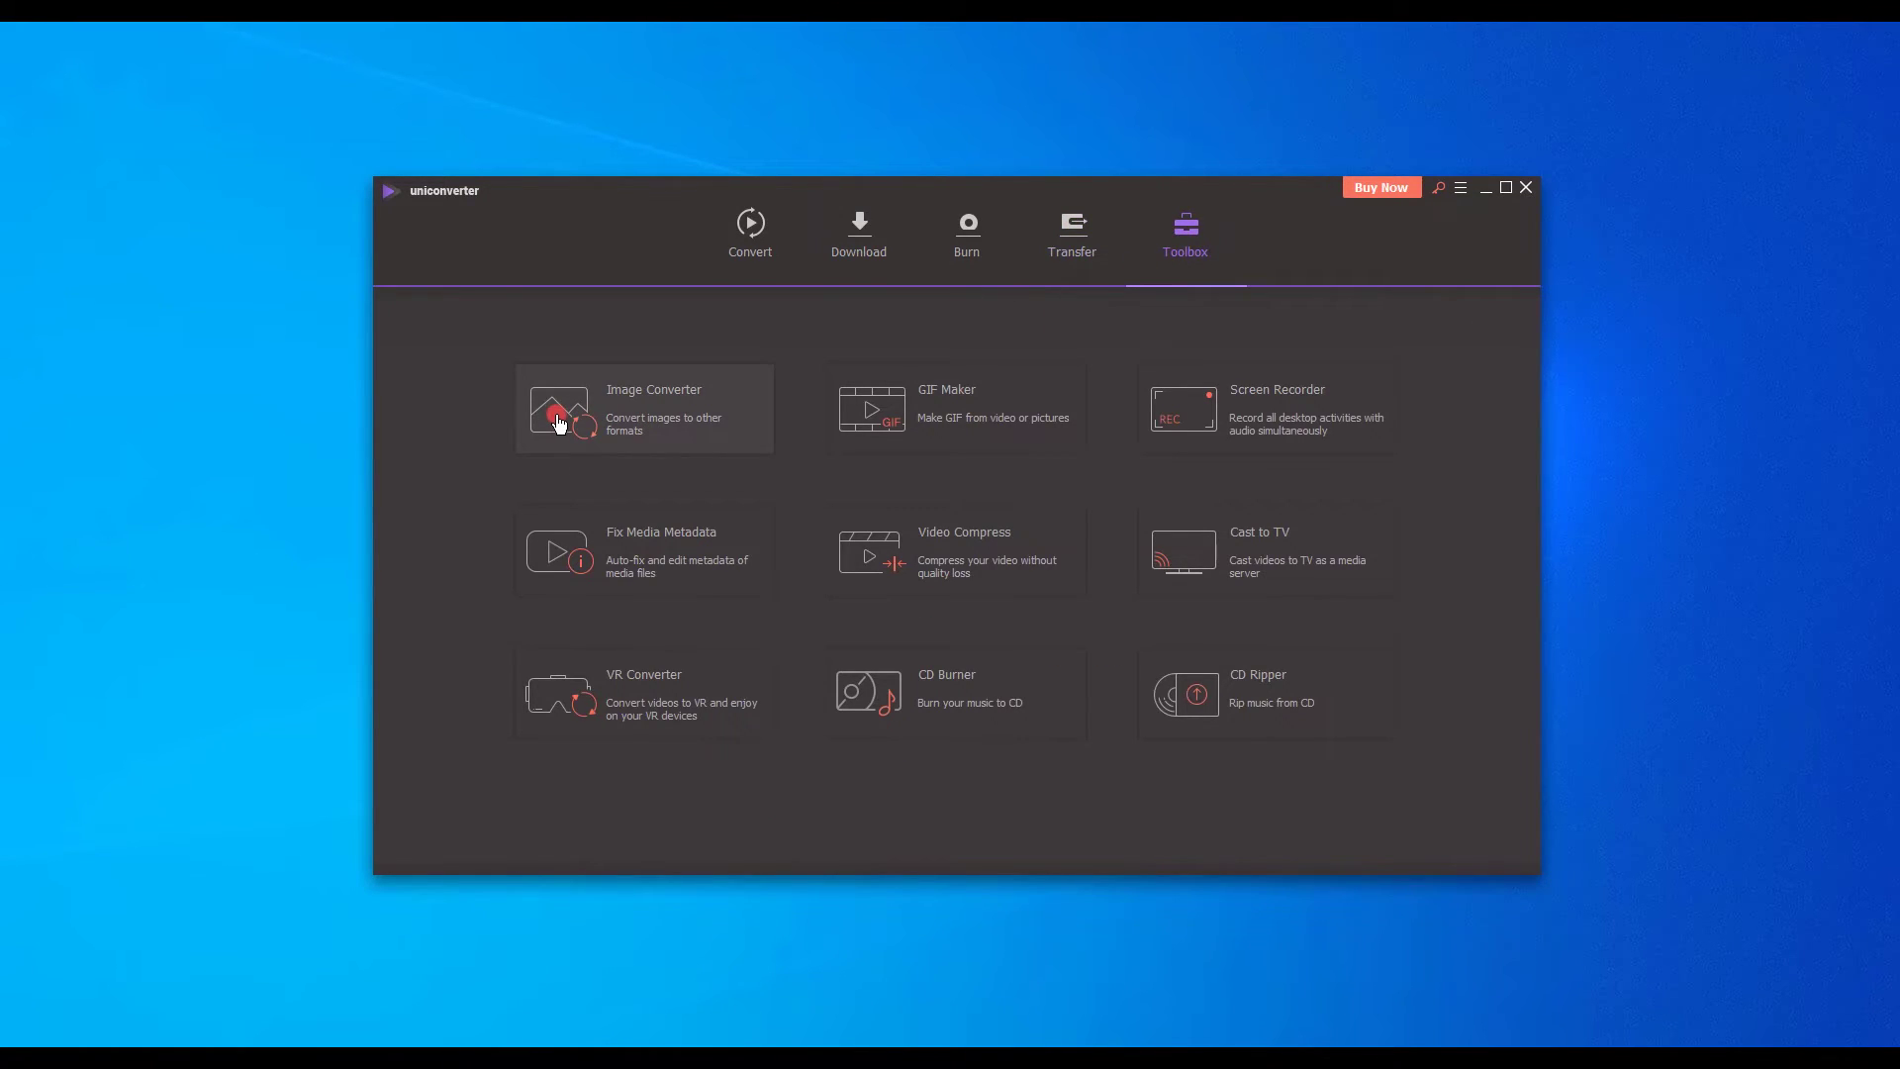
click(1189, 774)
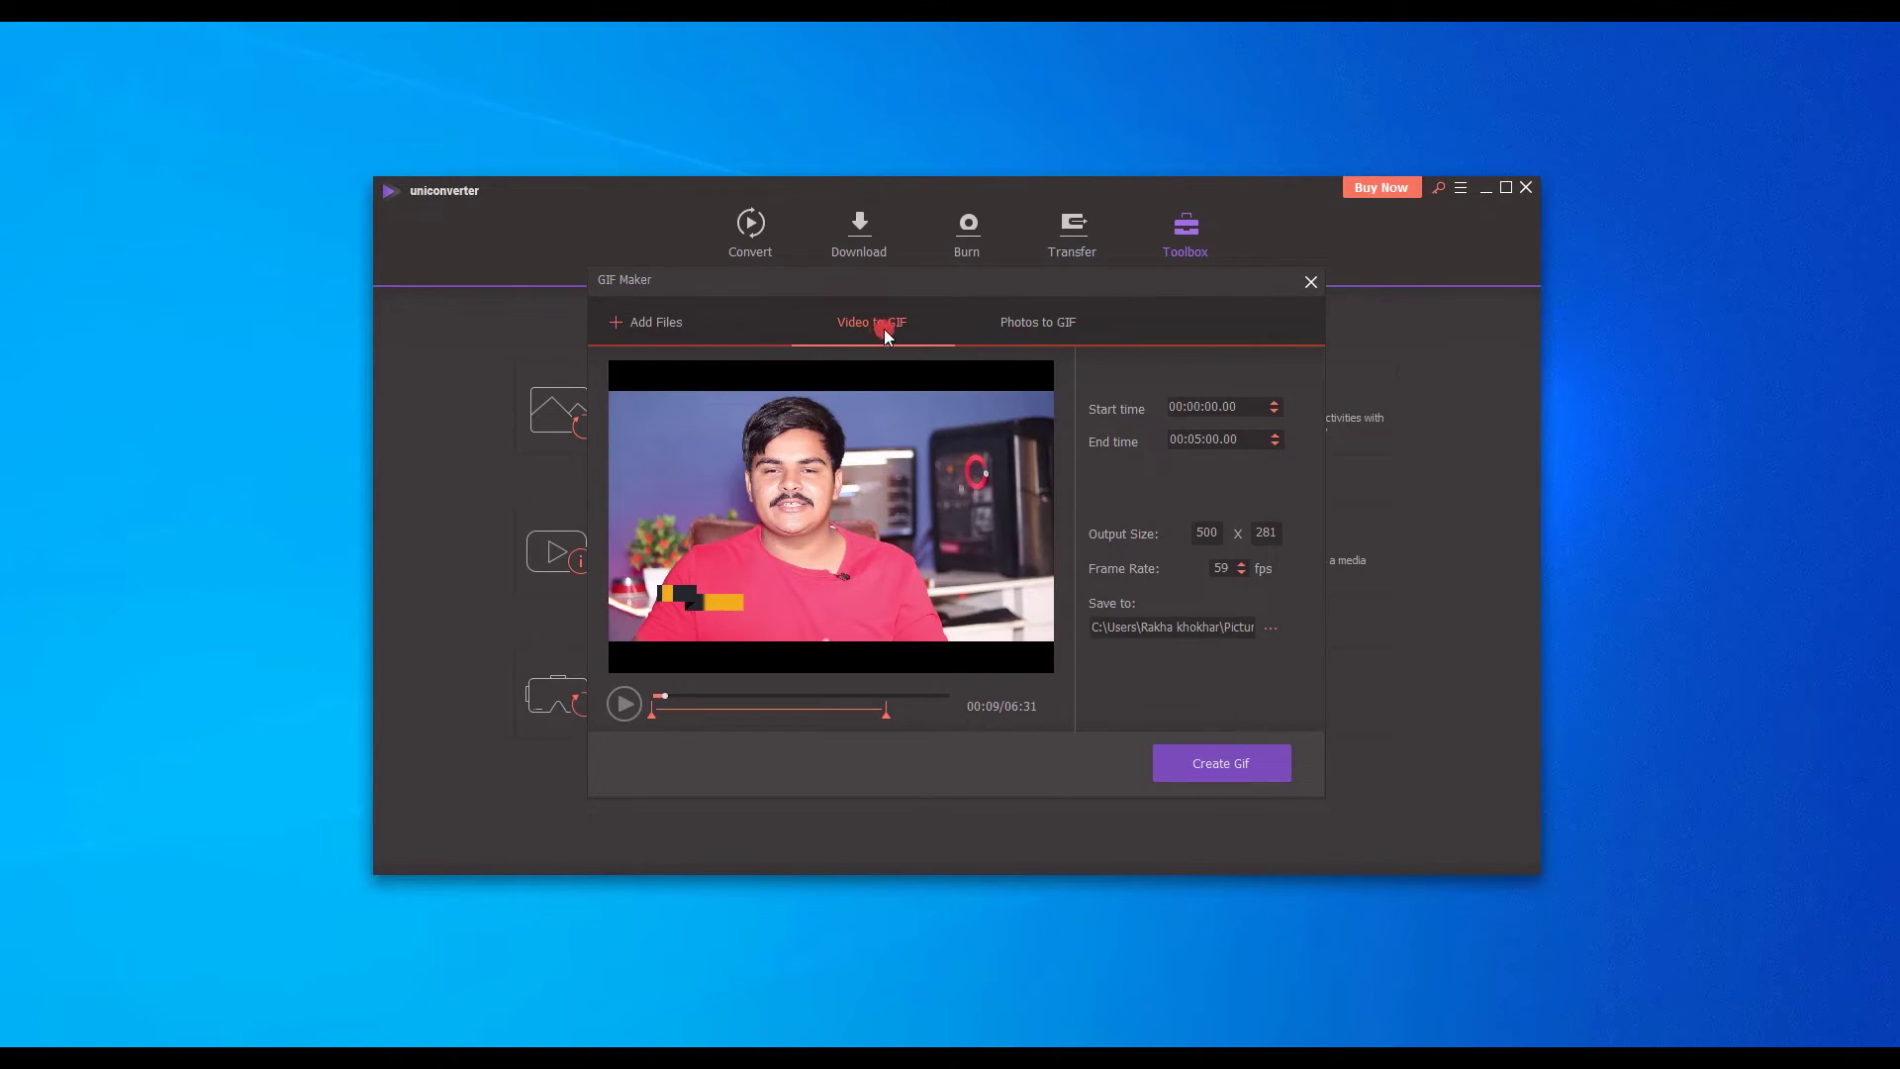
Step: Switch the GIF Maker to Photos to GIF mode and add three phone pictures
click(1055, 324)
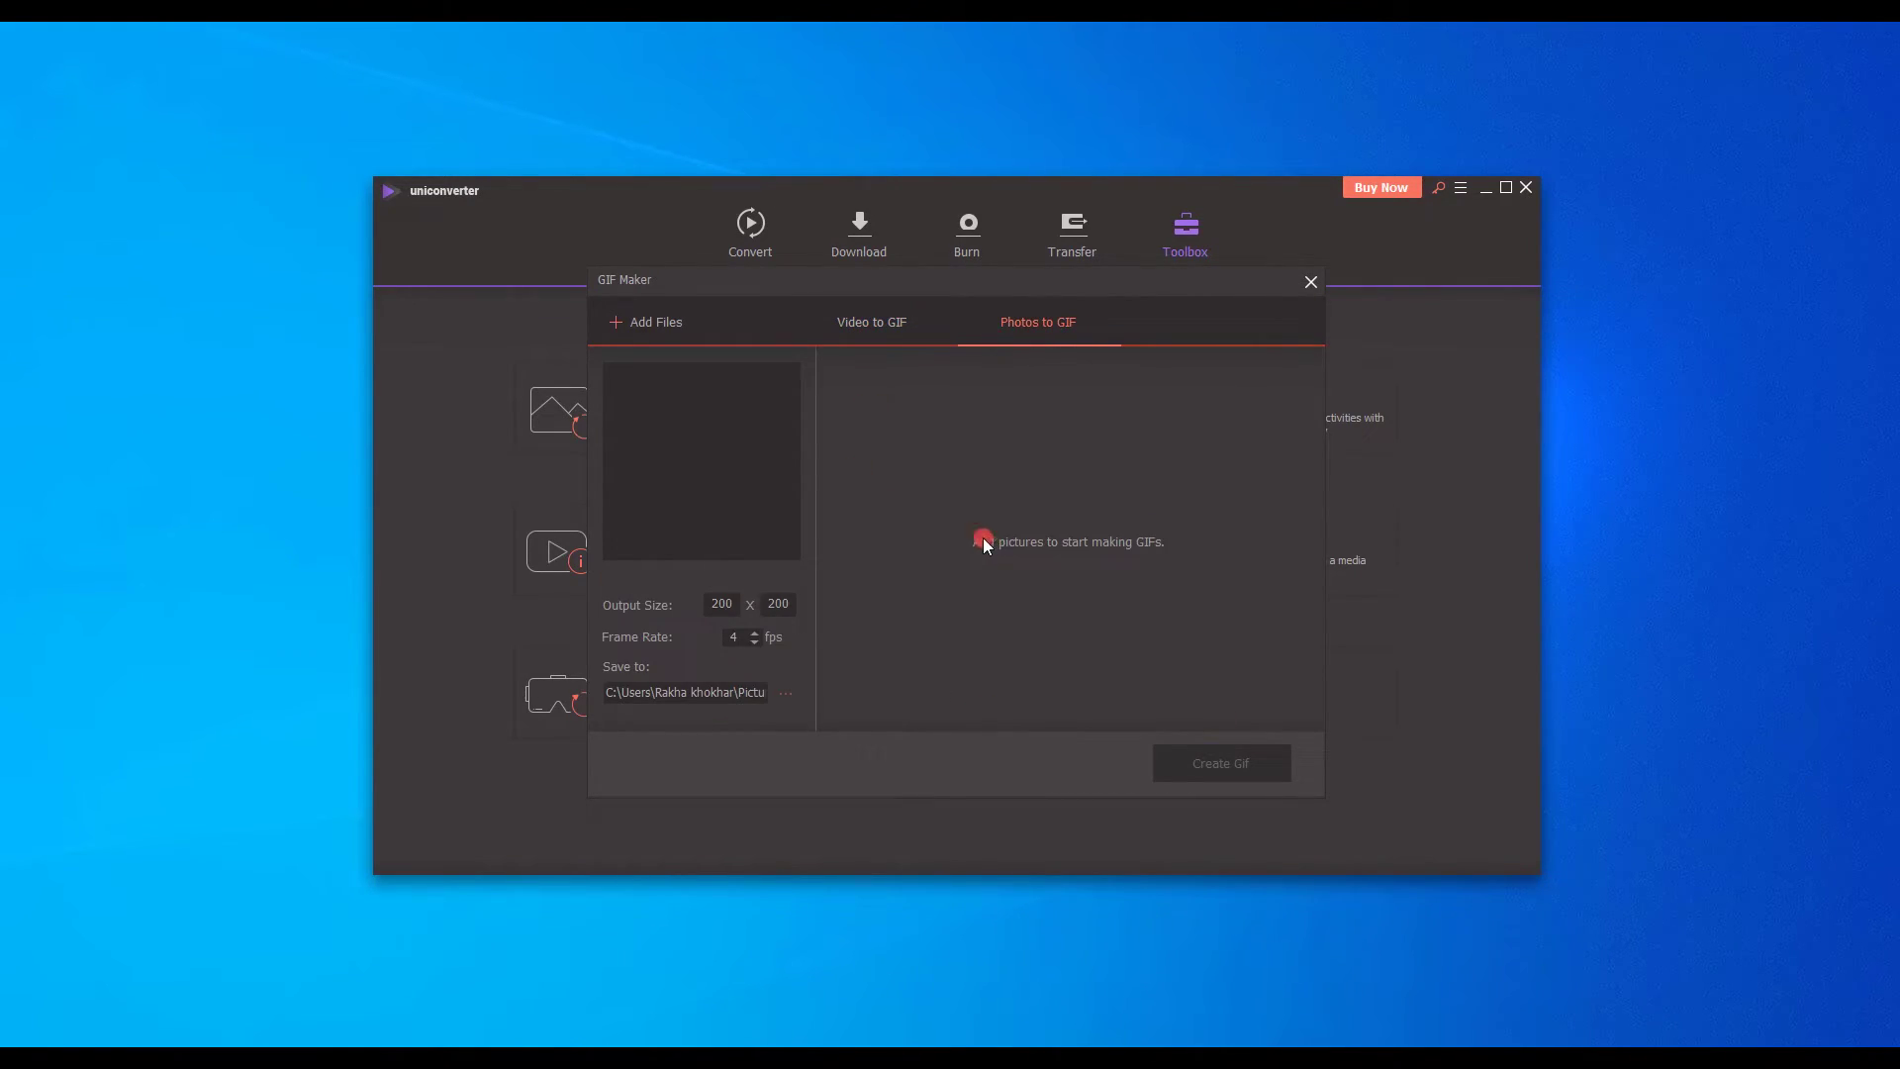
click(665, 322)
drag(1307, 698, 1065, 609)
click(1370, 795)
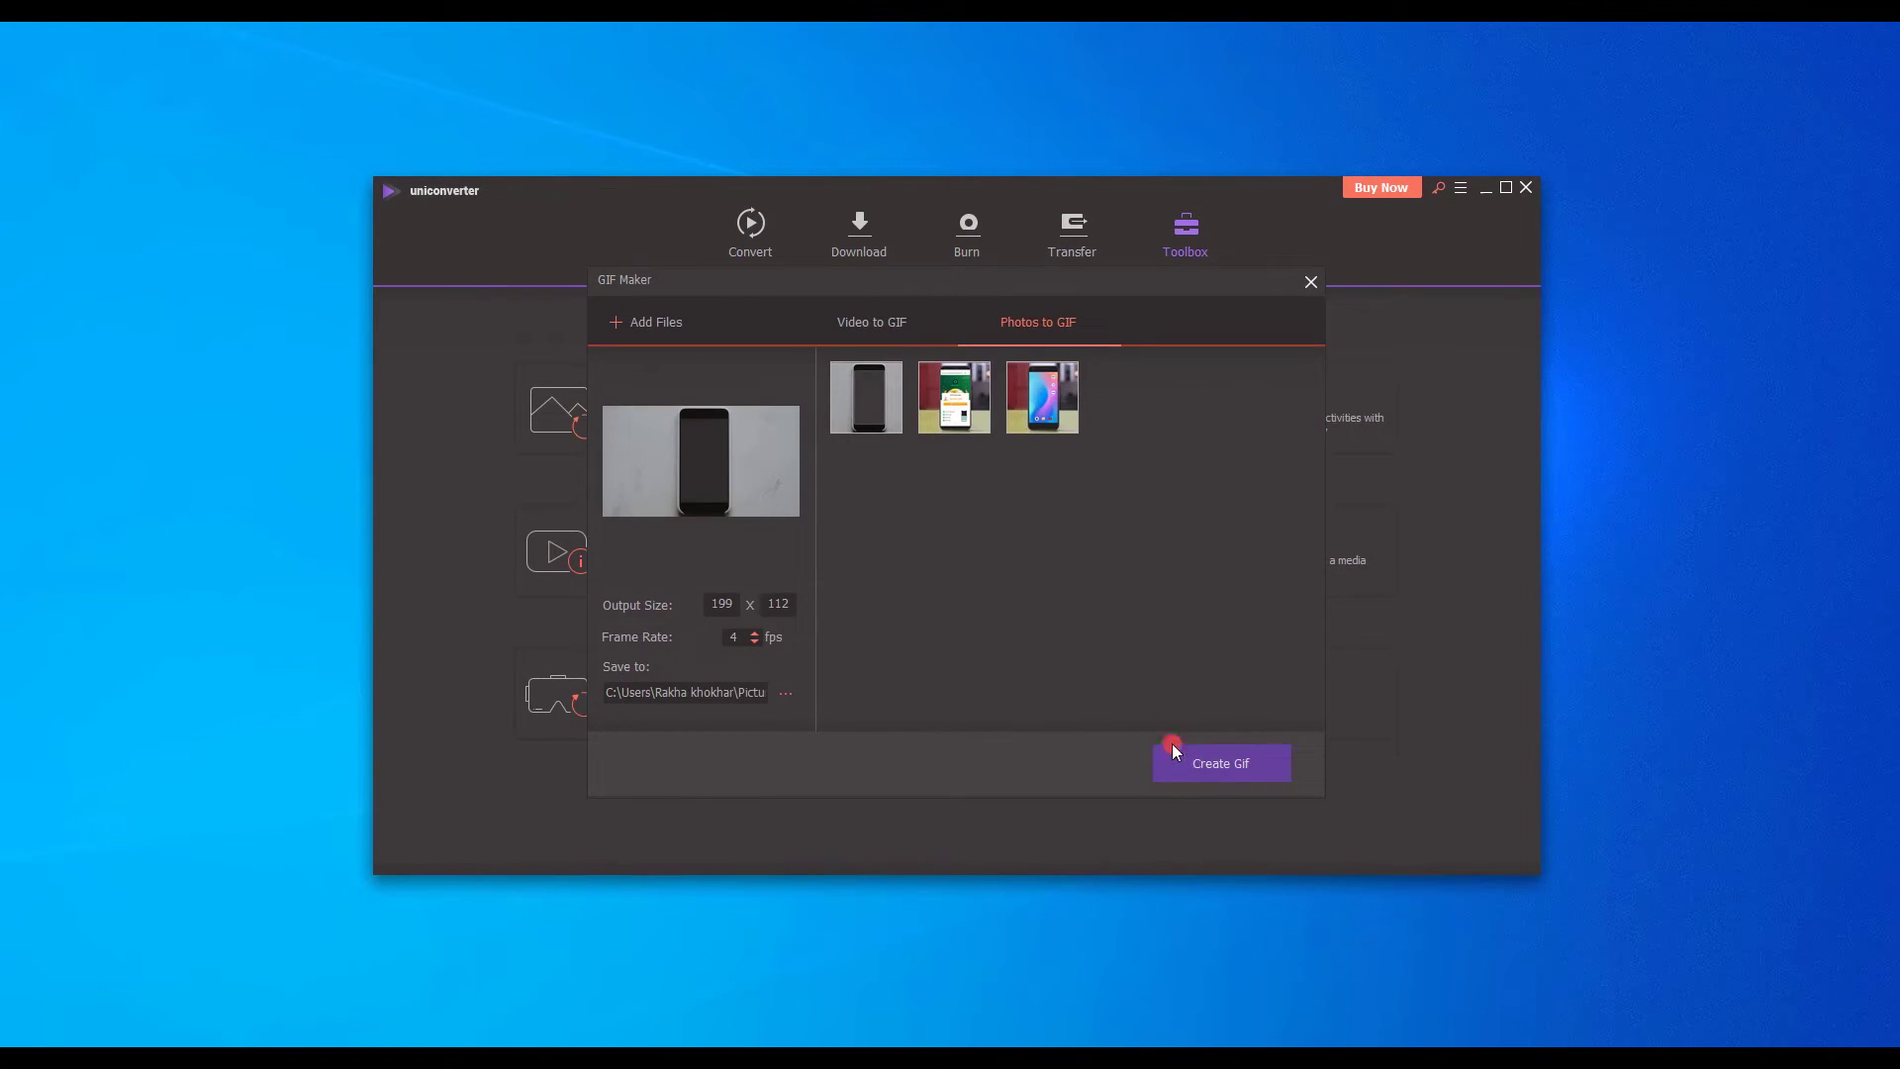
Step: Create the GIF from the phone pictures under the trial, preview the resulting file and close the GIF Maker
click(1196, 762)
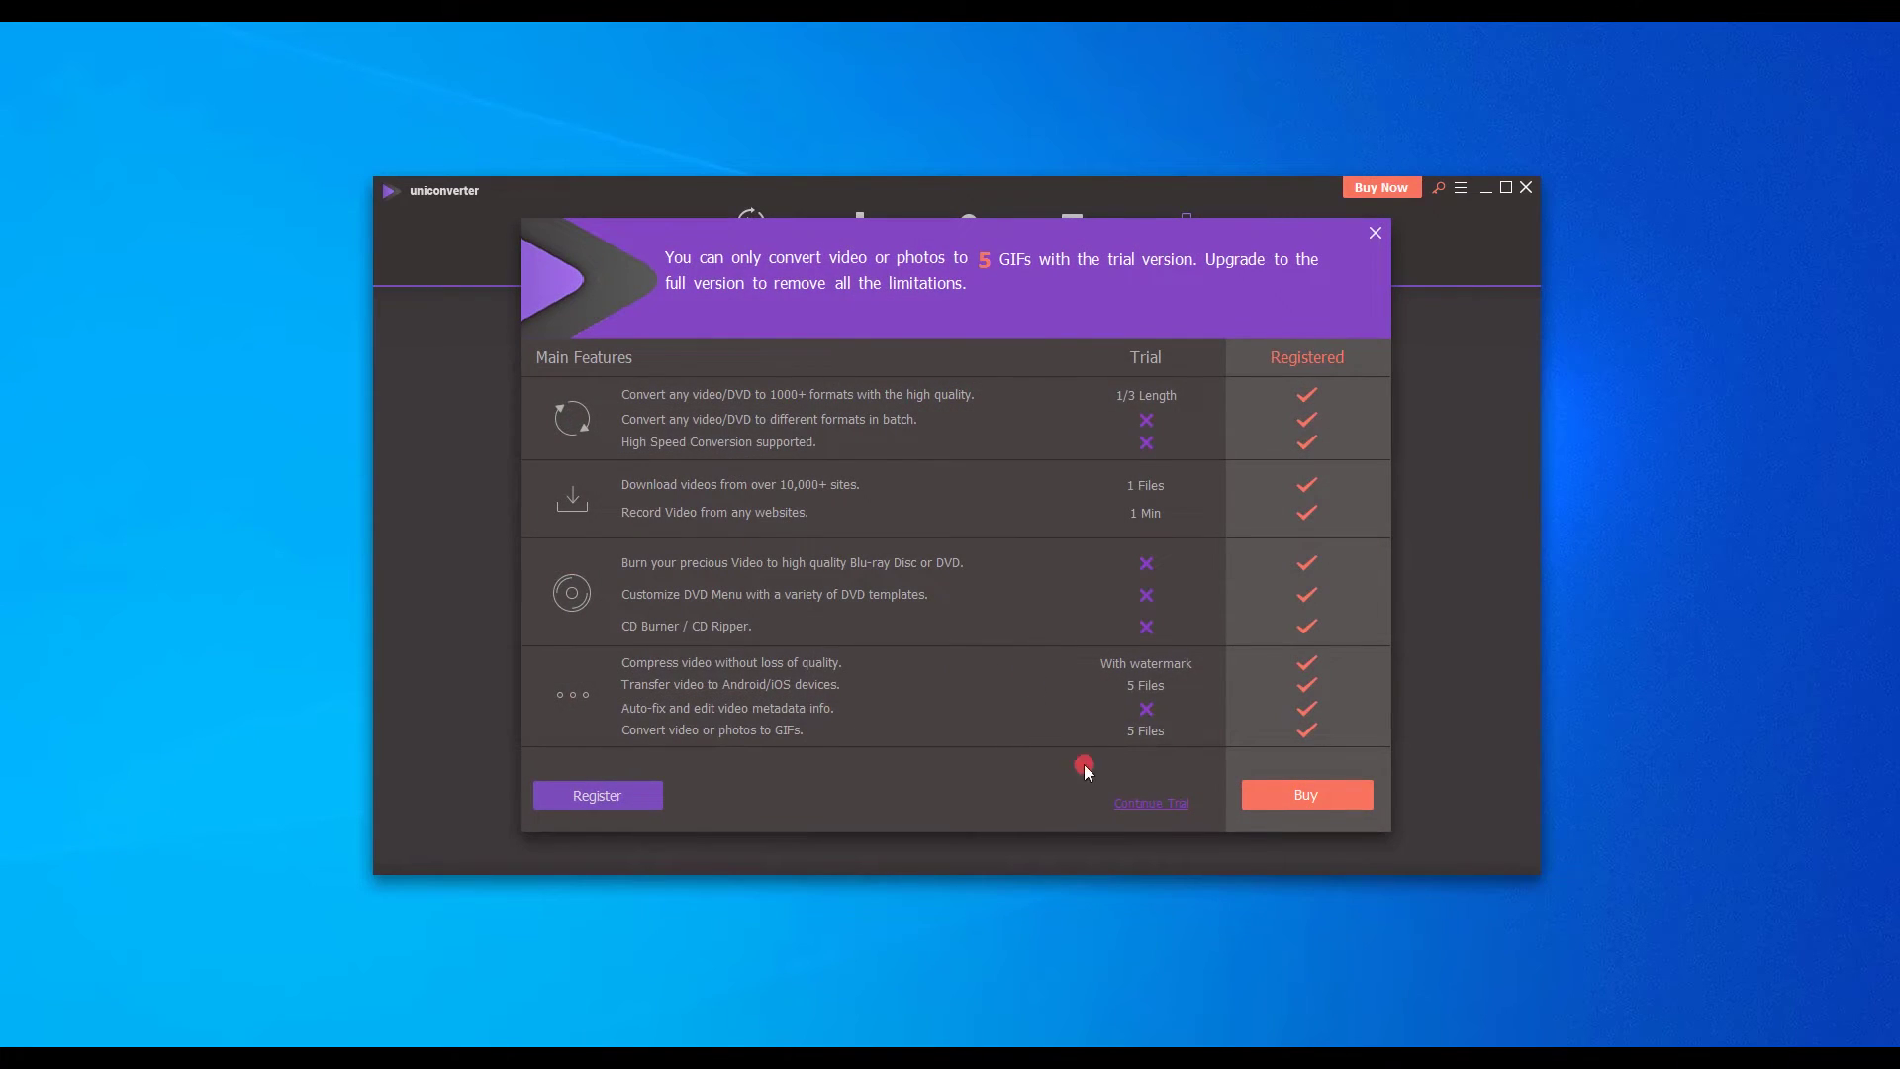
click(1143, 810)
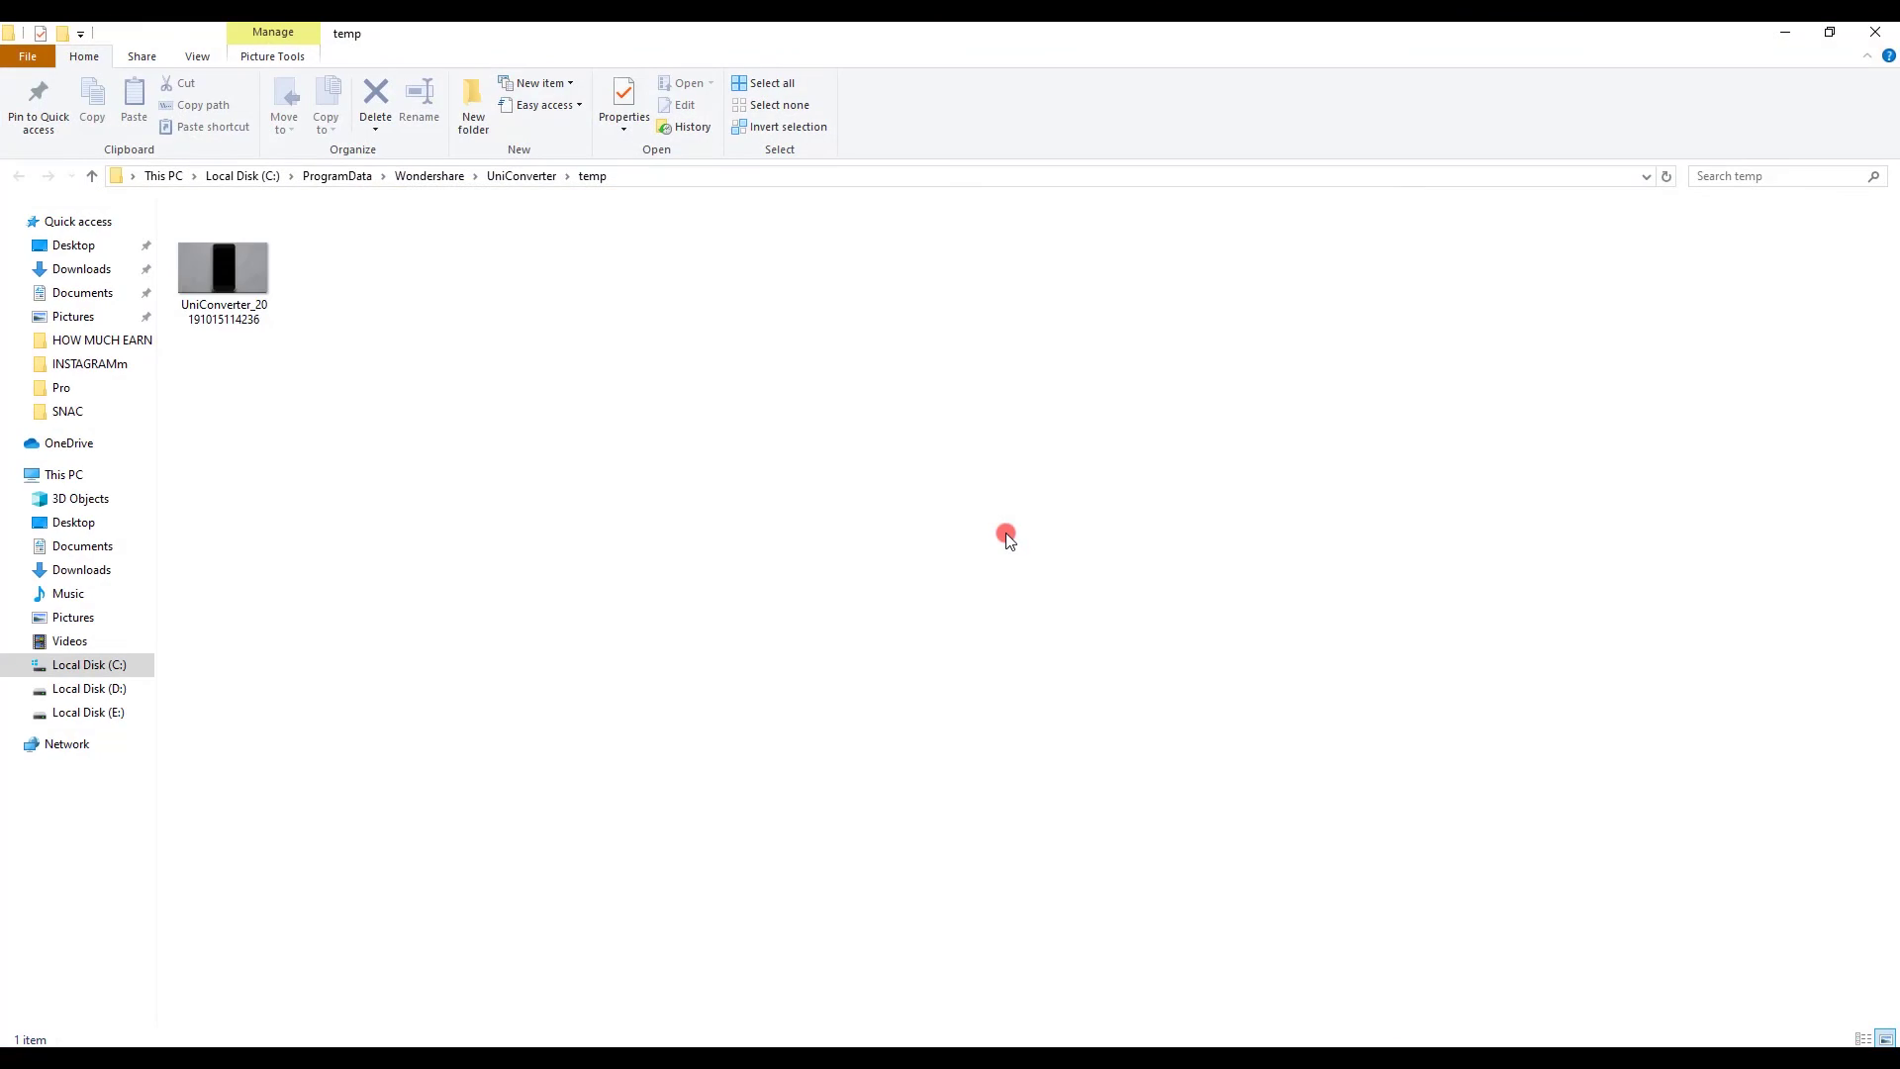
double_click(209, 263)
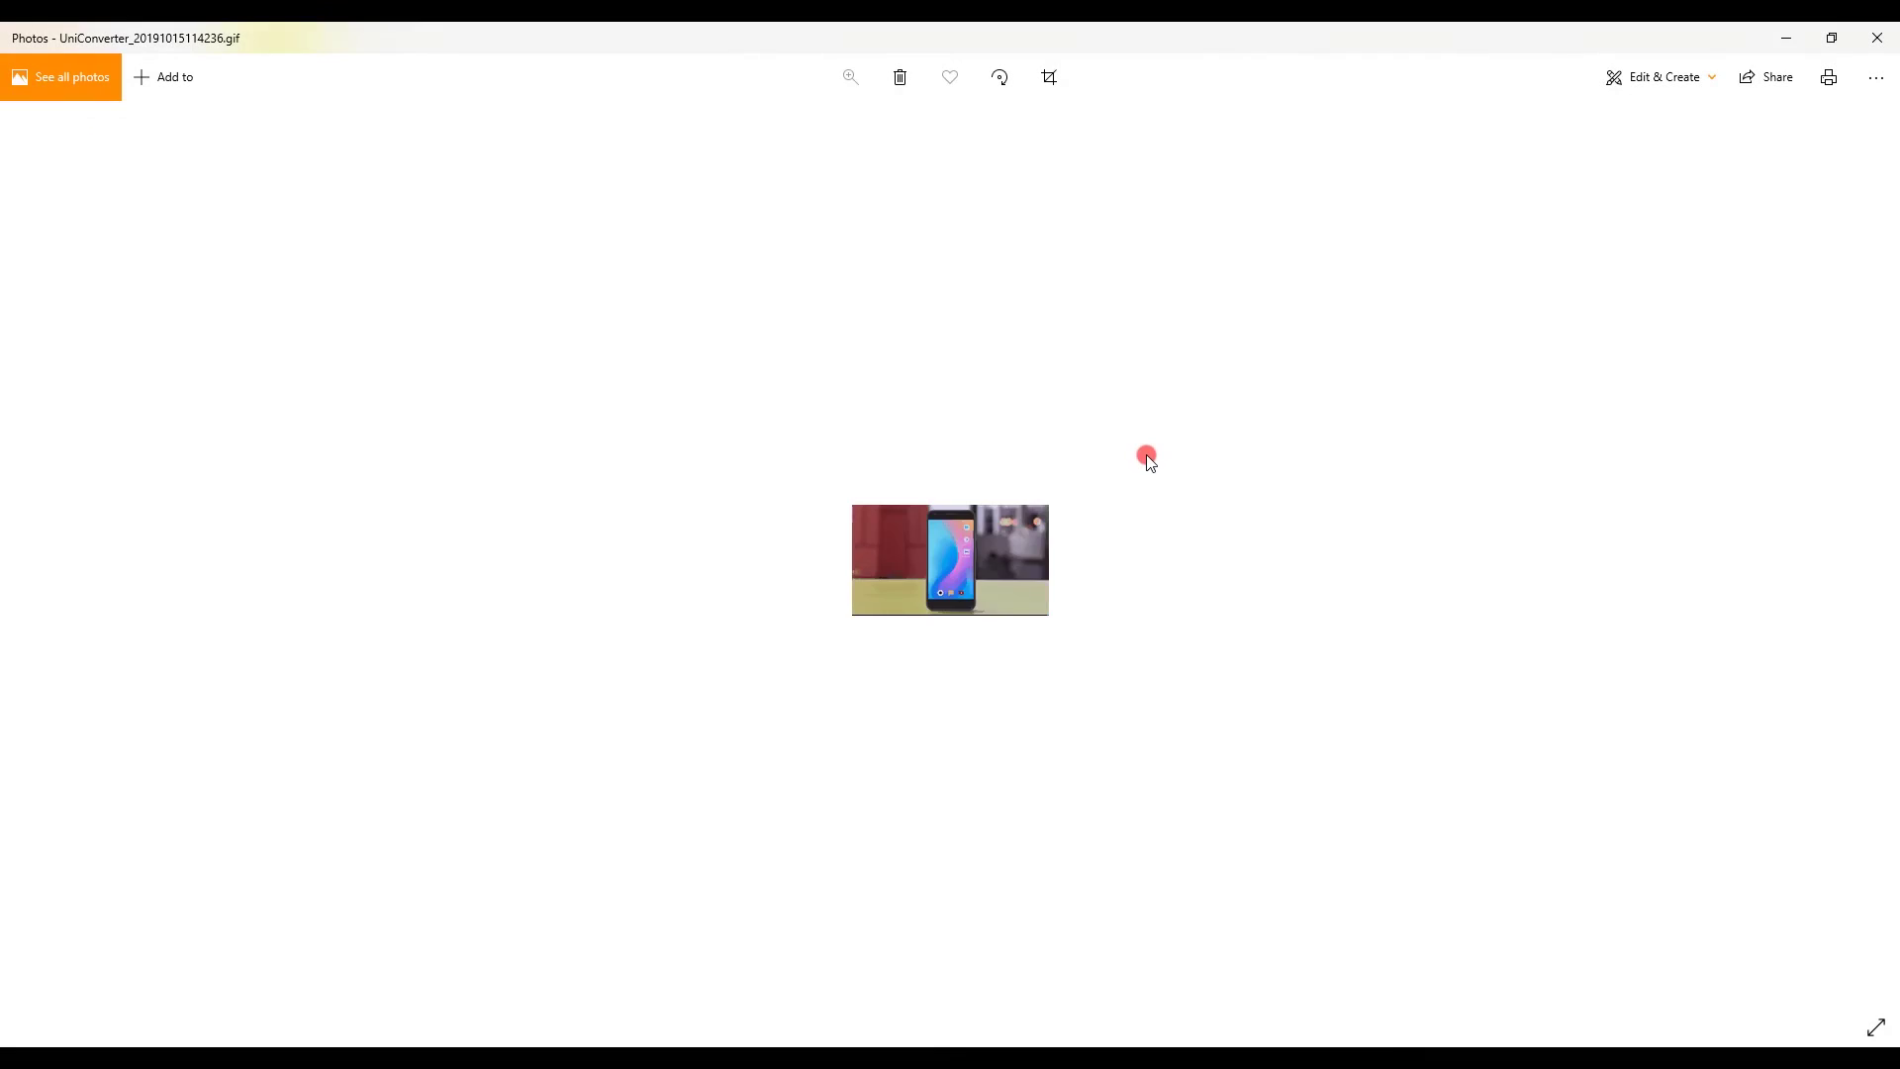
click(1877, 38)
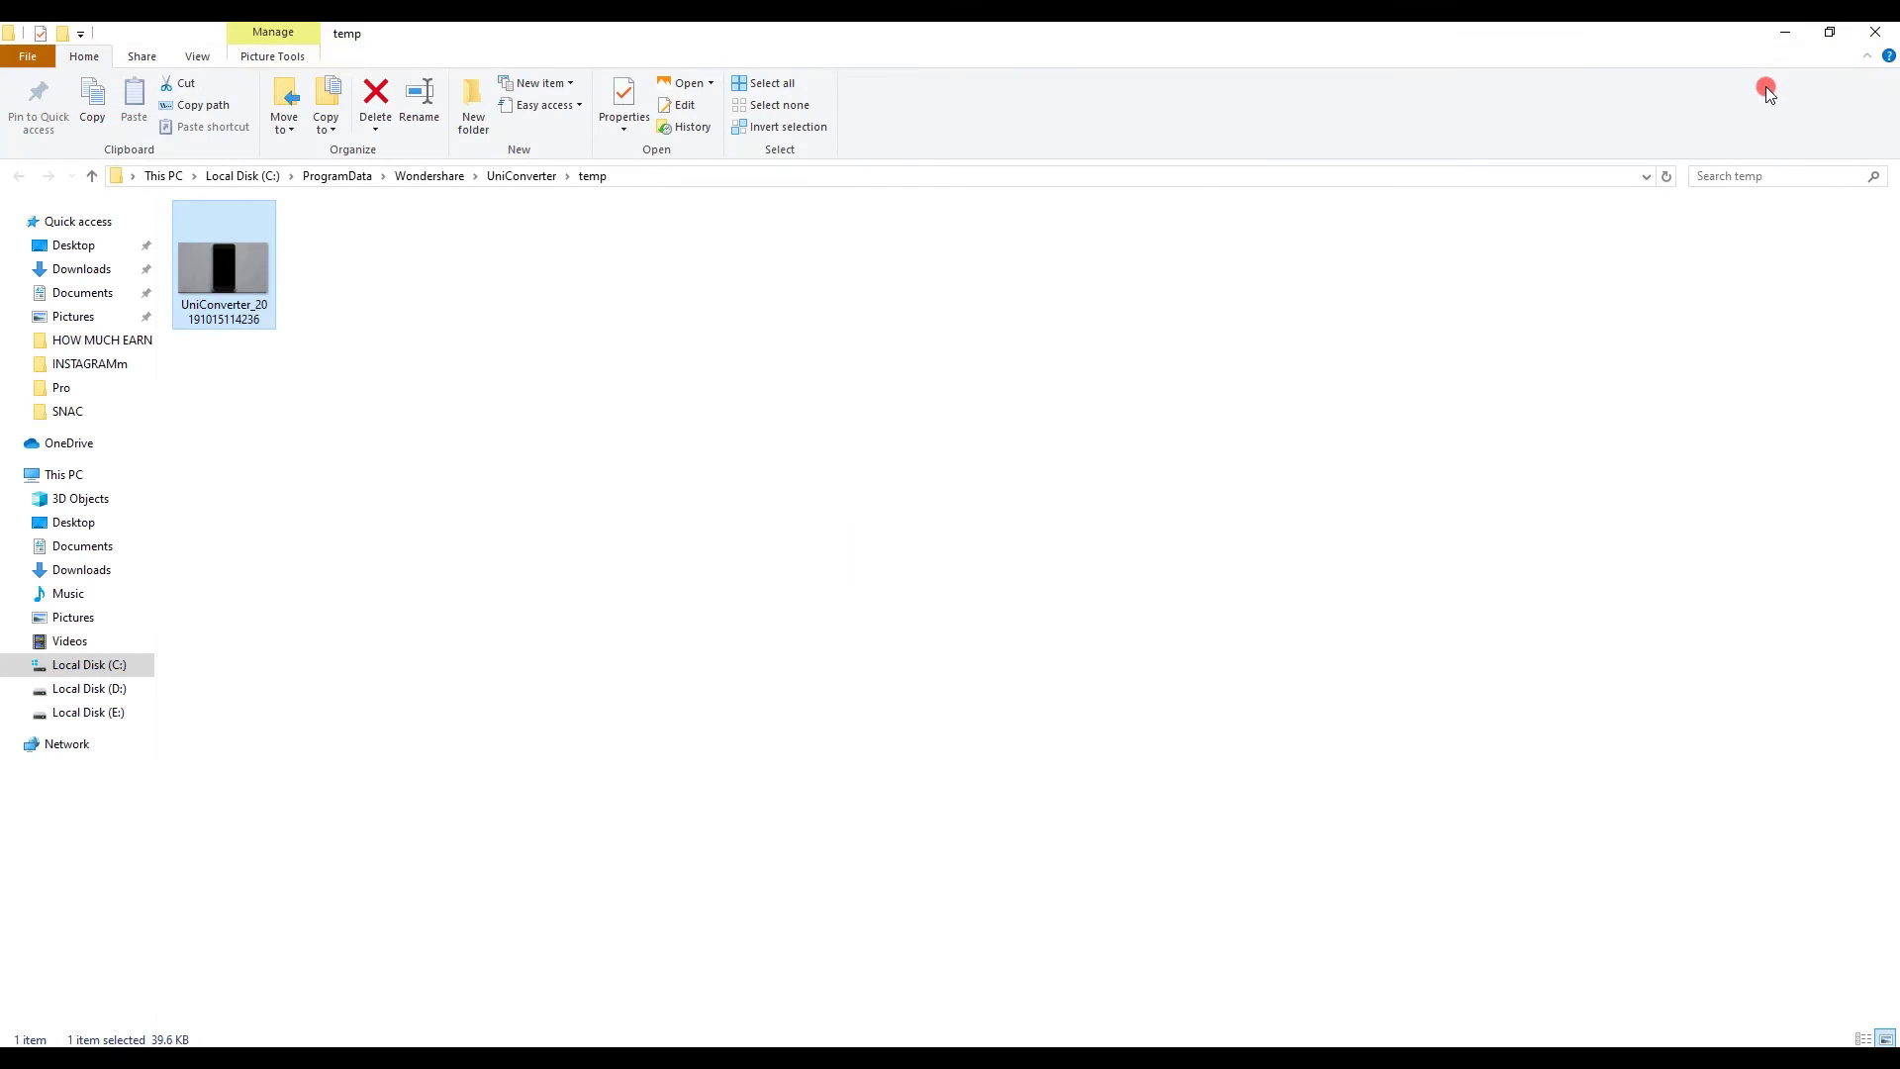
click(1877, 36)
click(1310, 281)
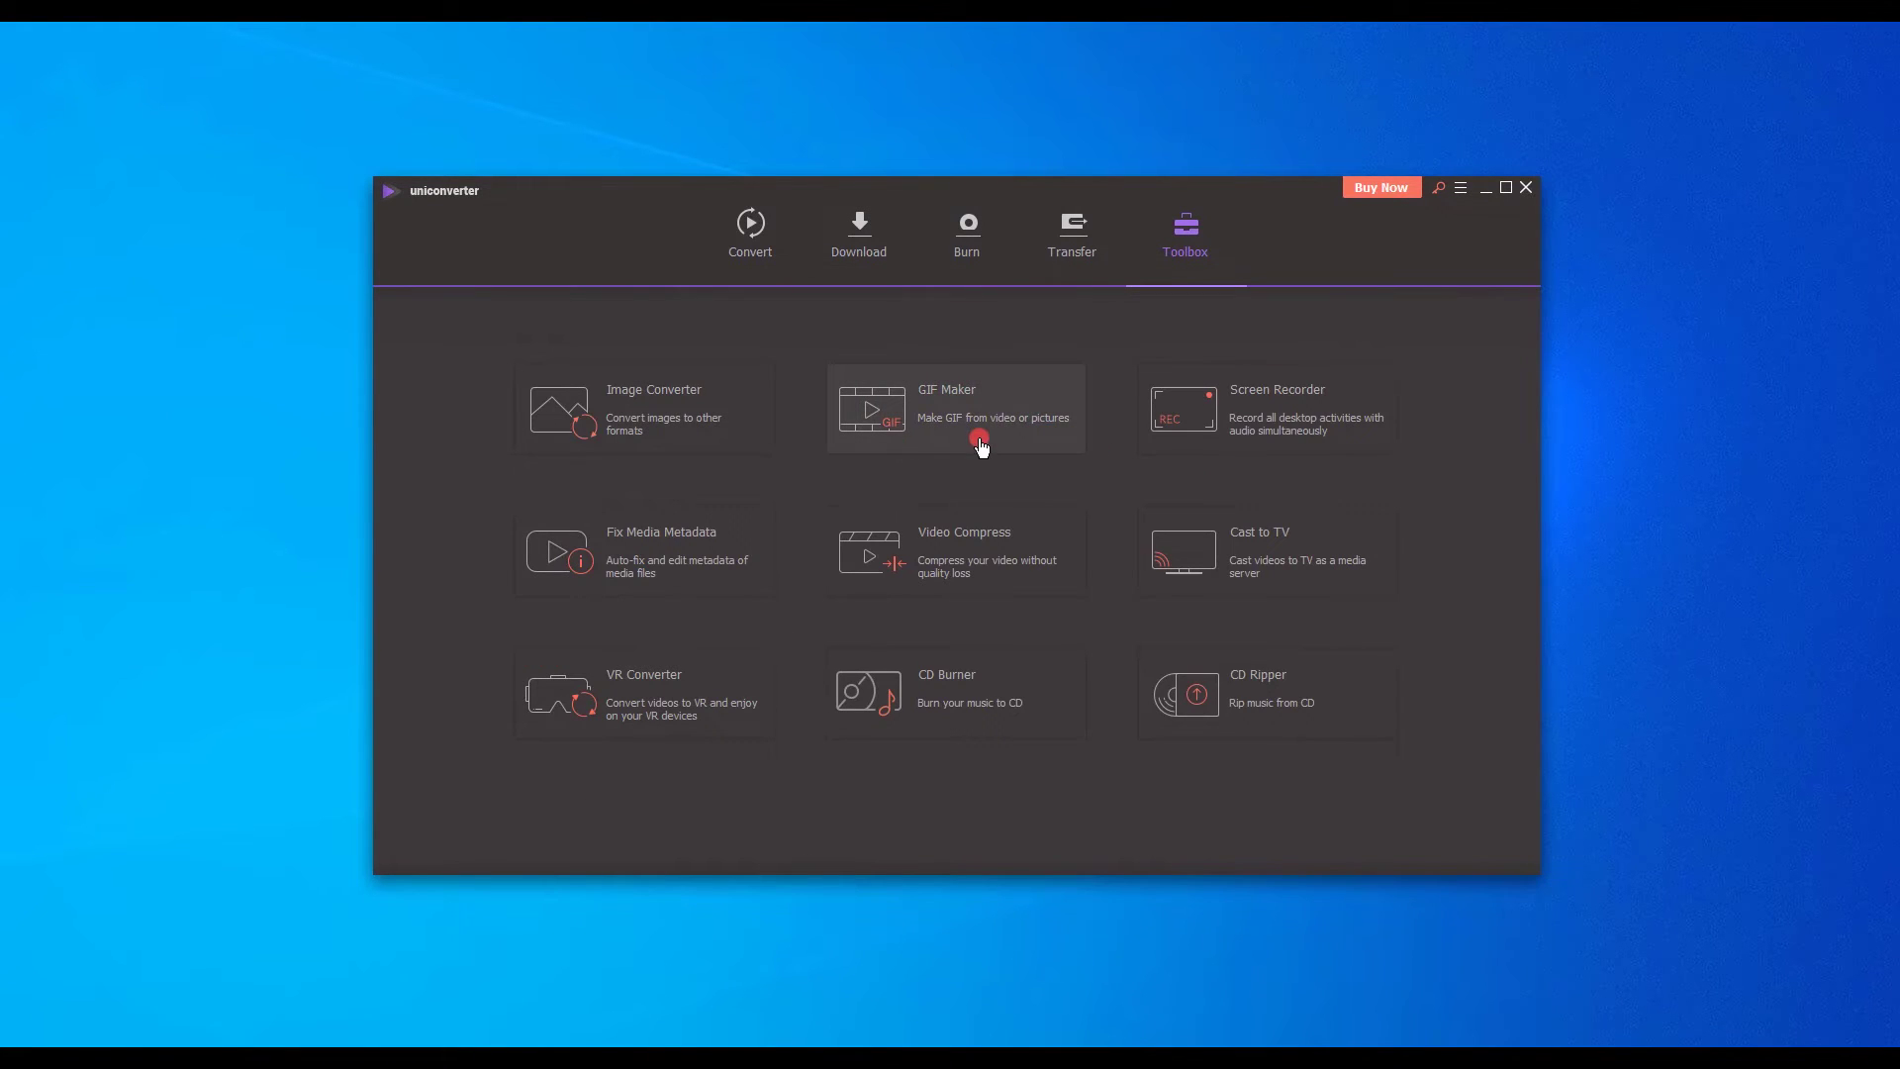
Step: Open the Screen Recorder under the trial to view its capture and audio options, and close it
click(1212, 433)
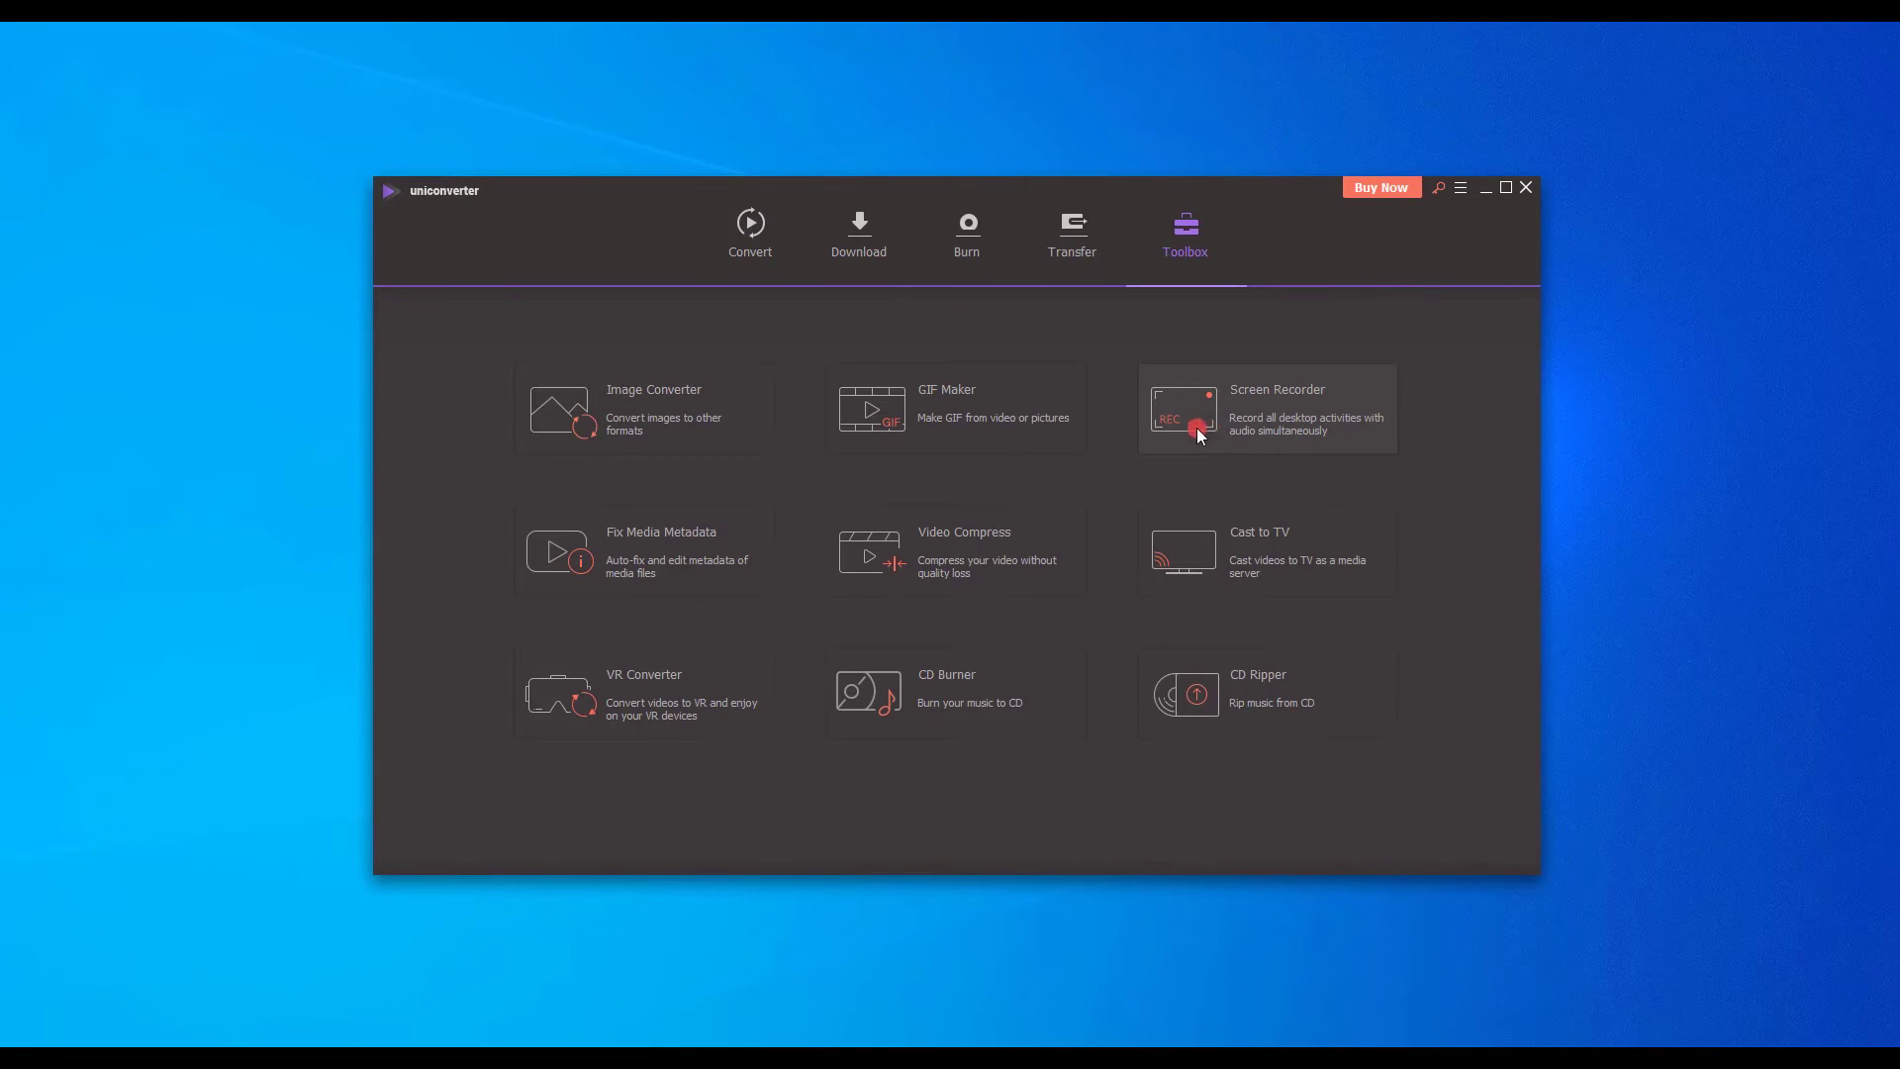
click(1151, 800)
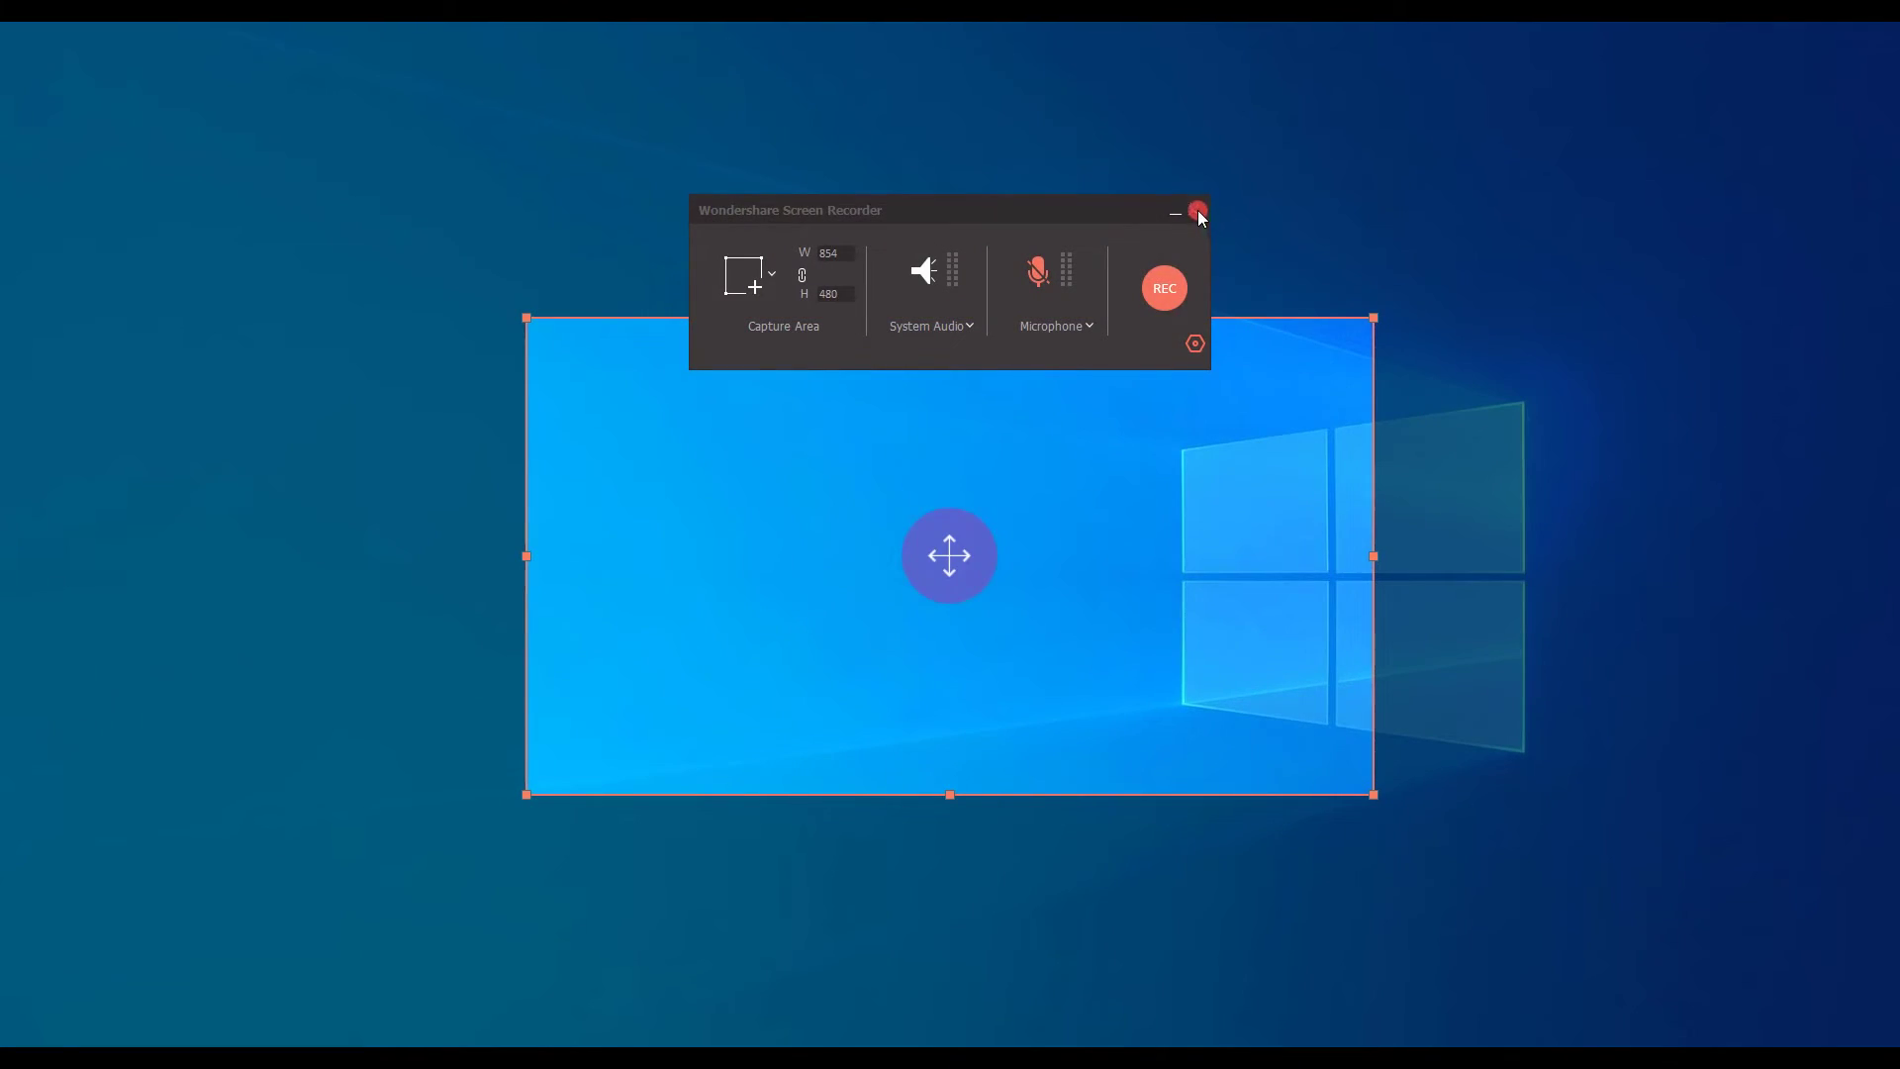
click(1197, 209)
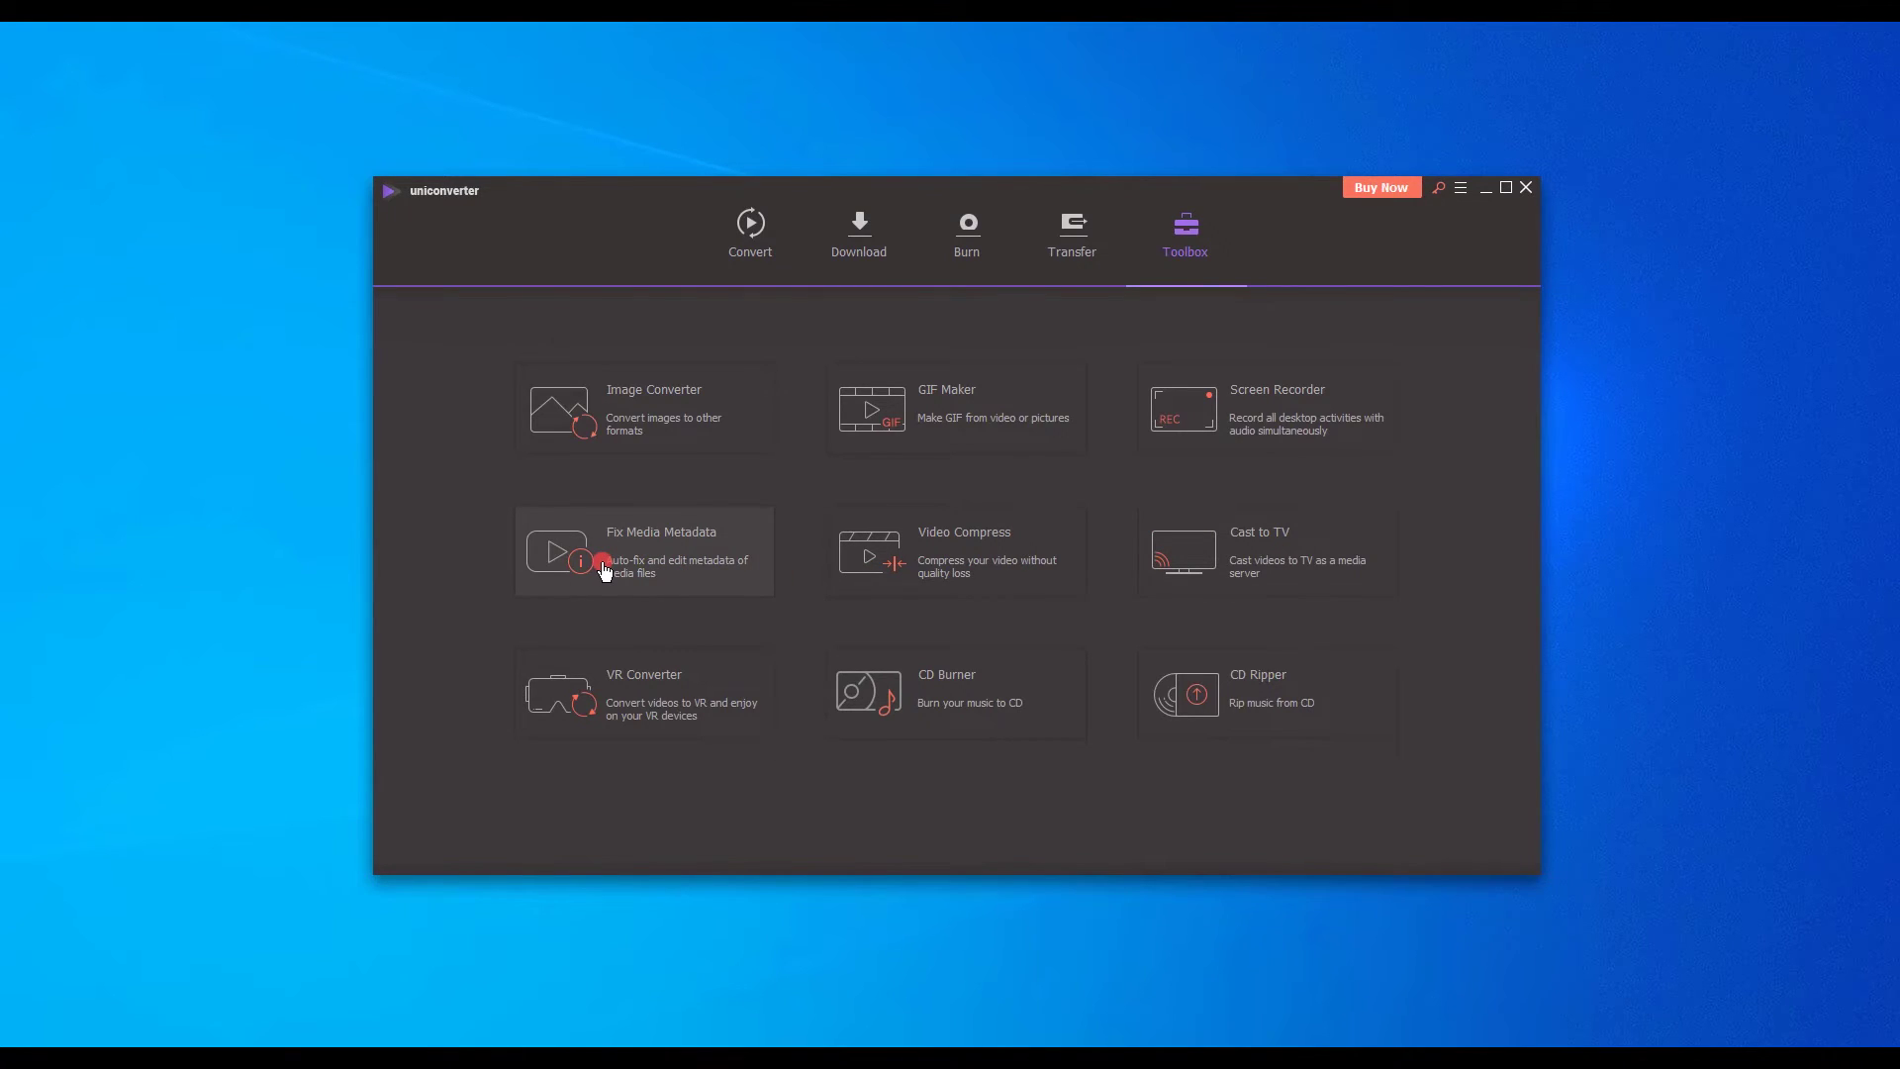
Step: Load "how to earn money from instagram in pakistan.mp4" from the Desktop into Video Compress, examine the compression settings and close the tool
click(968, 565)
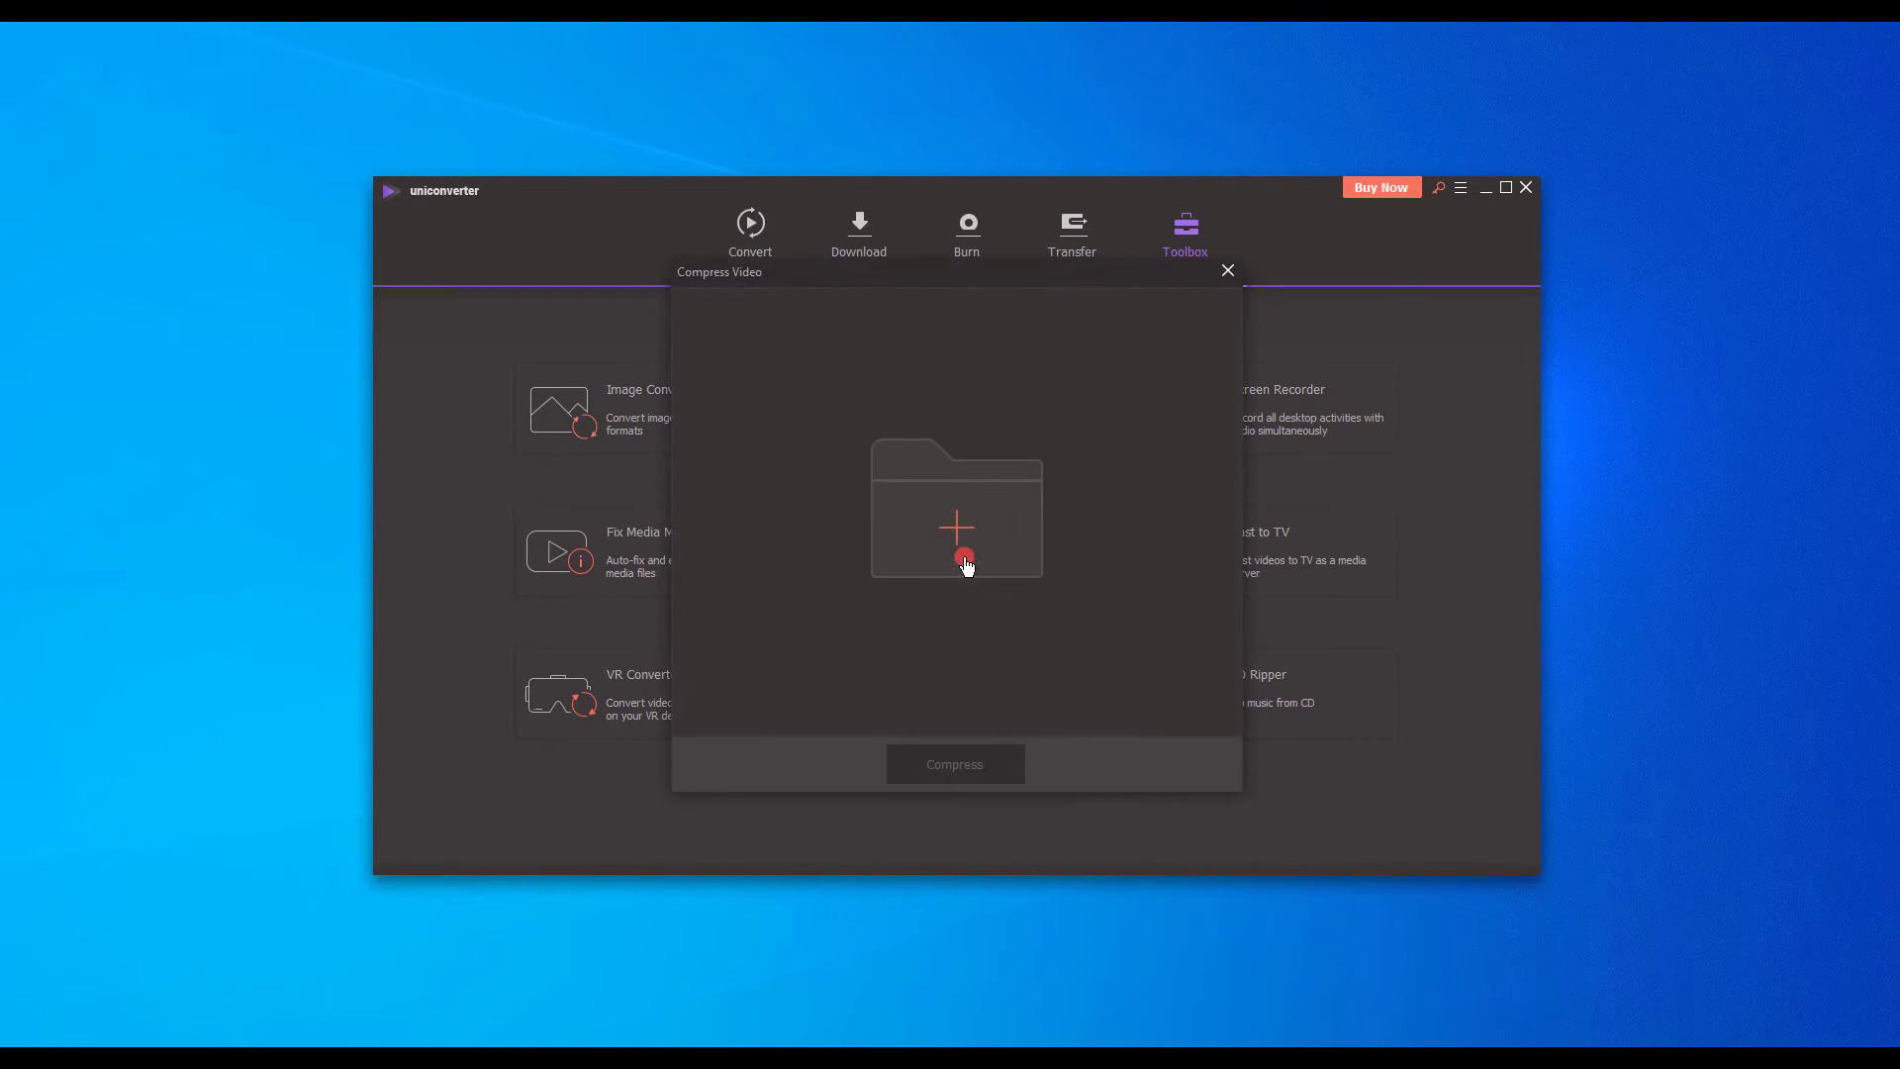
click(954, 558)
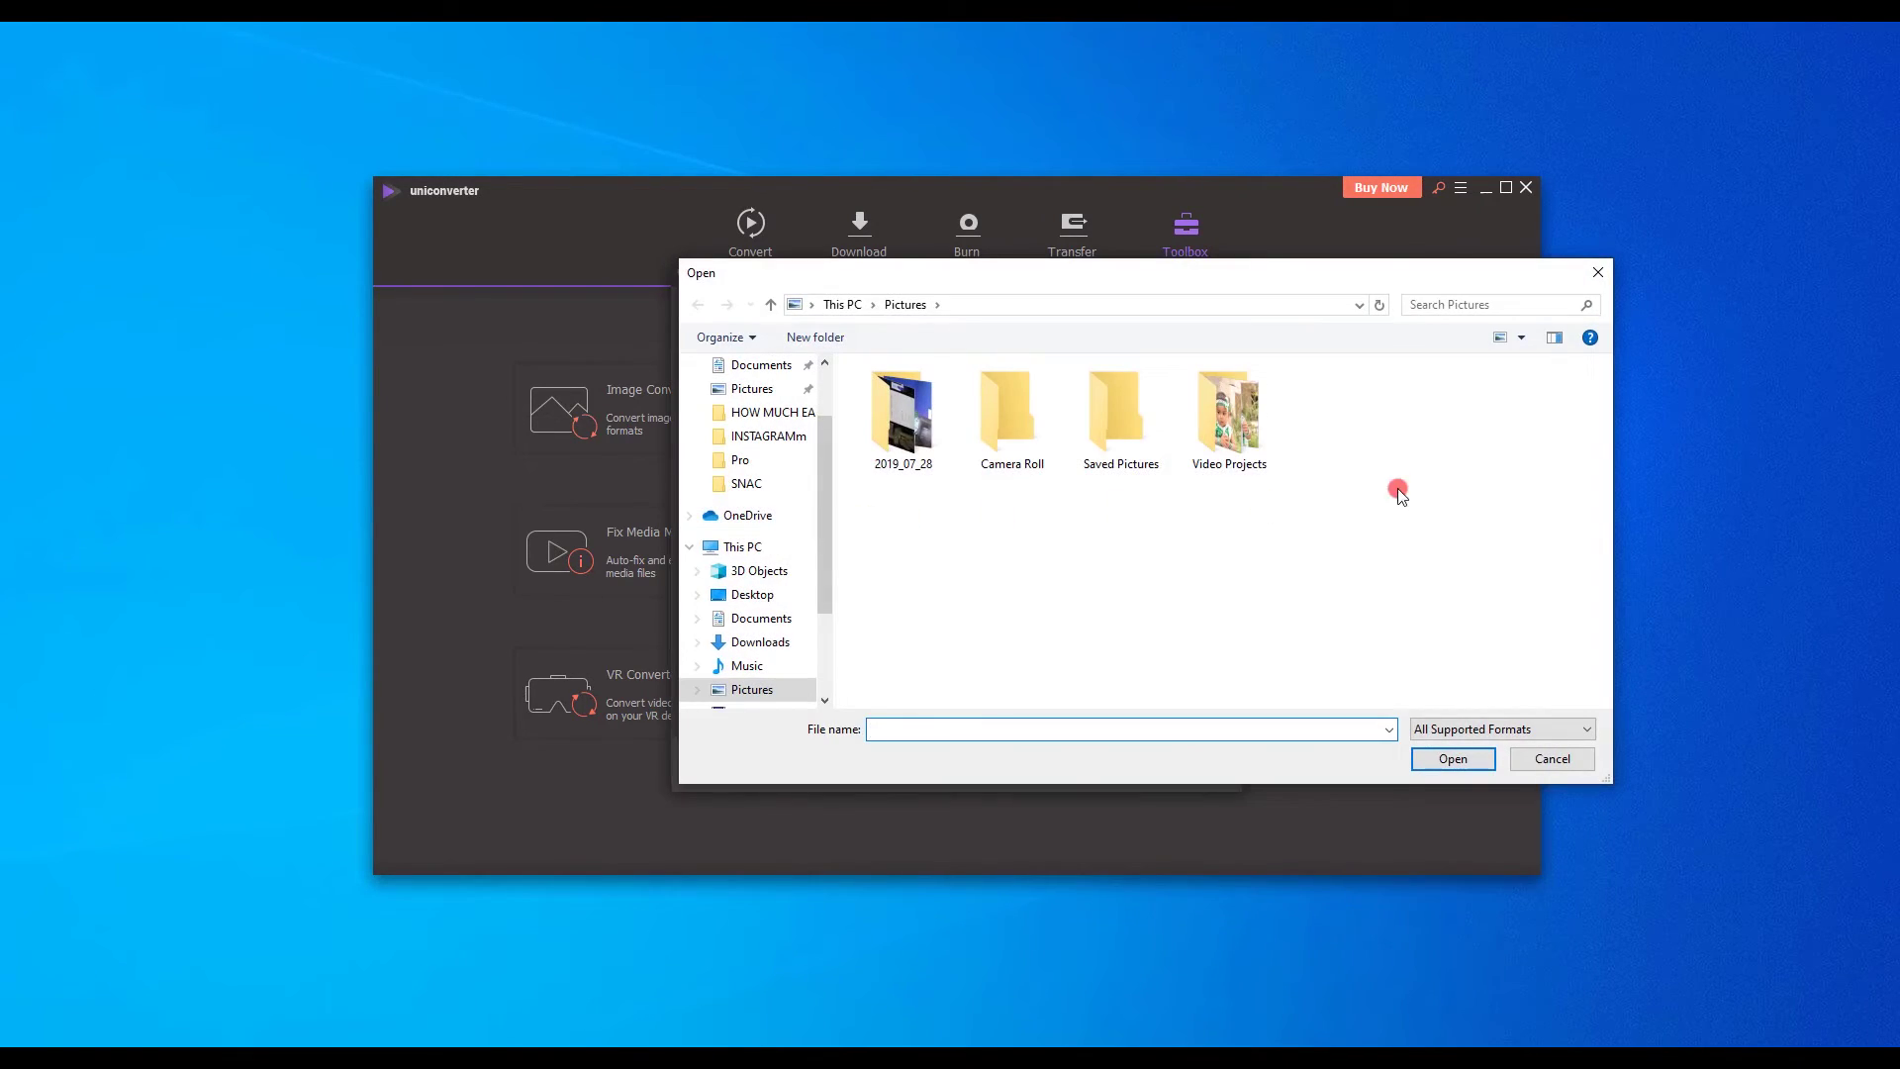
scroll(737, 475, up, 2)
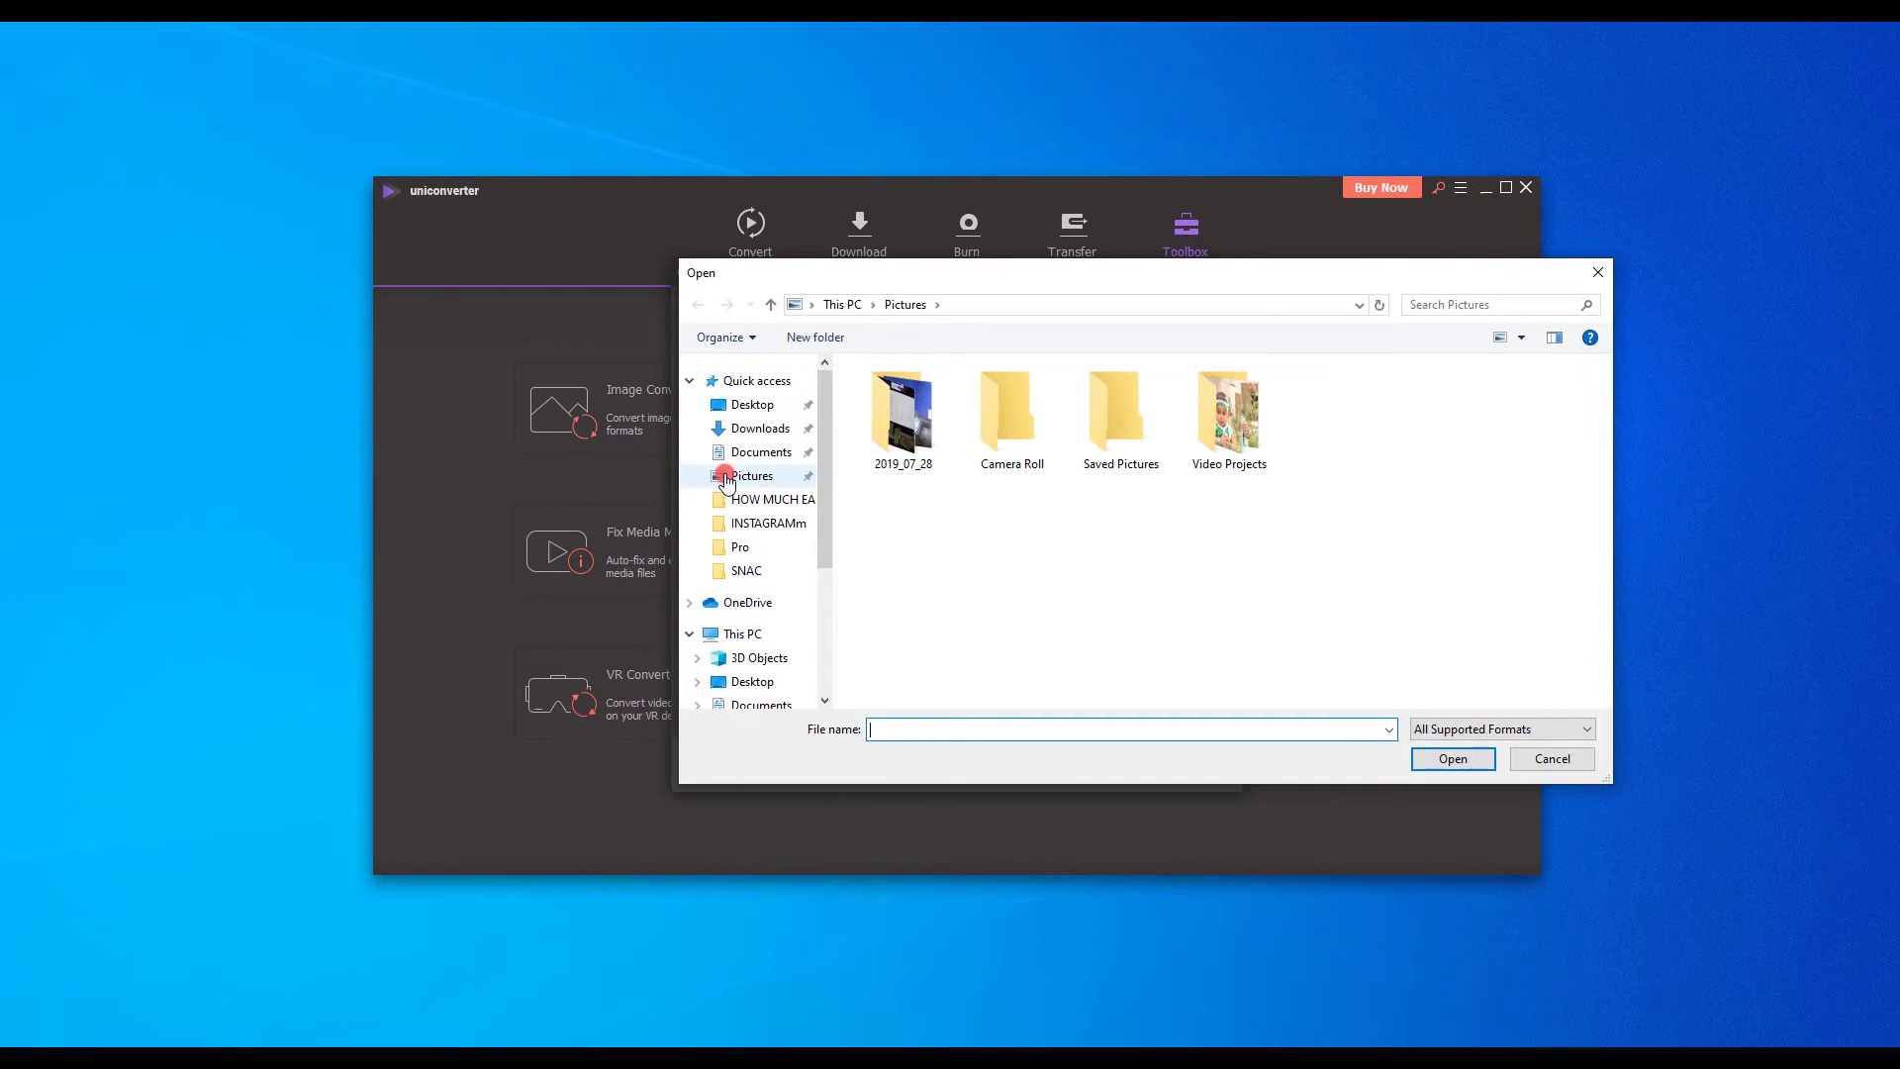
click(752, 403)
double_click(1538, 433)
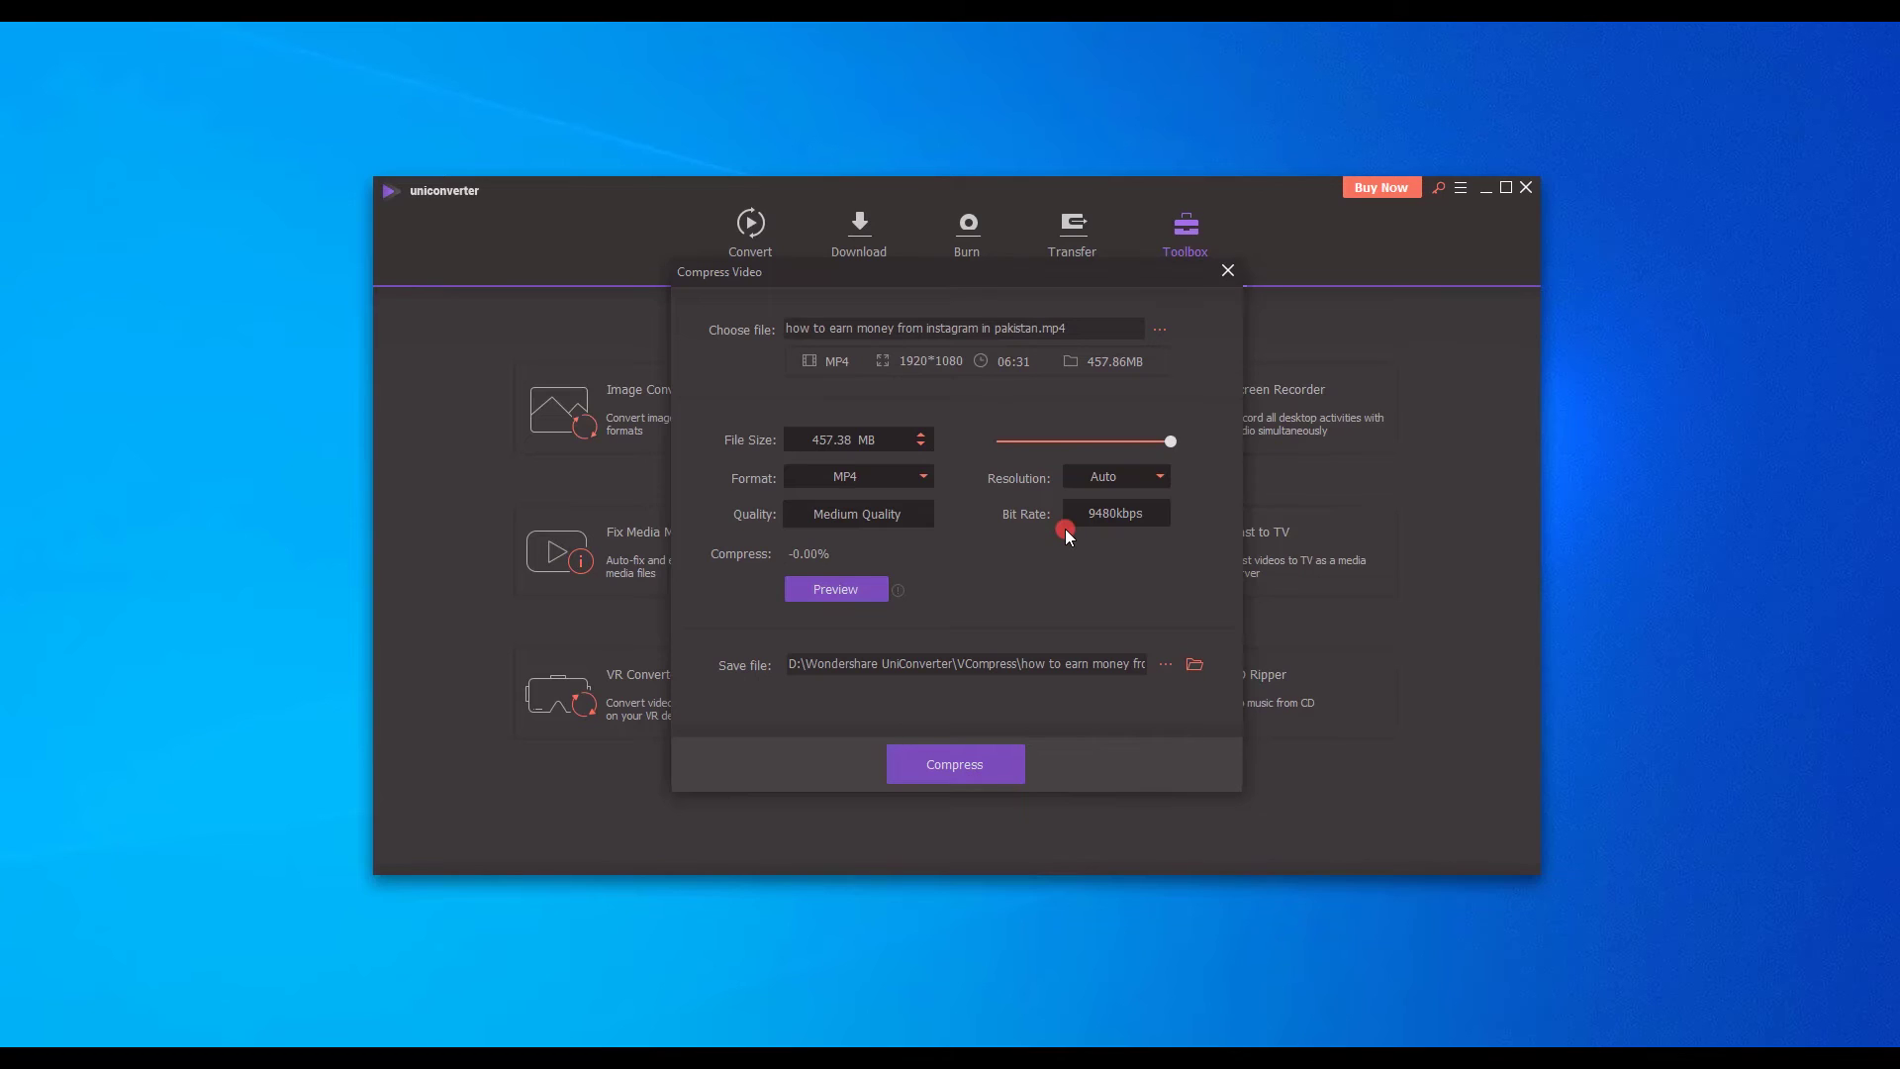
click(1227, 270)
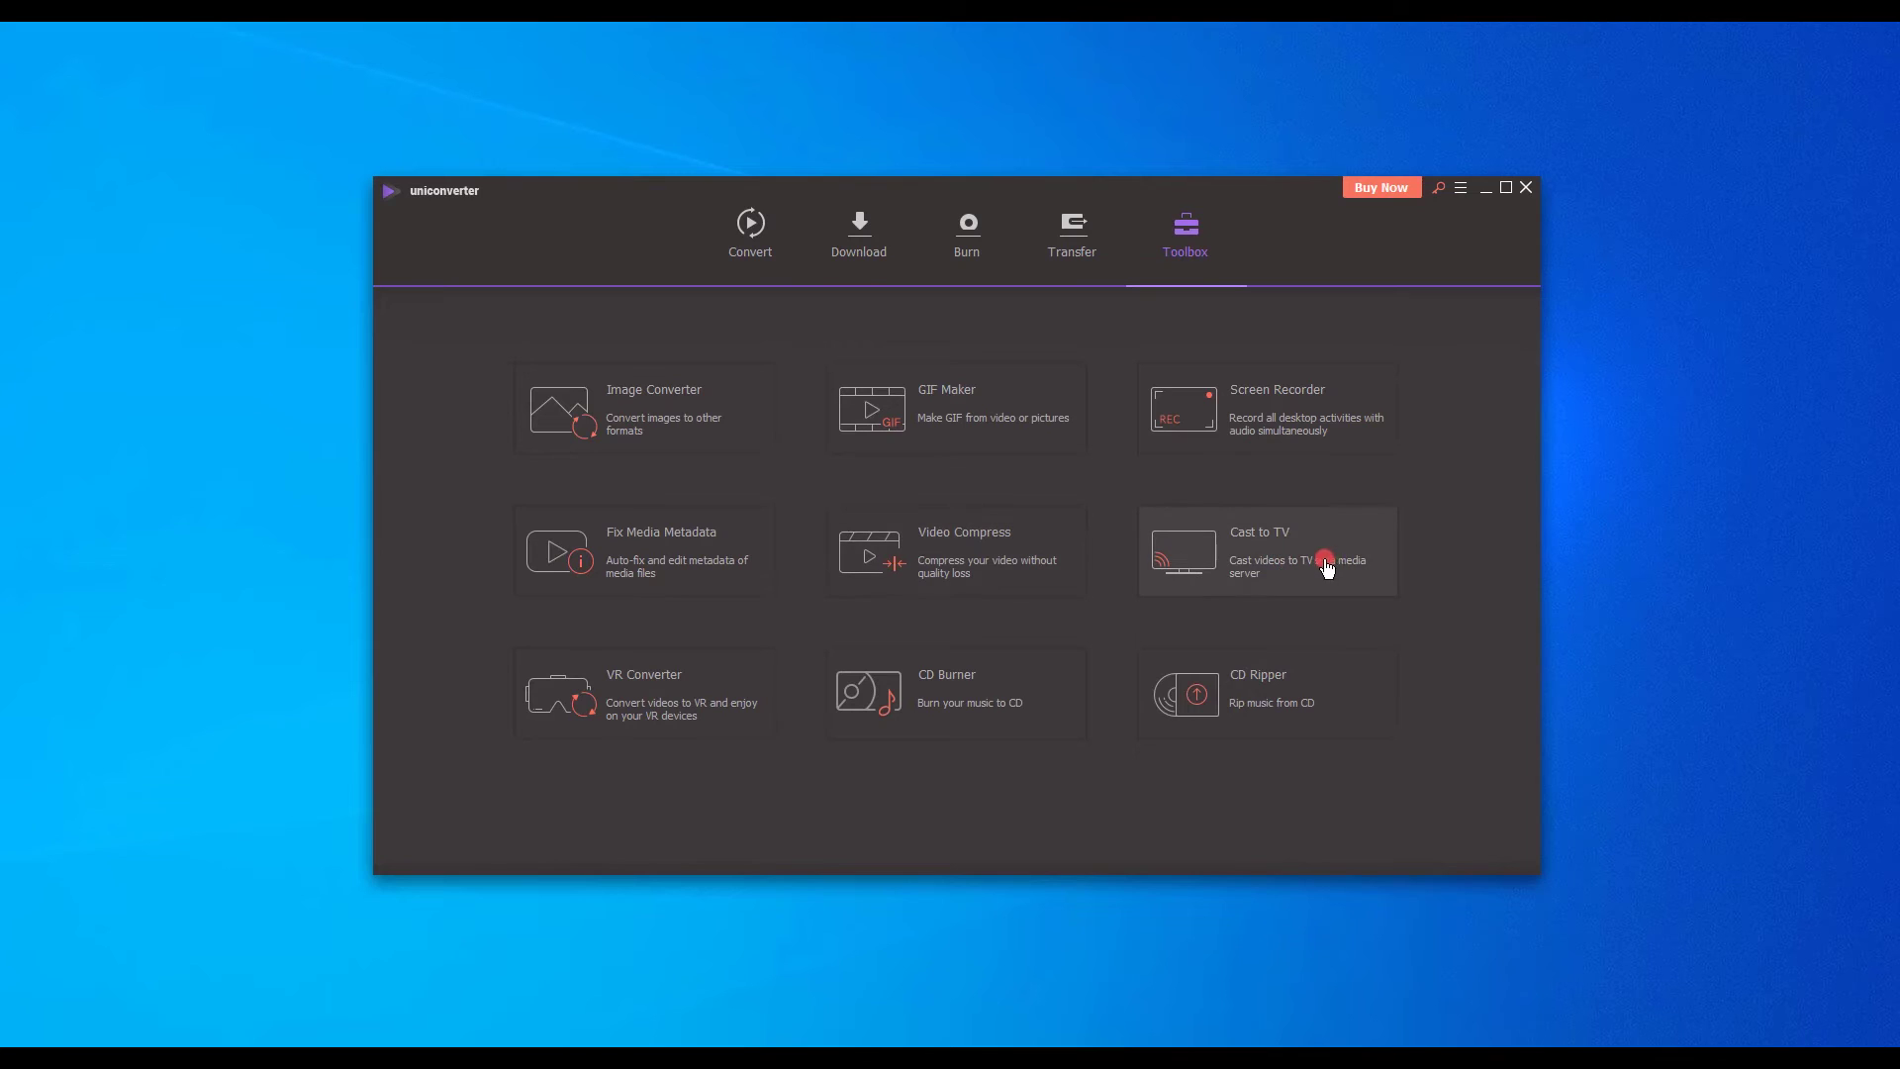
Step: Open Cast to TV, allow MediaServer through the firewall on private networks, and close the media server window
click(1262, 552)
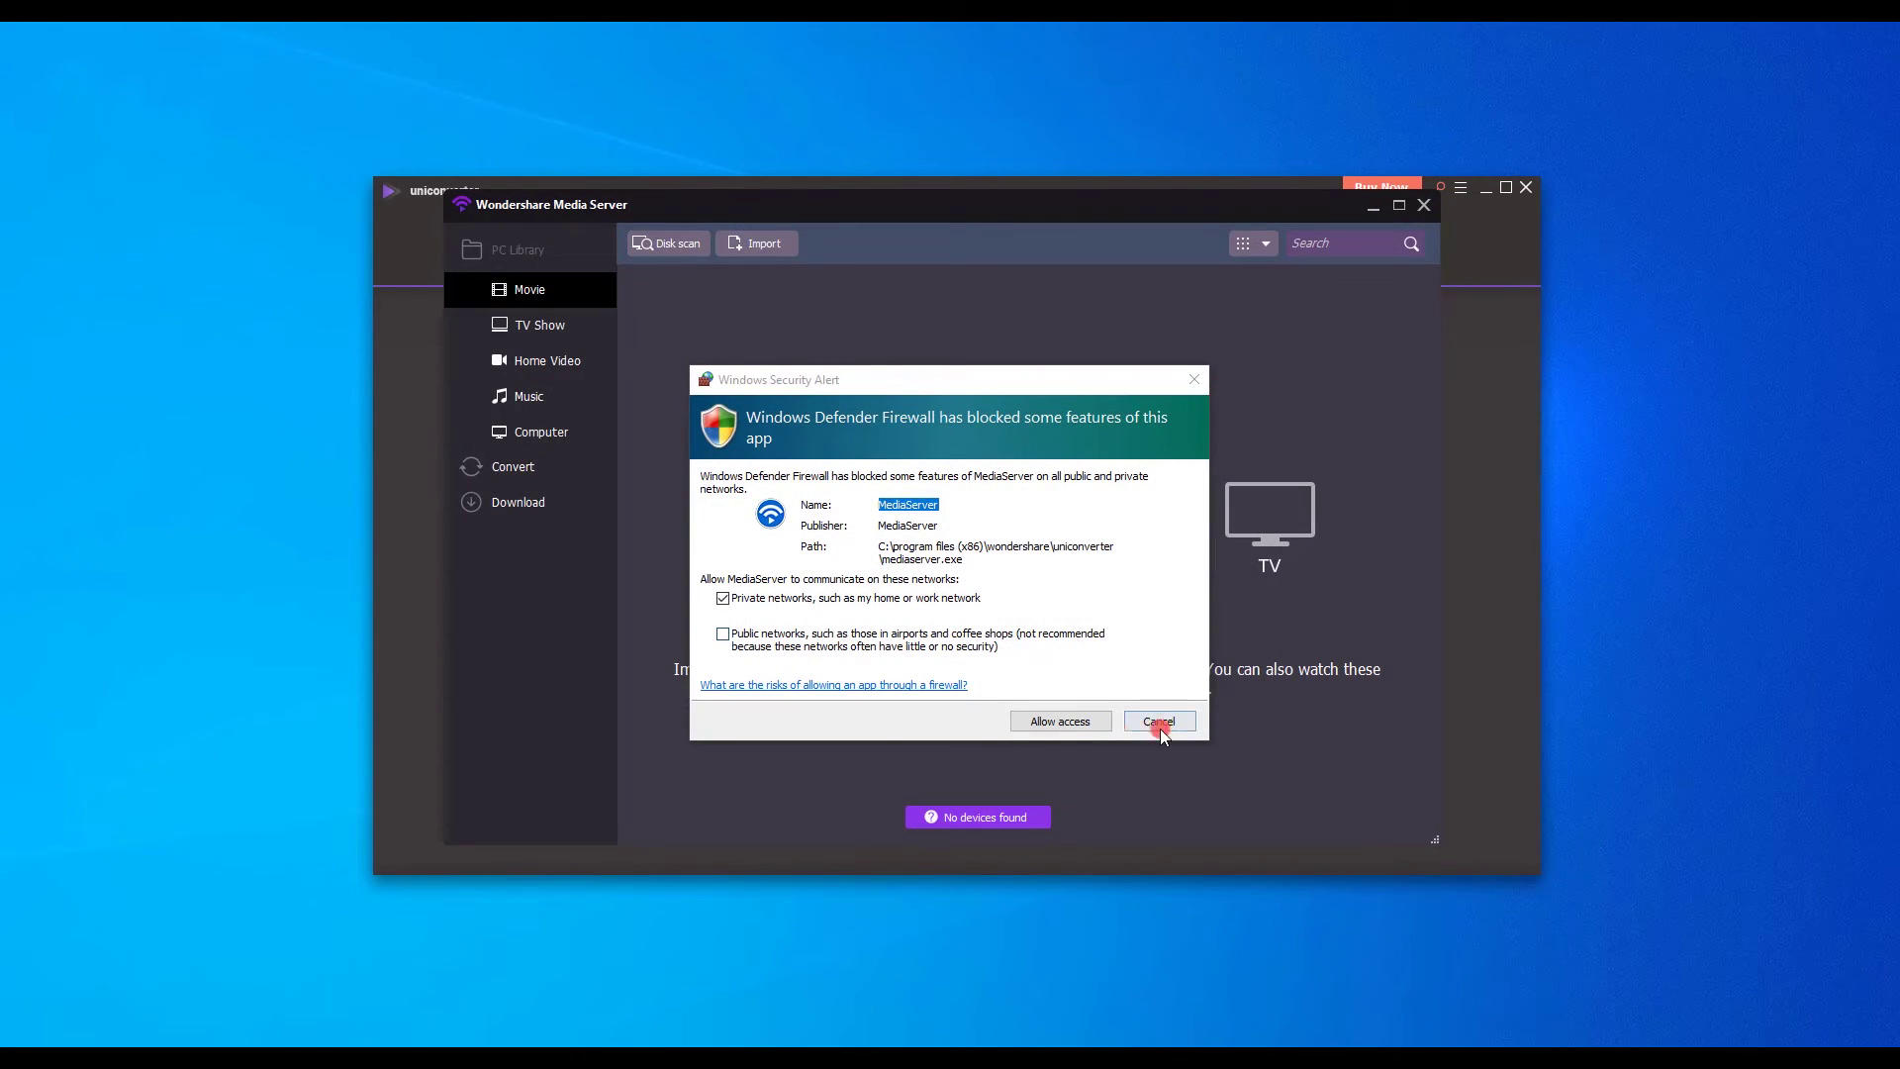
click(1071, 723)
click(1061, 719)
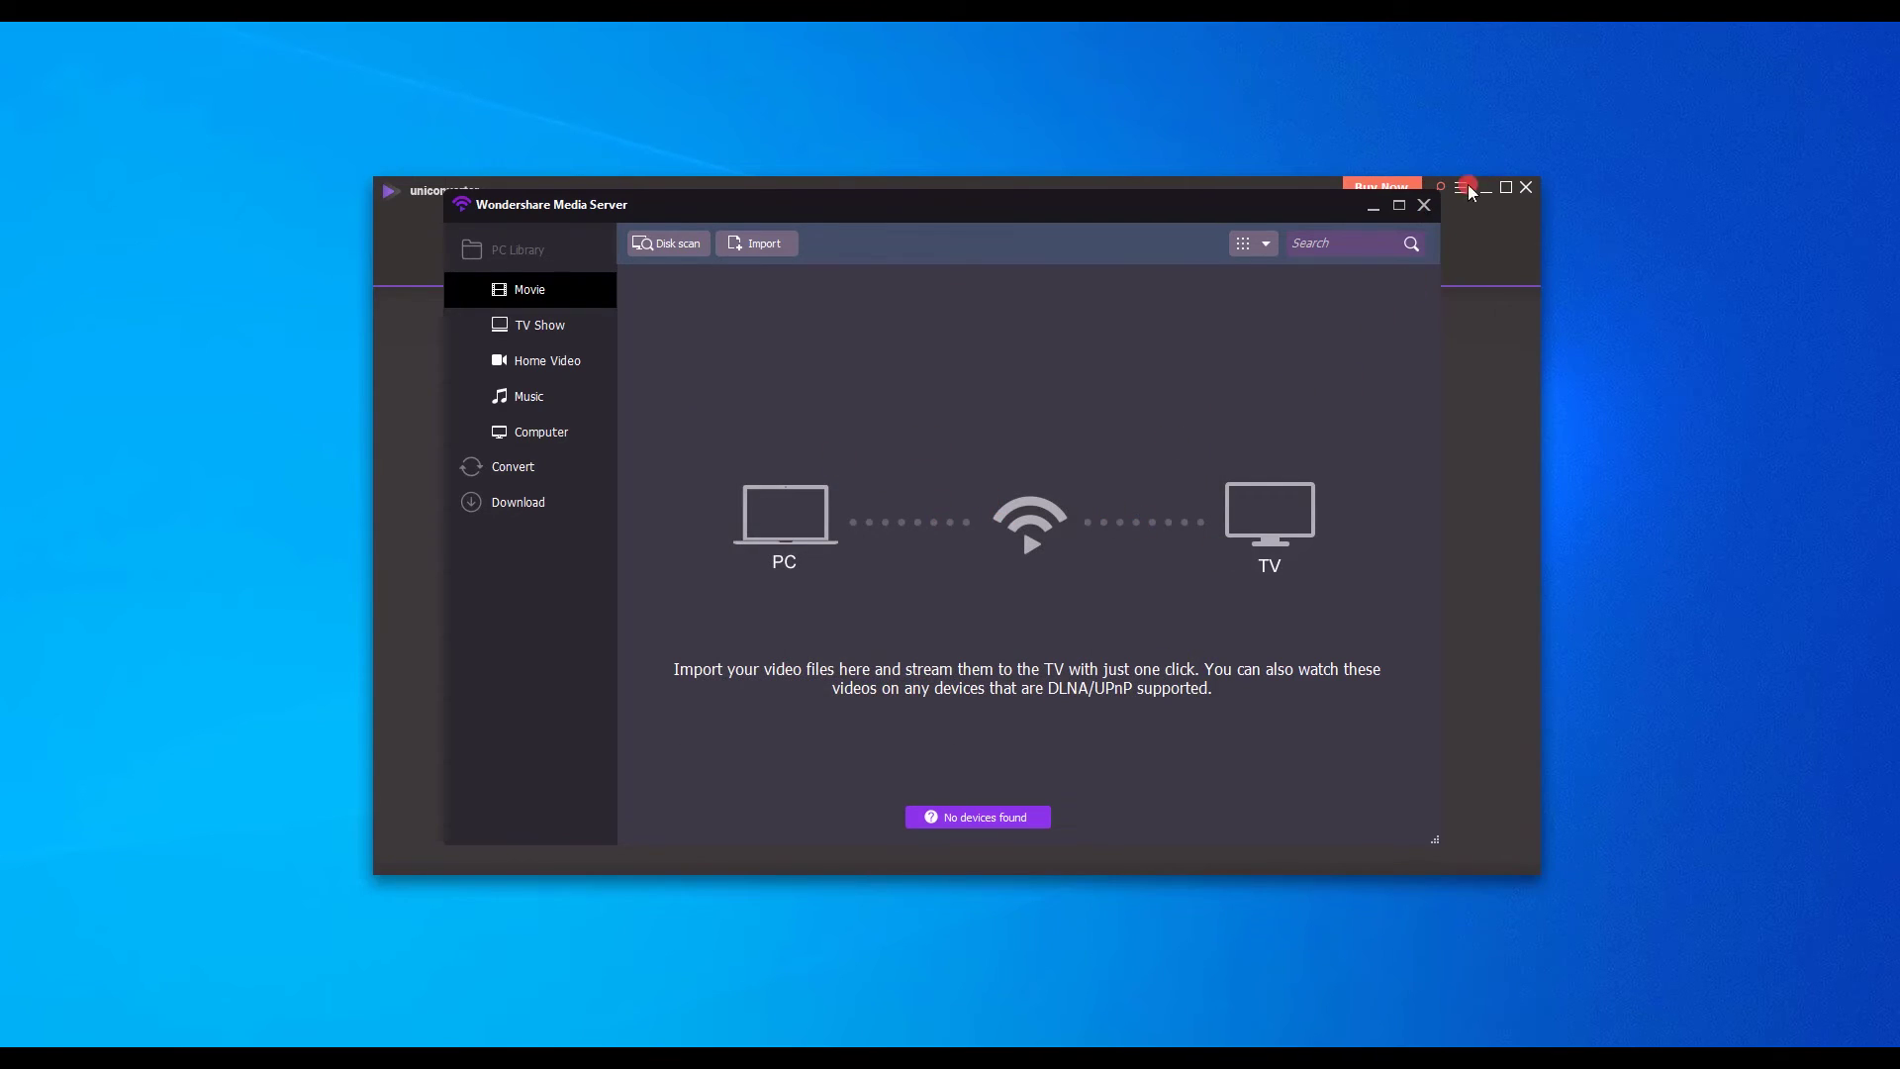
click(1422, 207)
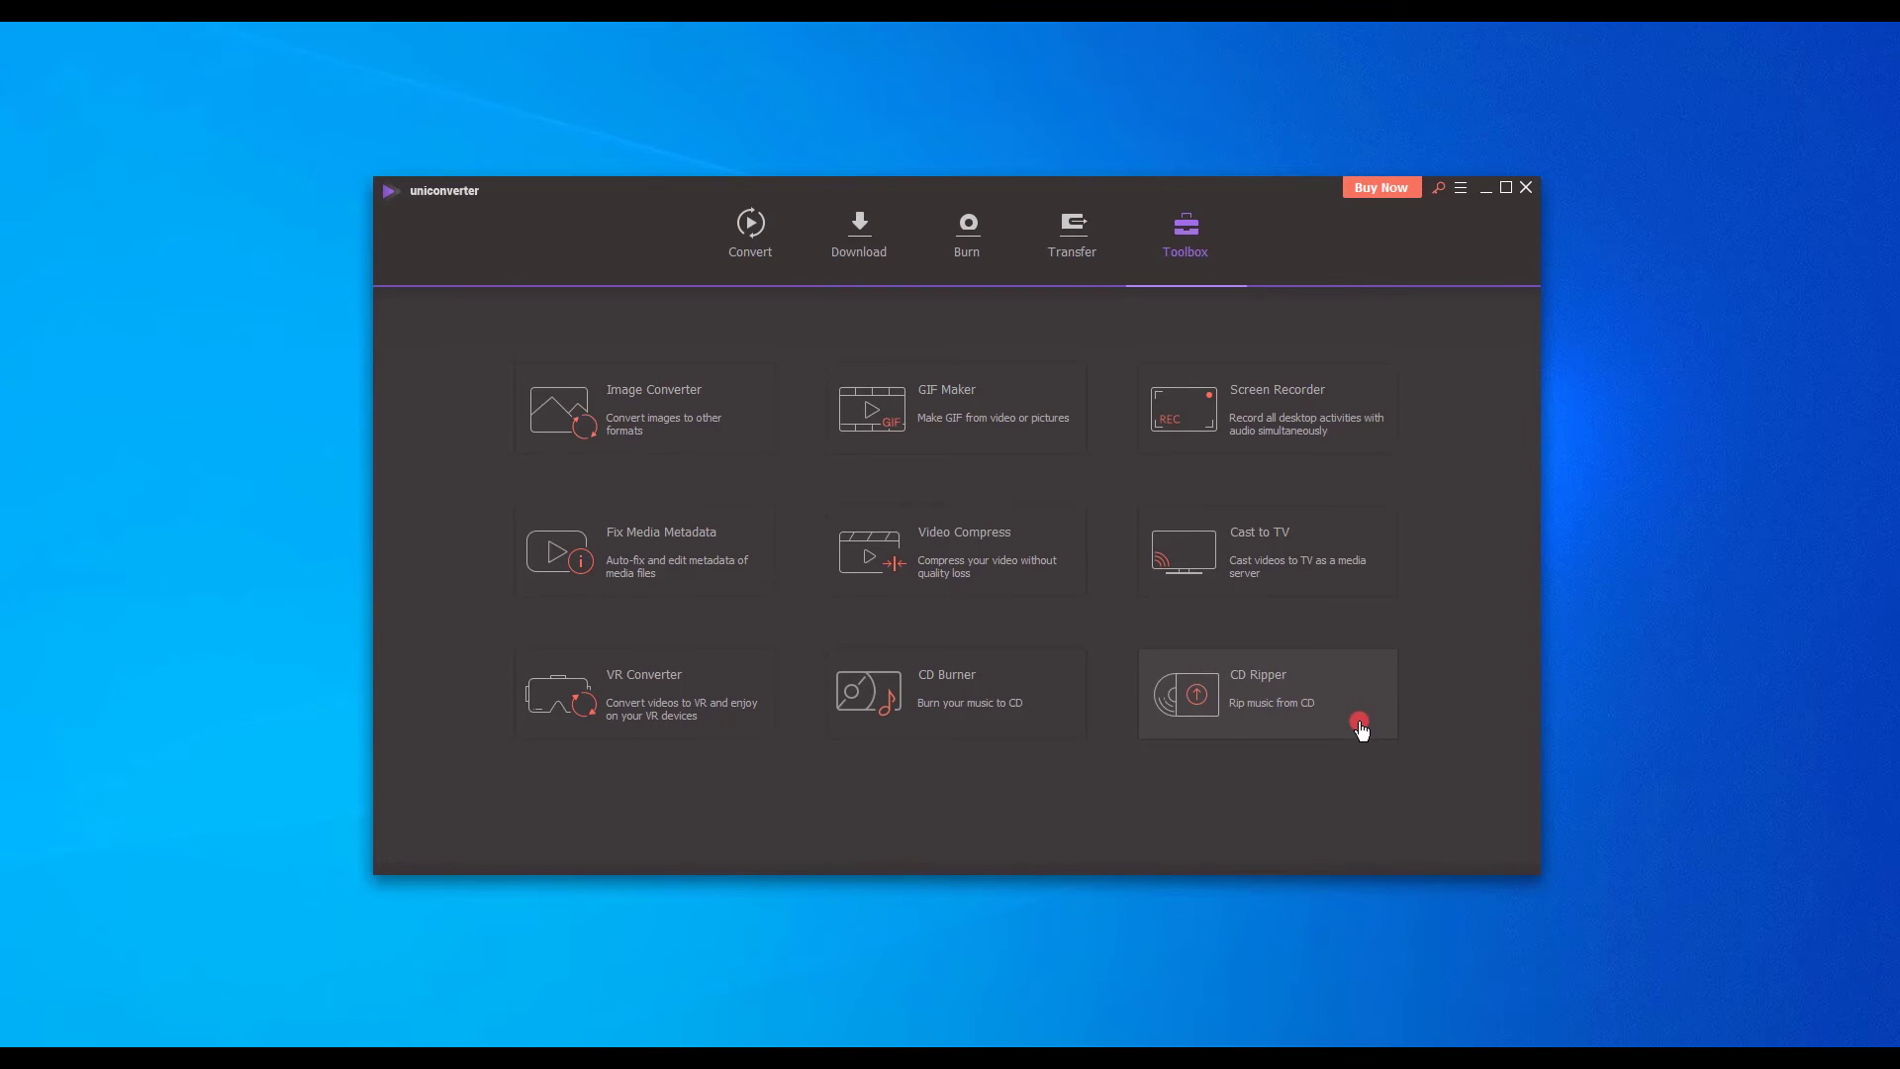
Step: Review the Convert, Download, Burn, Transfer and Toolbox sections, ending on the conversion queue
click(774, 247)
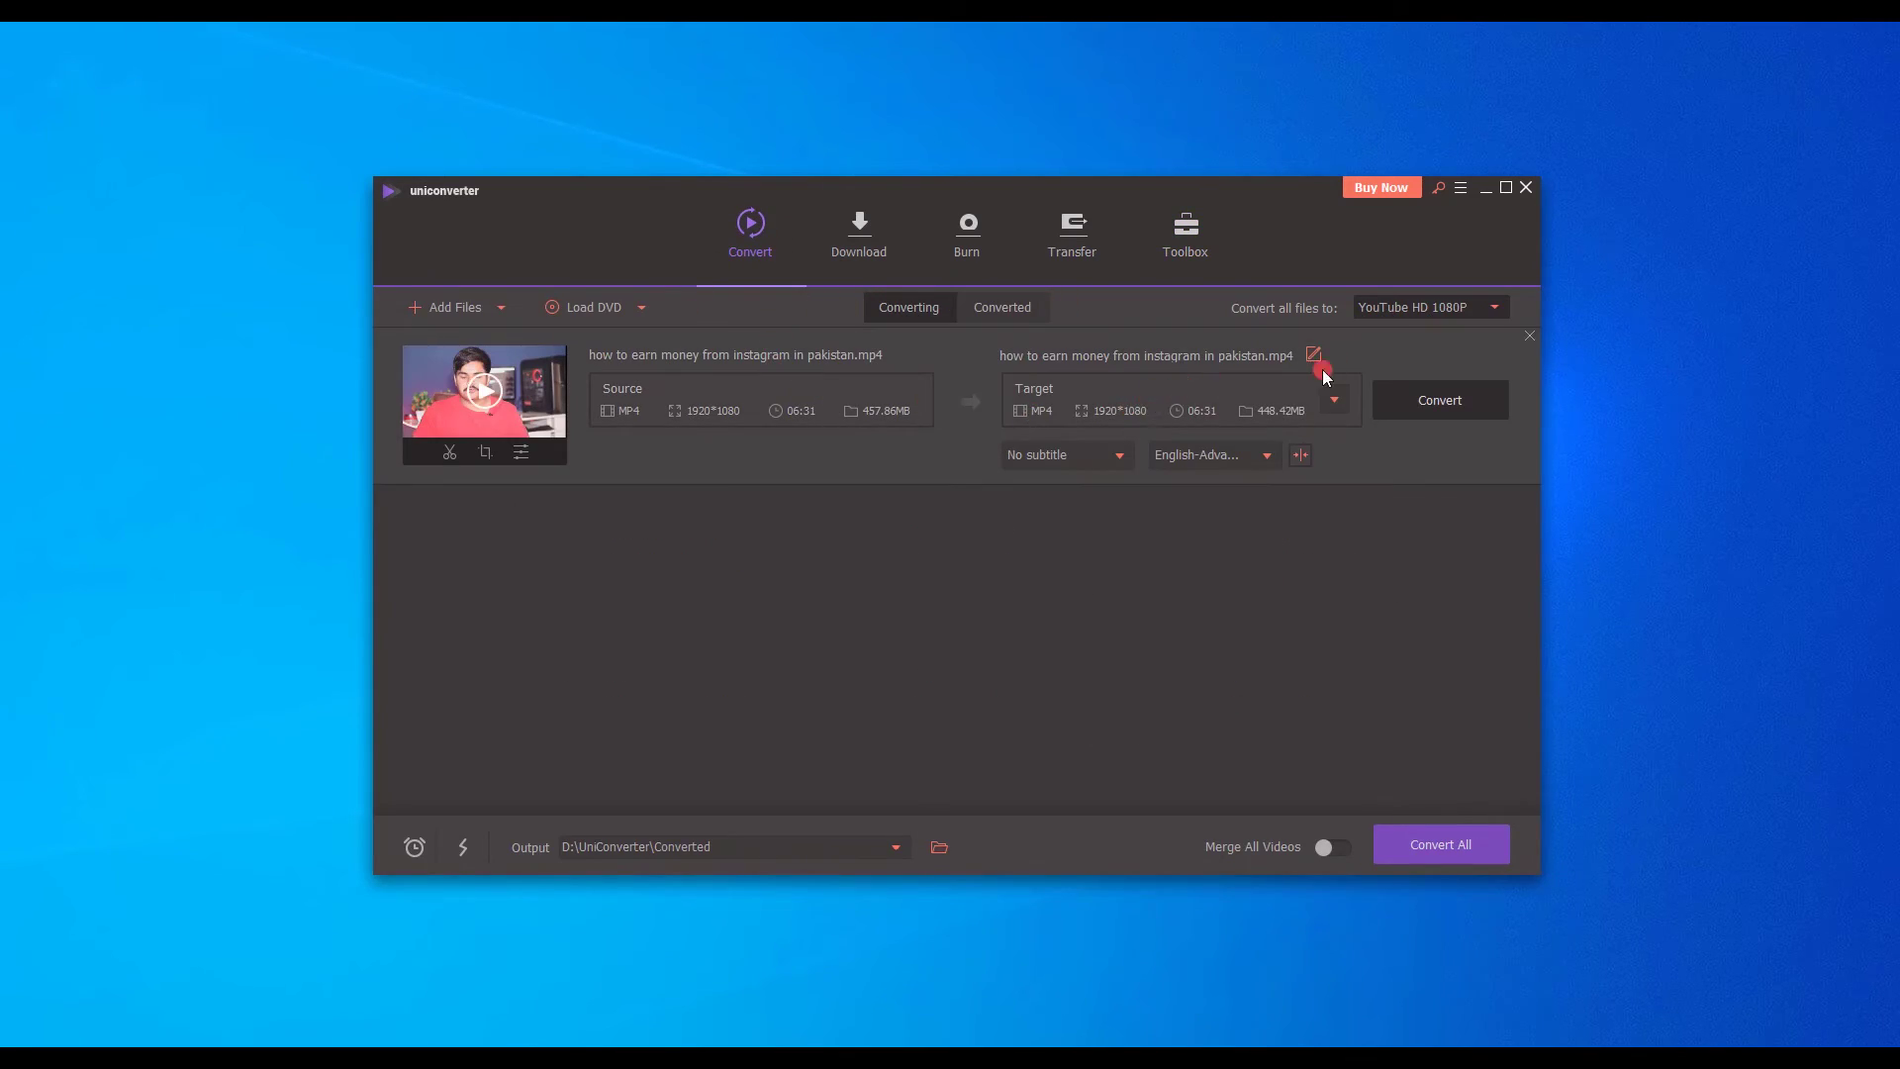
click(884, 243)
click(1005, 241)
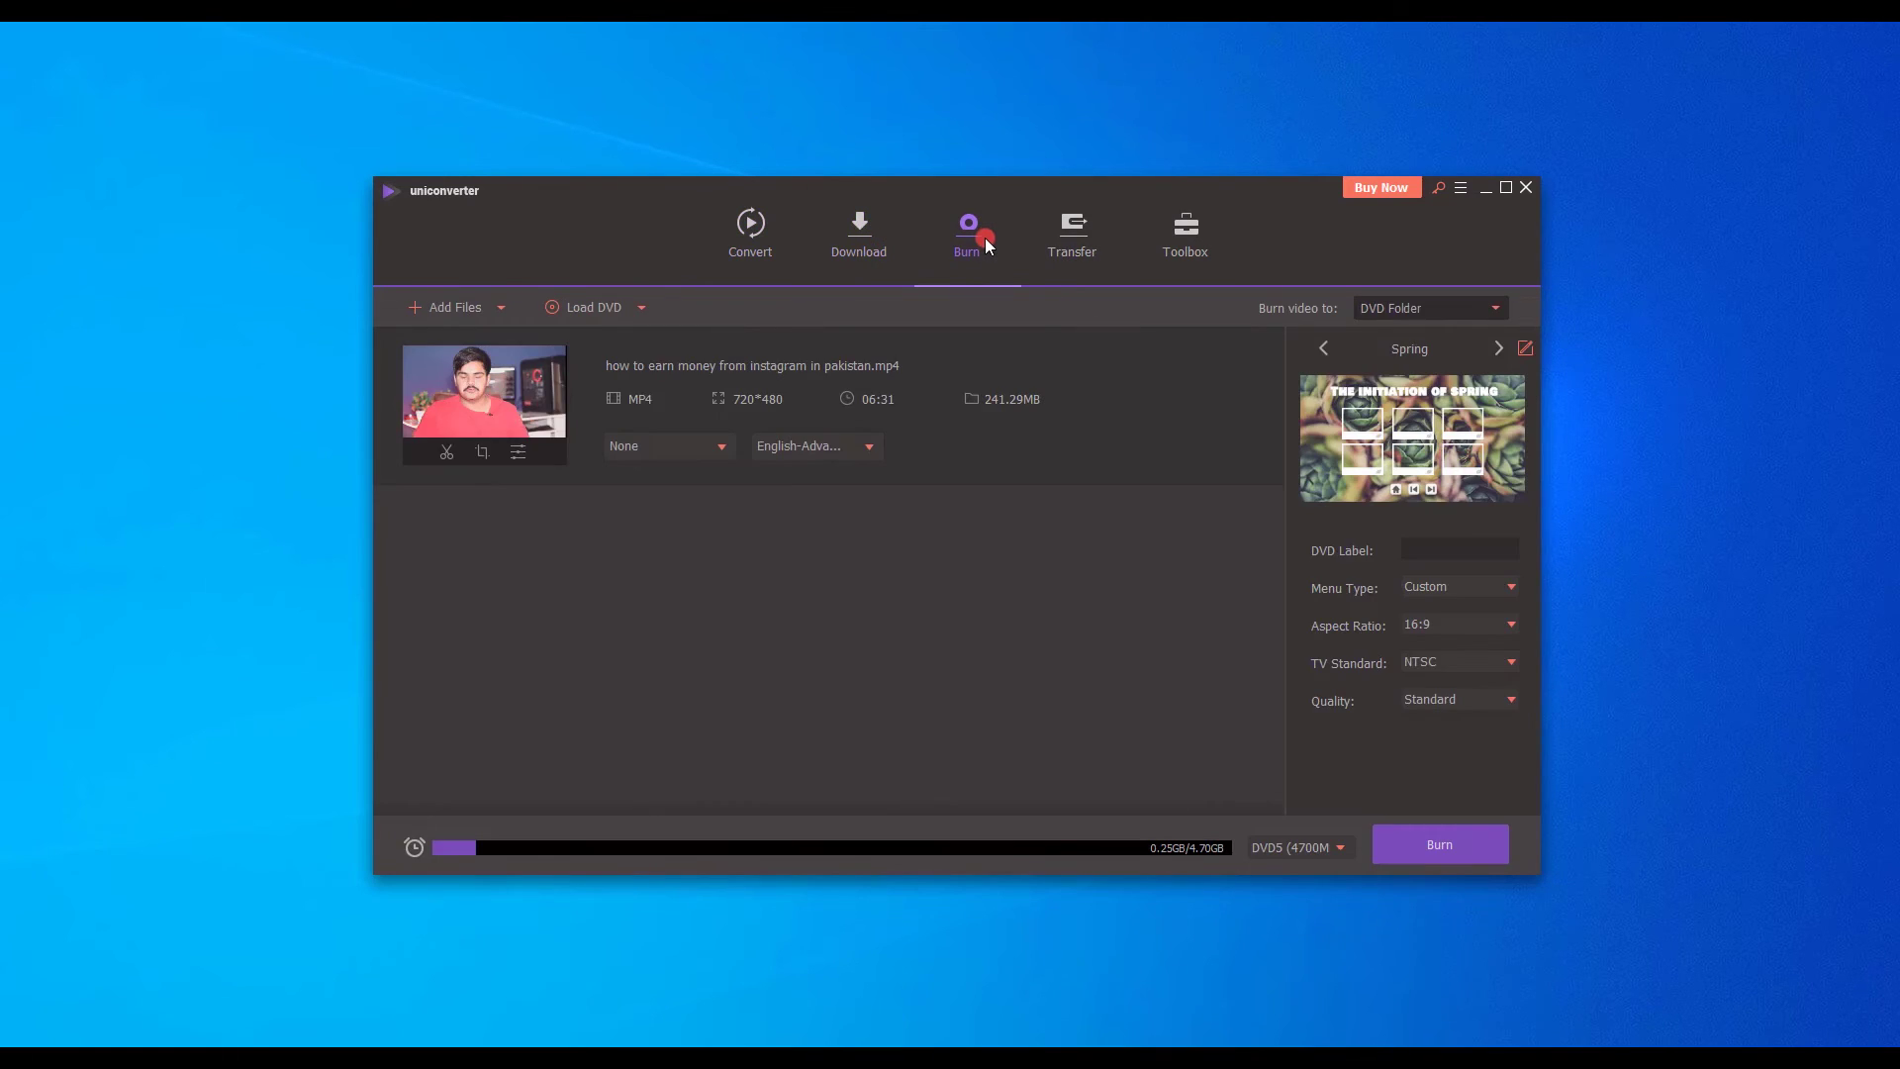
click(1068, 248)
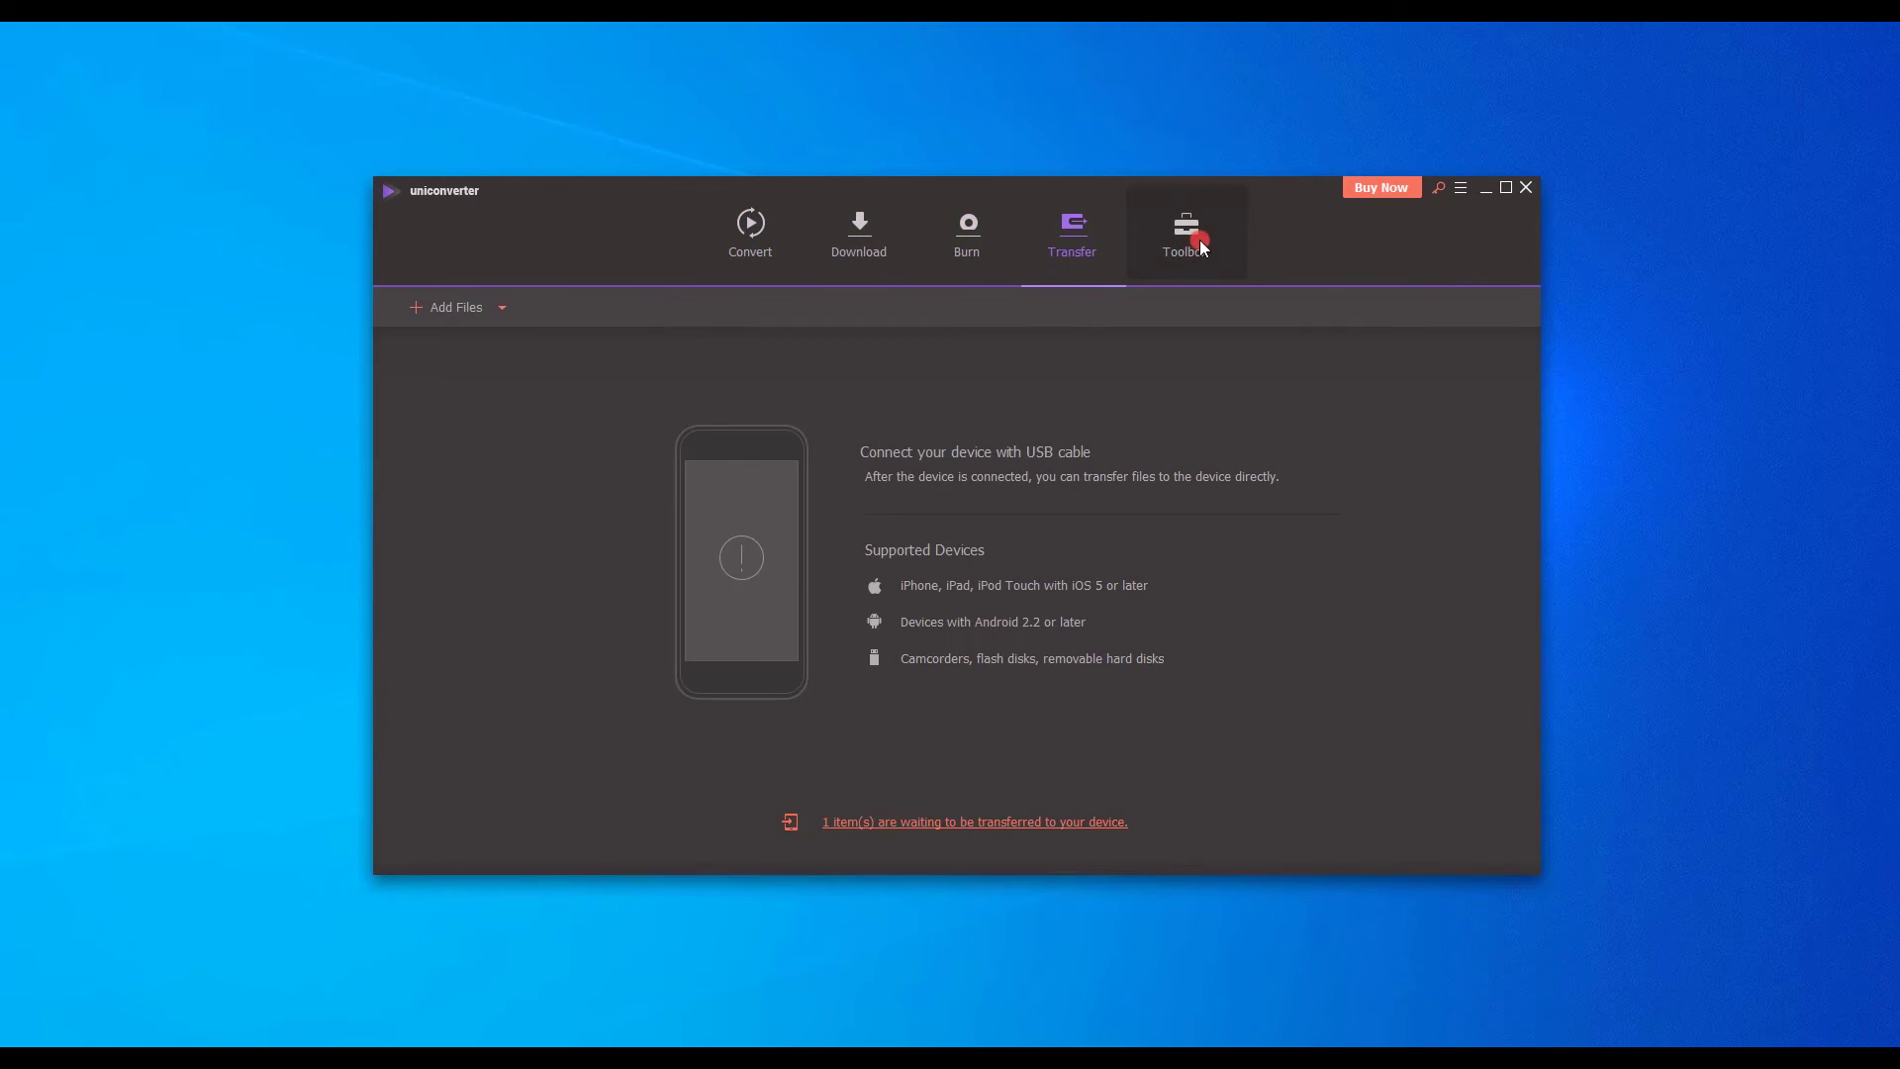
click(1200, 240)
click(788, 233)
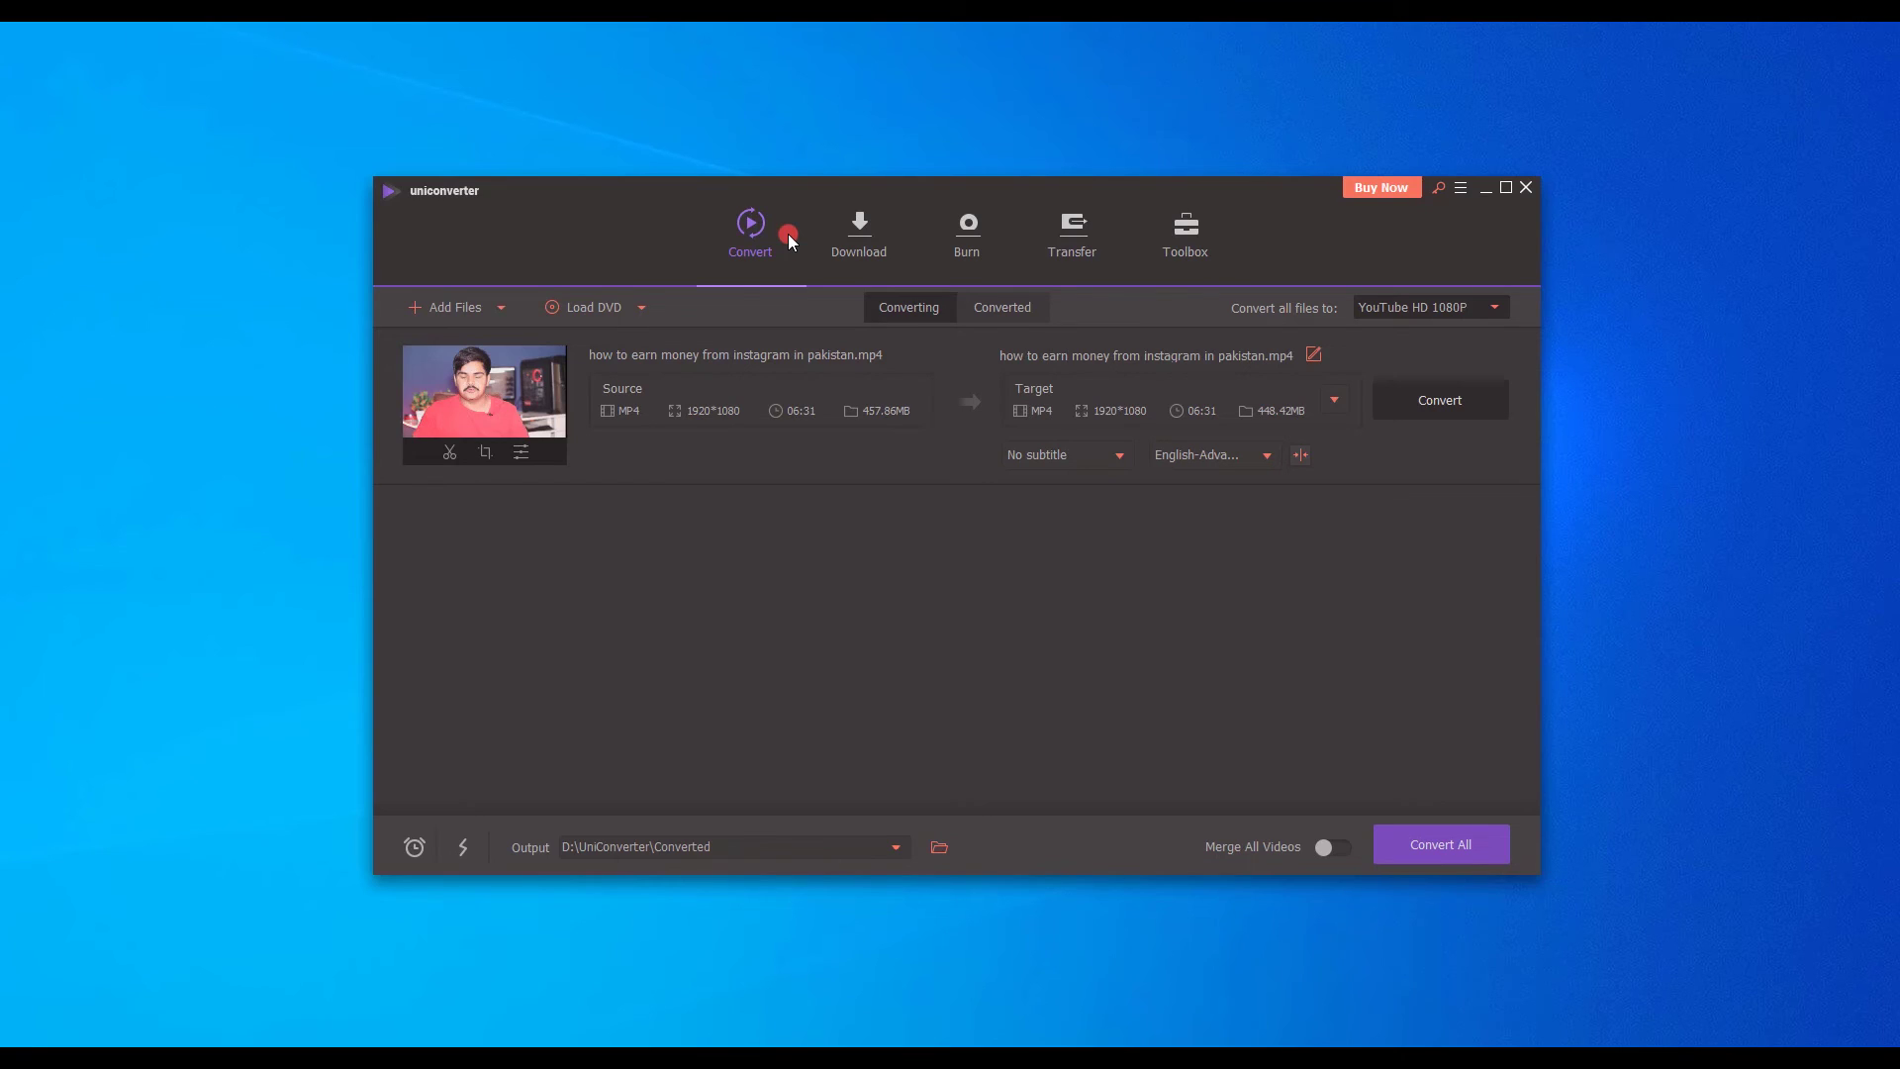
click(896, 243)
click(978, 251)
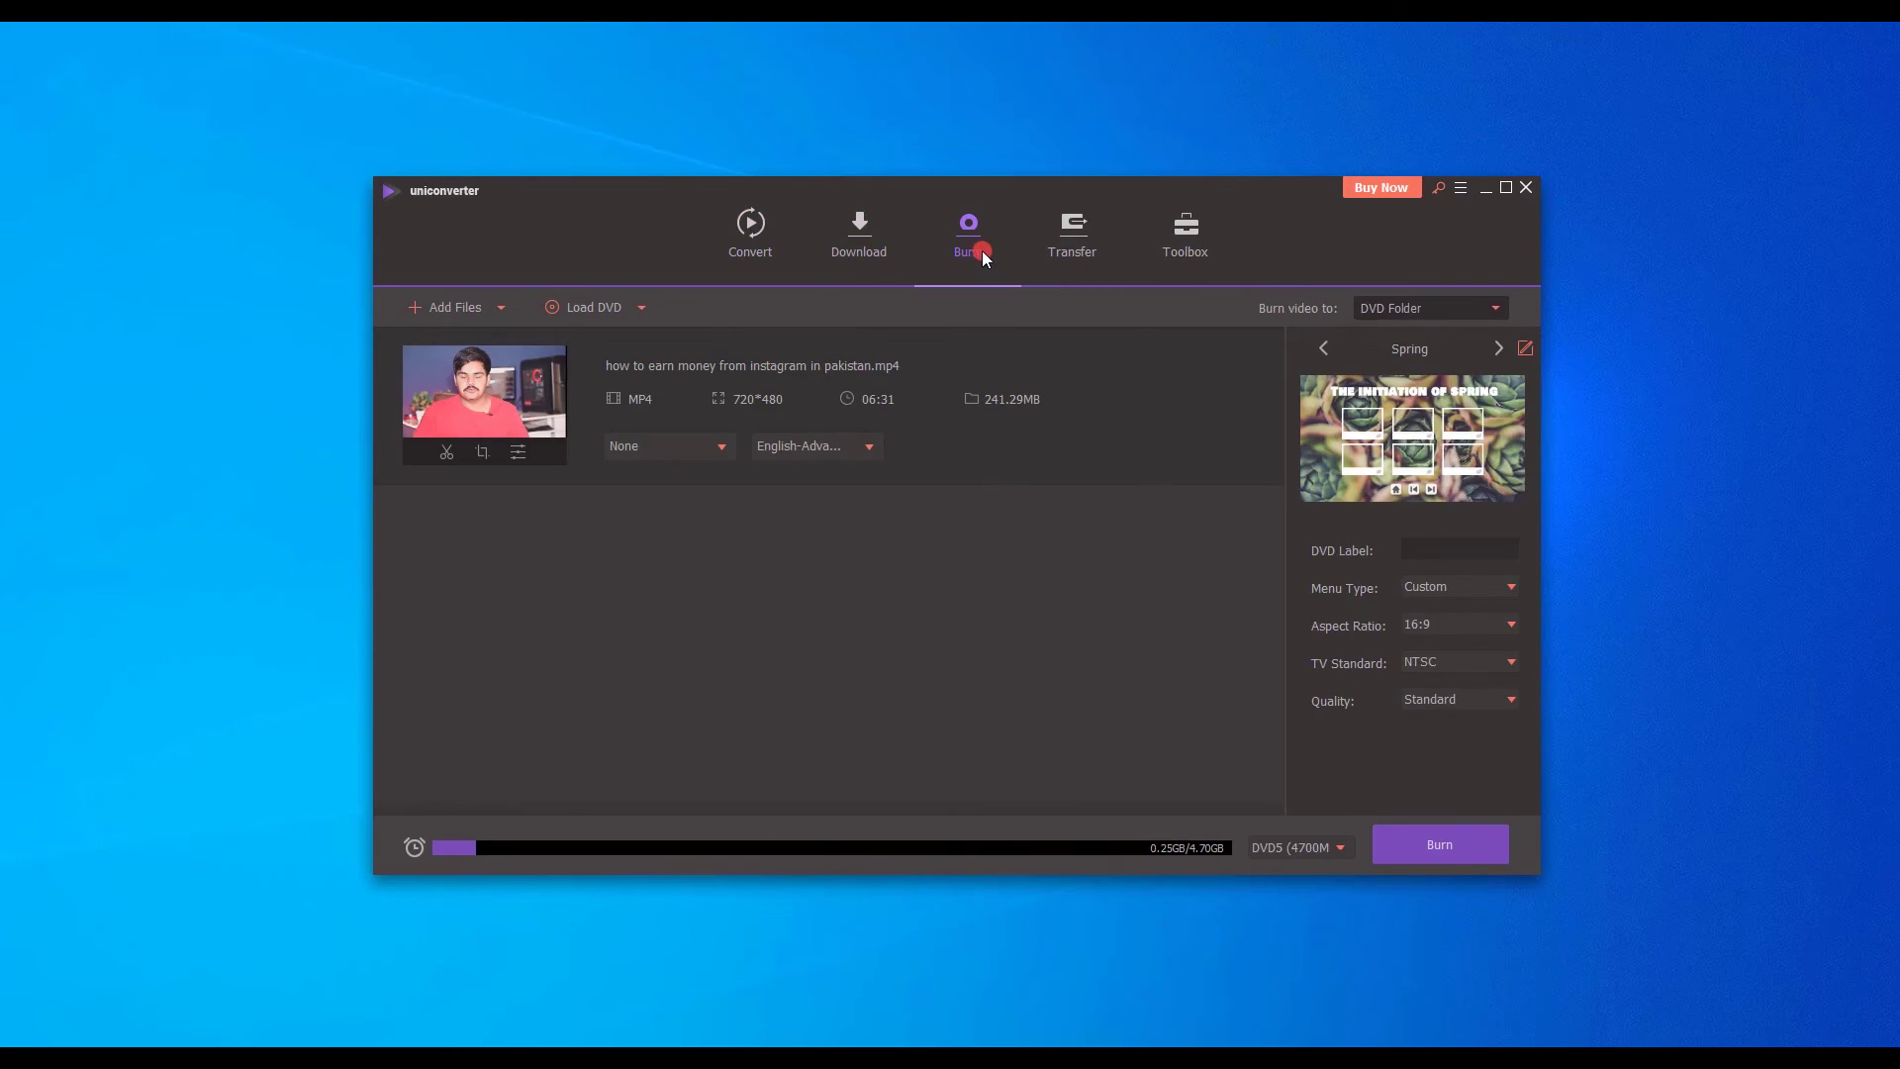
click(1053, 256)
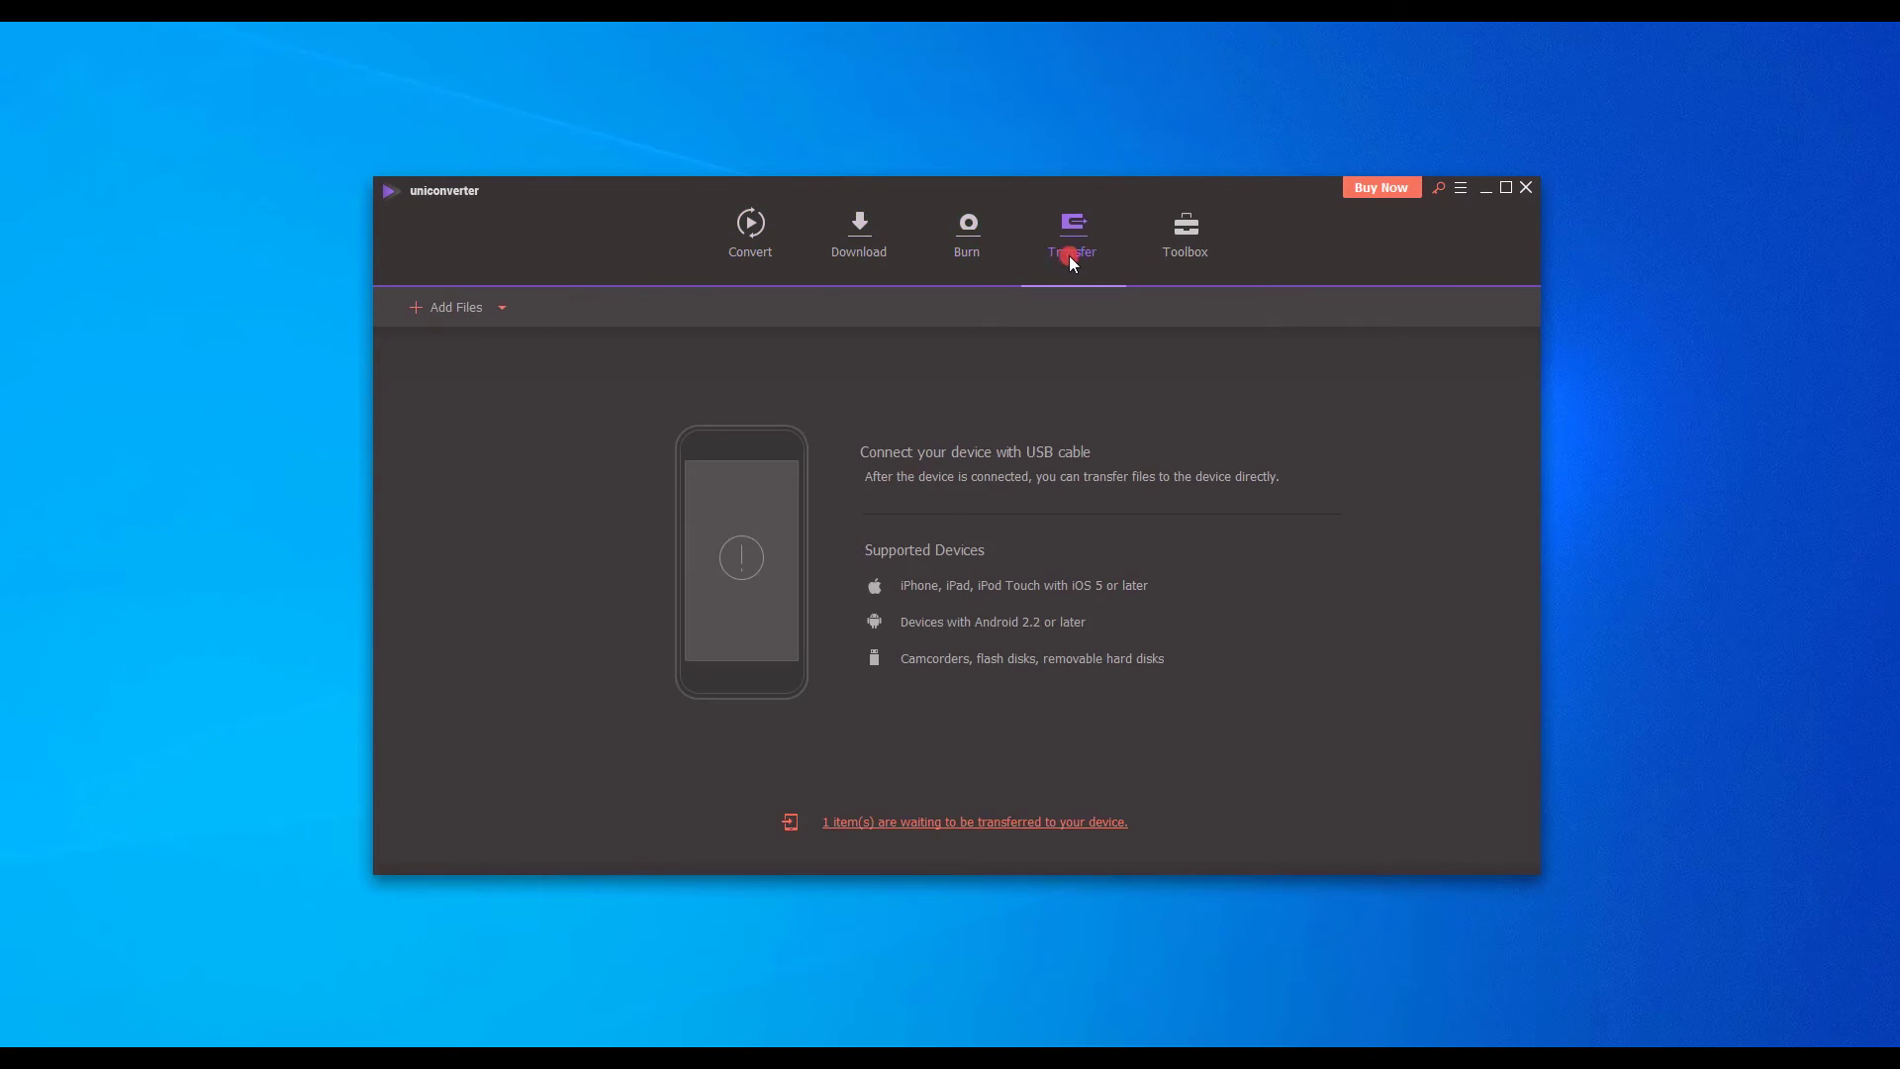
click(1172, 252)
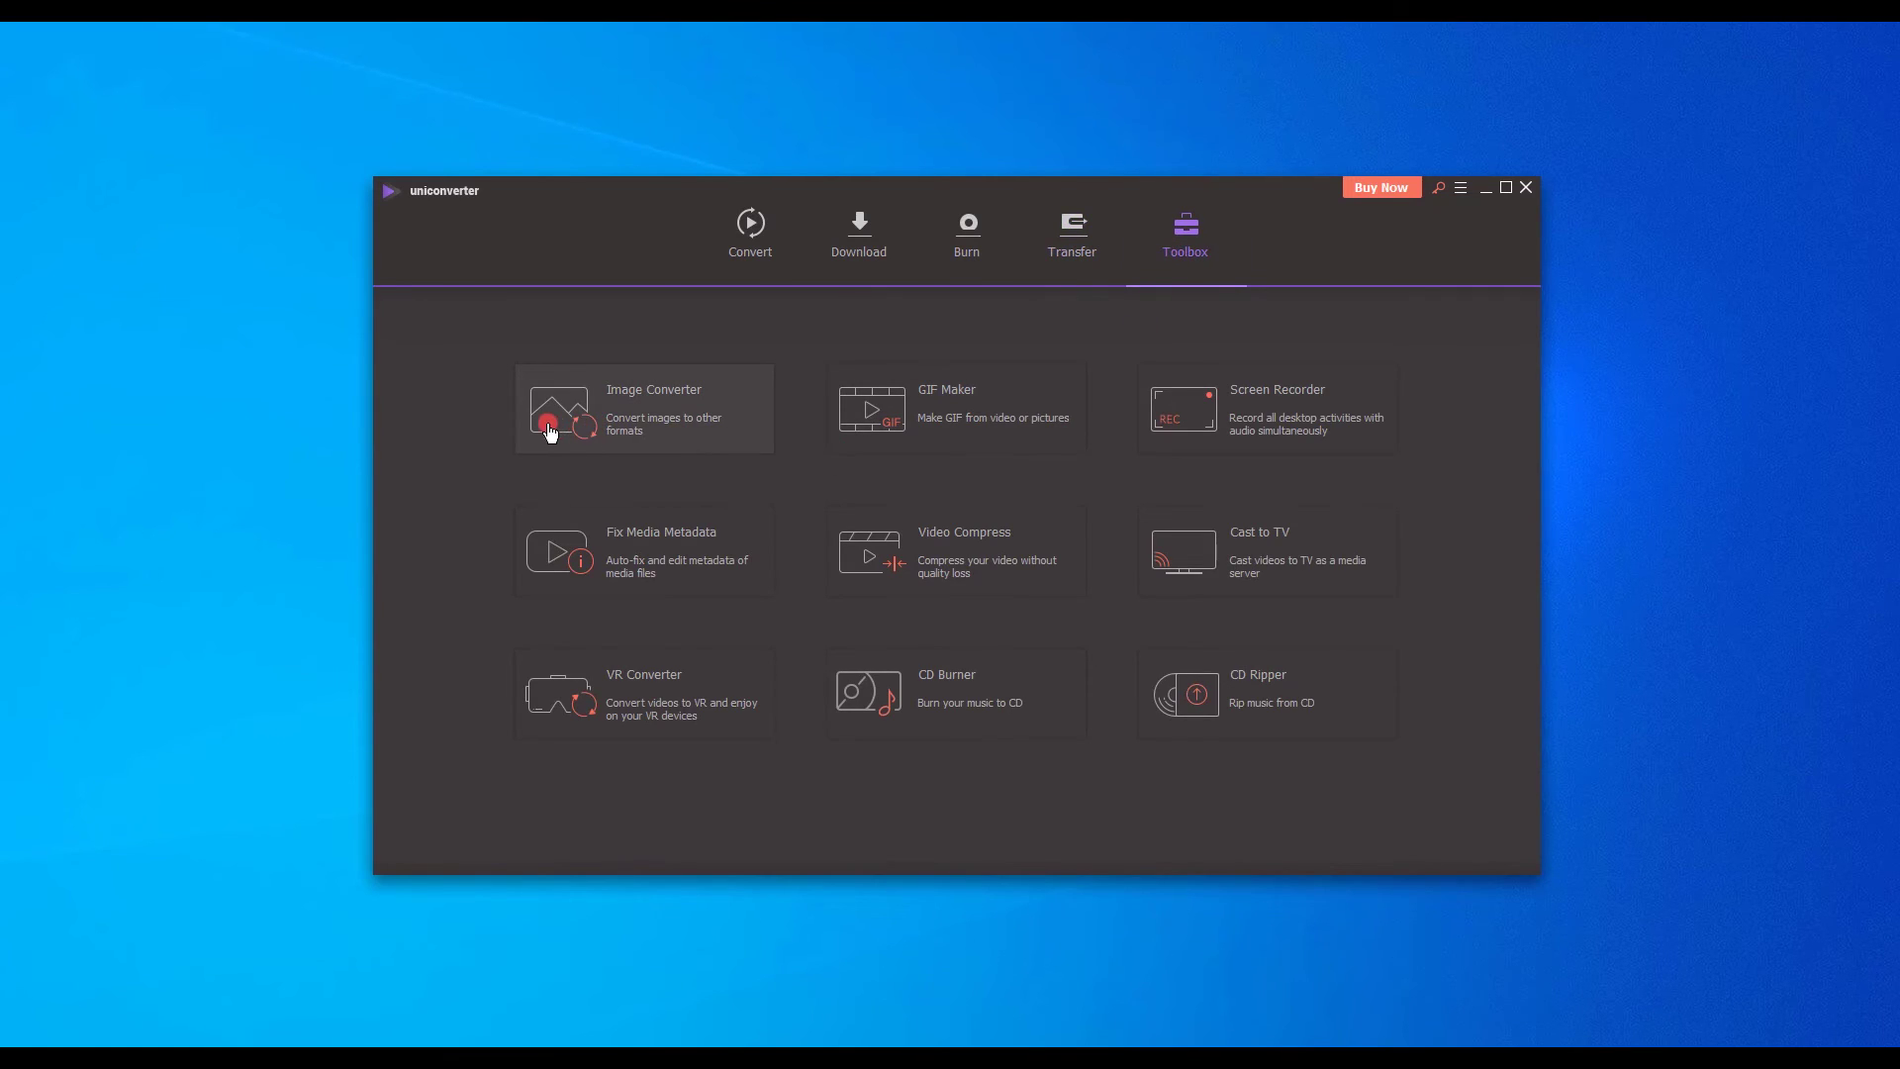
click(758, 245)
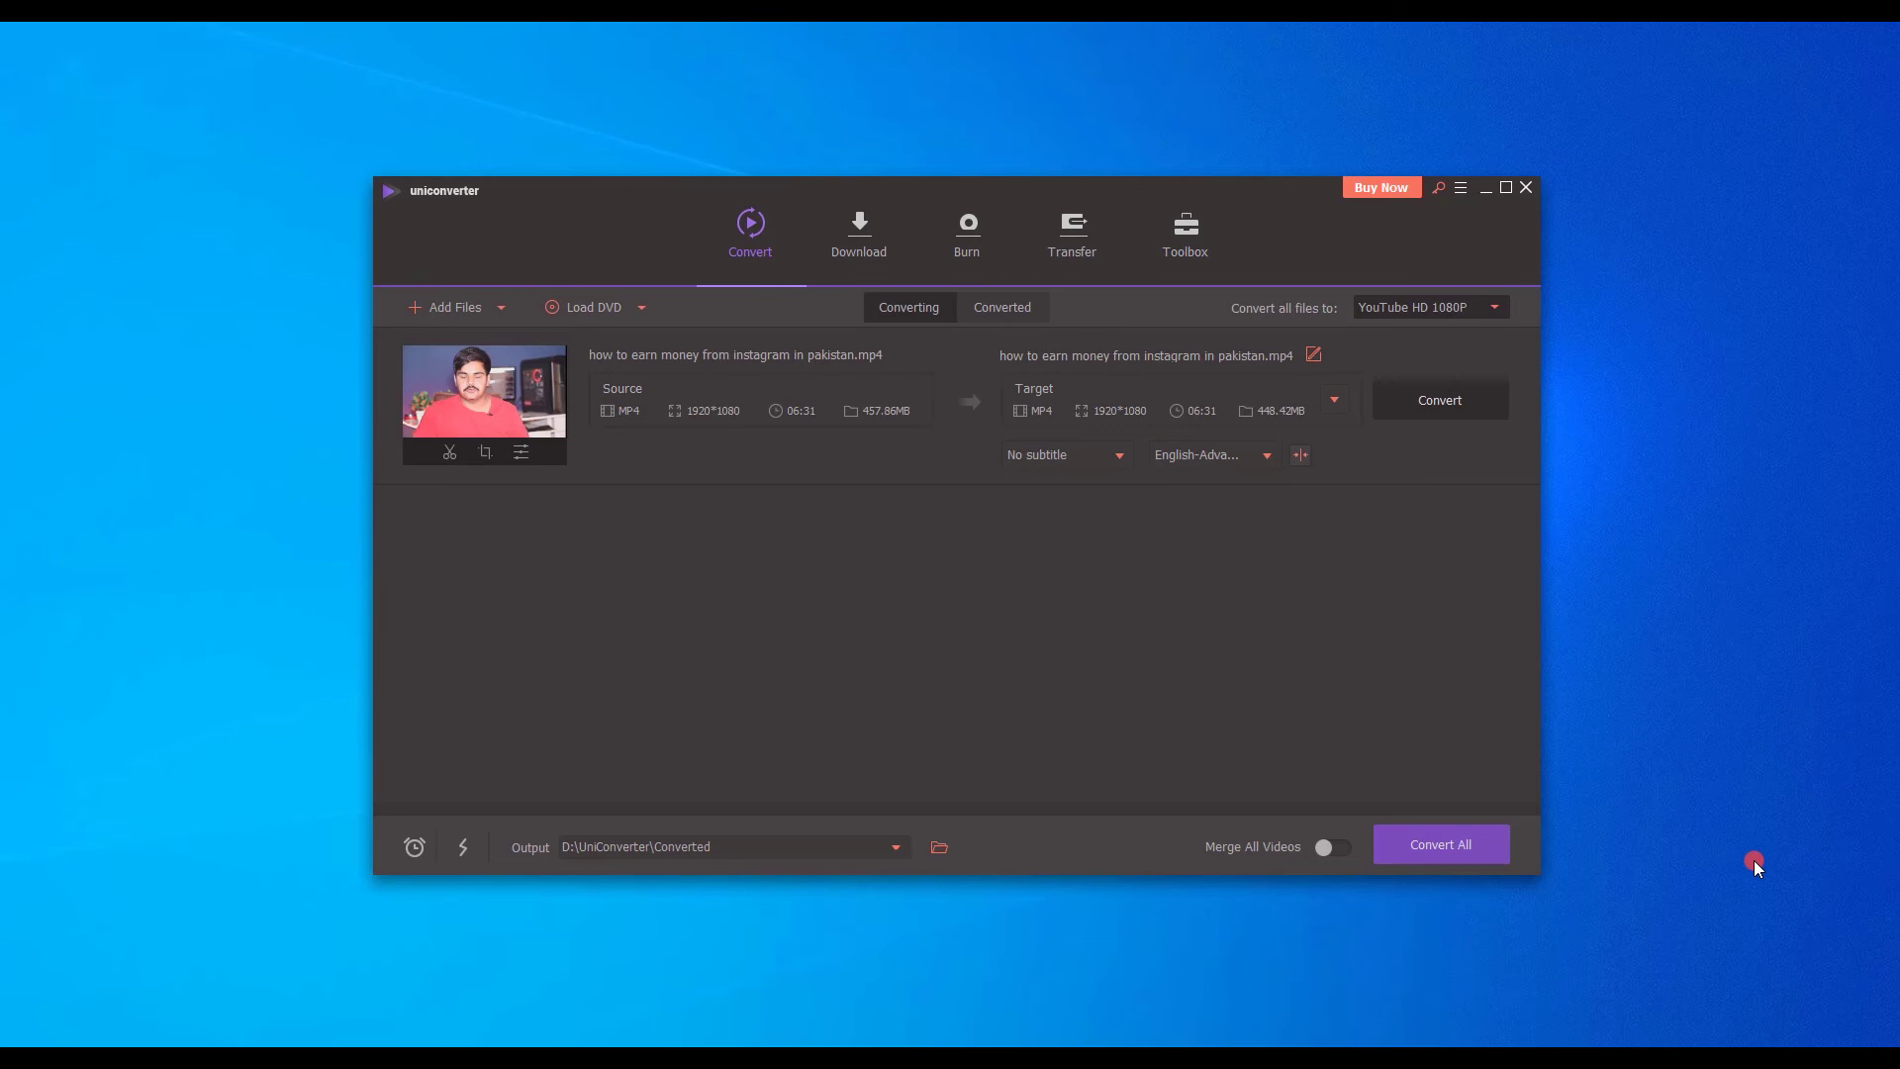